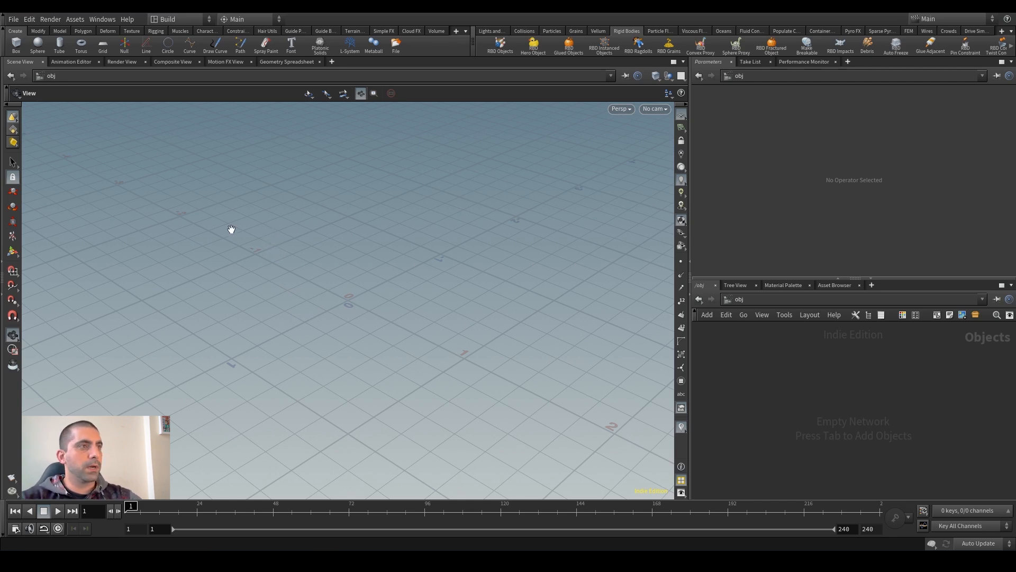
Step: Create a box object at the world origin
click(17, 44)
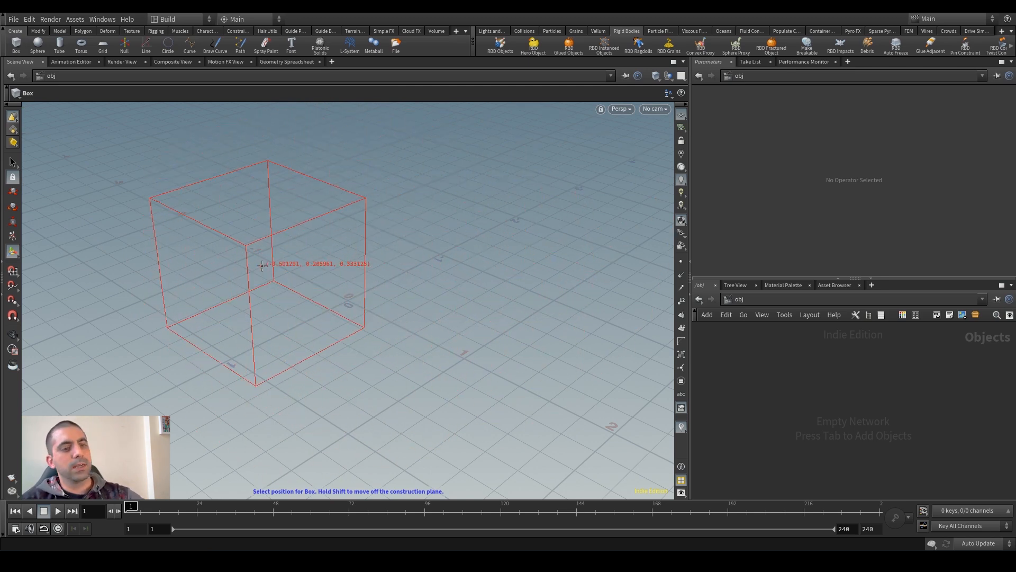
key(Return)
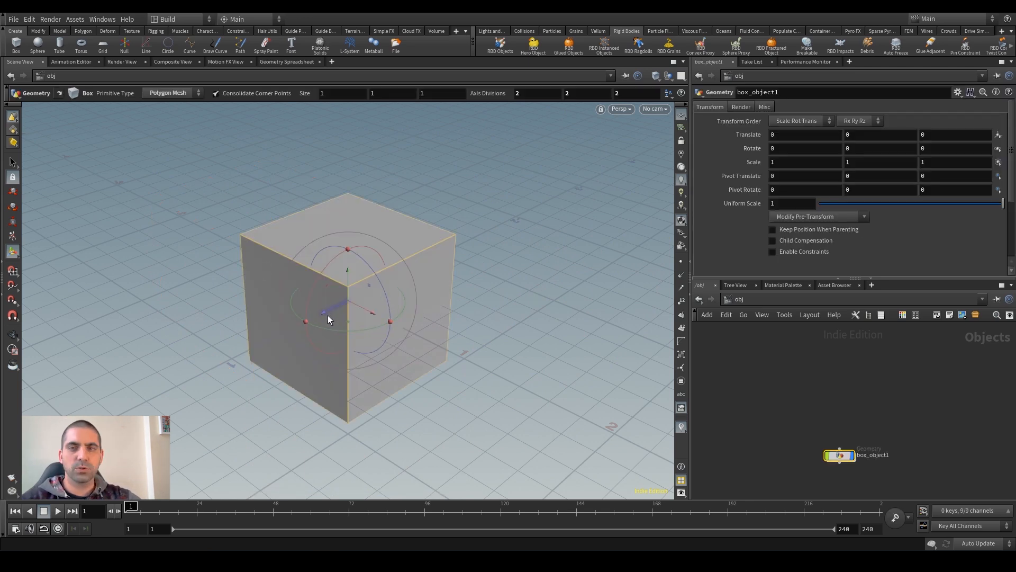
key(Escape)
drag(351, 297, 342, 247)
key(Return)
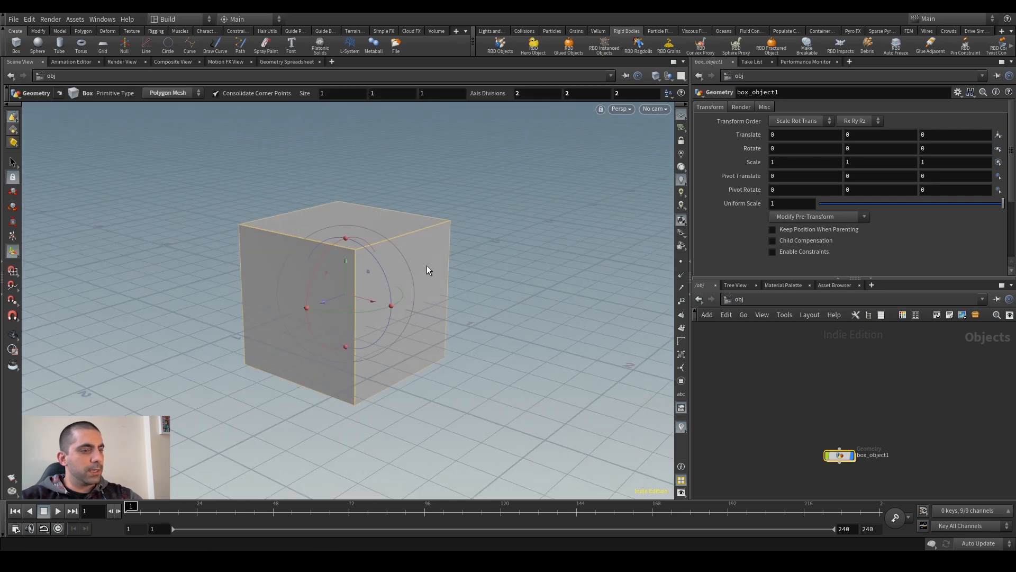
key(Escape)
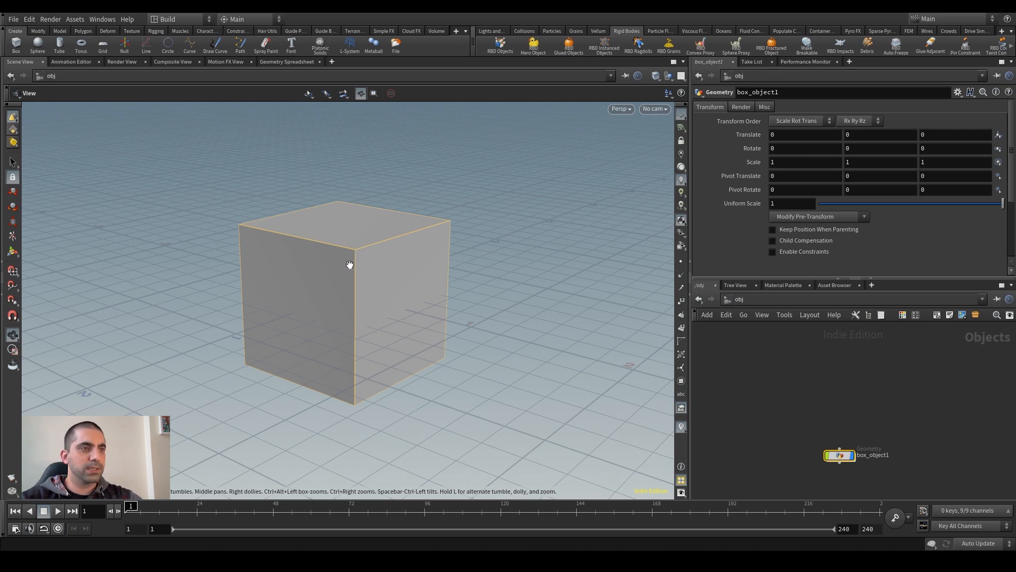
drag(379, 256, 352, 265)
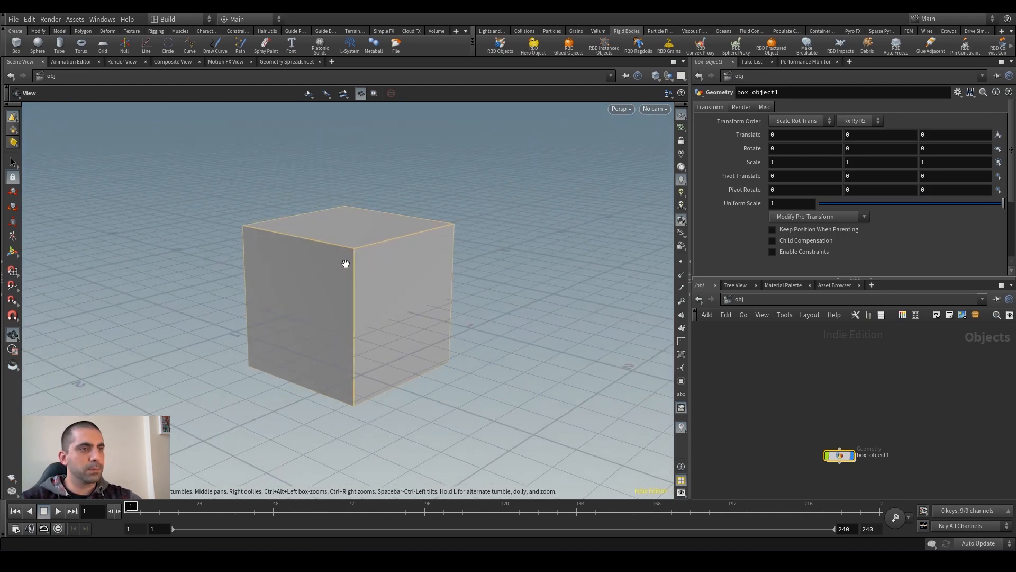
right_drag(339, 270, 386, 238)
middle_drag(419, 269, 390, 230)
mouse_move(391, 231)
mouse_down()
mouse_move(345, 234)
mouse_move(397, 229)
mouse_up()
key(Return)
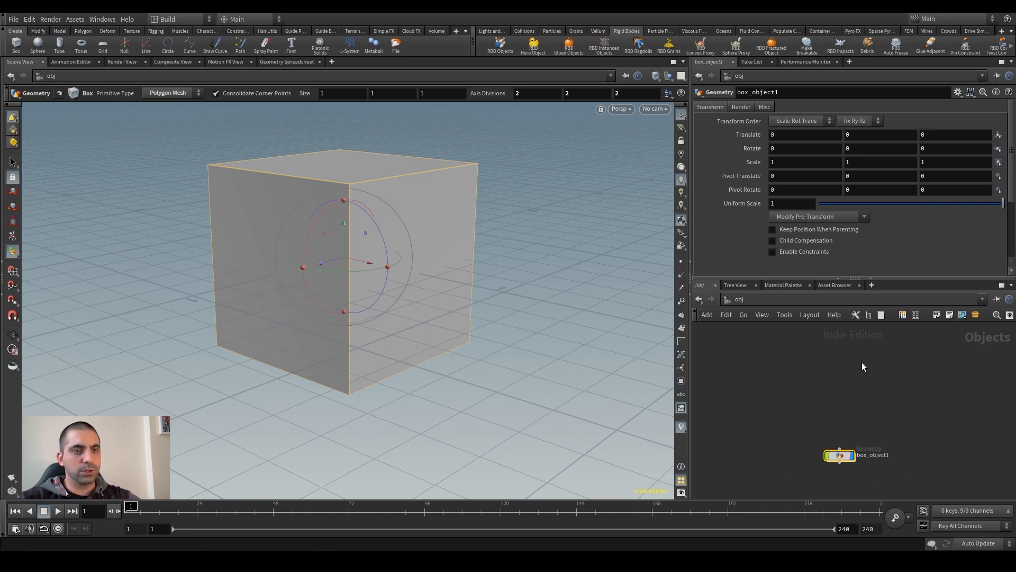
middle_drag(815, 405, 787, 391)
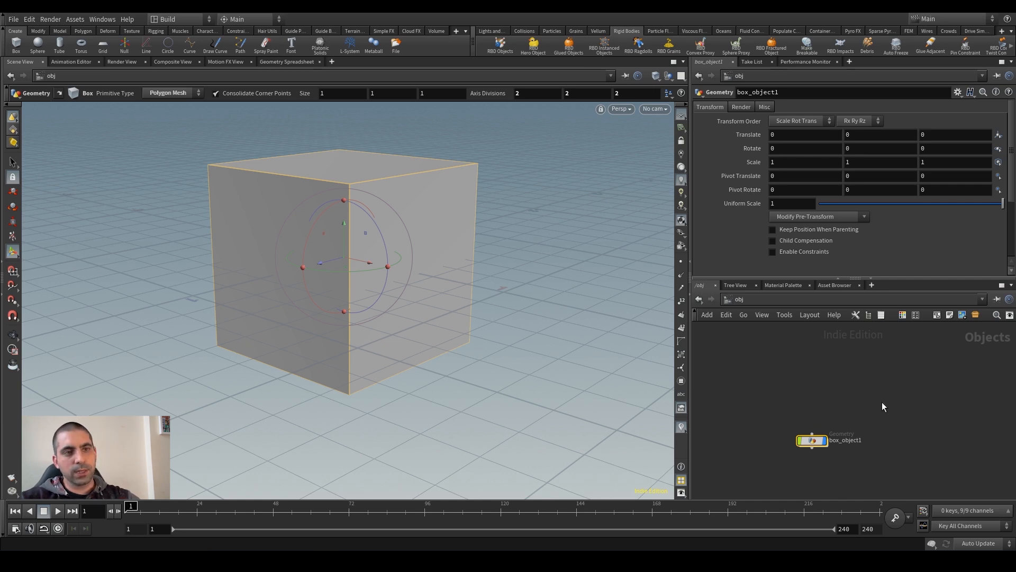
middle_drag(859, 384, 867, 369)
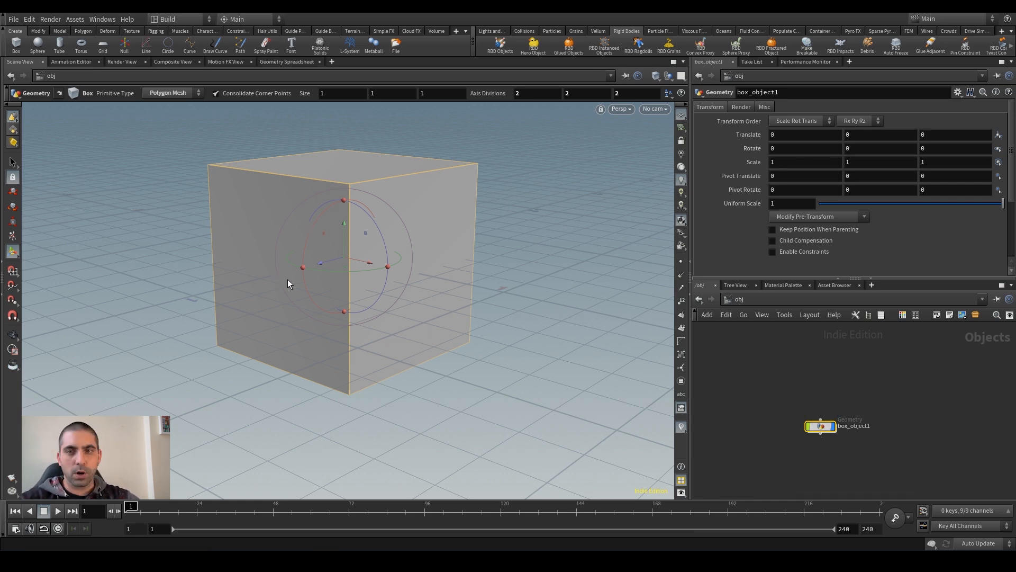
Step: Move the box straight up along Y to a height of about 1.76
alt+right_drag(316, 299, 182, 341)
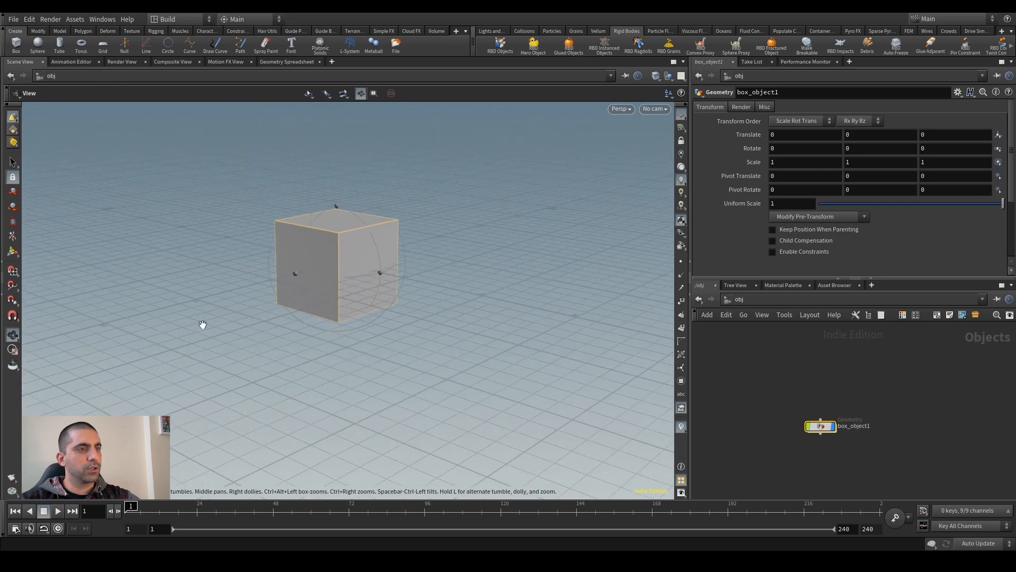
alt+middle_drag(311, 256, 286, 303)
mouse_move(285, 304)
alt+mouse_down()
mouse_move(322, 303)
mouse_move(268, 301)
alt+mouse_up()
key(r)
key(t)
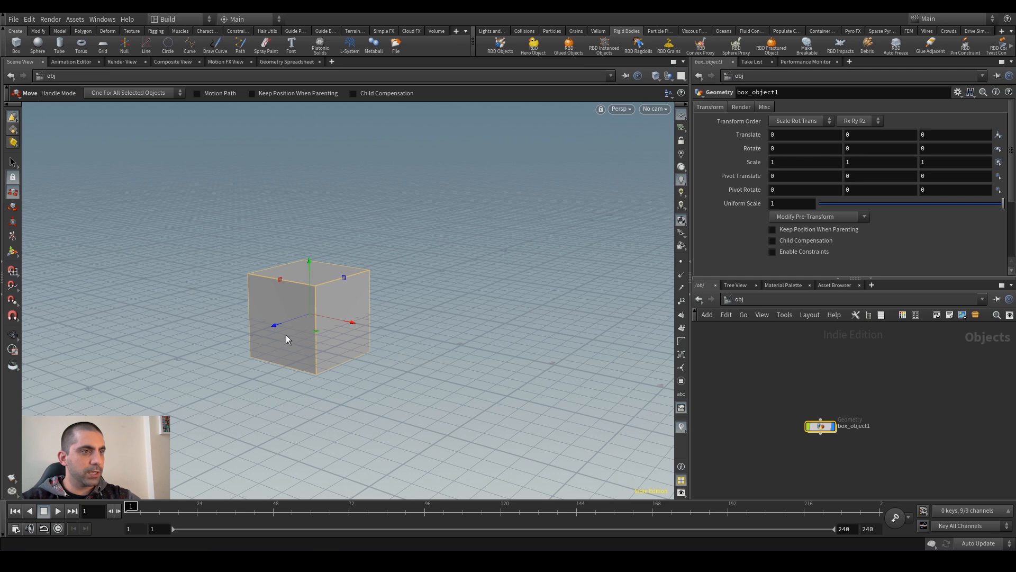
drag(310, 281, 297, 126)
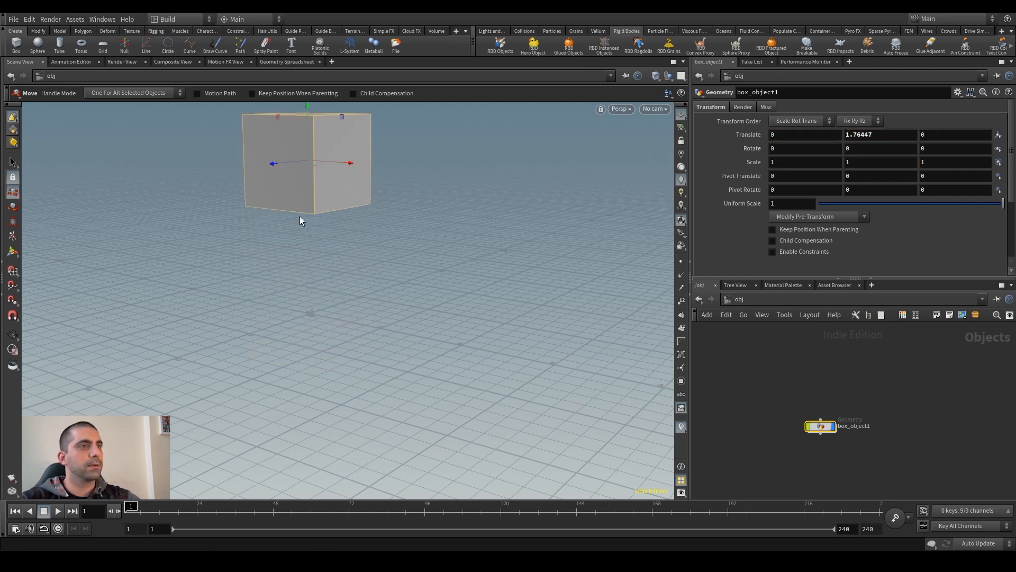
Step: Raise the box further above the ground plane, to a Y translation of about 2.28
key(Escape)
drag(295, 198, 294, 260)
key(t)
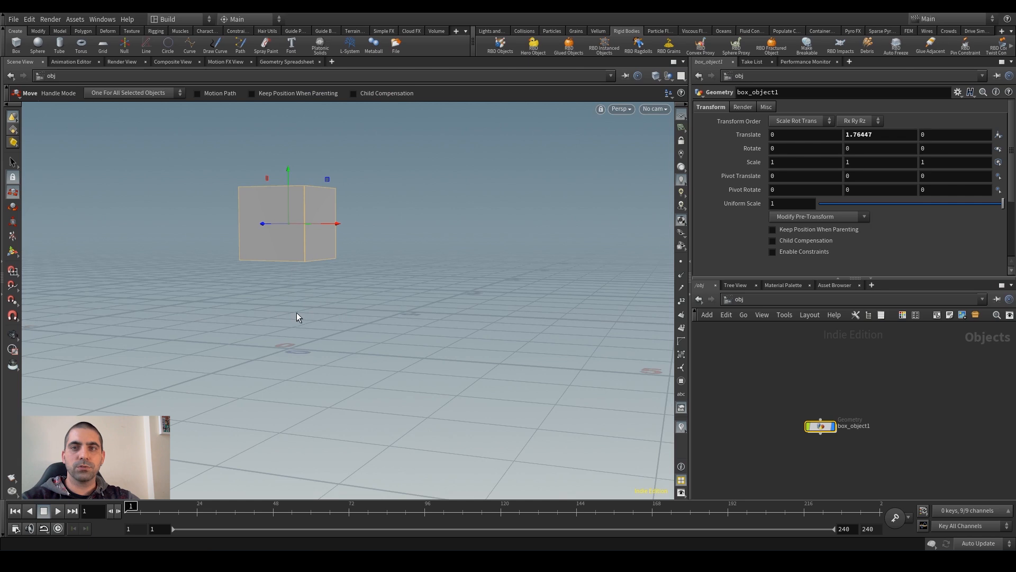
key(Escape)
mouse_move(288, 205)
mouse_down()
mouse_move(298, 200)
mouse_move(297, 141)
mouse_move(295, 217)
mouse_up()
key(t)
key(Escape)
key(t)
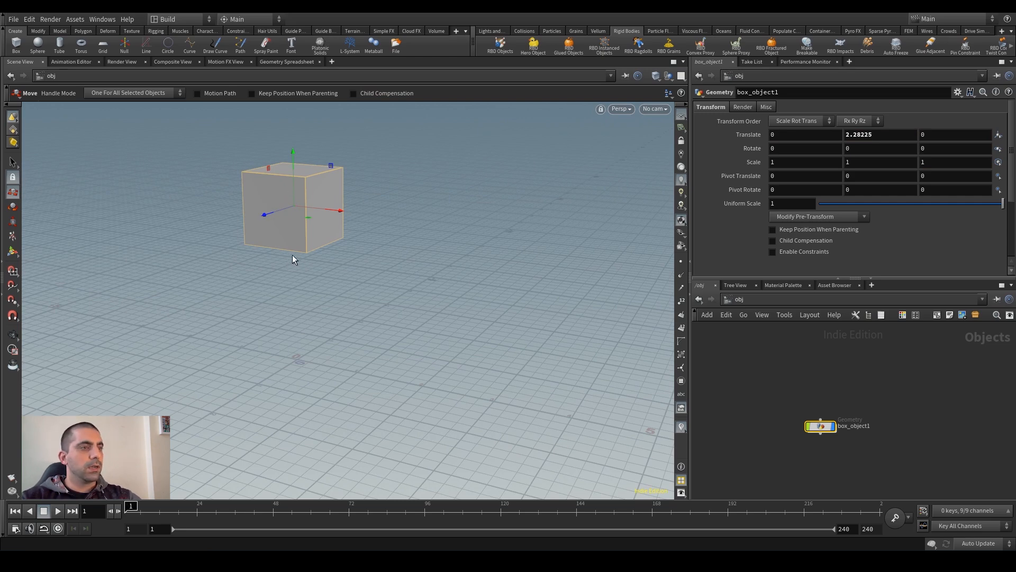
Step: Select the raised box and convert it into an RBD Hero Object for rigid-body simulation
key(Escape)
drag(294, 255, 302, 223)
key(t)
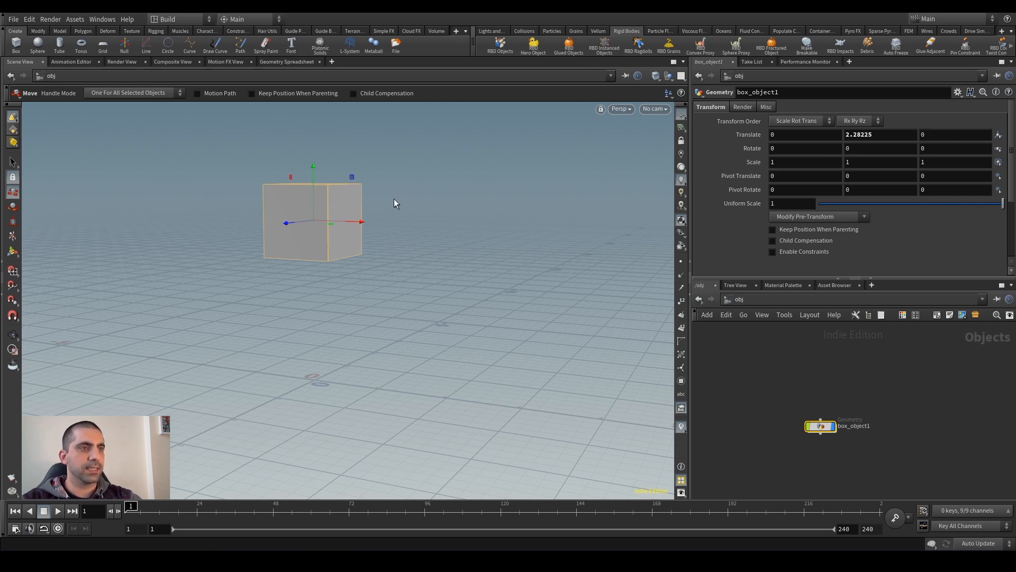
key(s)
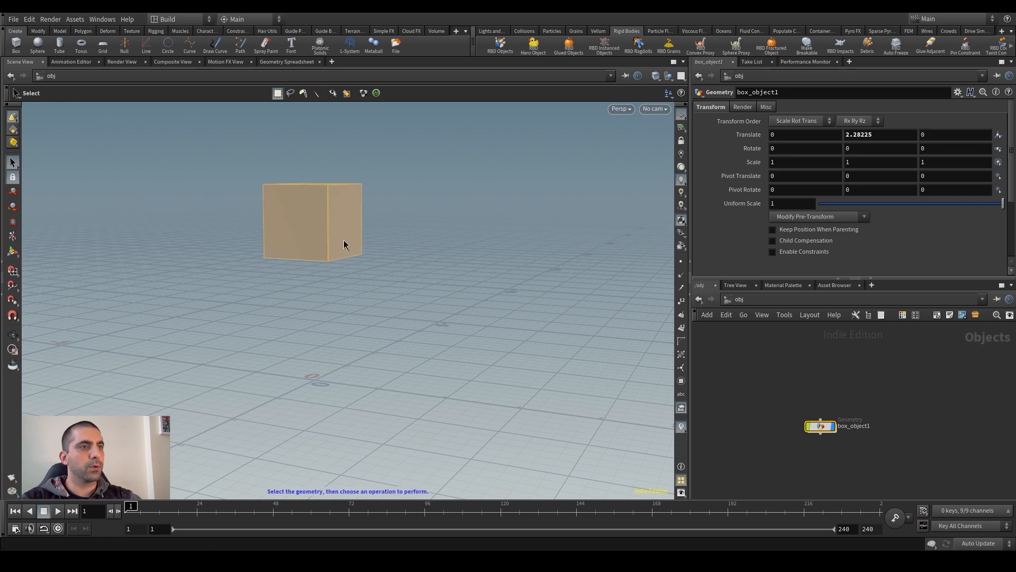
click(533, 42)
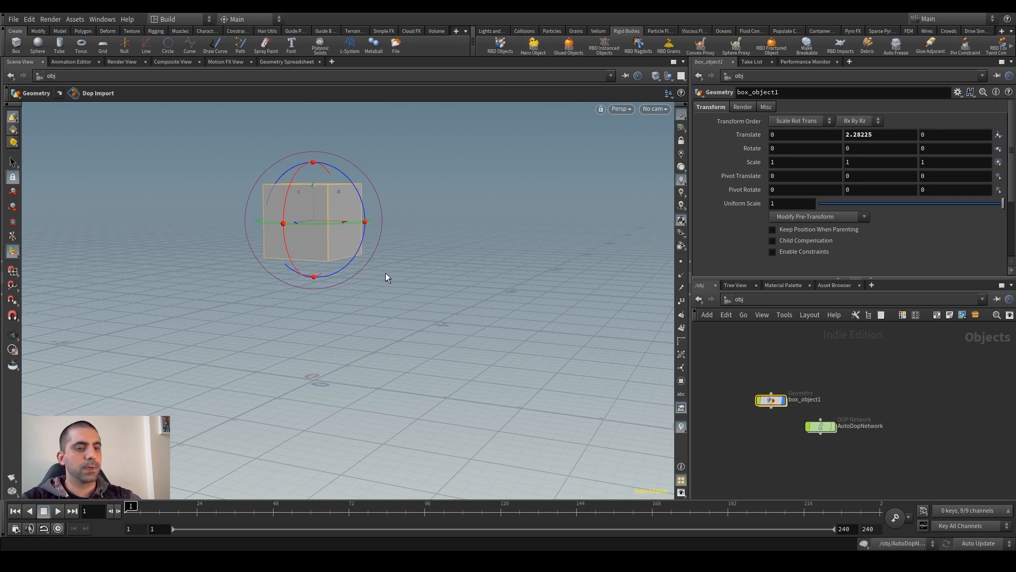
Step: Play the rigid-body simulation, replay it in real time, and return to frame 1
click(56, 512)
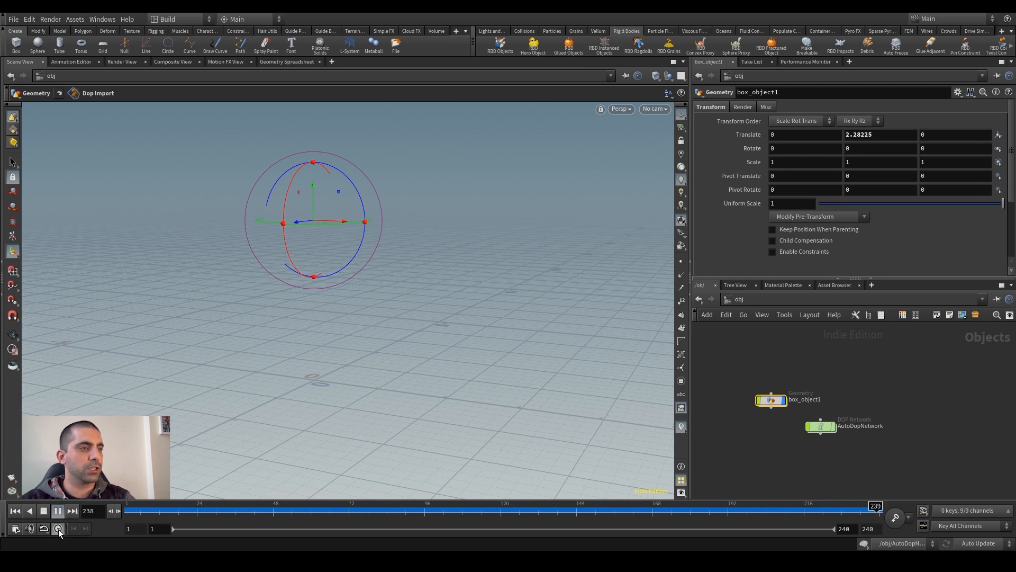
key(Down)
key(ctrl+Up)
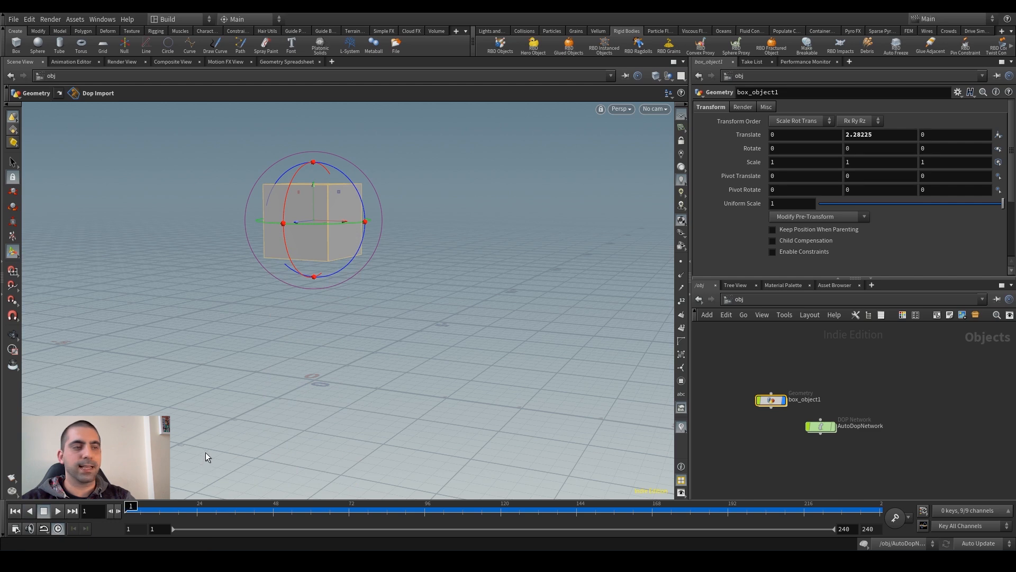
key(Up)
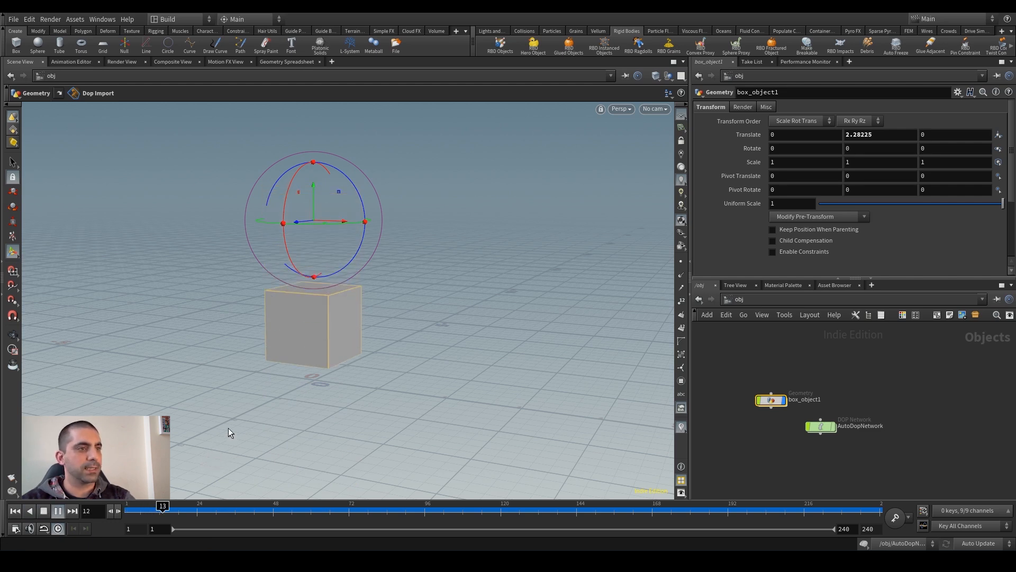
key(Down)
key(ctrl+Up)
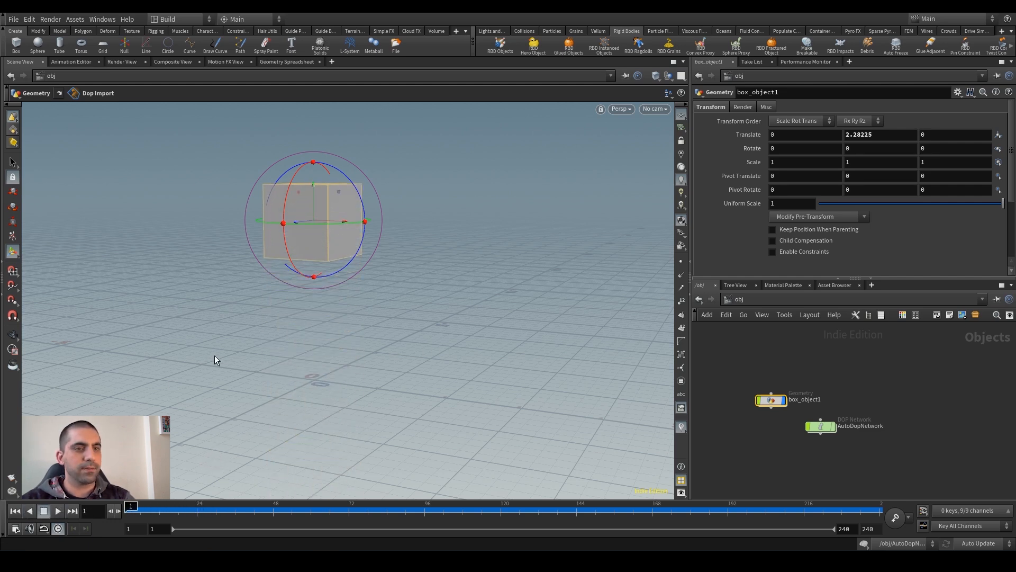
Step: Select the AutoDopNetwork node and go inside its dynamics network
click(822, 429)
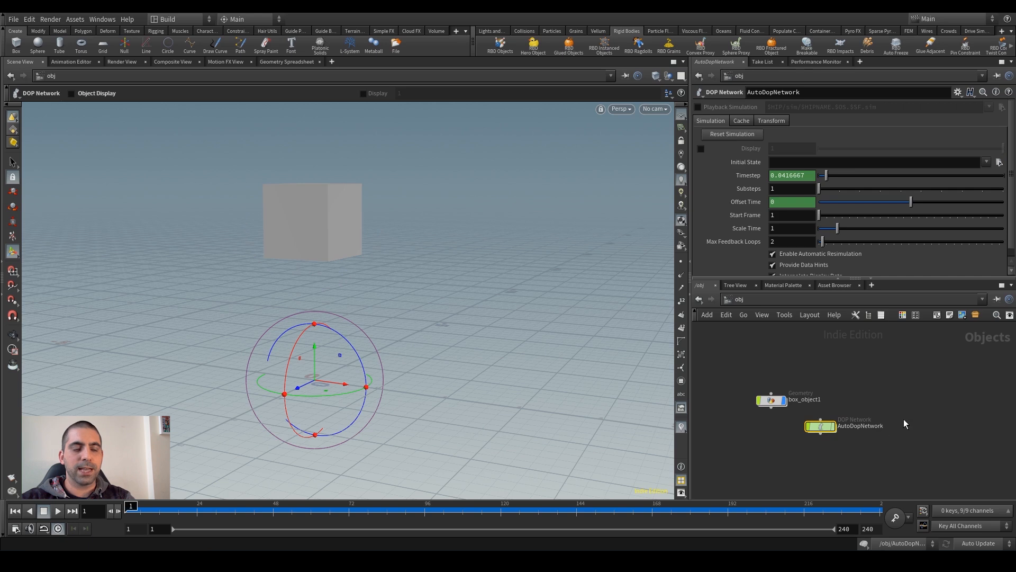
mouse_move(822, 429)
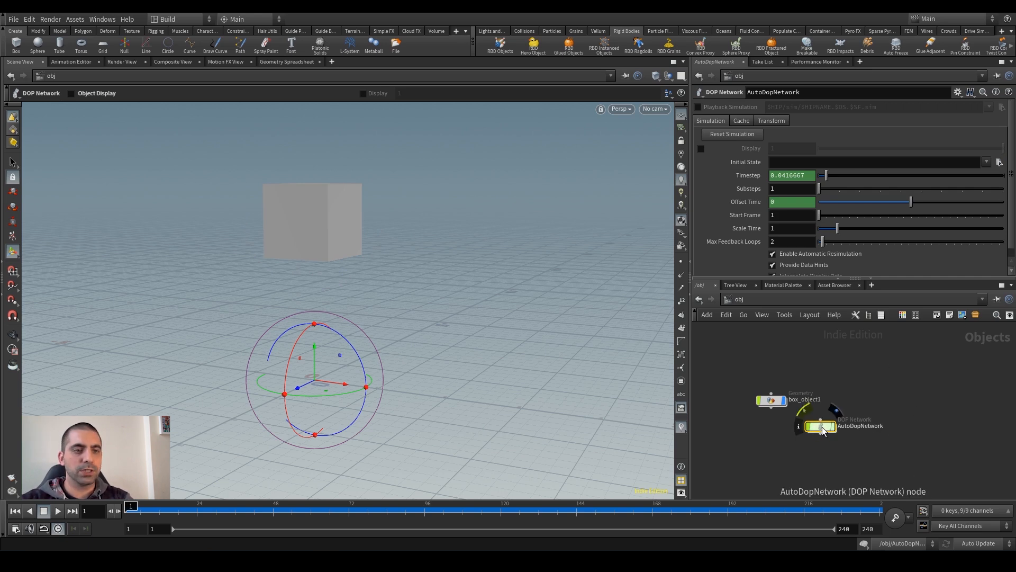
double_click(822, 429)
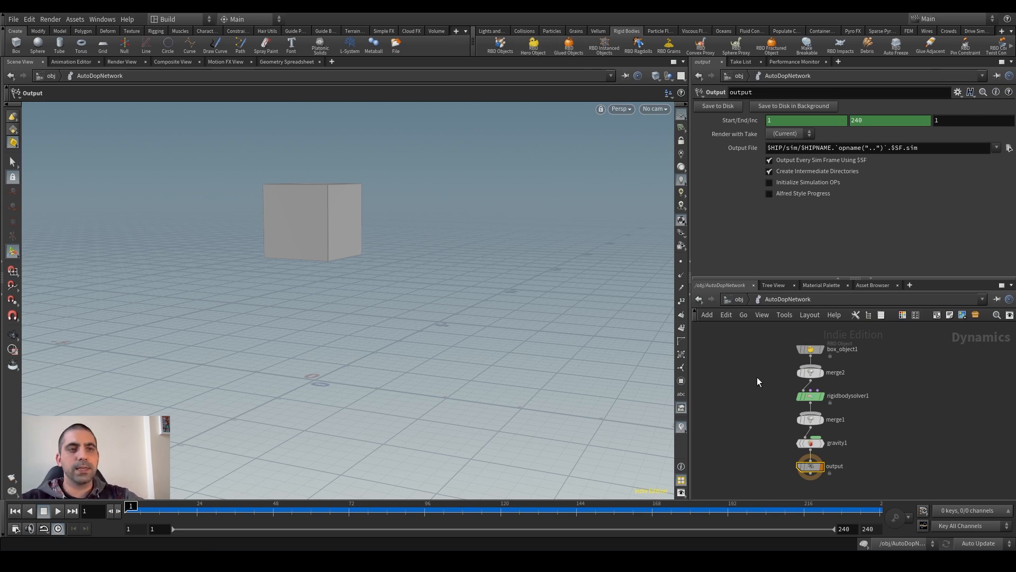
Step: Examine the box_object1 RBD object and merge2 nodes, trying the bypass on merge2
key(Up)
key(Up)
key(Up)
key(Up)
key(Up)
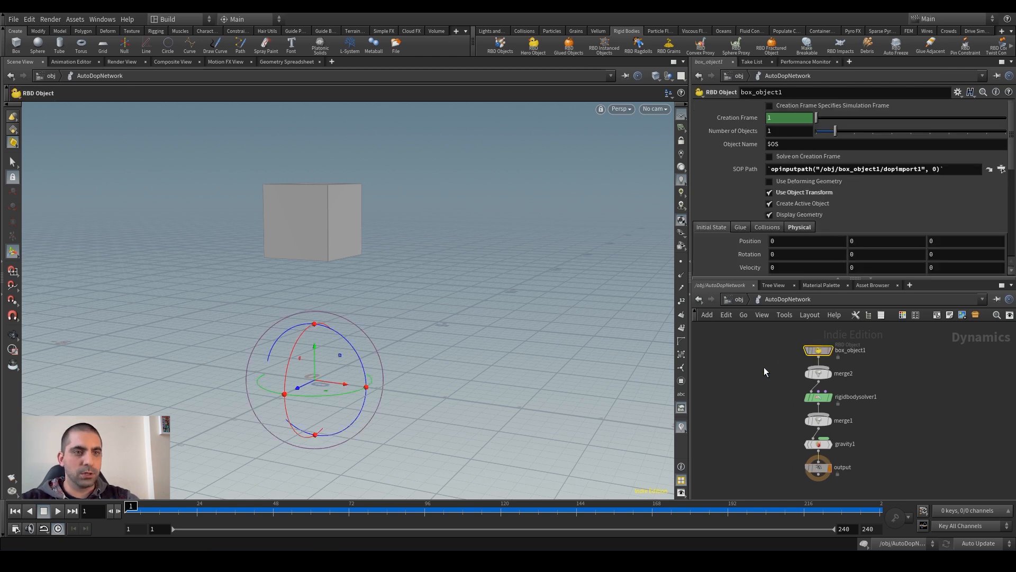
key(Down)
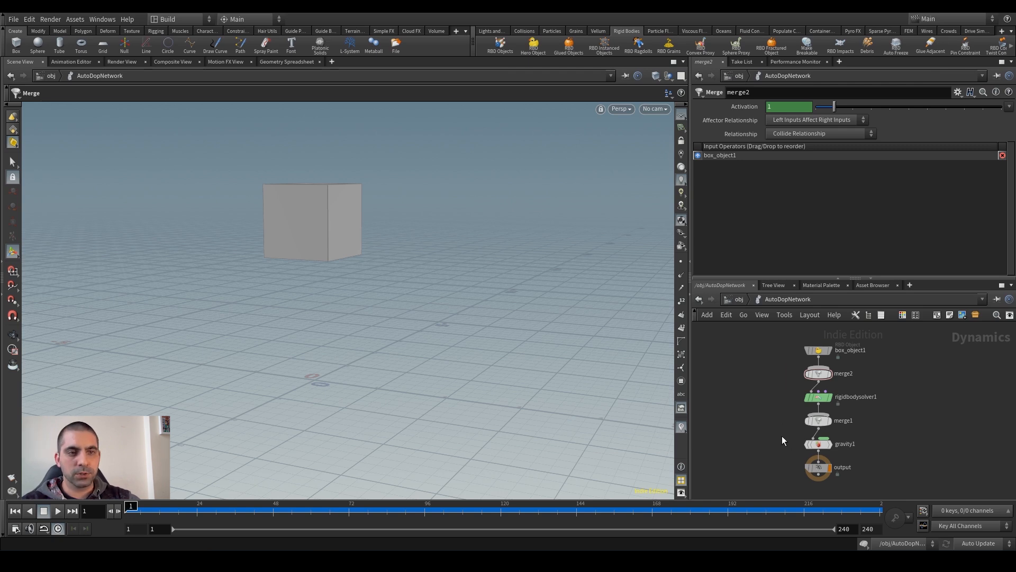
middle_drag(783, 440, 772, 442)
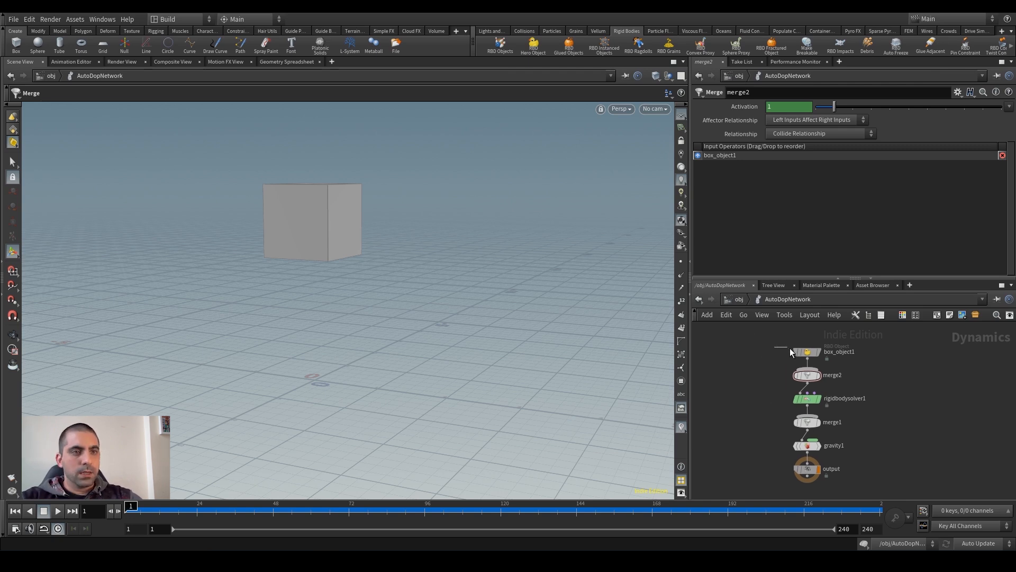
click(808, 352)
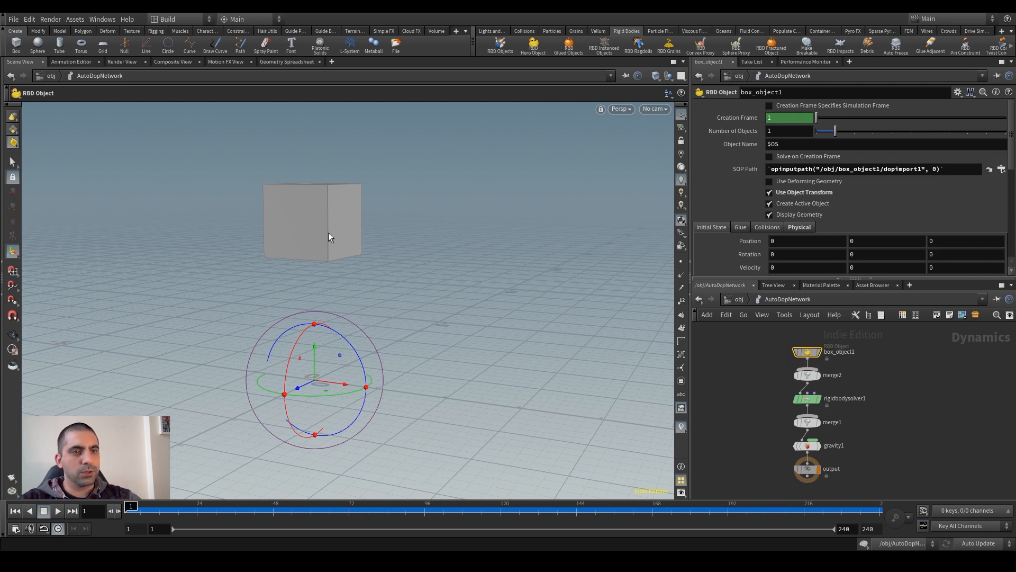
click(808, 374)
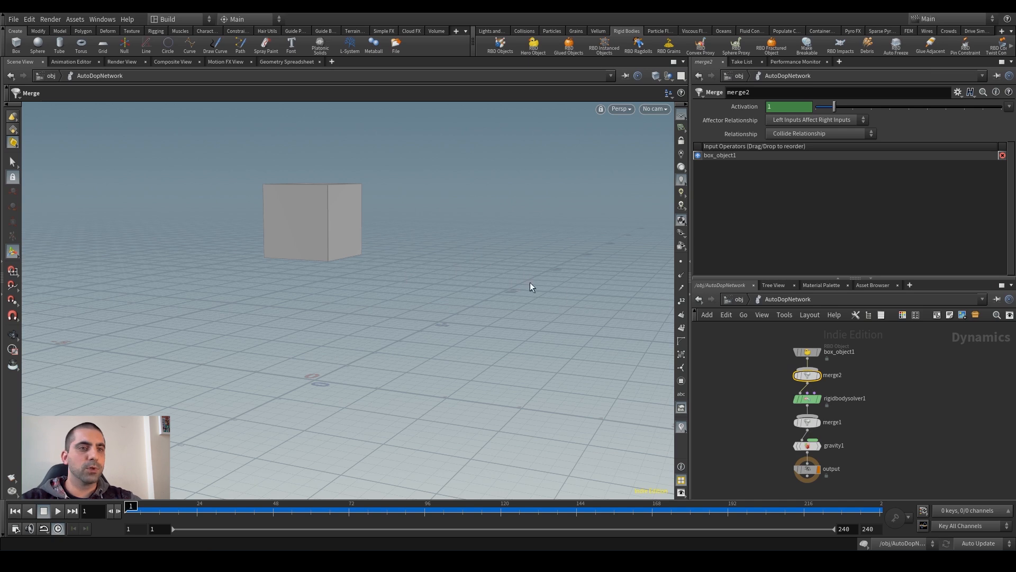
click(795, 361)
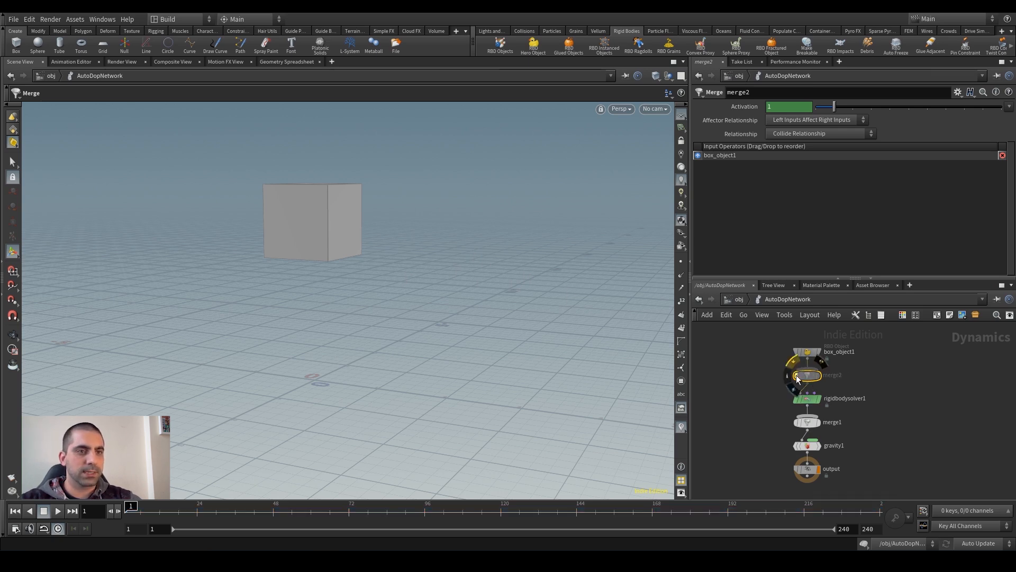
Step: Examine the settings of the rigidbodysolver1 and gravity1 nodes and how they follow box_object1 in the chain
click(809, 398)
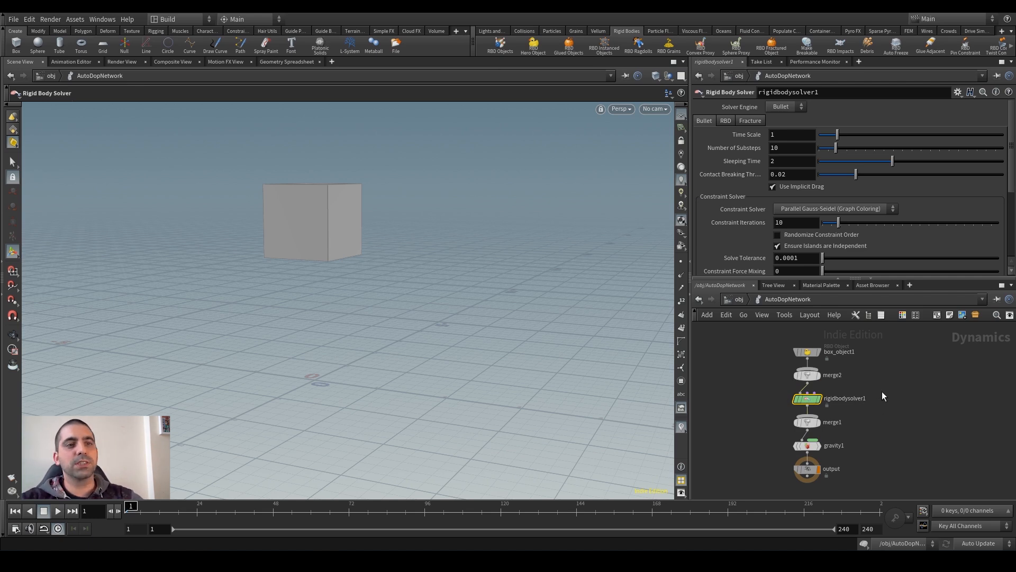
mouse_move(809, 402)
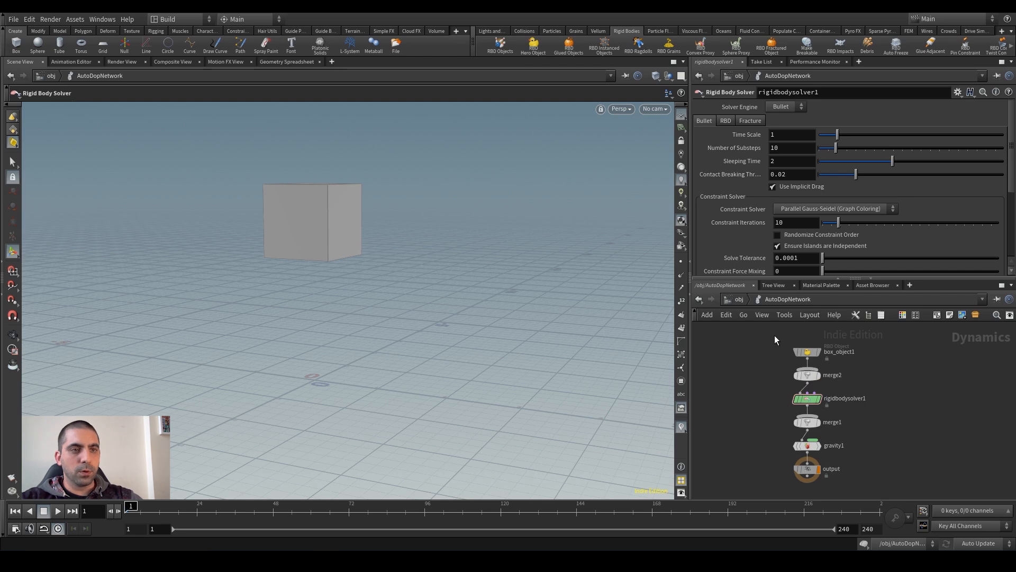
click(808, 351)
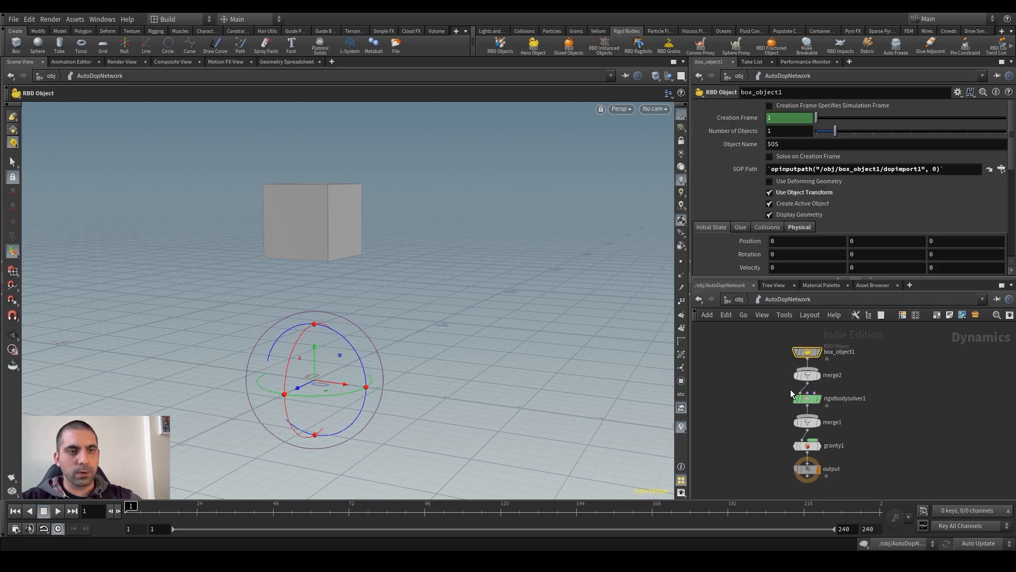
click(807, 398)
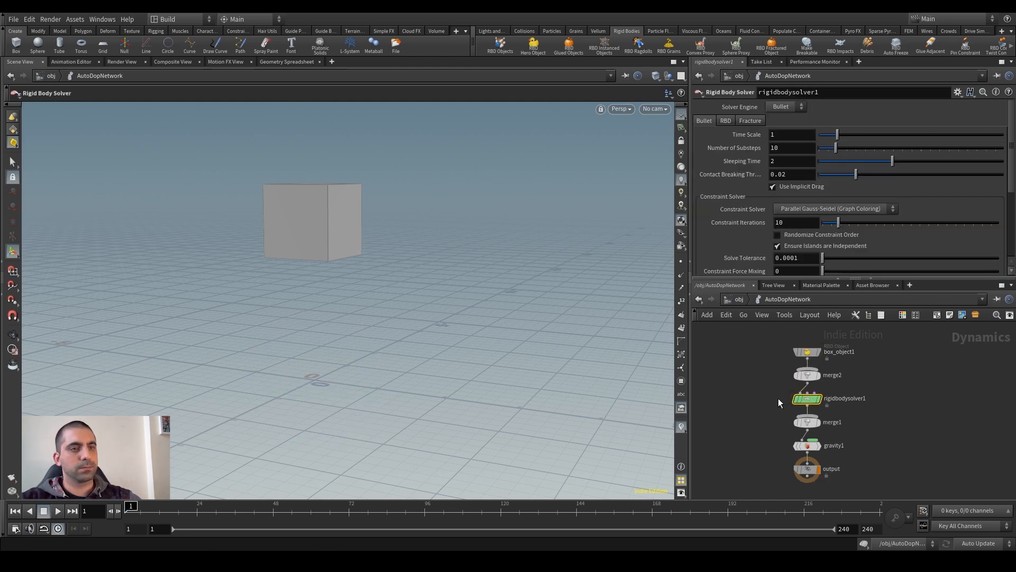
click(807, 445)
scroll(761, 414, up, 4)
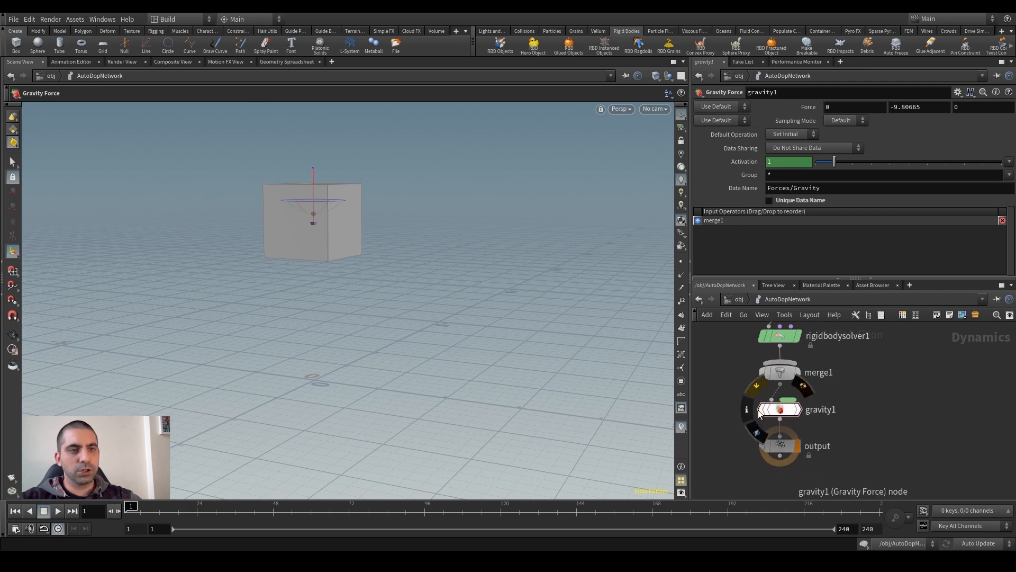
drag(714, 402, 816, 427)
scroll(875, 378, down, 1)
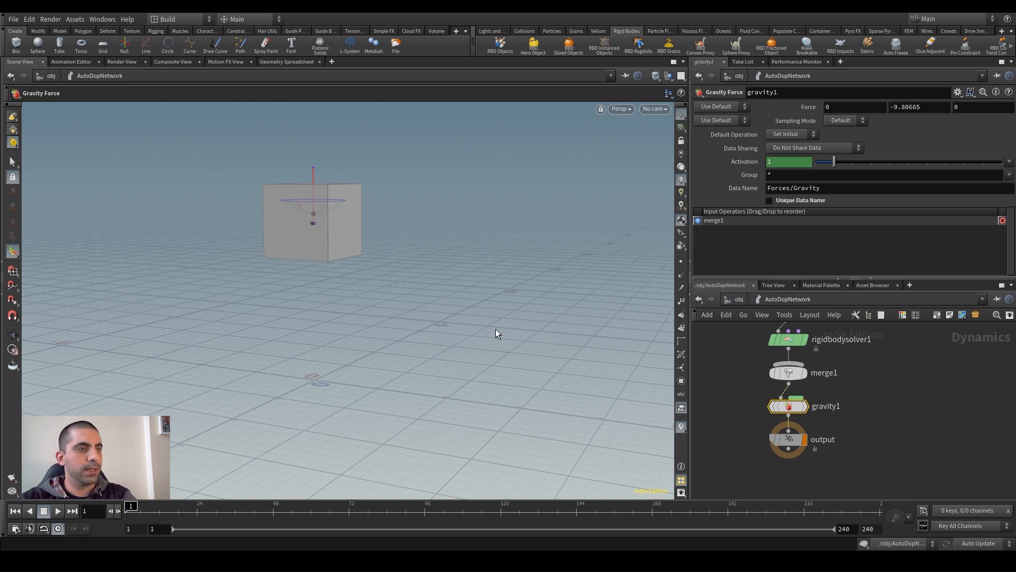
Step: Play the falling-box simulation several times and return to frame 1
scroll(735, 380, down, 4)
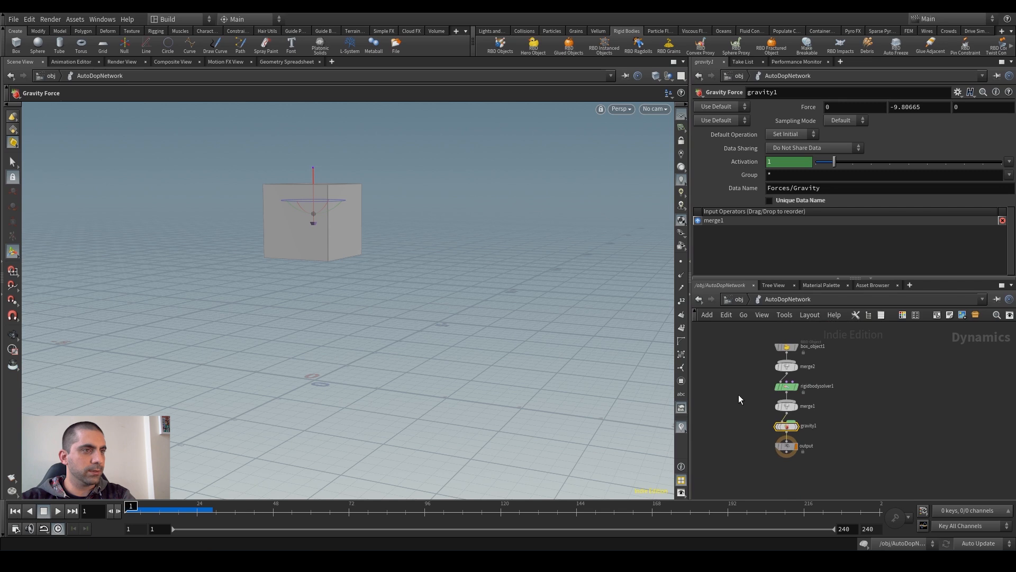
key(Up)
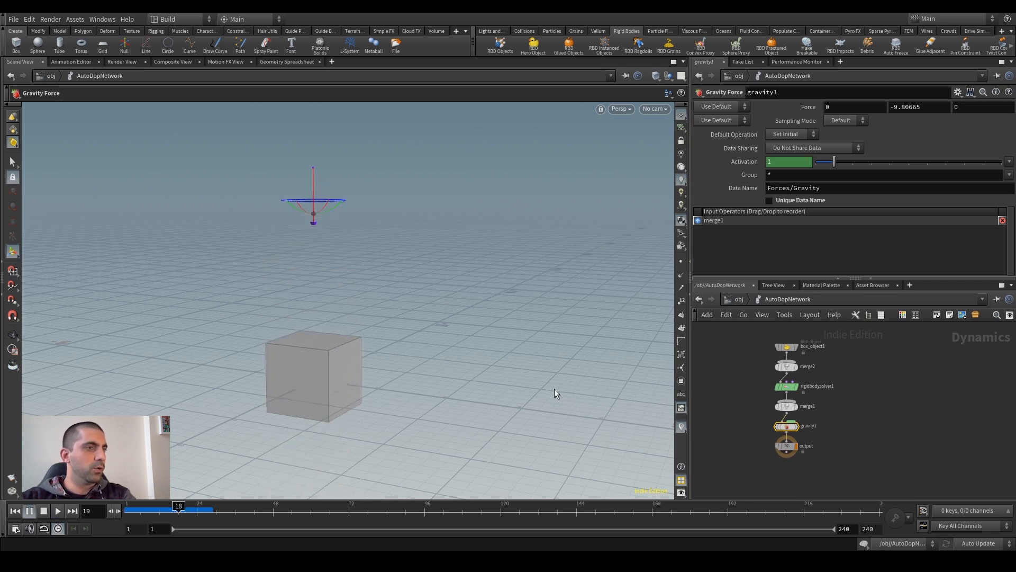
key(Up)
key(Down)
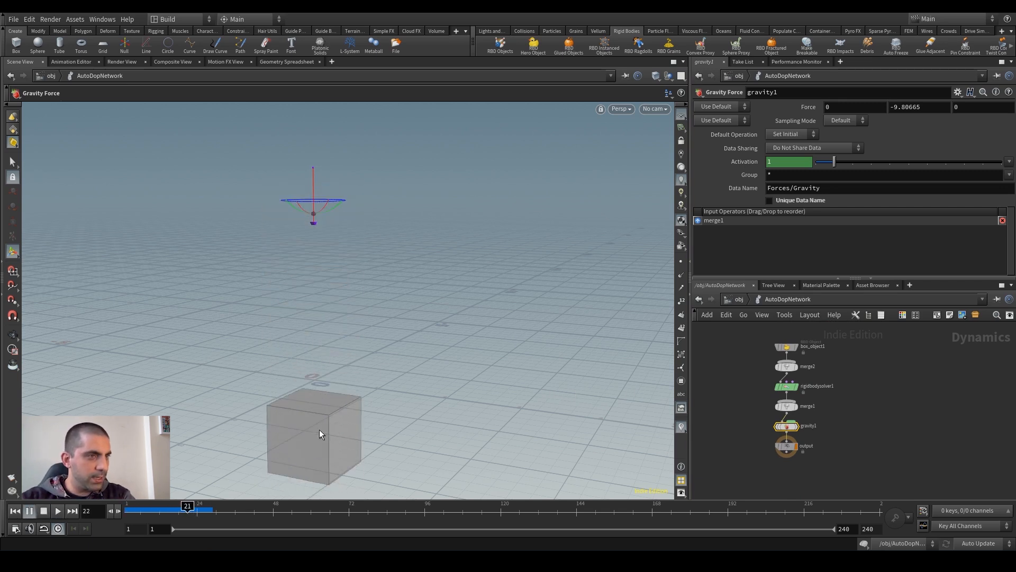
key(Up)
key(Down)
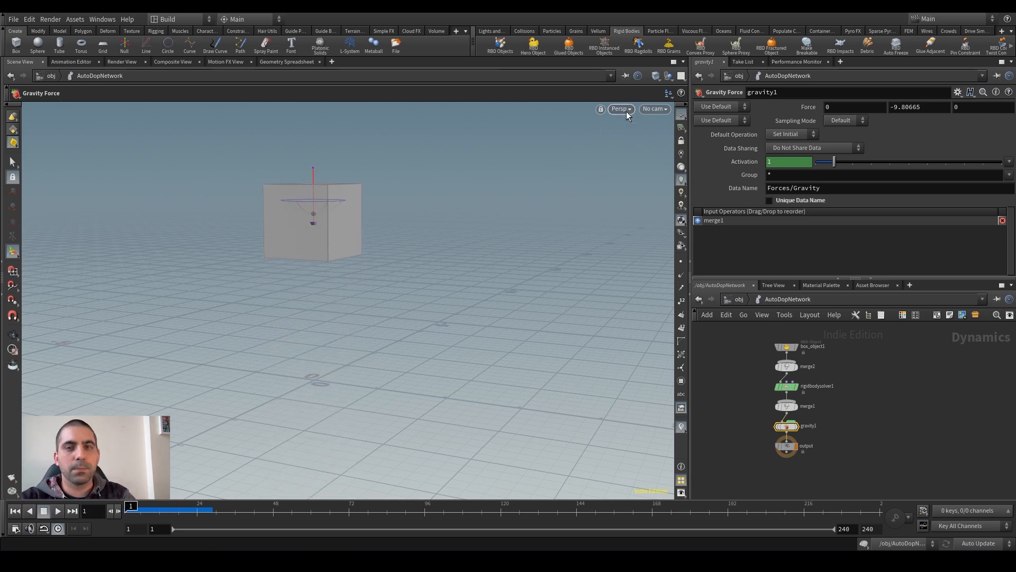
Step: Add a ground plane collider to the simulation, undo the handle change on it, and frame the plane with the box
click(525, 31)
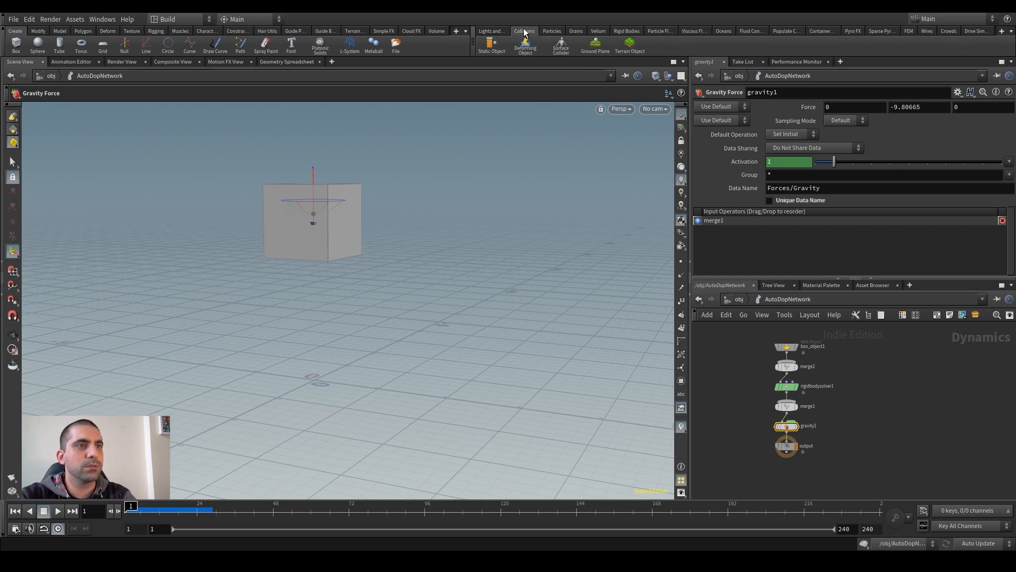
click(593, 45)
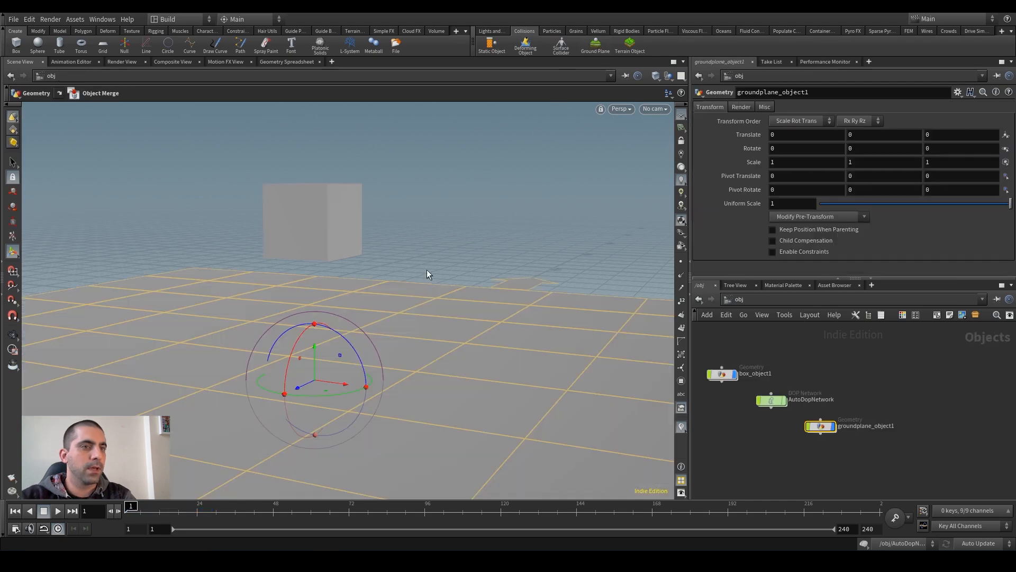
alt+right_drag(486, 342, 357, 359)
alt+drag(357, 358, 447, 317)
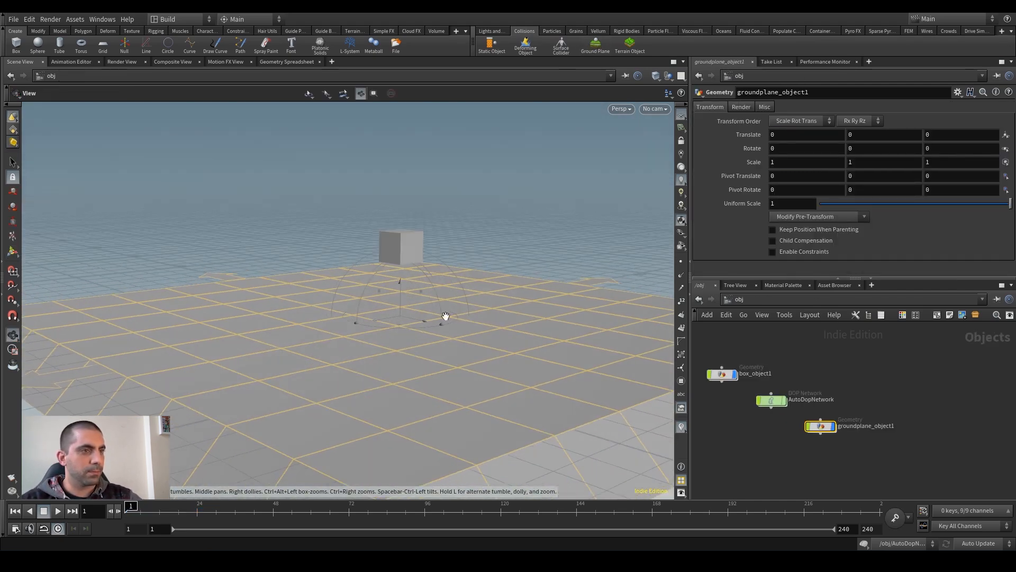
alt+right_drag(580, 402, 380, 349)
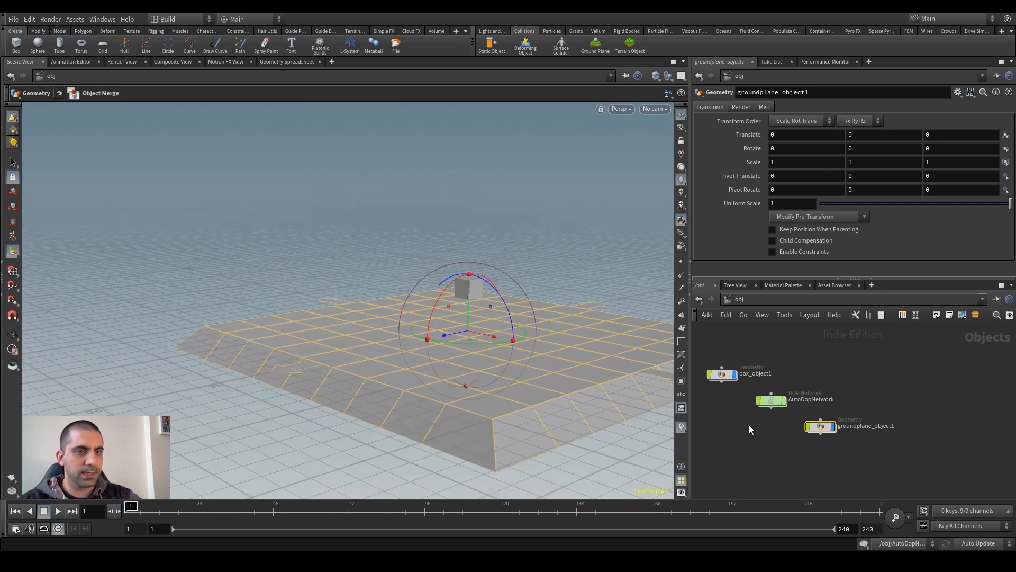
alt+drag(411, 300, 450, 281)
key(ctrl+z)
alt+drag(551, 363, 404, 322)
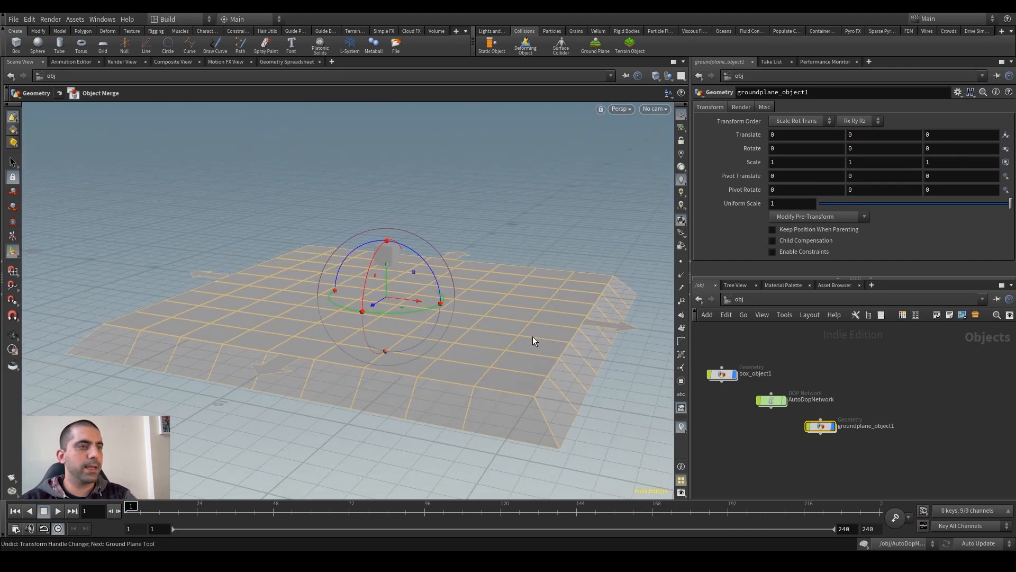
Step: Play the simulation to check the box's collision with the ground plane, then return to frame 1
key(Up)
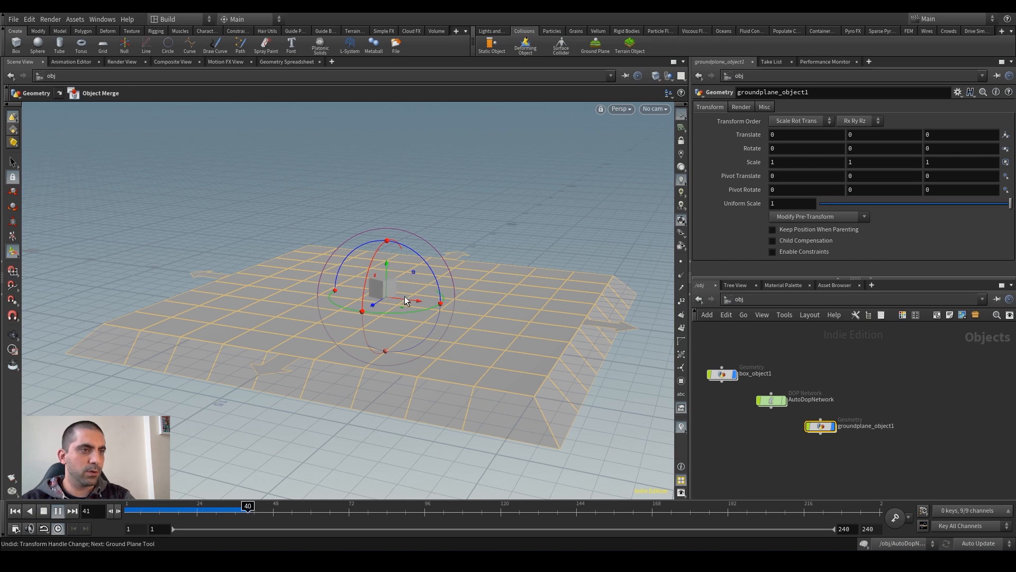
key(Down)
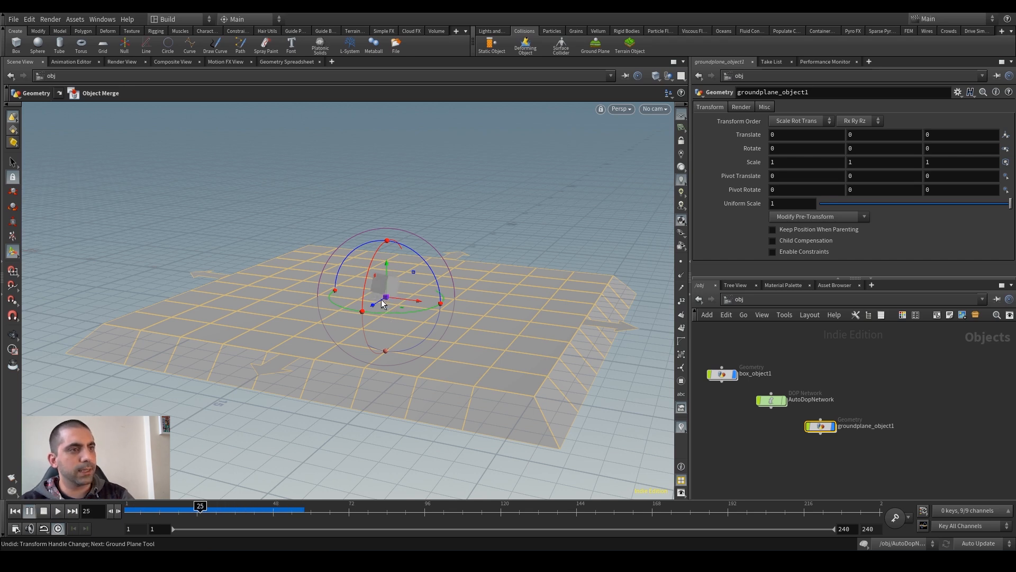
key(Up)
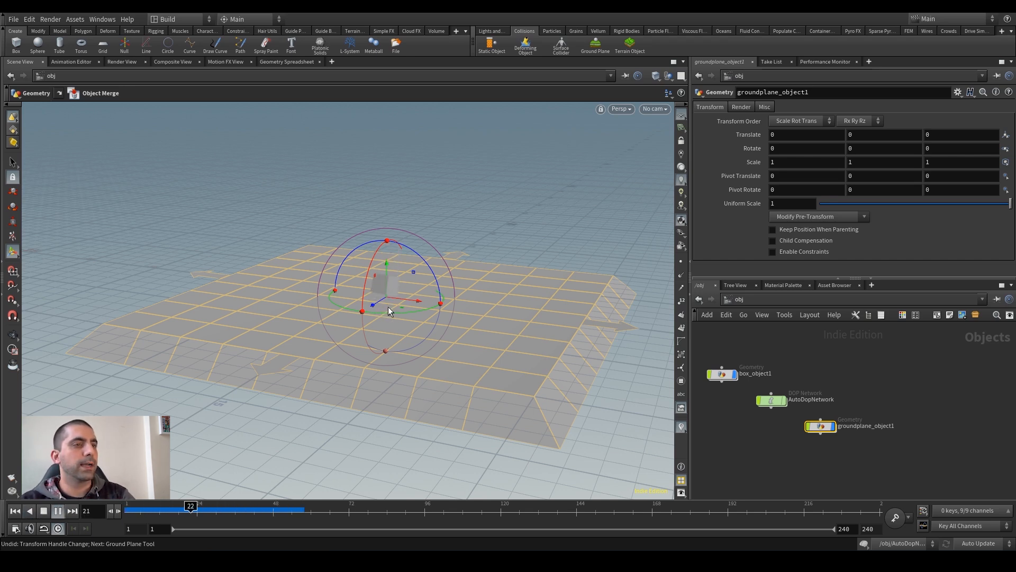
key(Down)
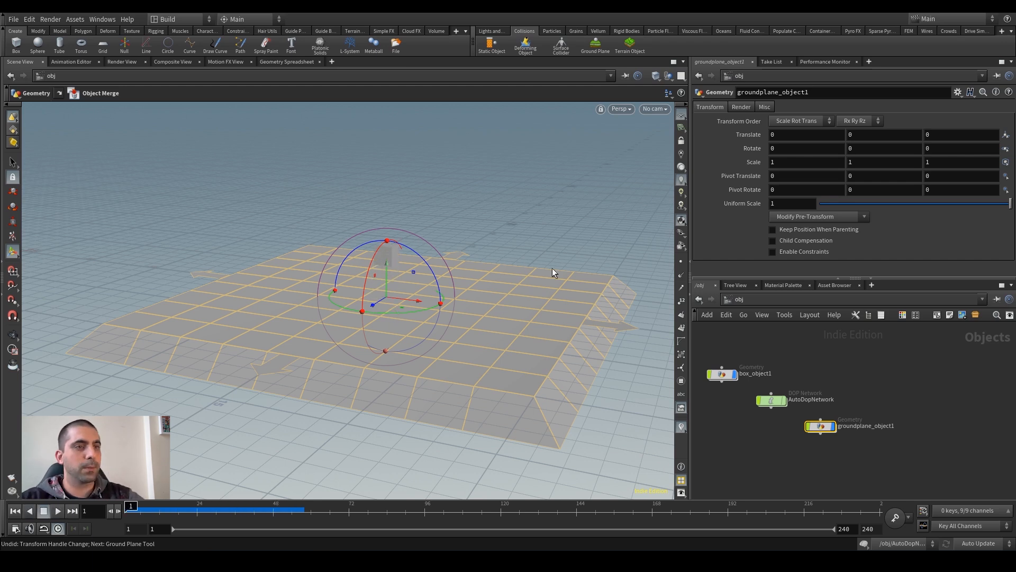
Step: Select the box and make it breakable with the Make Breakable rigid-body tool
key(s)
click(390, 256)
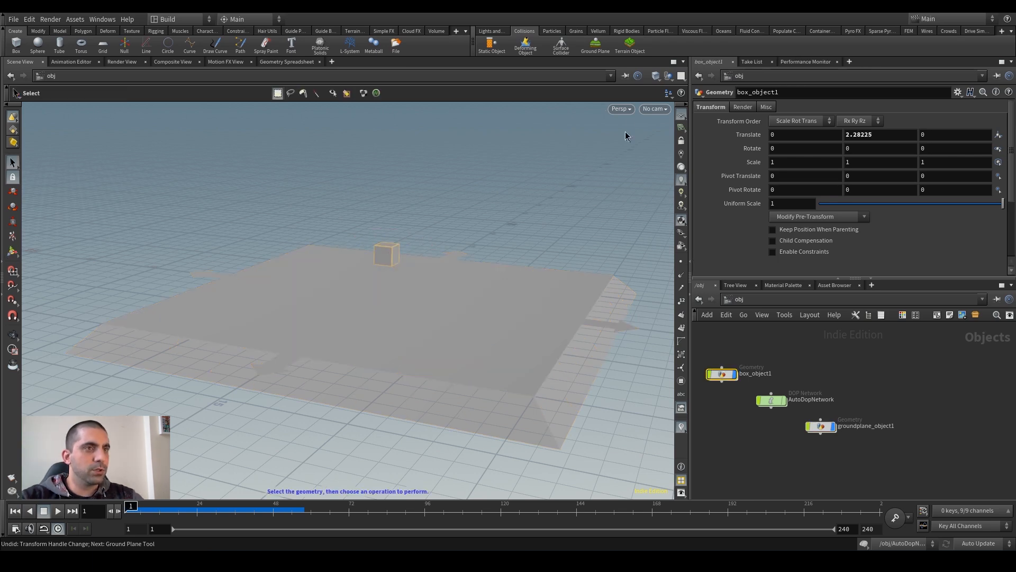
click(627, 31)
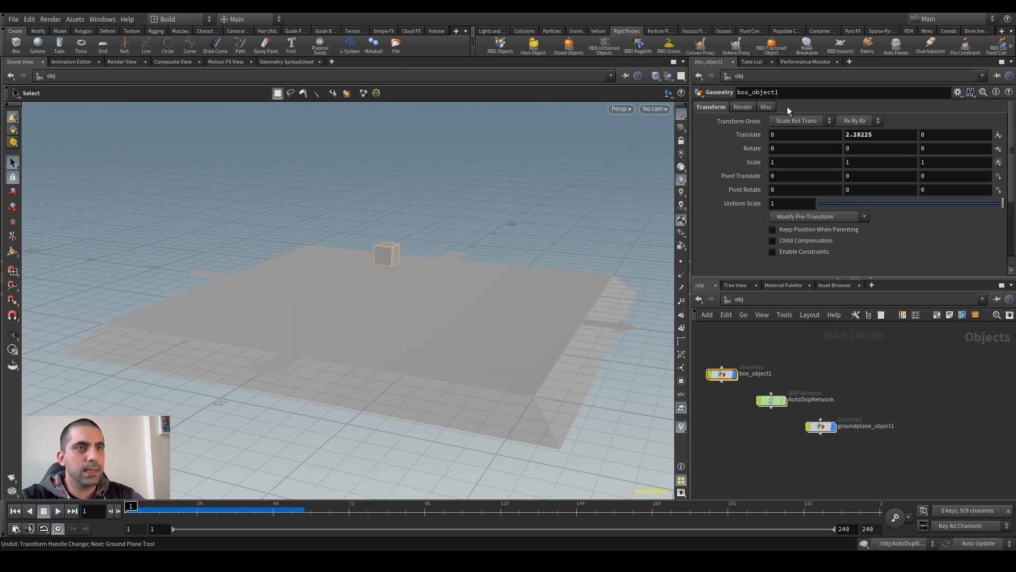
click(808, 46)
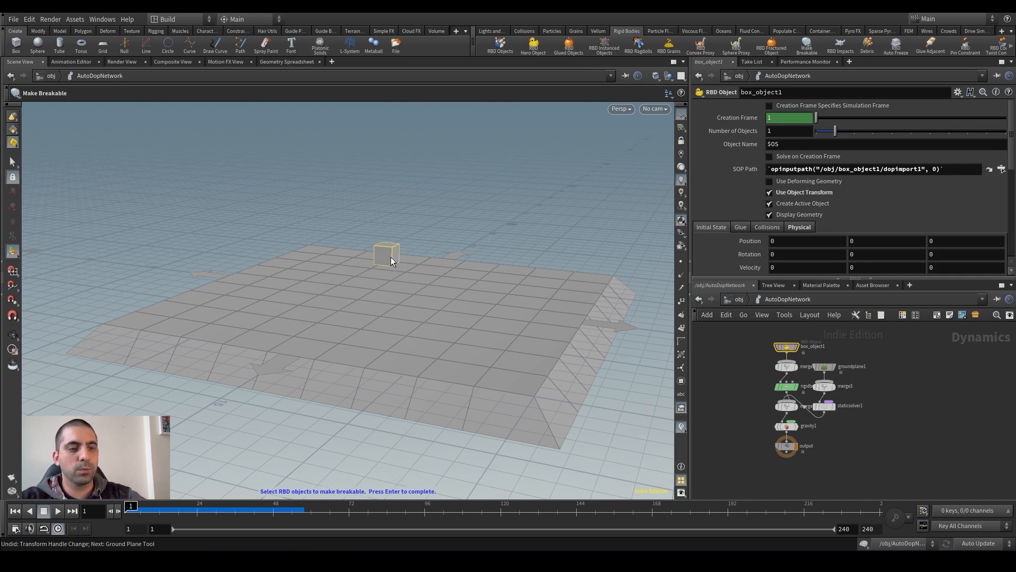
key(Return)
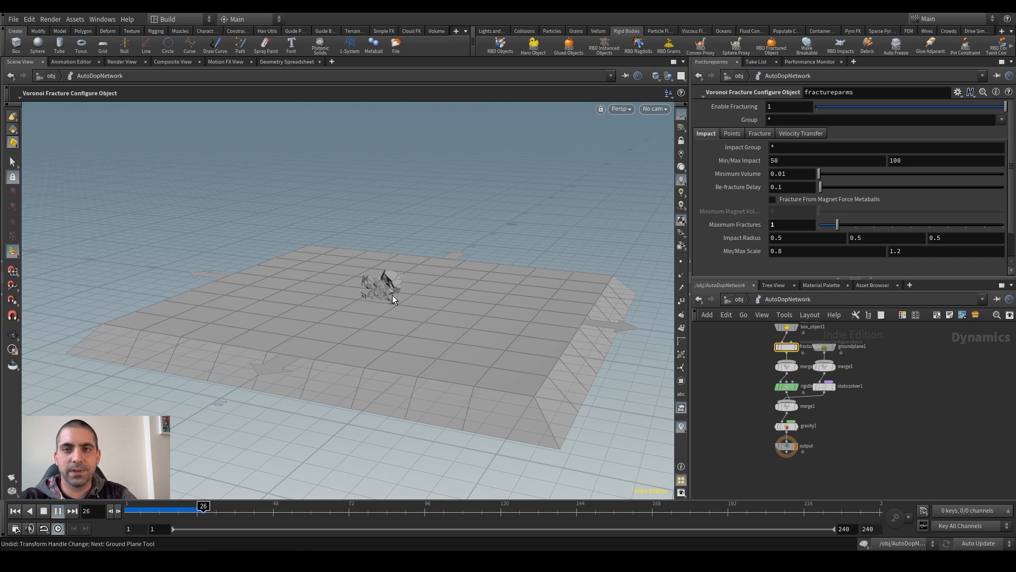
Step: Replay the simulation to watch the box fracture on the ground plane, and return to frame 1
key(Down)
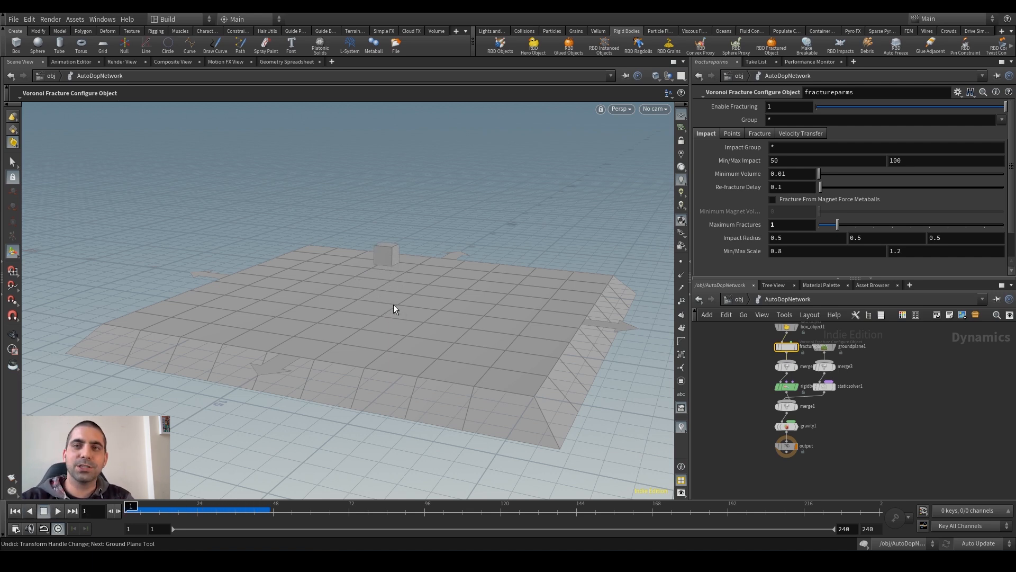
key(Up)
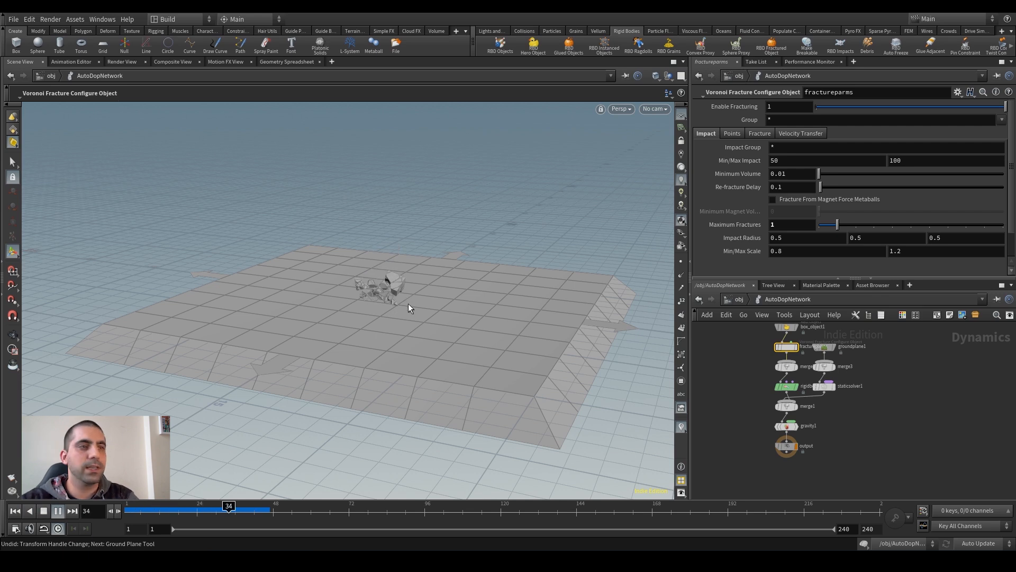
key(Down)
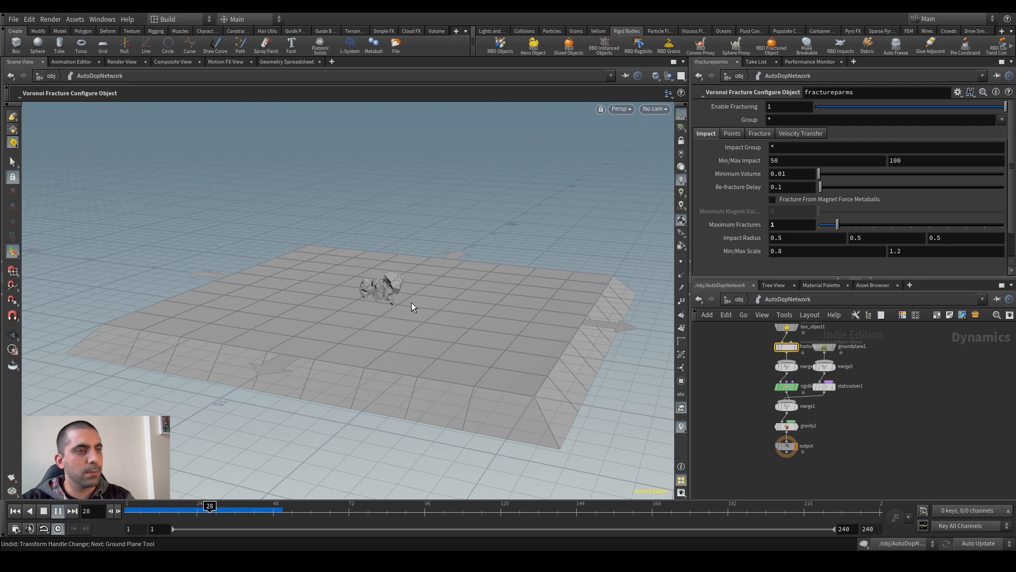
key(ctrl+Up)
Step: Automatically lay out the nodes of the dynamics network and clear the node selection
middle_drag(757, 368, 769, 381)
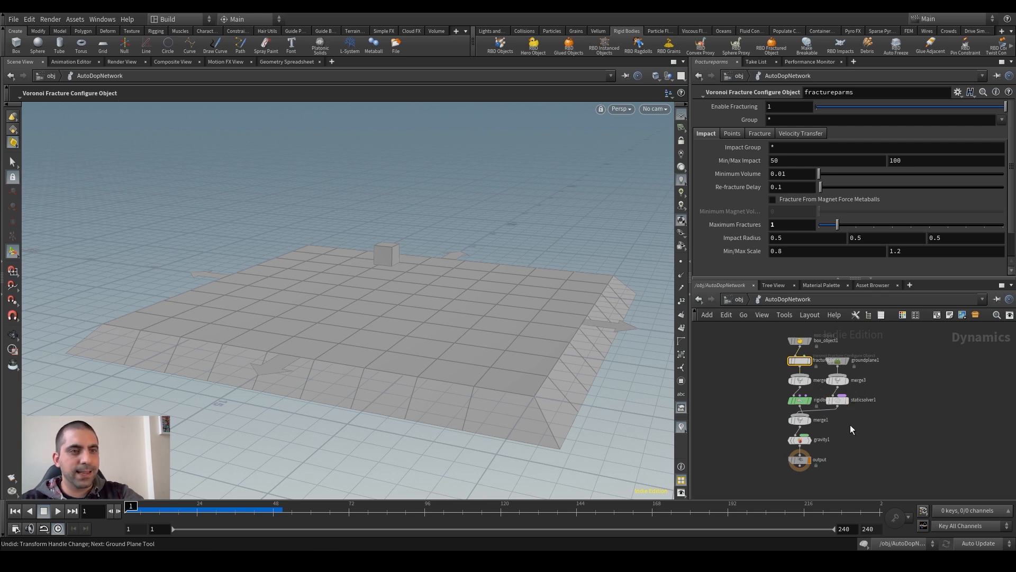
key(l)
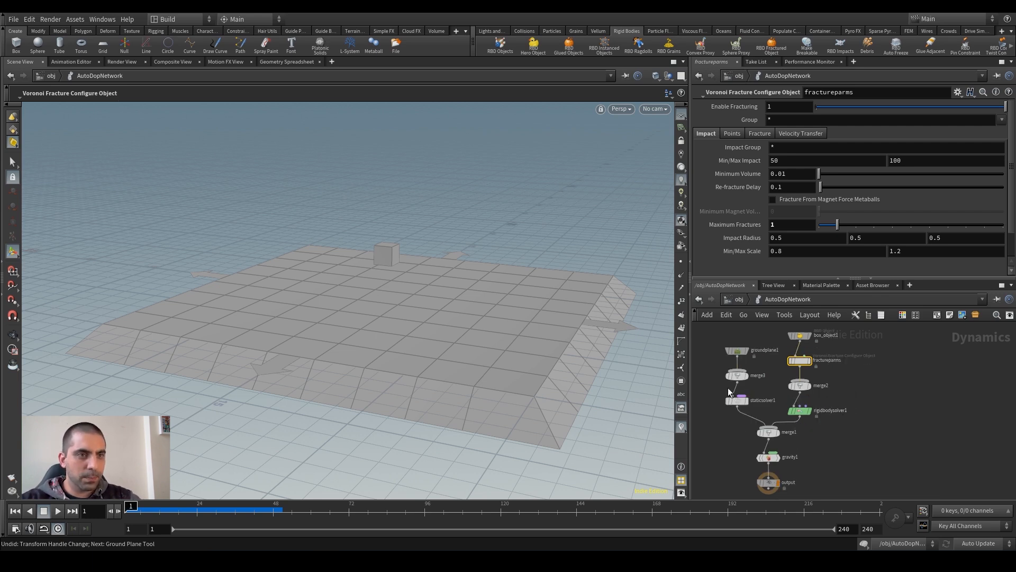
scroll(867, 369, down, 2)
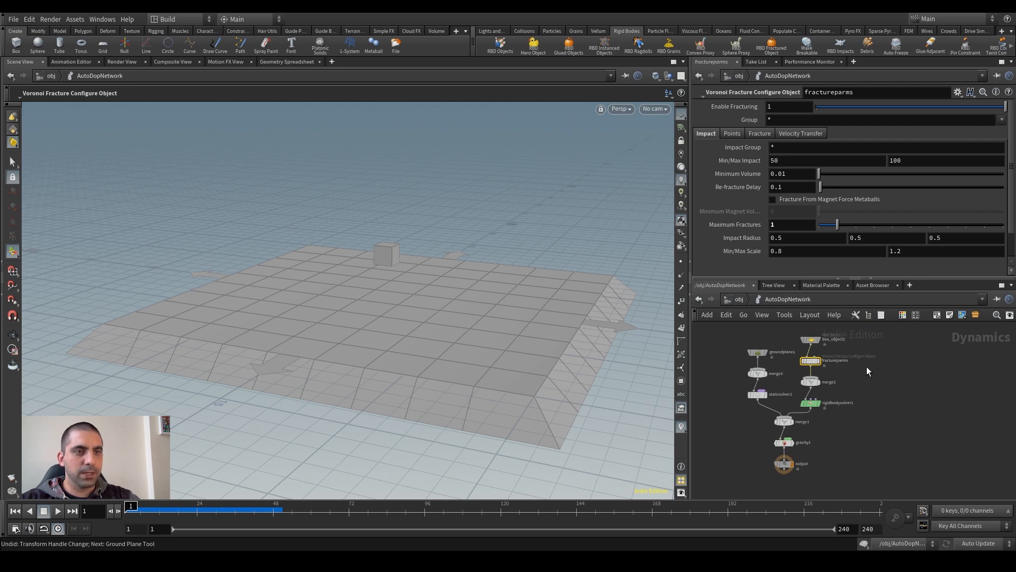
click(883, 391)
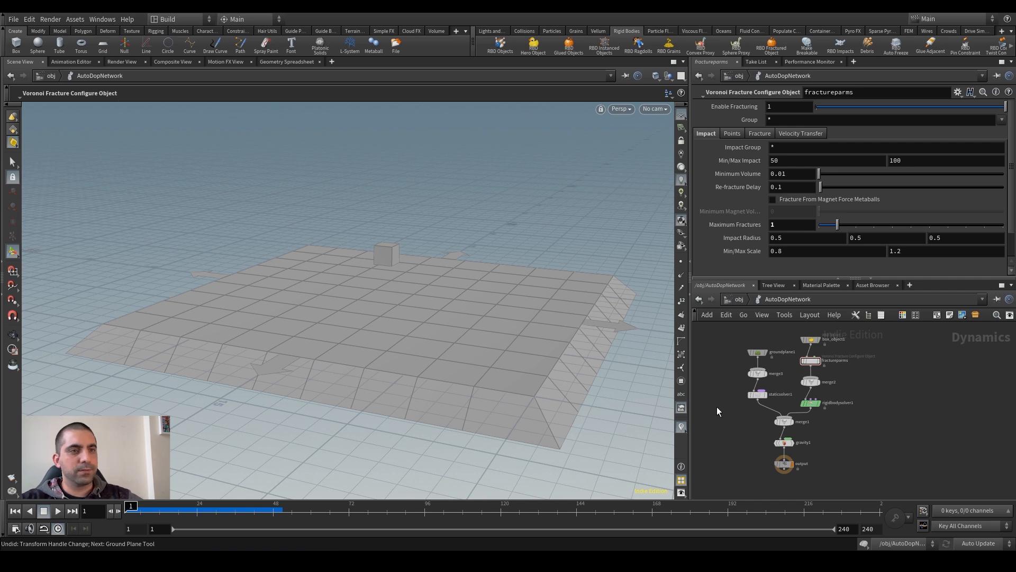
scroll(718, 409, up, 1)
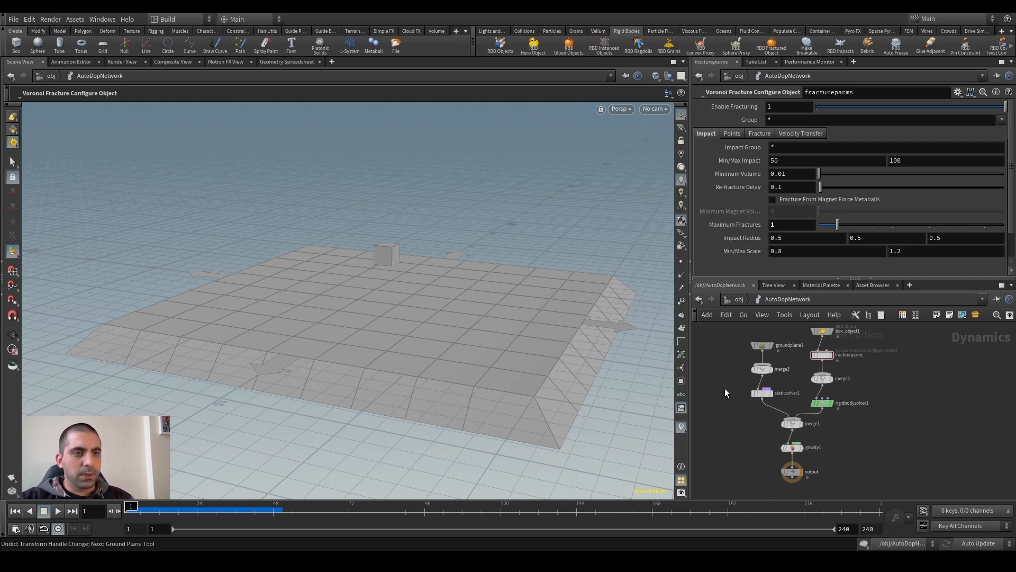
Step: Examine the ground plane branch with groundplane1, merge3 and staticsolver1, and the settings of staticsolver1
drag(743, 366, 762, 395)
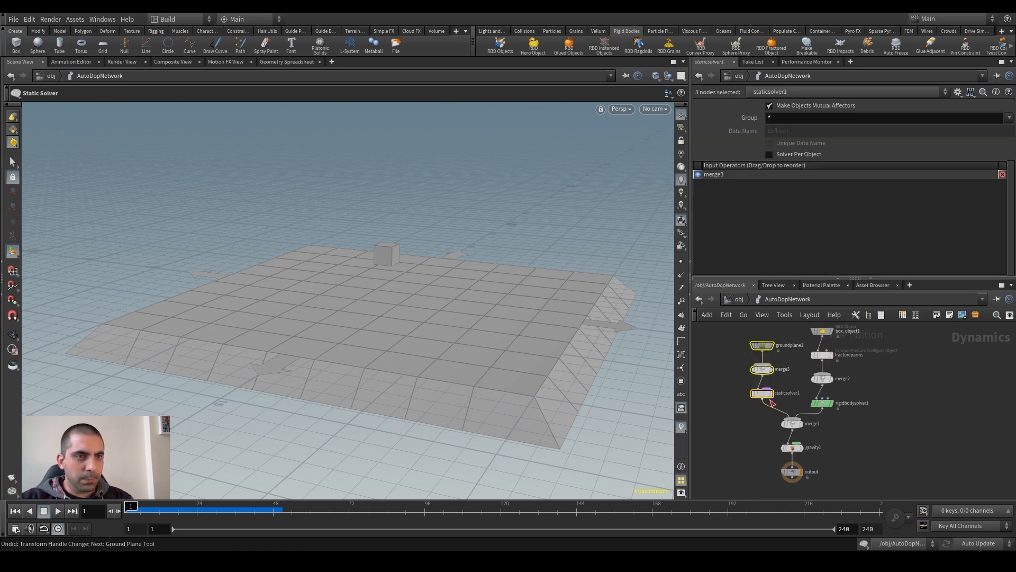
scroll(729, 391, up, 1)
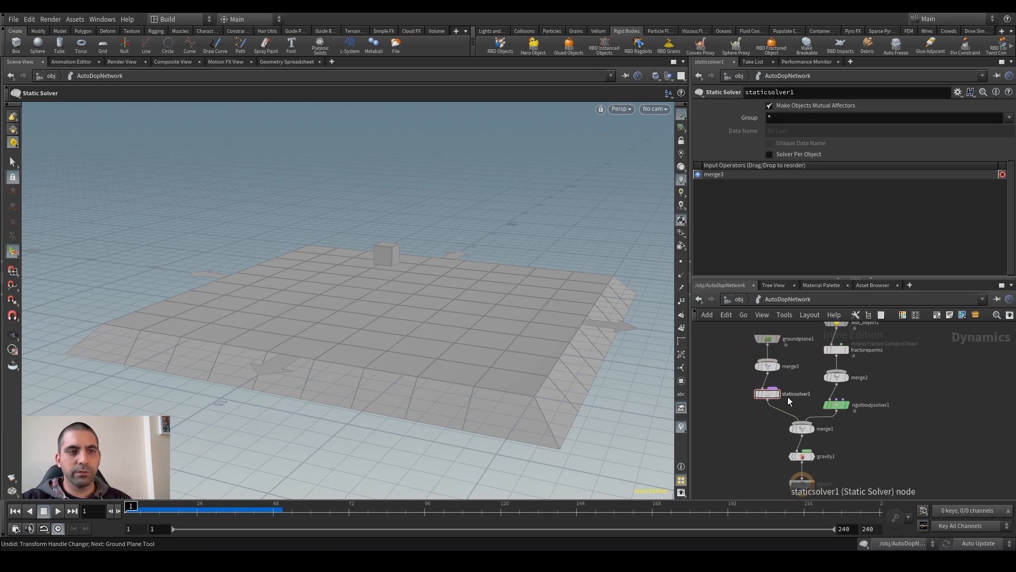
click(767, 393)
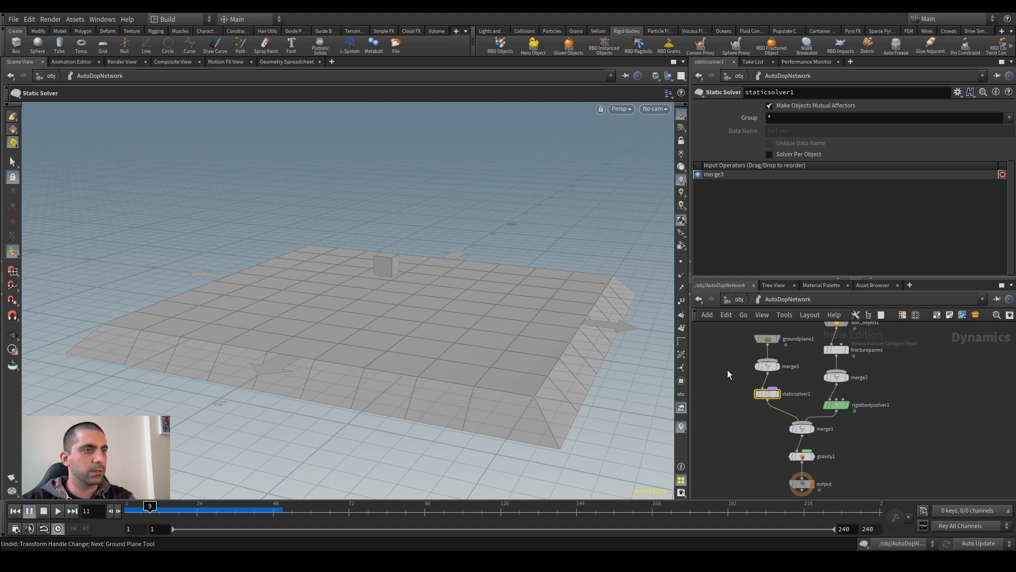
Step: Return to the object level, raise box_object1 to about 7.07 in Y, and replay the simulation
click(740, 300)
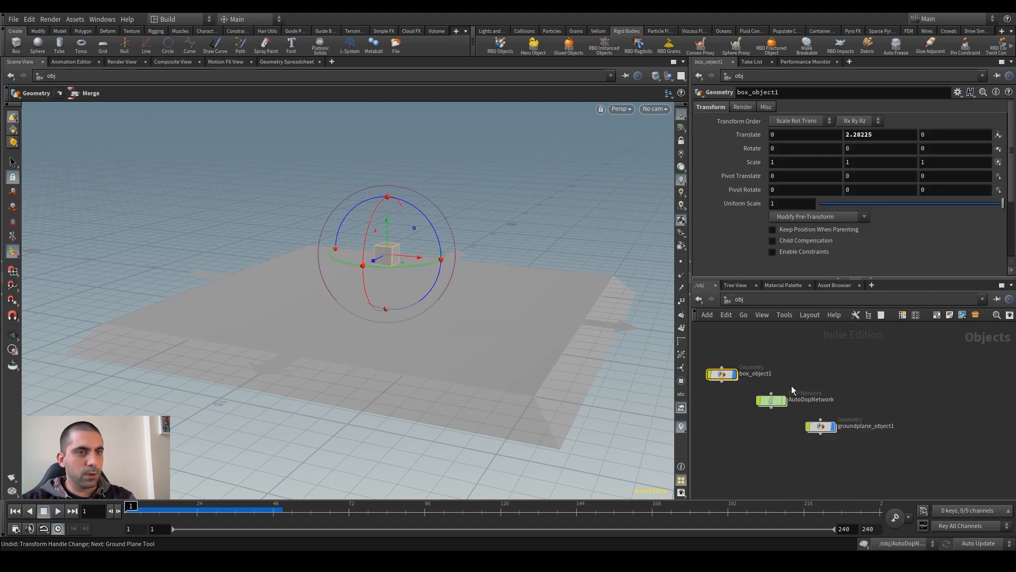
middle_drag(727, 341, 758, 343)
click(828, 336)
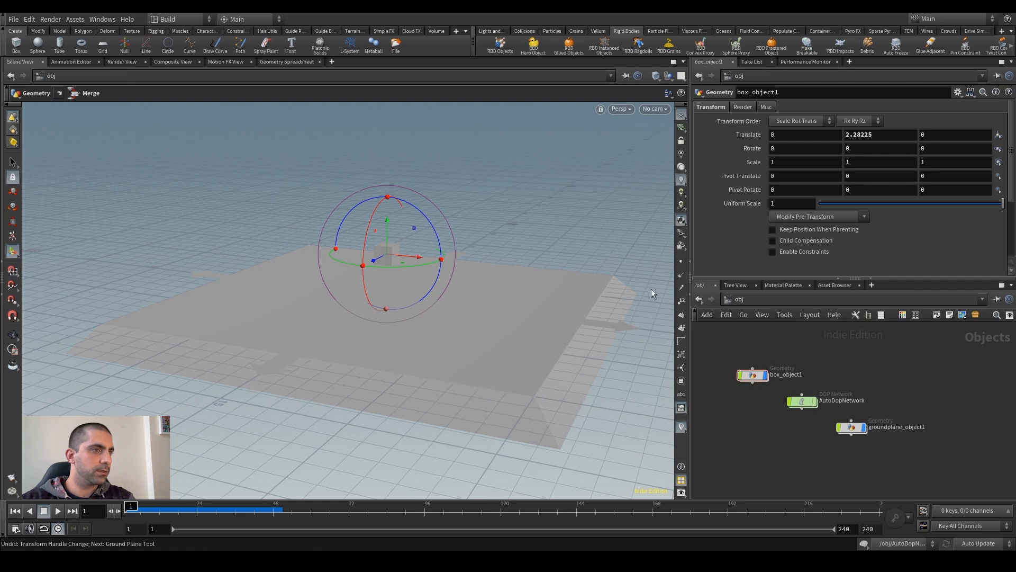
drag(386, 237, 415, 136)
key(Up)
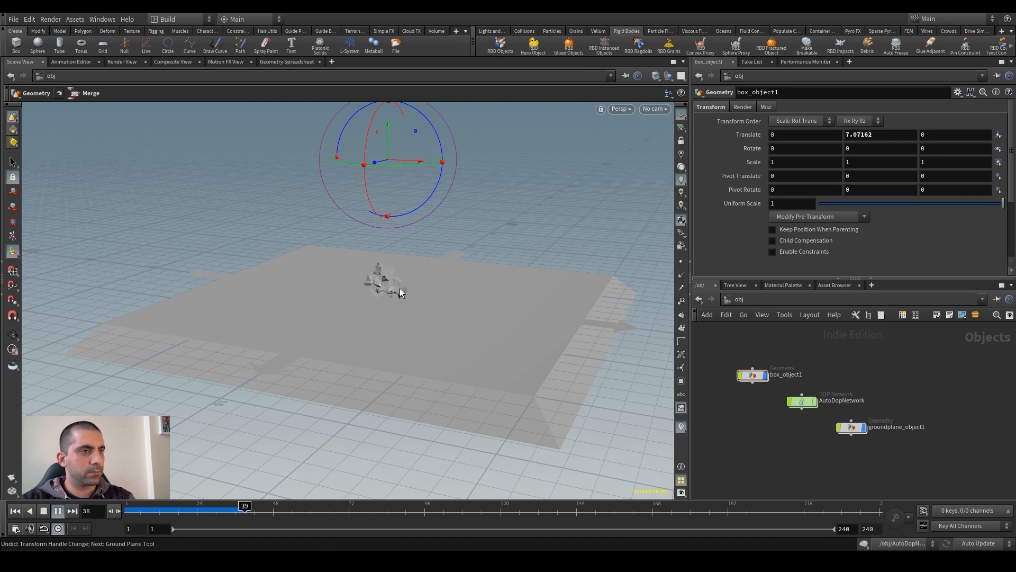
key(Down)
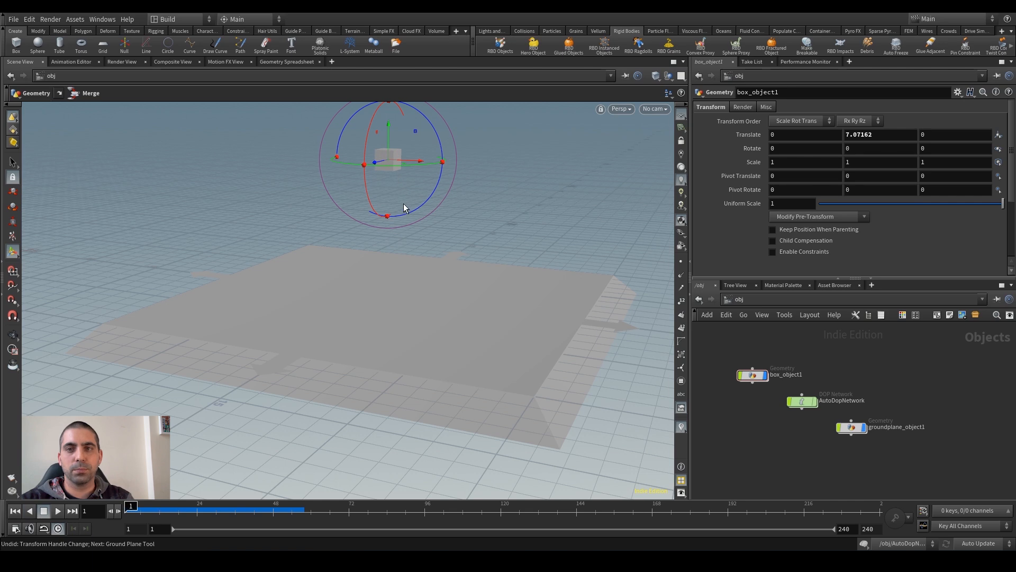
Step: Rotate box_object1 to about 28.9 degrees around Z and replay the simulation
drag(426, 196, 407, 227)
key(Up)
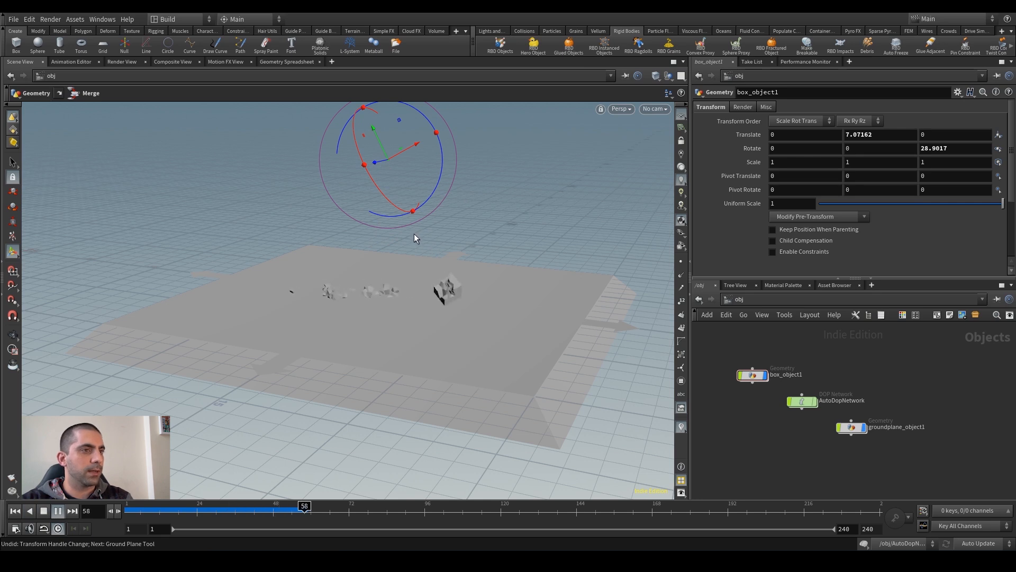
key(Down)
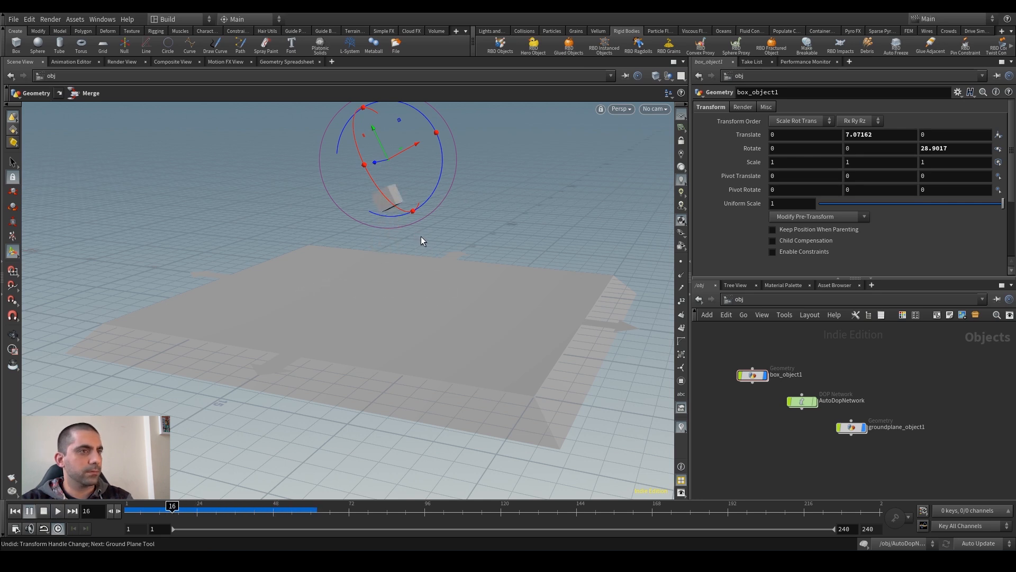
Step: Move box_object1 down to about 3.64 in Y and about 0.32 in X, and replay the simulation
drag(399, 120, 404, 190)
key(Up)
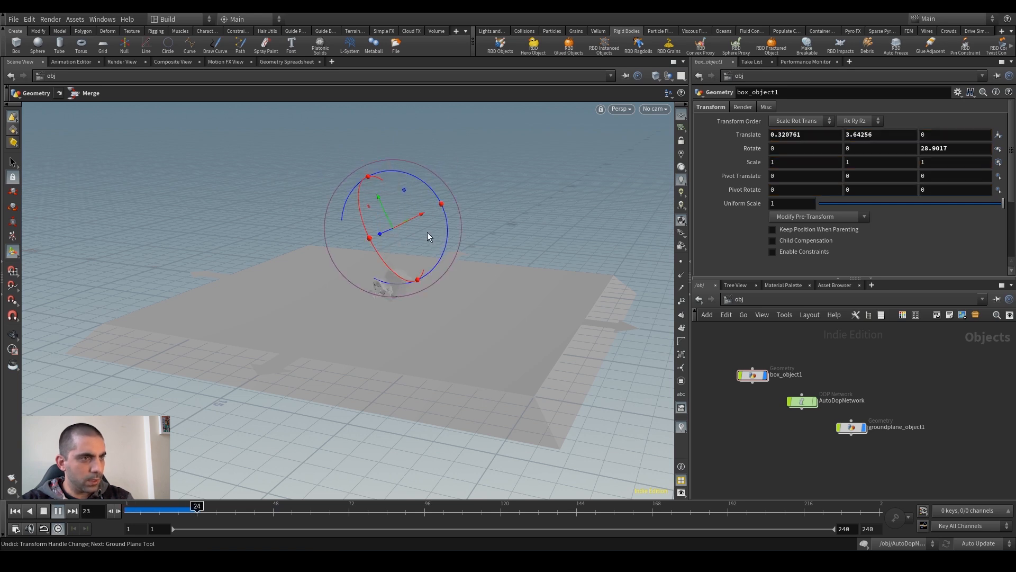
key(Down)
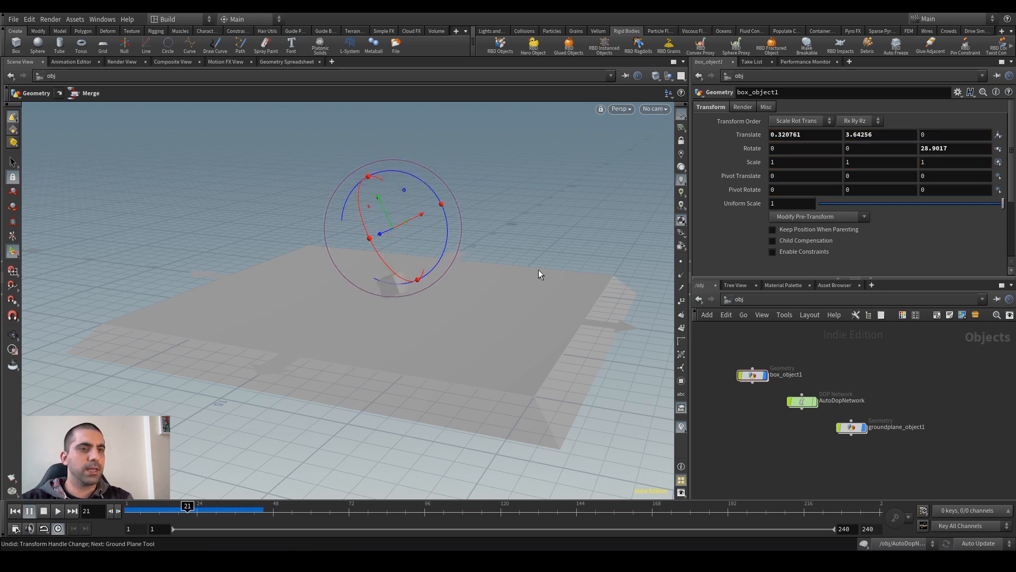
Step: Open AutoDopNetwork, select the fractureparms node and examine its impact settings
double_click(808, 402)
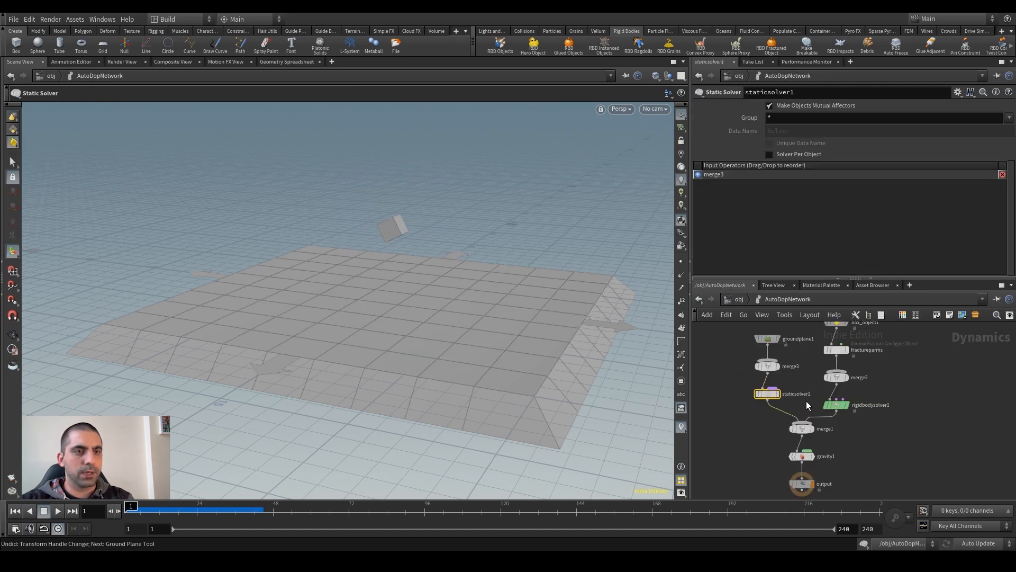
middle_drag(881, 373, 869, 395)
scroll(865, 363, up, 5)
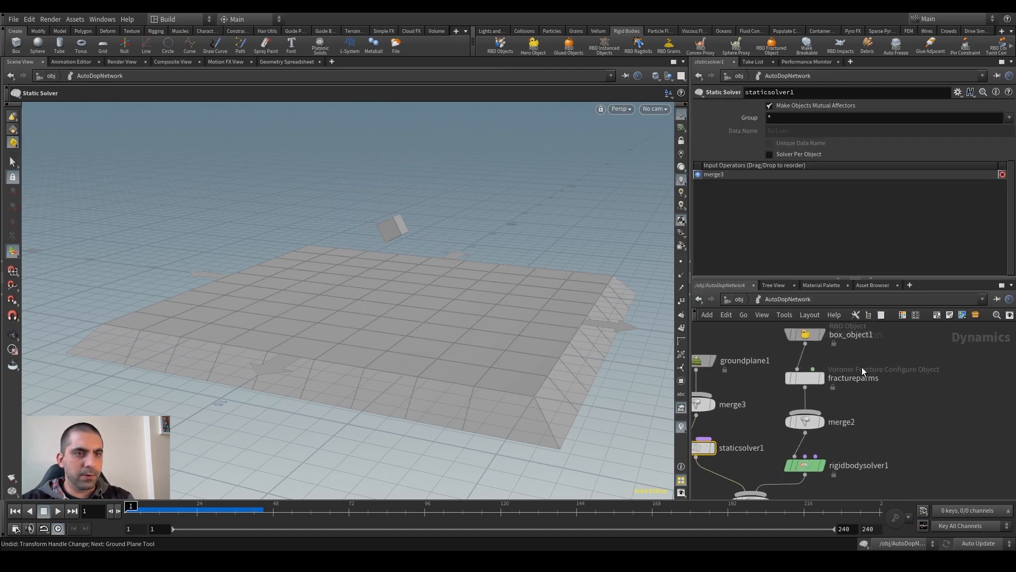
click(794, 378)
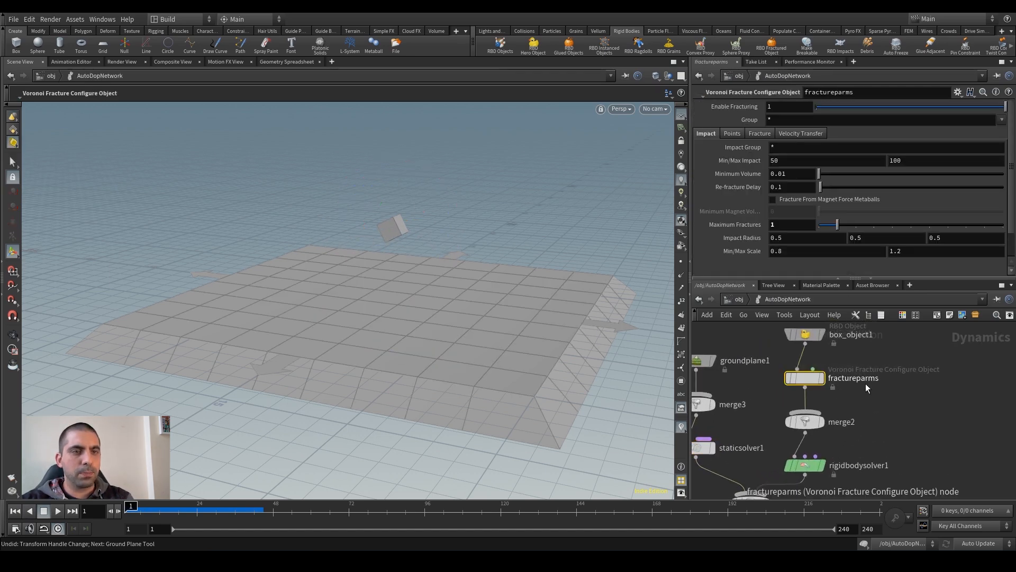
key(Up)
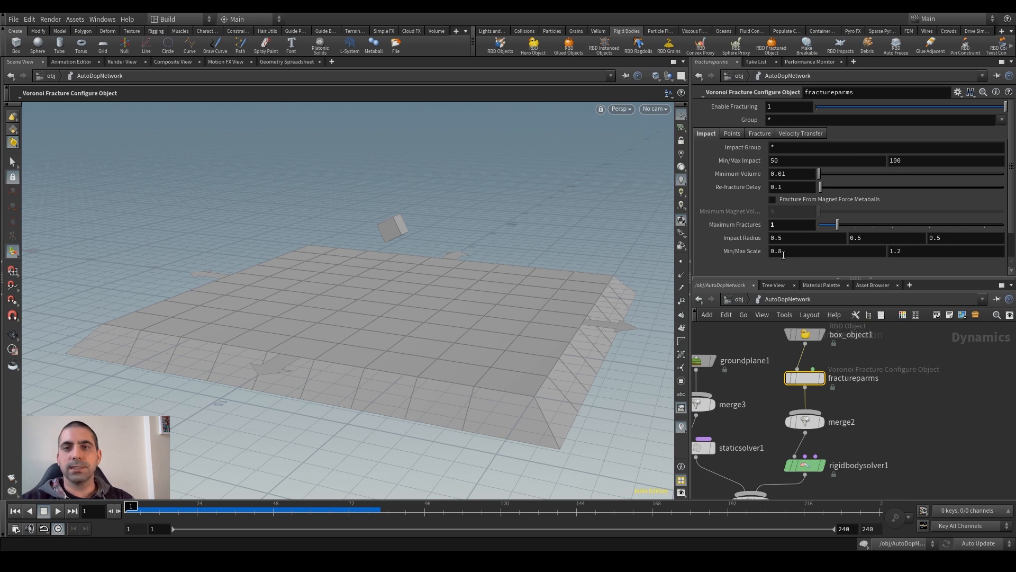
click(789, 161)
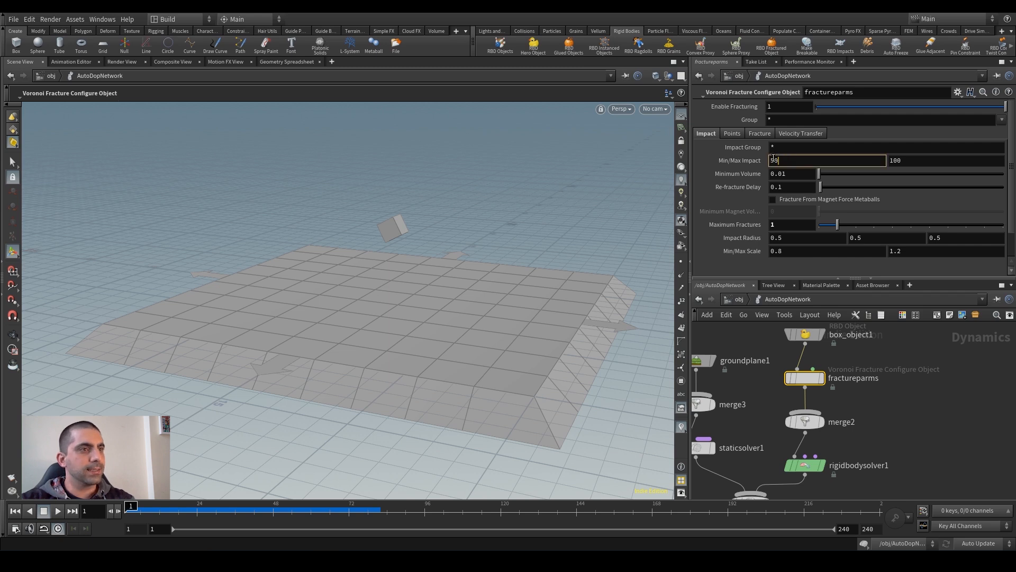
scroll(942, 372, down, 2)
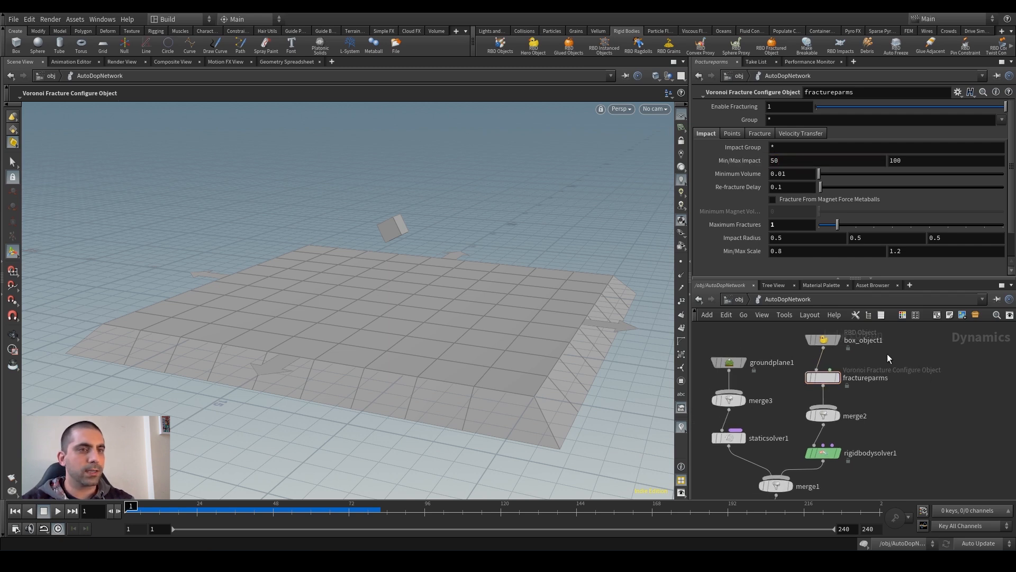
Step: Step back and forth through the frames around the box's impact with the ground, and replay the simulation from the start
key(Up)
key(Right)
key(Right)
key(Right)
key(Right)
key(Left)
key(Right)
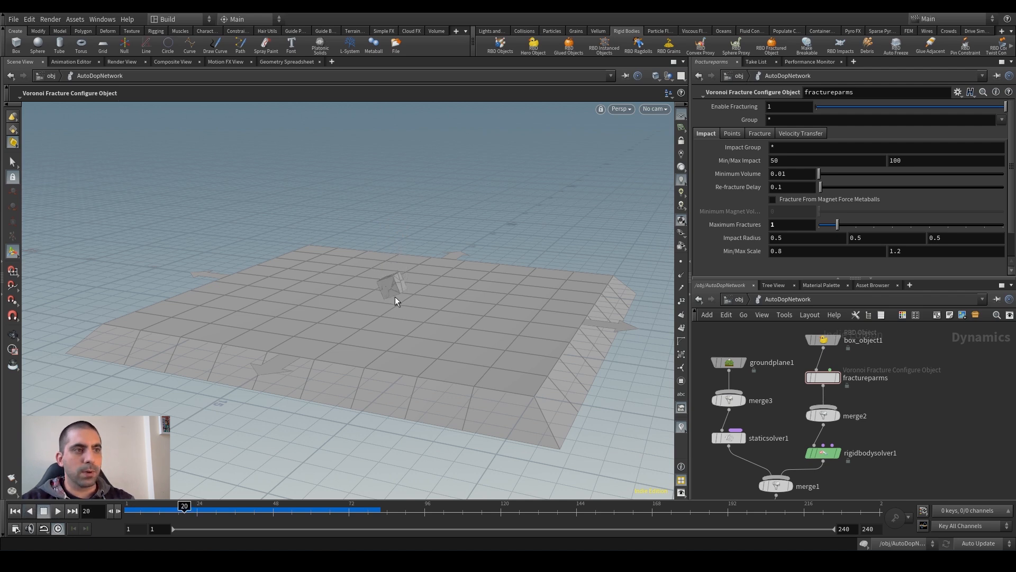
key(Left)
key(Left)
key(Left)
key(Left)
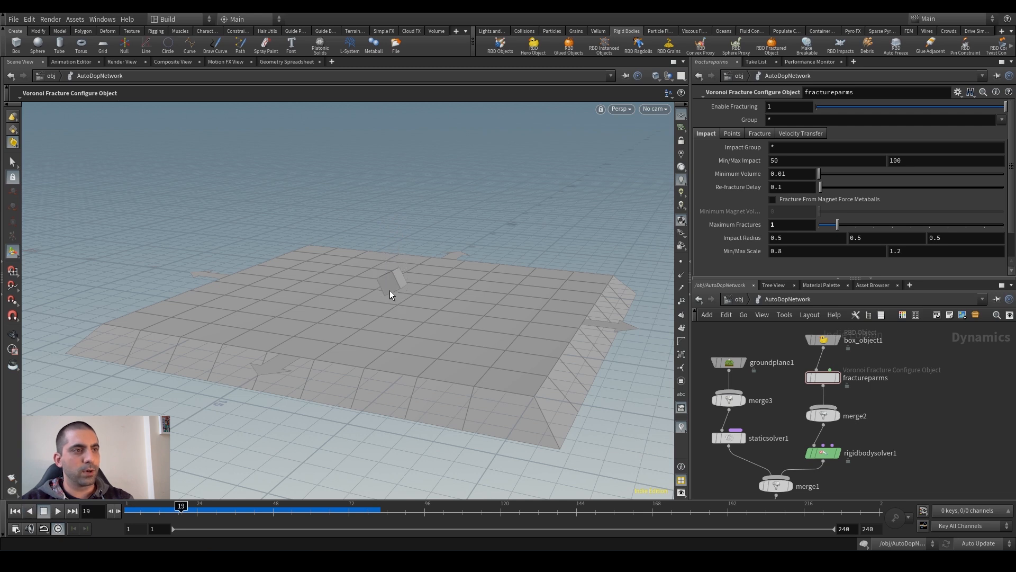
key(Left)
key(Left)
key(ctrl+Up)
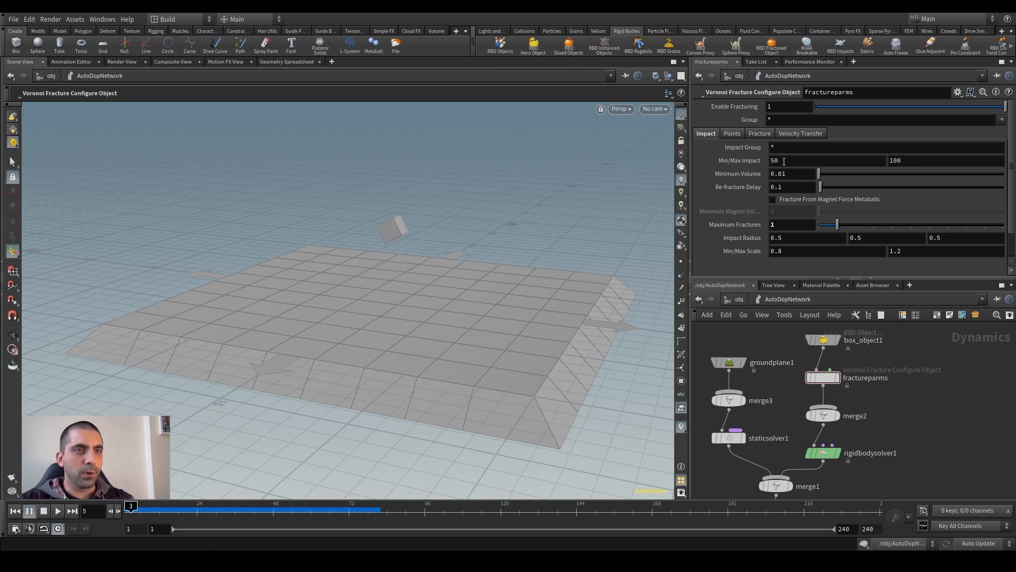
Step: Set the minimum impact of fractureparms to 500 and replay the simulation
click(780, 160)
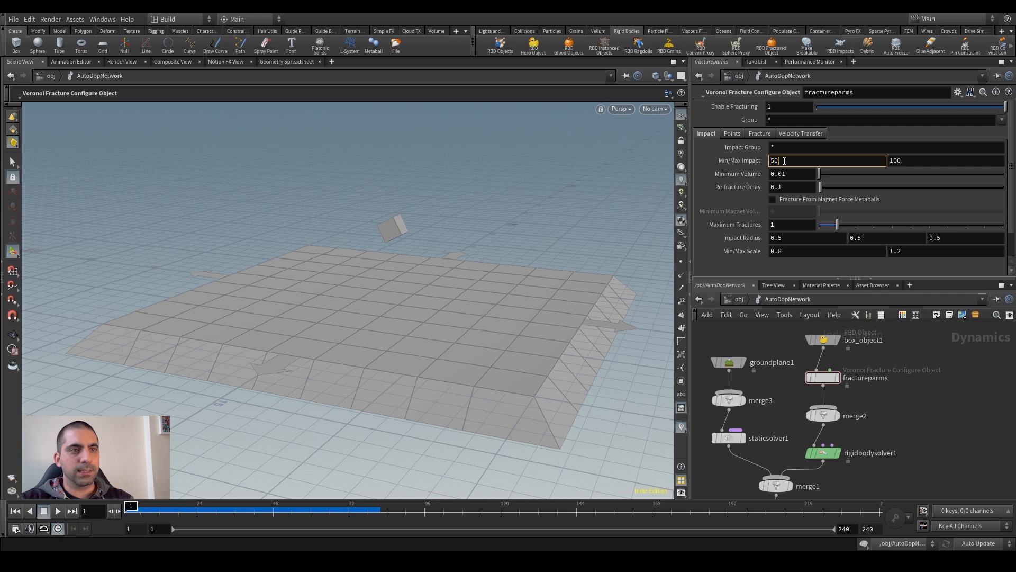
key(Return)
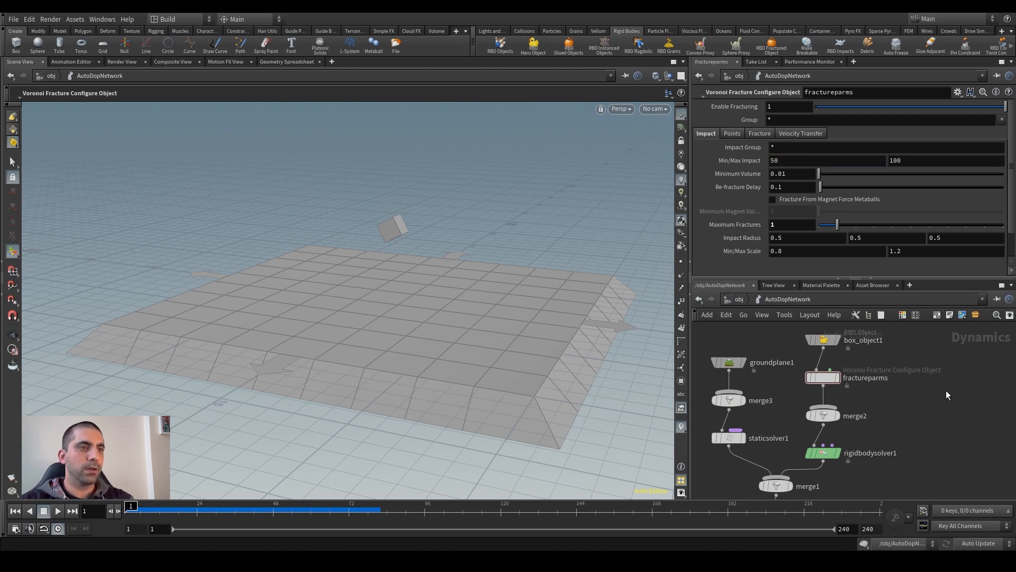
key(Up)
key(Down)
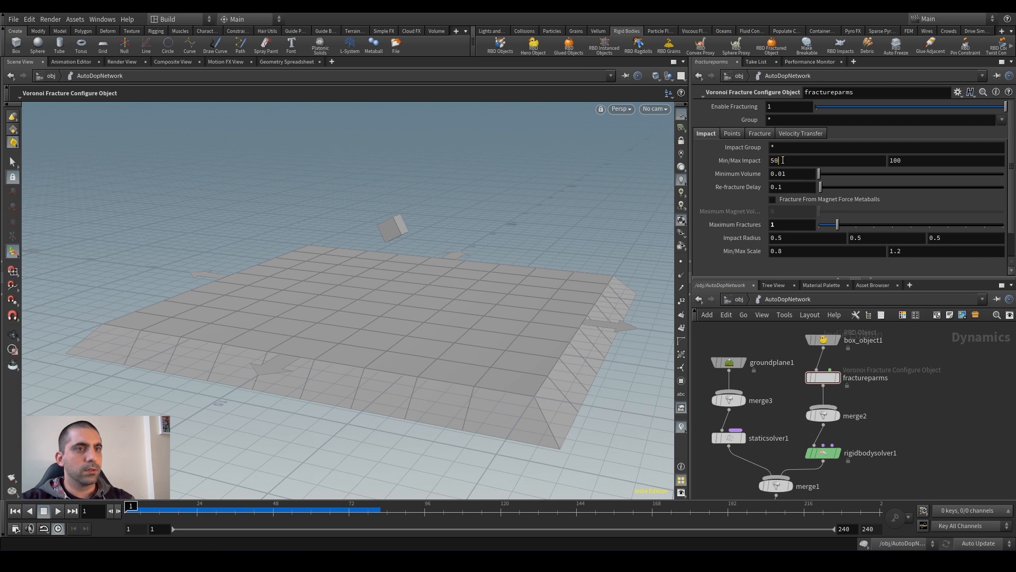
click(782, 161)
text(0)
key(Return)
key(Up)
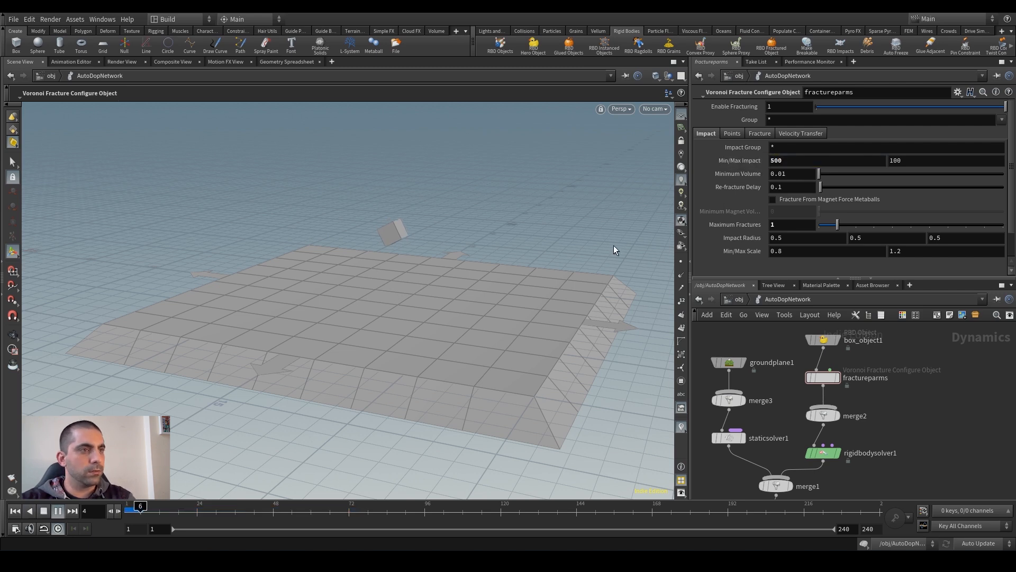
key(Down)
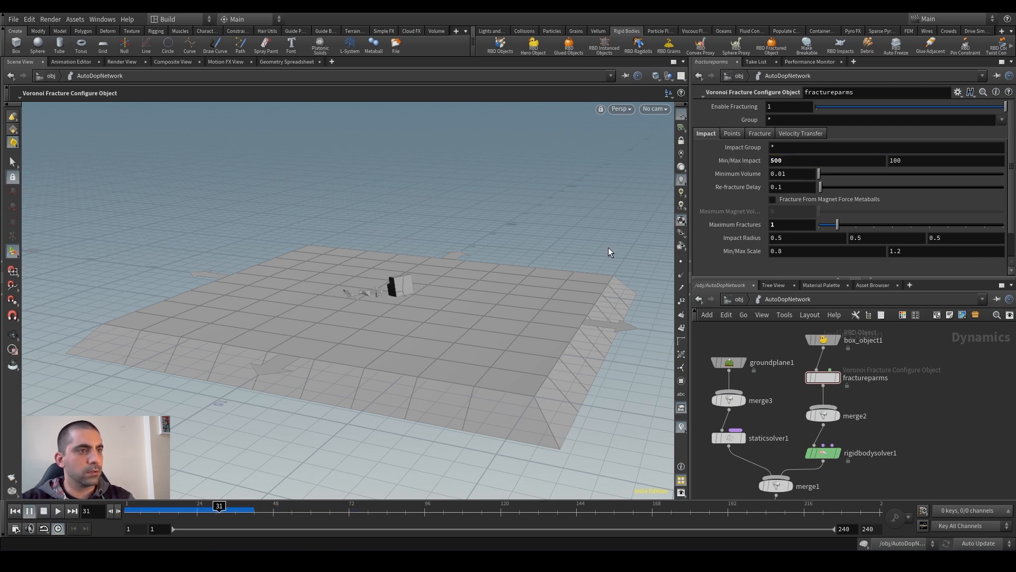
Step: Raise the minimum impact of fractureparms to 5000 and replay the simulation
click(809, 160)
text(0)
key(Return)
key(Up)
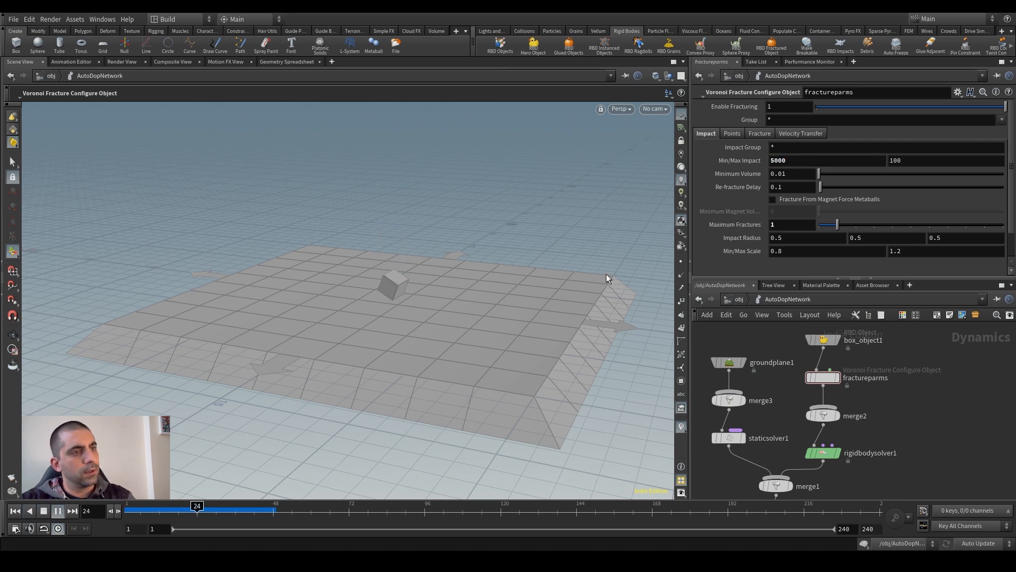
key(Down)
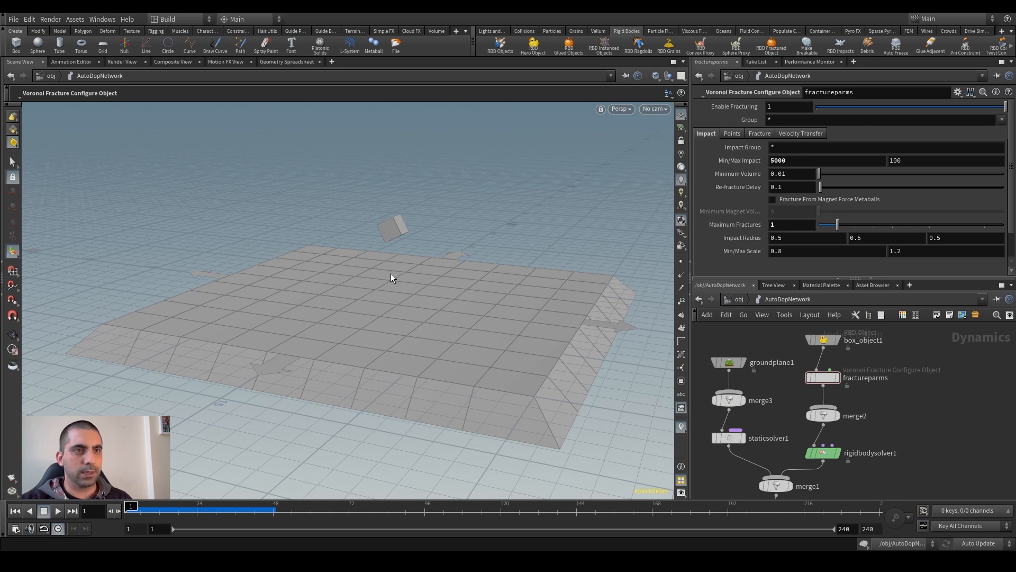
Step: Set the minimum impact of fractureparms back to 50
click(902, 163)
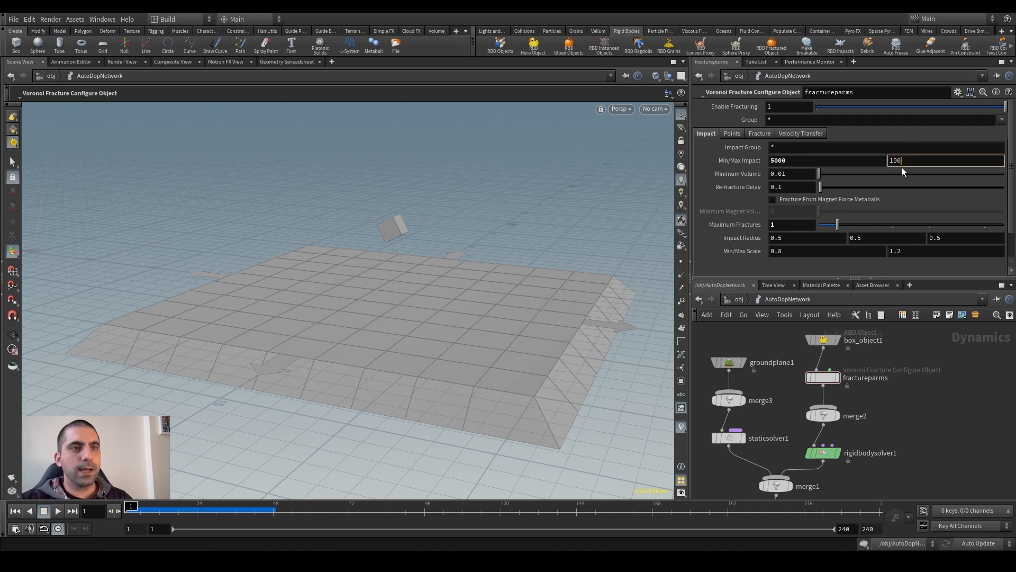
click(799, 161)
key(BackSpace)
key(BackSpace)
key(Return)
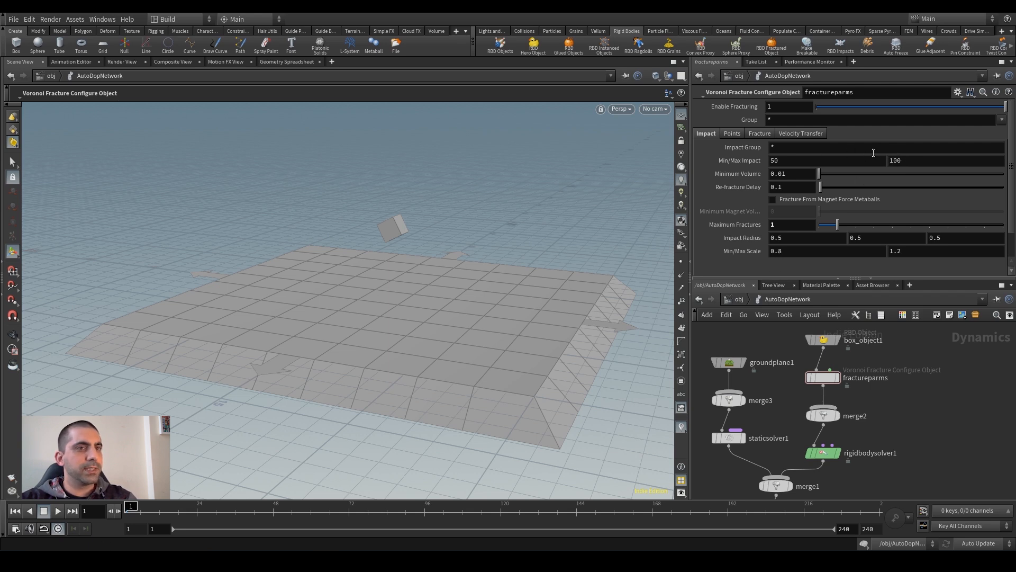
Step: Replay the simulation to frame 26, view the broken box up close, and compare the Min/Max Impact and Min/Max Scale settings of fractureparms
click(790, 251)
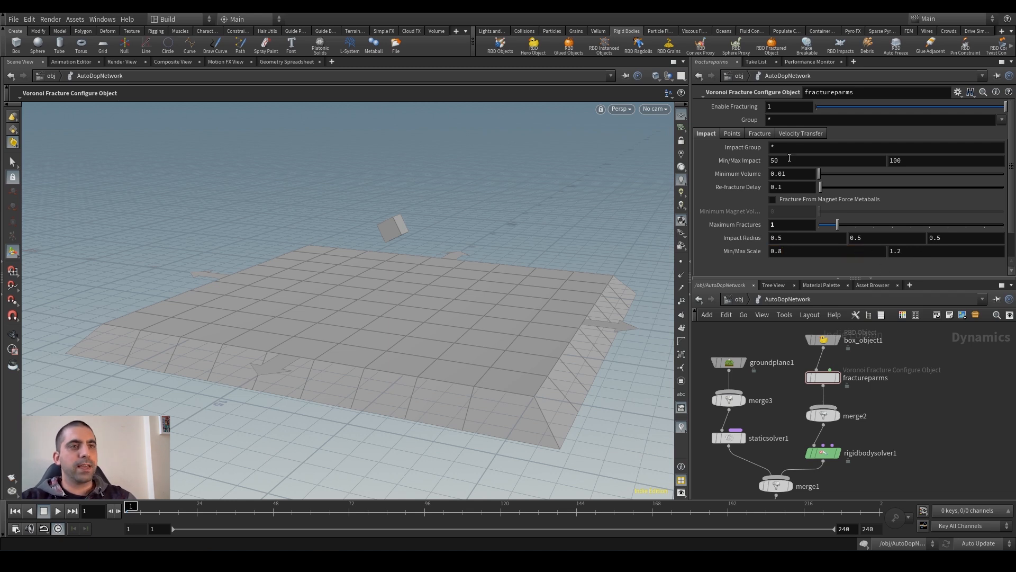
click(796, 252)
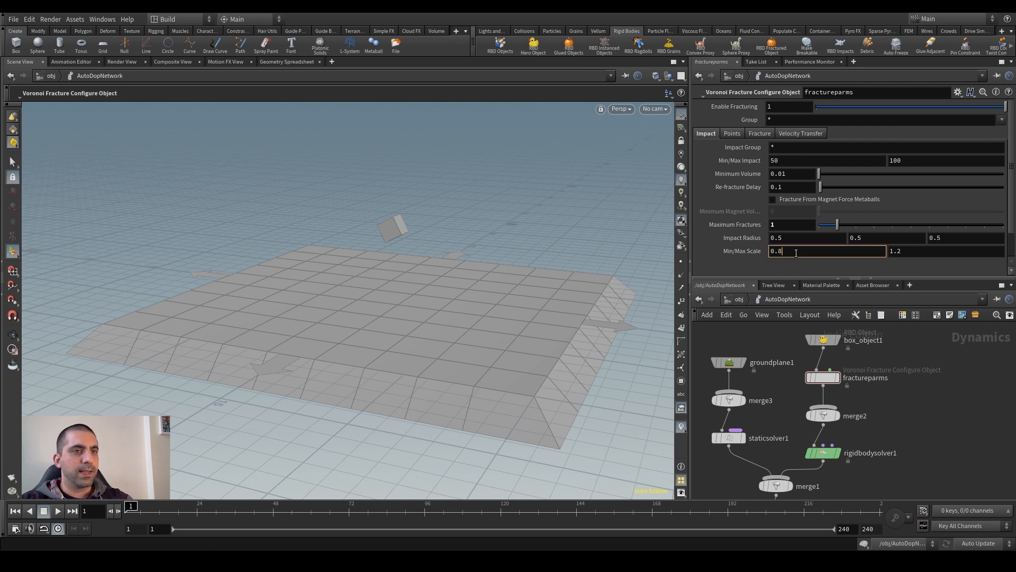
key(Return)
key(Up)
drag(390, 300, 398, 240)
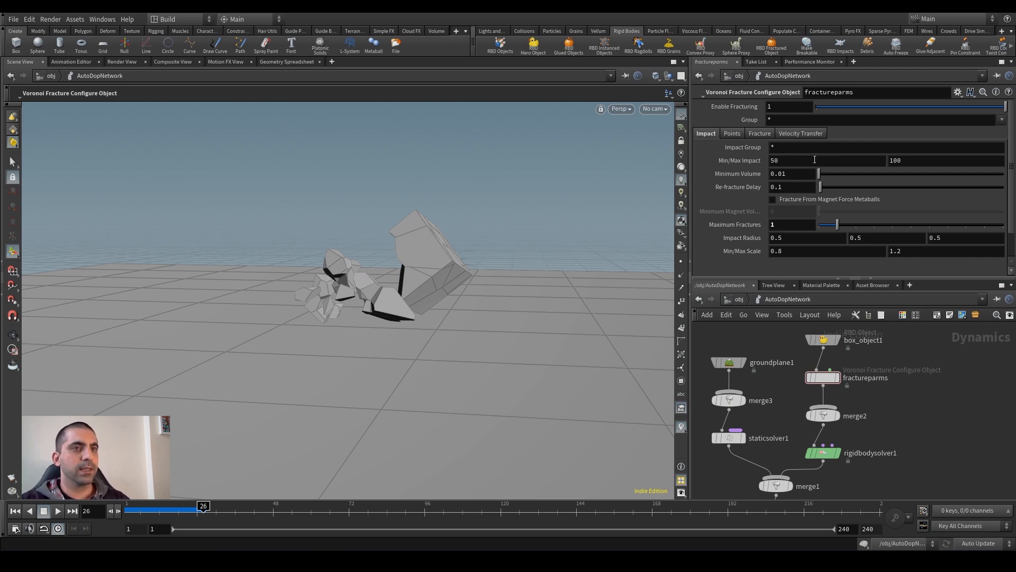
click(915, 159)
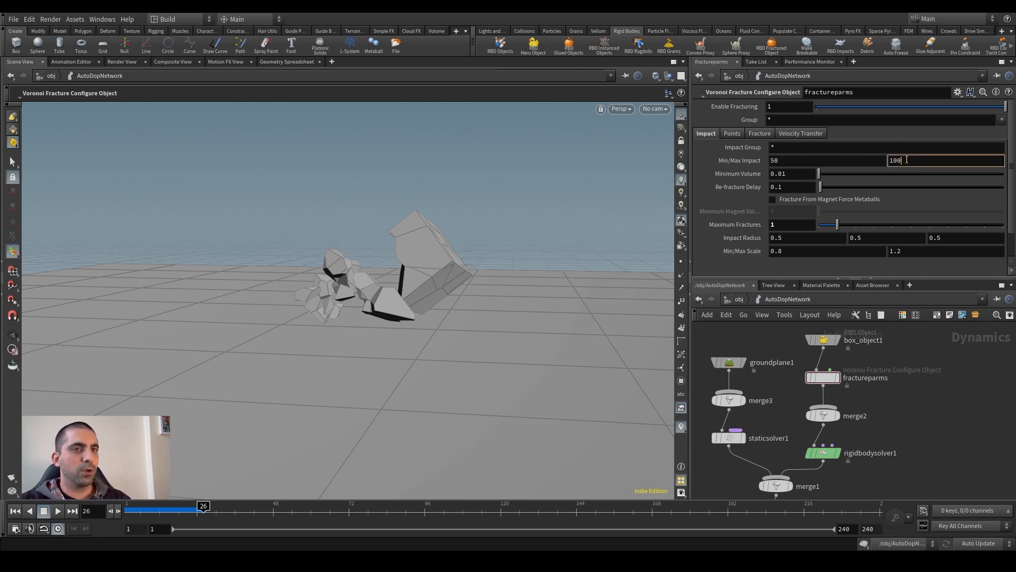
click(911, 250)
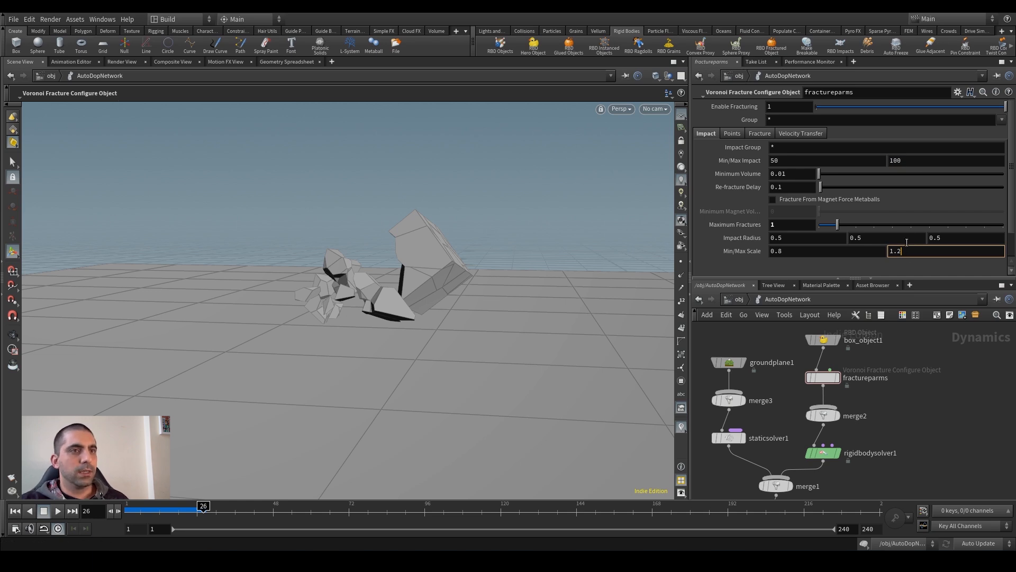
click(814, 162)
key(Tab)
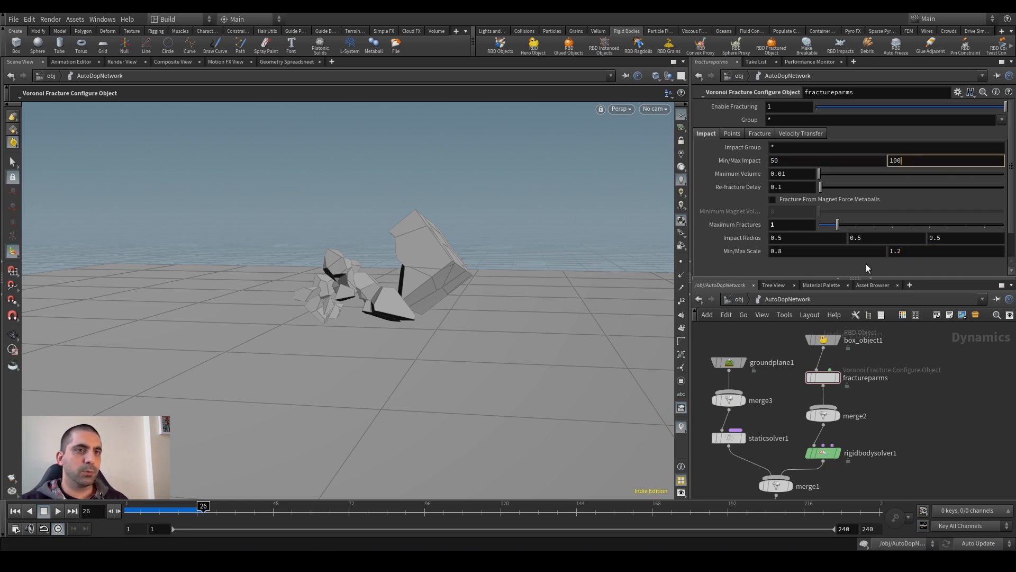
click(900, 251)
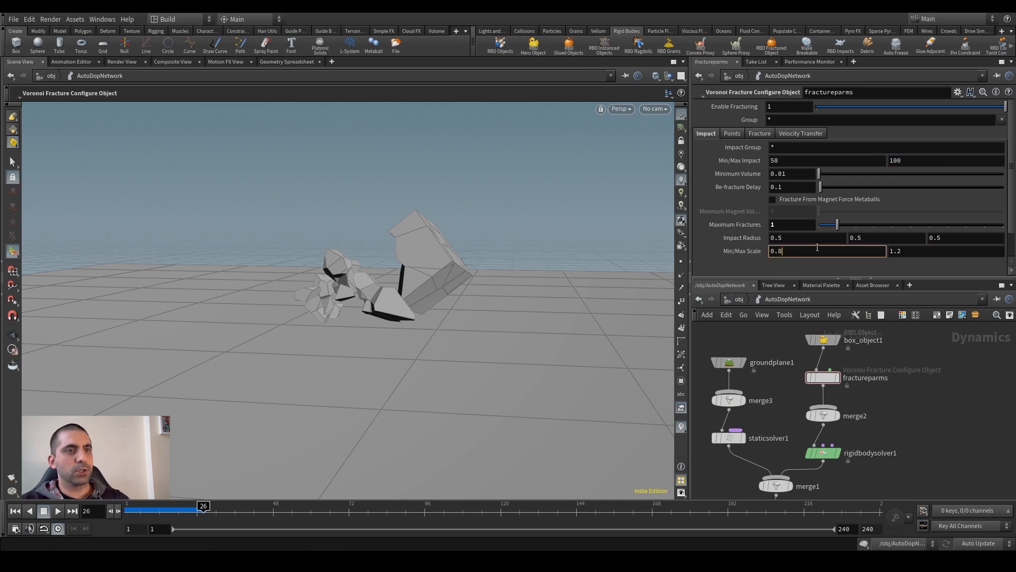
Step: Set the minimum scale of fractureparms to 5 and replay the simulation
click(831, 253)
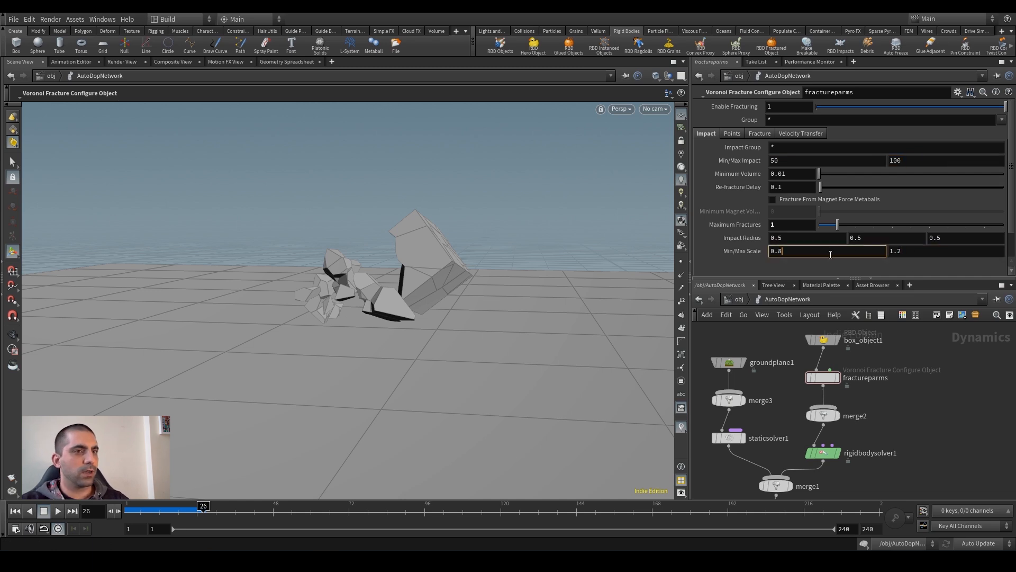
drag(796, 249, 710, 265)
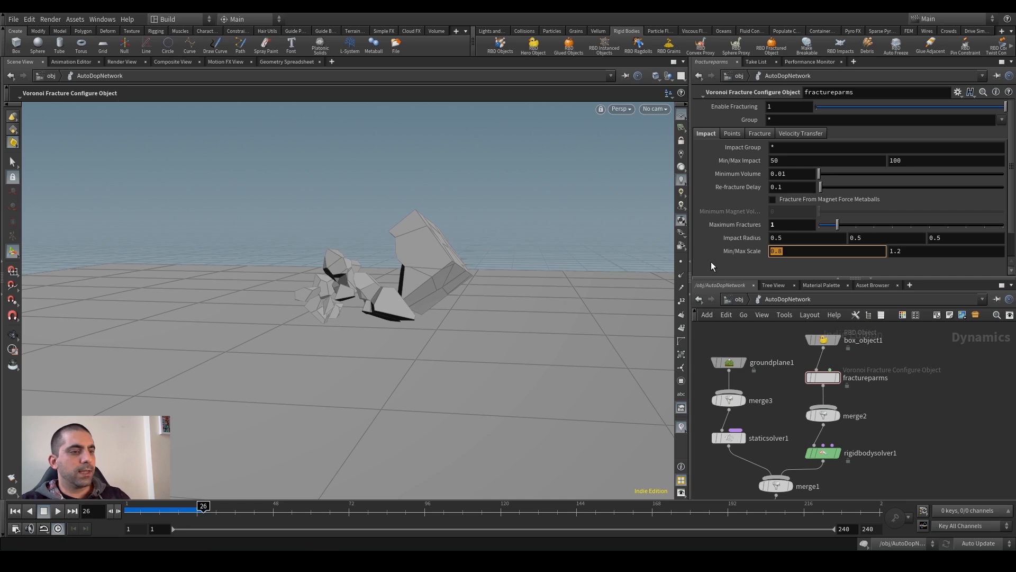
text(5)
key(Return)
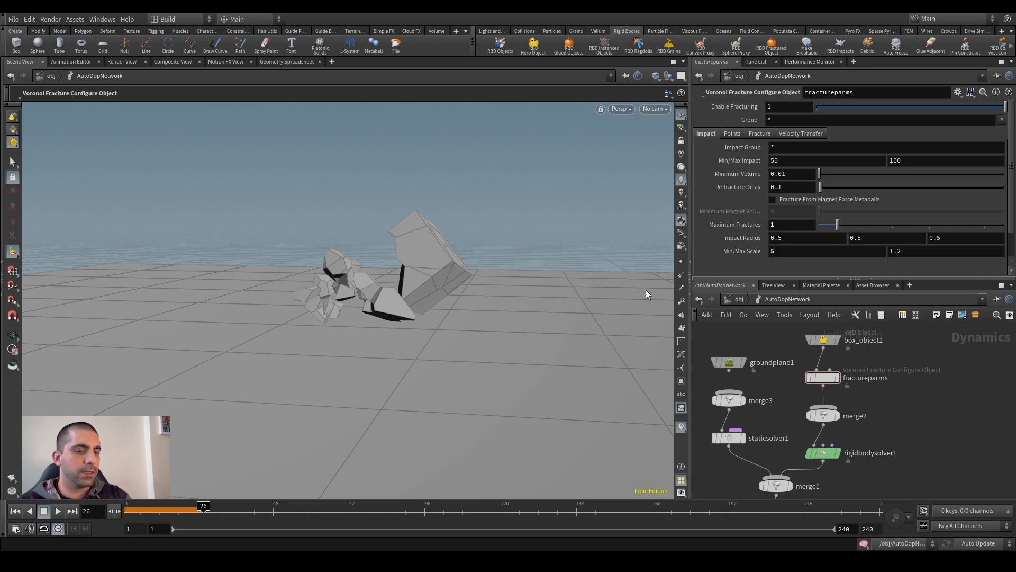
key(Down)
key(Up)
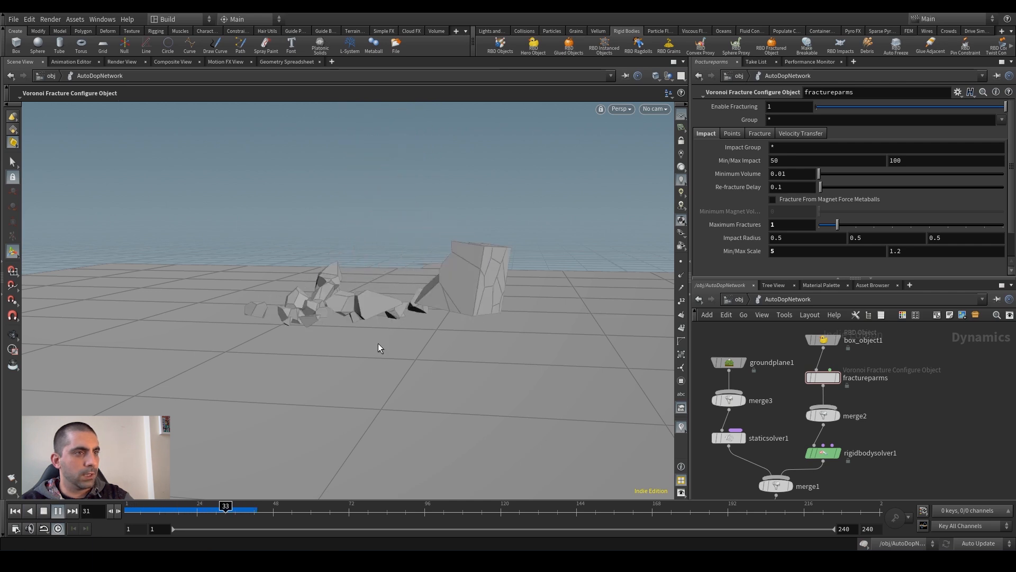
key(Down)
Step: Set the maximum scale of fractureparms to 100 and replay the simulation
key(ctrl+z)
double_click(900, 251)
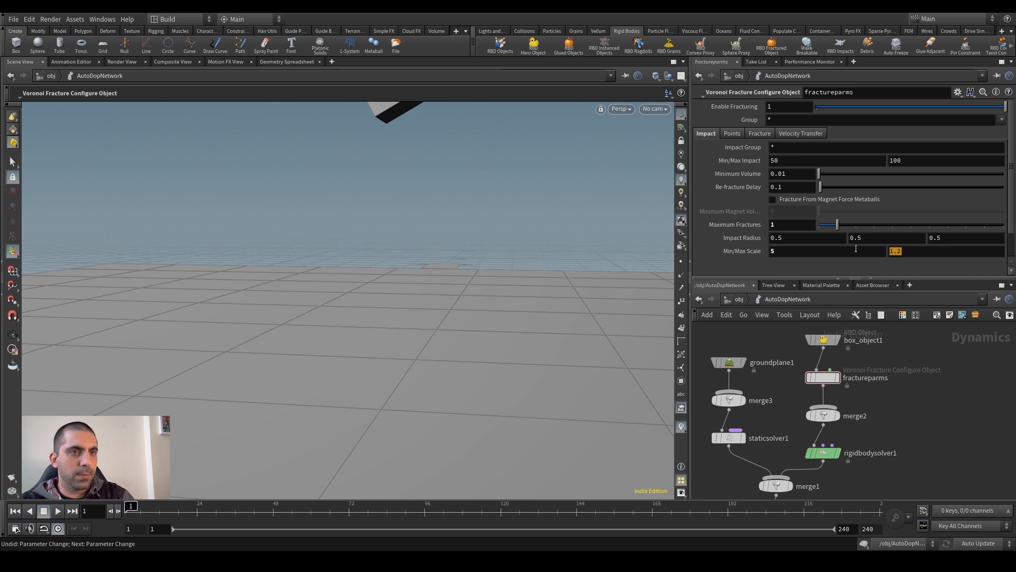
text(100)
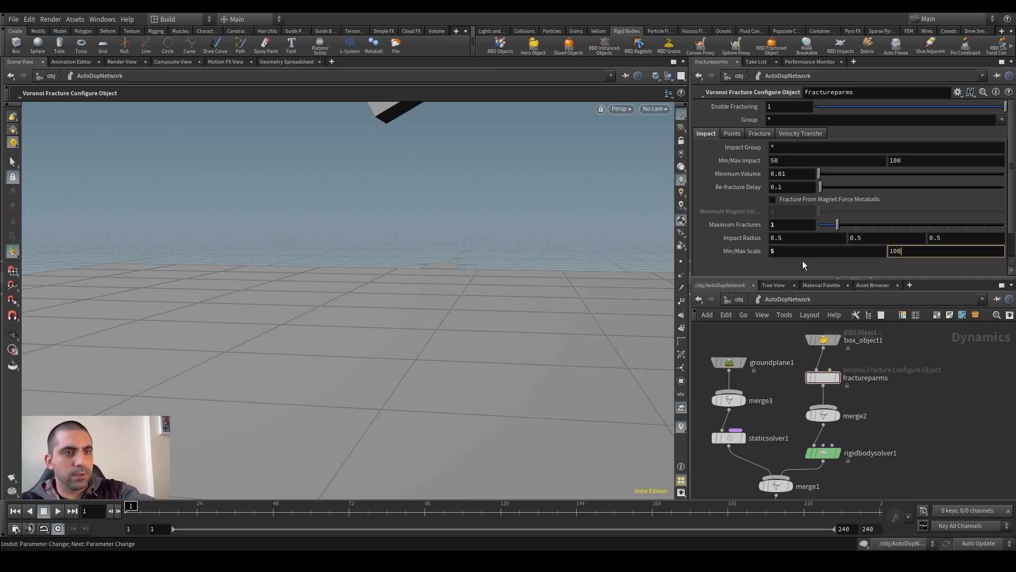
key(Return)
key(Up)
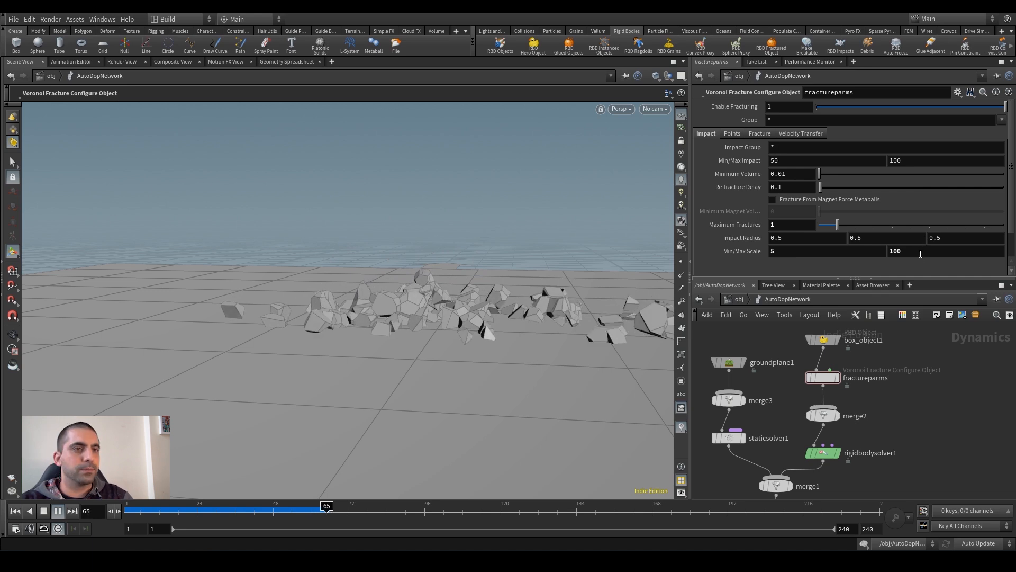
Step: Step through the simulation frame by frame to examine how the box shatters on impact
key(Right)
key(Right)
key(Right)
key(Right)
key(Right)
key(Right)
key(Right)
key(Right)
key(Right)
key(Right)
key(Right)
key(Right)
key(Right)
key(Right)
key(Right)
key(Right)
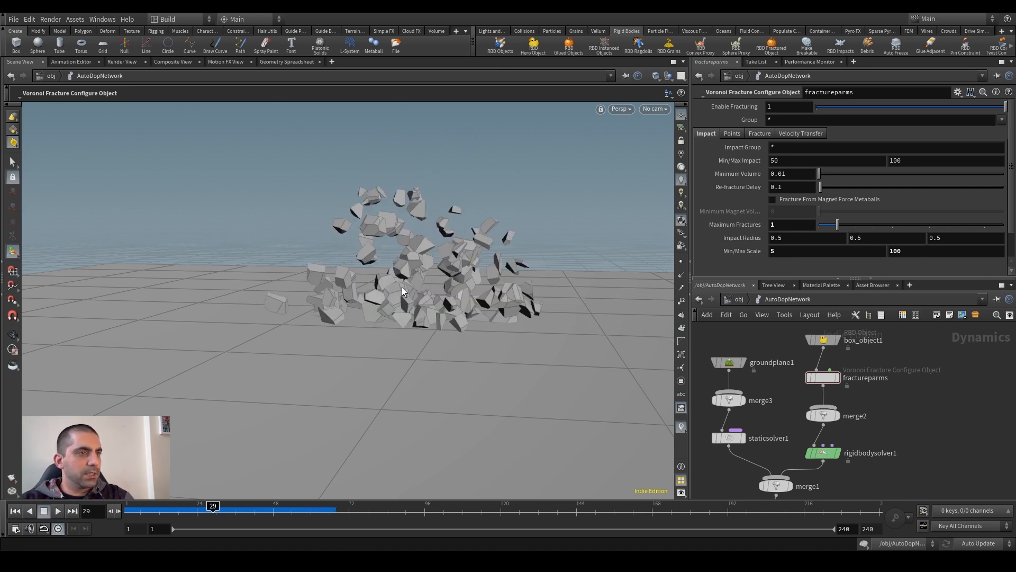
Step: Step back and forth around the impact near frame 20 to examine how the box cracks, and replay the simulation
key(Left)
key(Left)
key(Left)
key(Left)
key(Left)
key(Left)
key(Left)
key(Left)
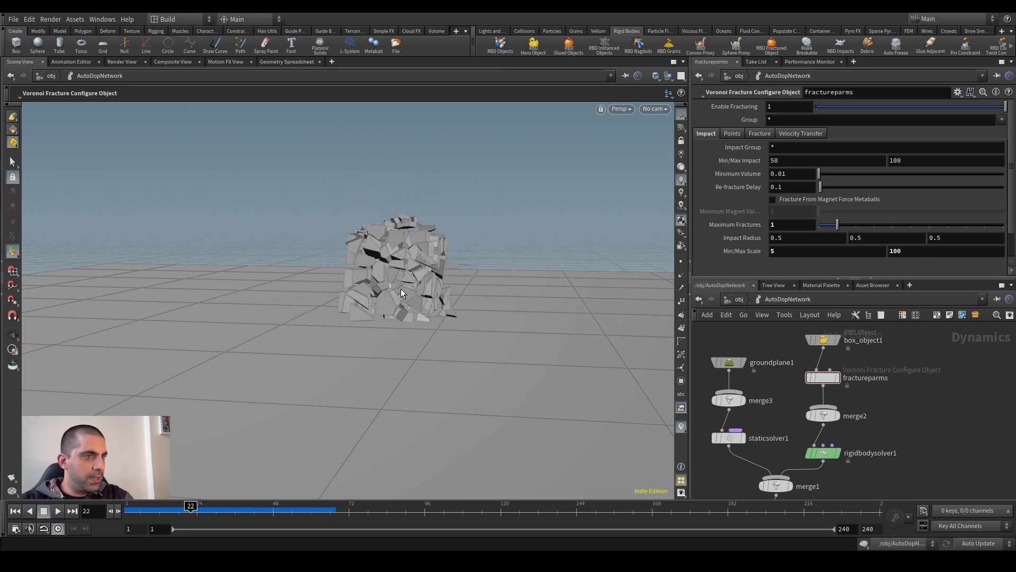
key(Left)
key(Left)
key(Left)
key(Left)
key(Left)
key(Left)
key(Left)
key(Right)
key(Right)
key(Right)
key(Right)
key(Right)
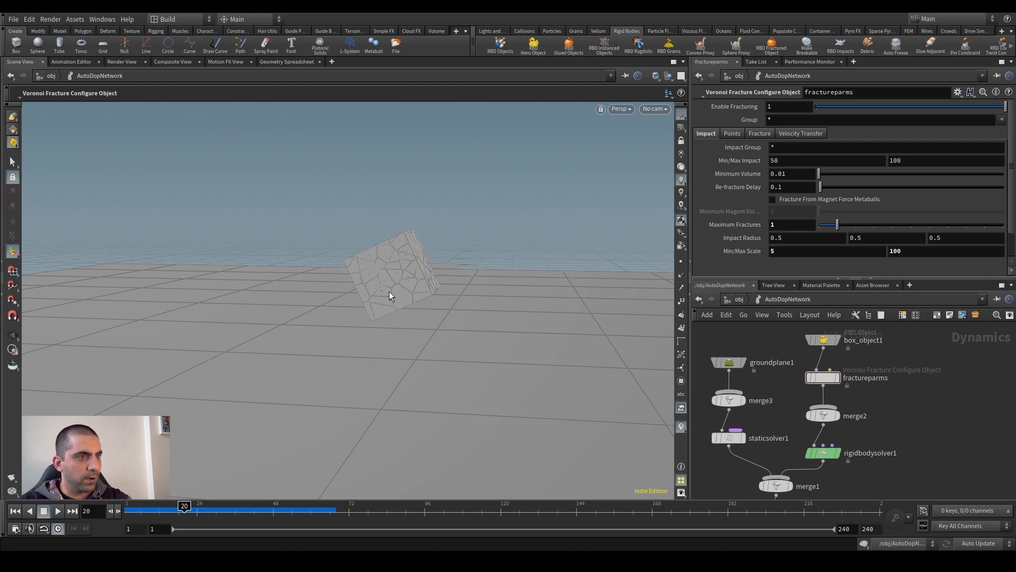
key(Left)
key(Left)
key(Left)
key(Left)
key(Left)
key(Up)
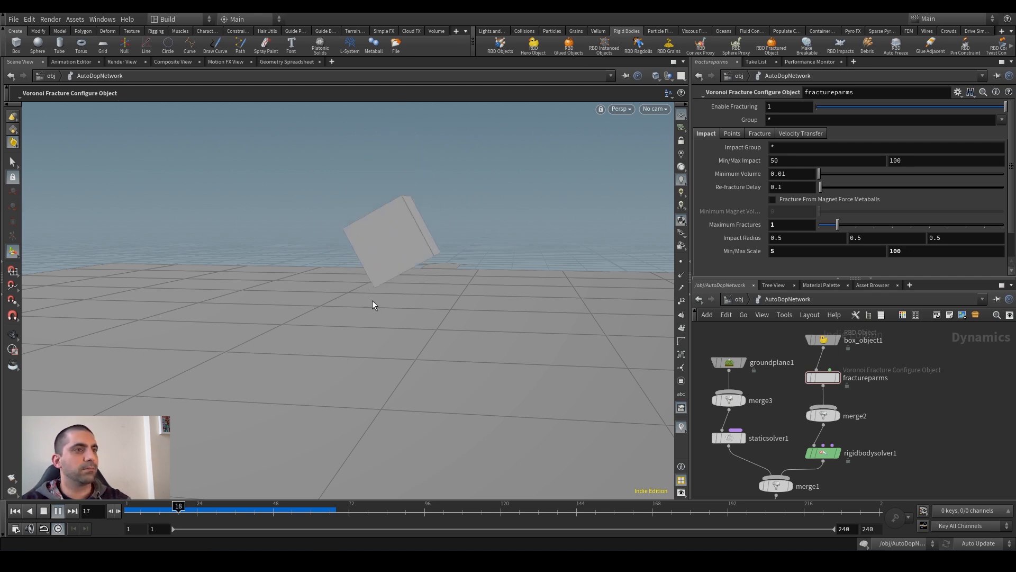
key(Down)
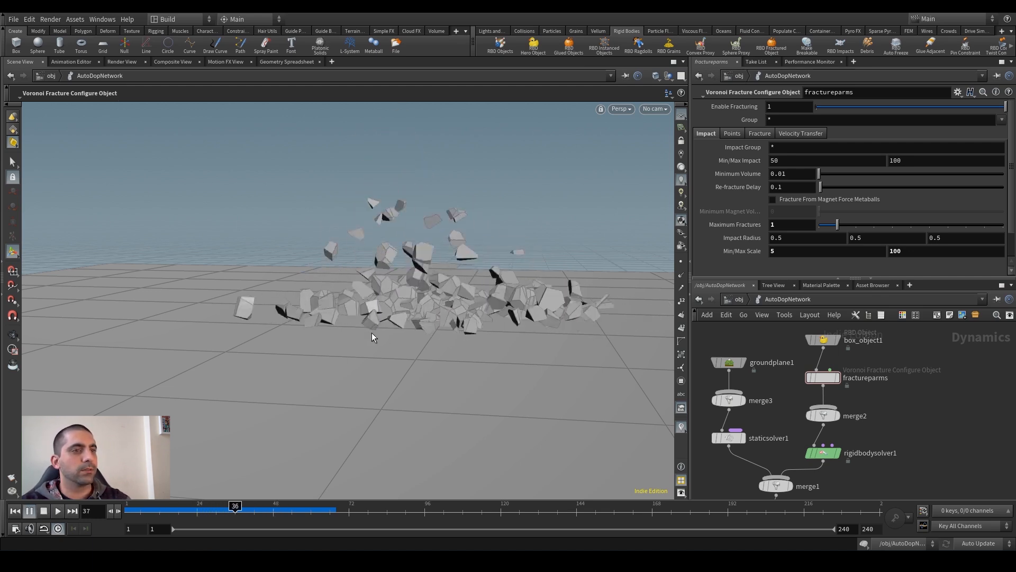
Step: Set the Min/Max Scale of fractureparms to 0.5 and 1.5 and replay the simulation from the first frame
click(773, 253)
text(0.)
click(916, 257)
drag(903, 258, 893, 260)
text(5)
key(Return)
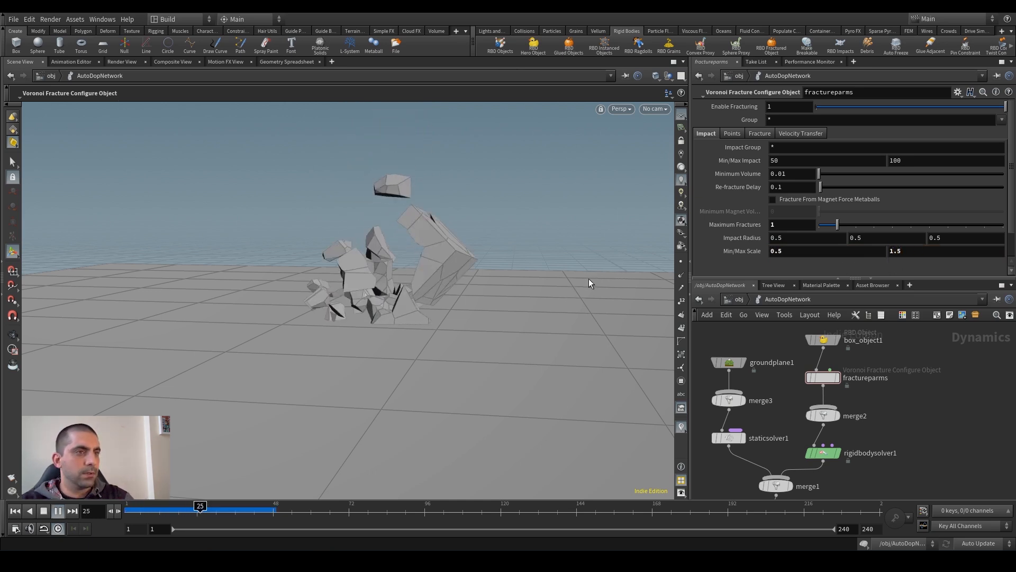
key(ctrl+Up)
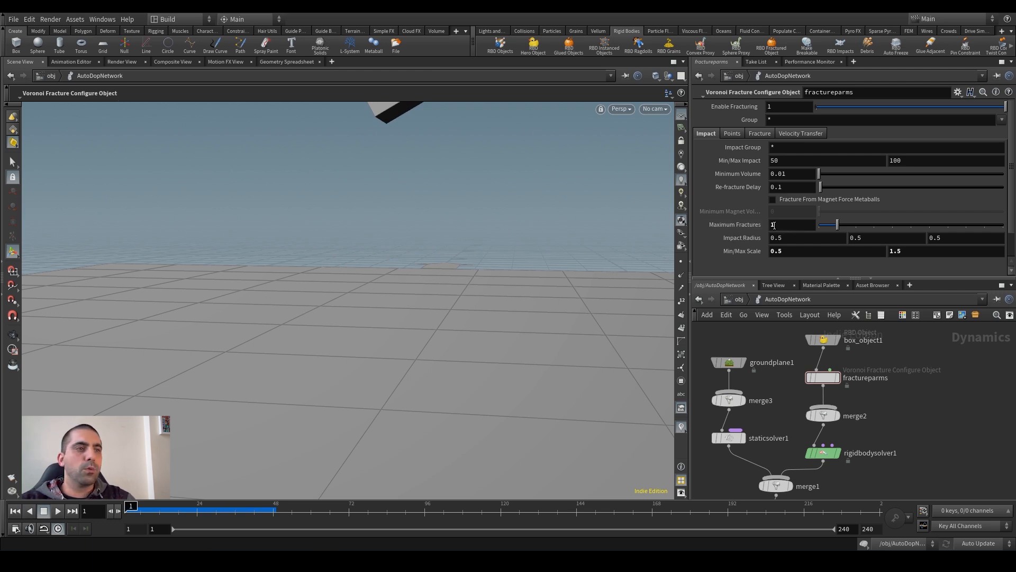
key(Up)
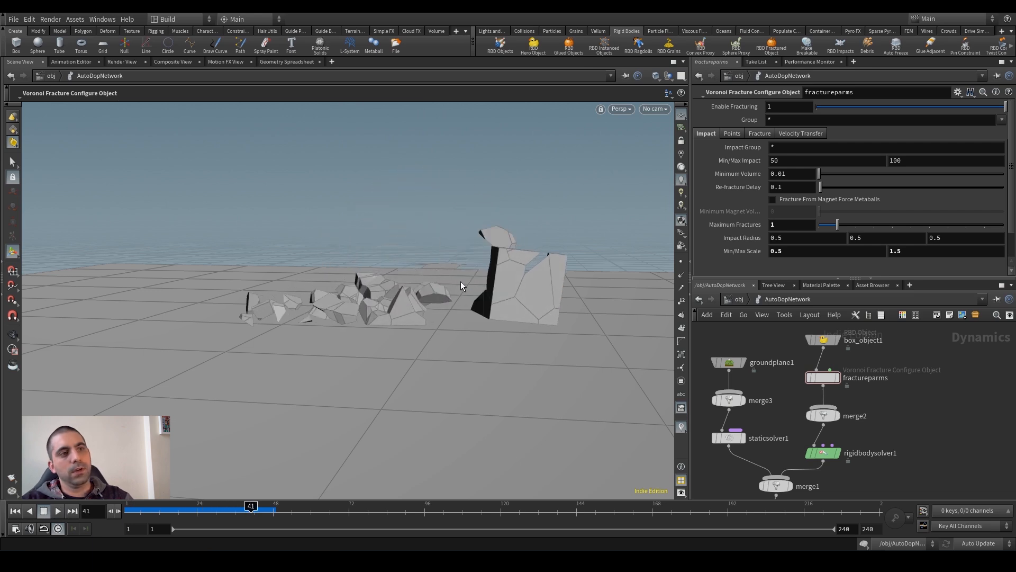
key(Down)
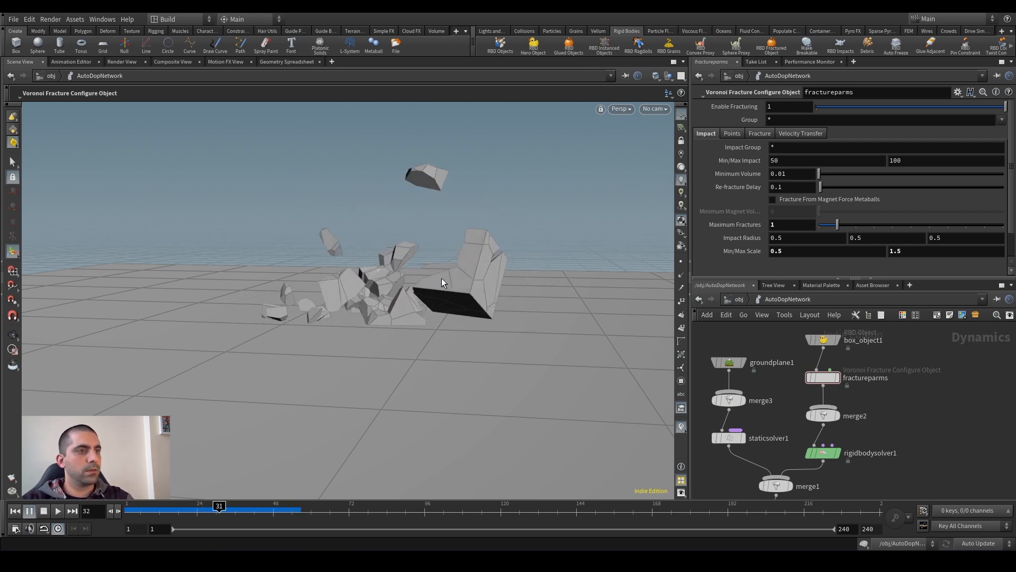
Step: Set Maximum Fractures of fractureparms to 2 and replay the simulation
click(853, 224)
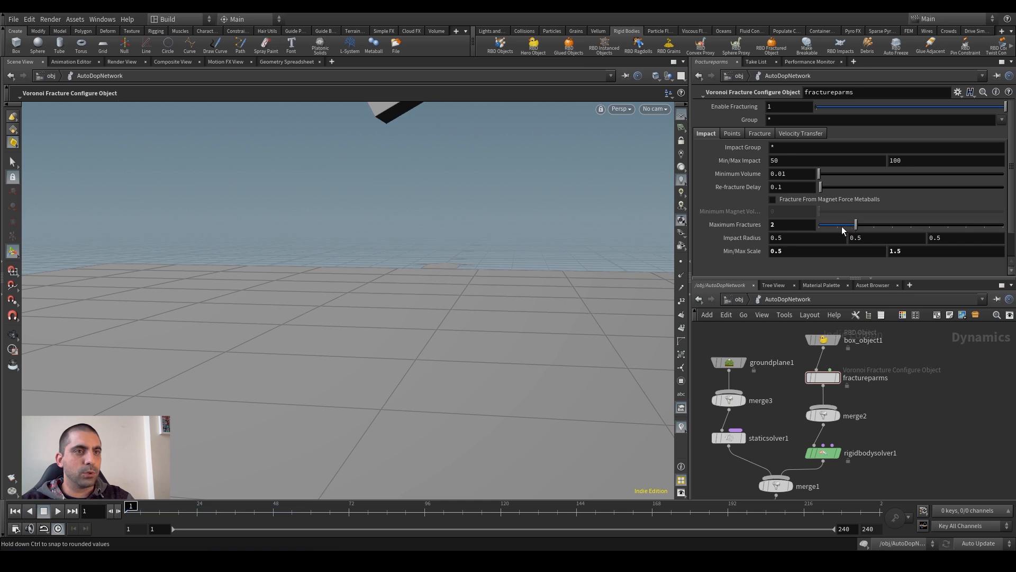
key(Up)
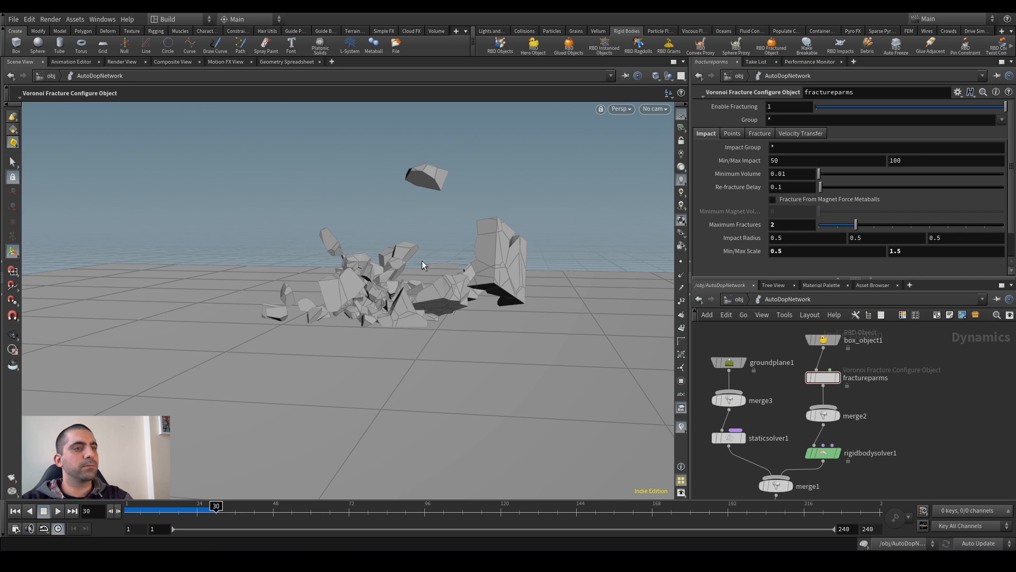
key(Up)
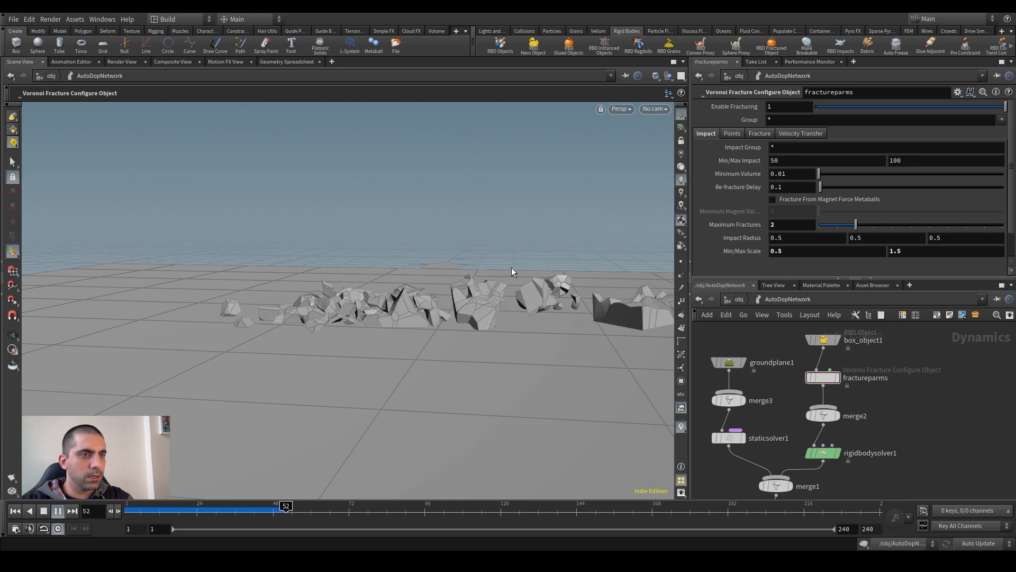
Step: Step backward and forward between about frames 37 and 51 to examine how the larger pieces re-fracture, and replay the simulation
key(Up)
key(Left)
key(Left)
key(Left)
key(Left)
key(Left)
key(Left)
key(Left)
key(Left)
key(Left)
key(Left)
key(Left)
key(Left)
key(Left)
key(Left)
key(Left)
key(Left)
key(Left)
key(Left)
key(Left)
key(Left)
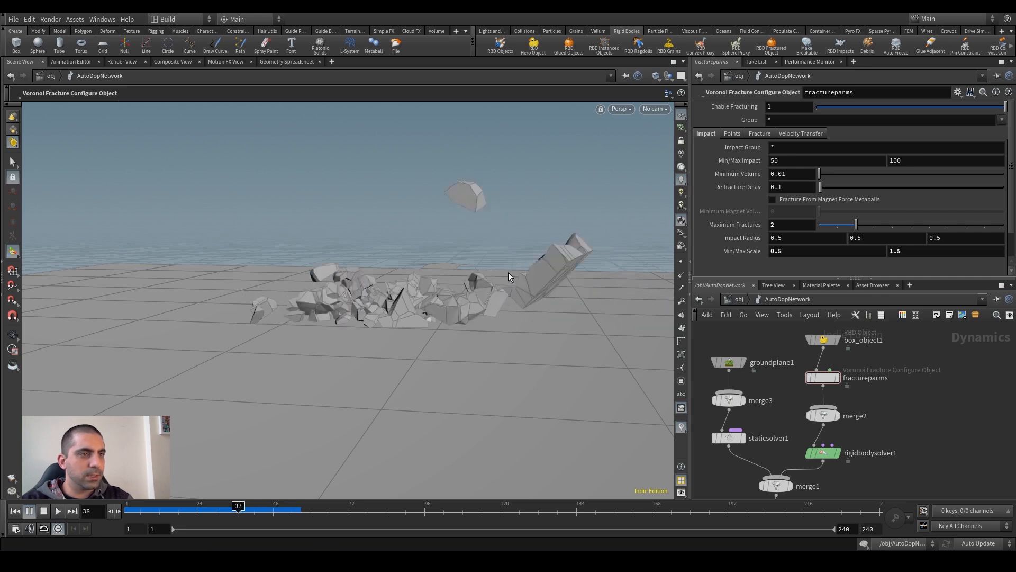
key(Right)
key(Right)
key(Right)
key(Right)
key(Right)
key(Right)
key(Right)
key(Right)
key(Right)
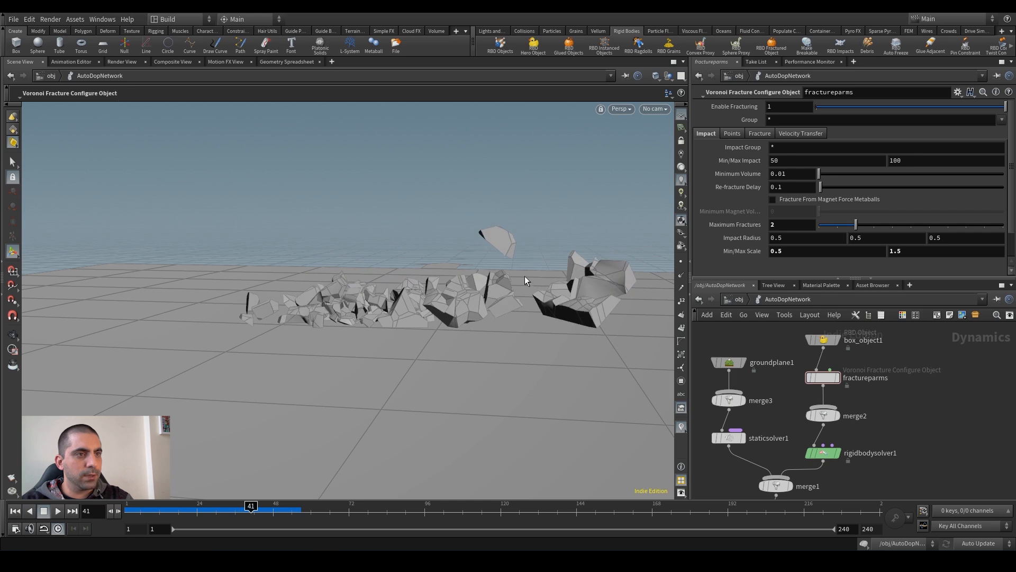
key(Right)
key(Right)
key(Right)
key(Right)
key(Right)
key(Right)
key(Right)
key(Right)
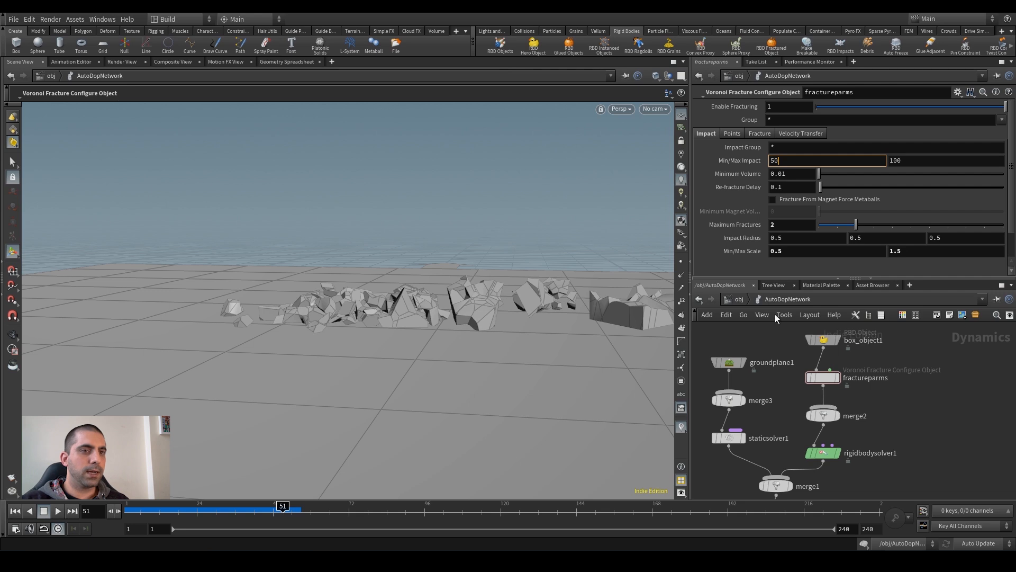
key(Down)
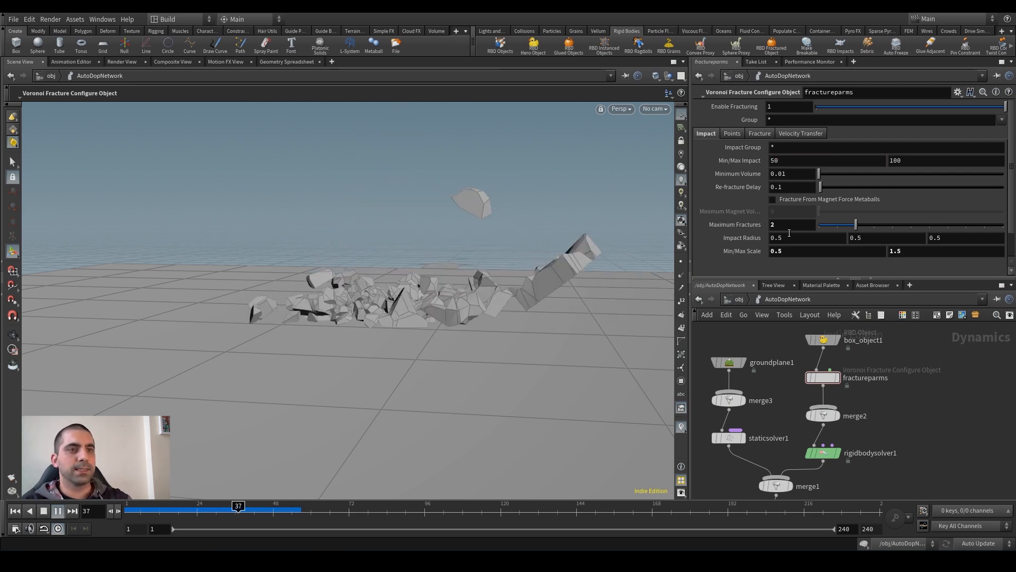
key(Up)
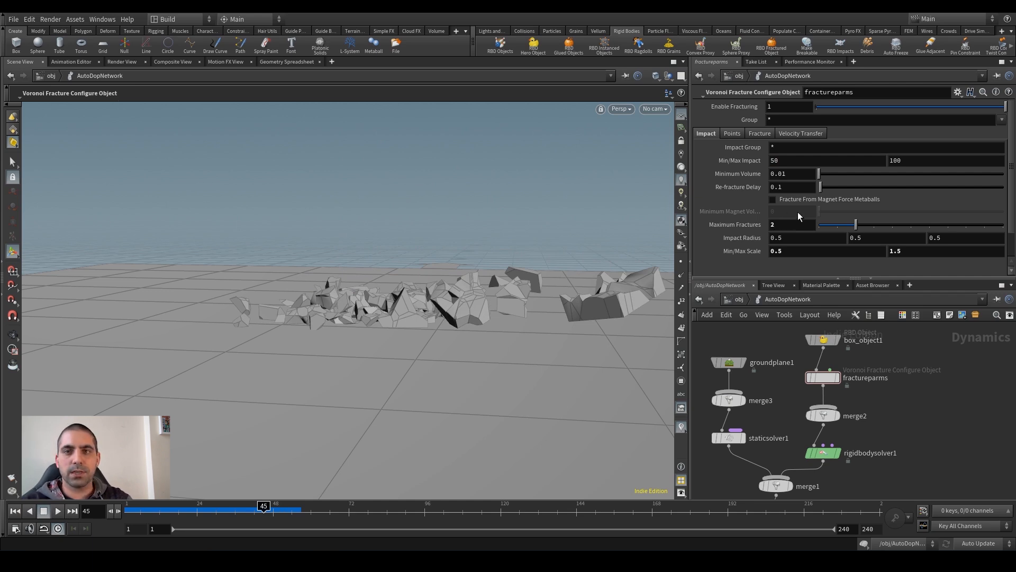
Step: Set Maximum Fractures of fractureparms back to 1 and restart the simulation playback
drag(856, 224, 835, 225)
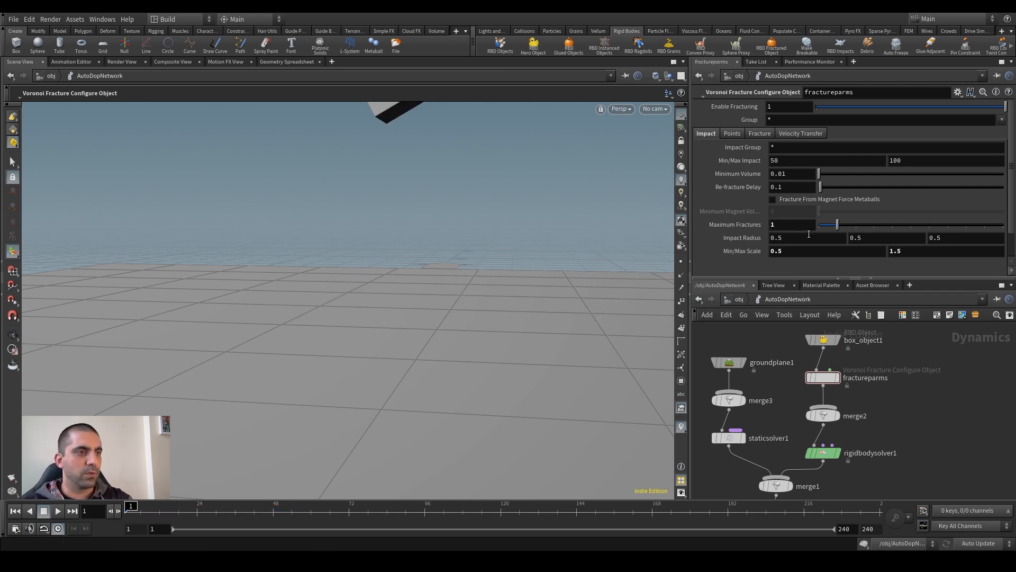
key(Up)
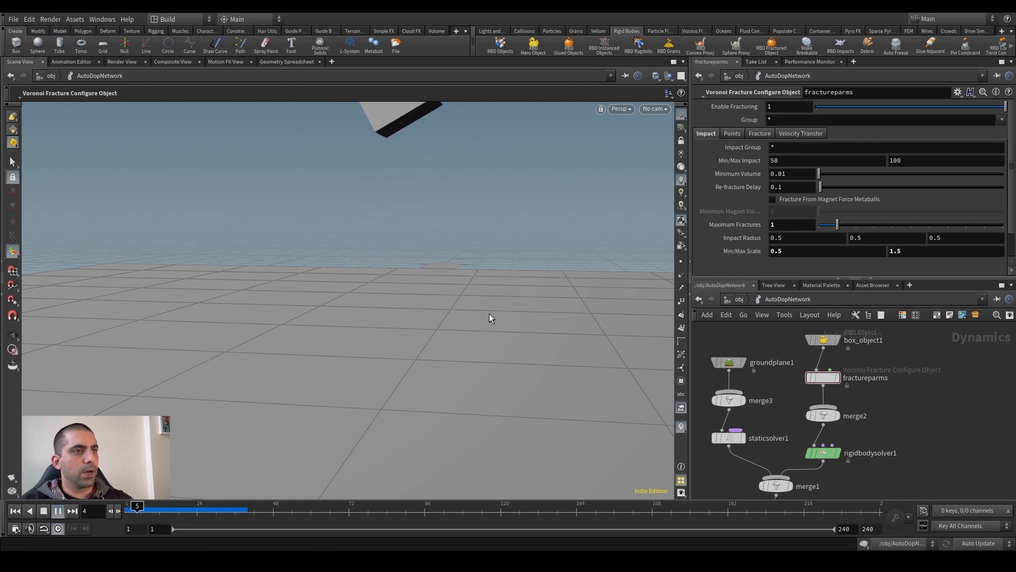
Step: Play and step through the fall up to the impact to examine how the box fractures, and return to the first frame
key(Down)
key(Up)
key(Down)
key(Up)
key(Down)
key(Up)
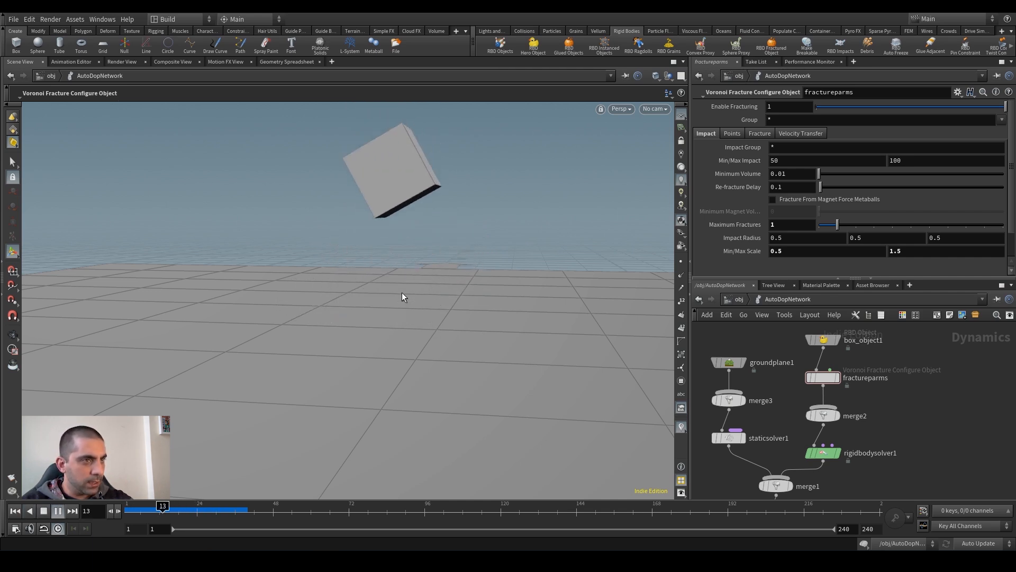
key(Down)
key(Right)
key(Right)
key(Right)
key(Right)
key(Up)
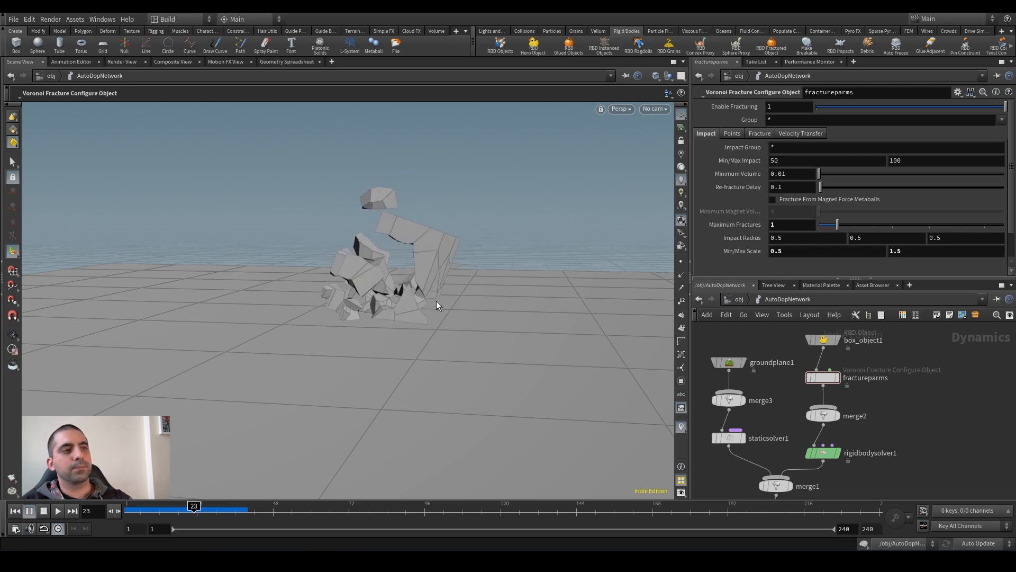
key(Up)
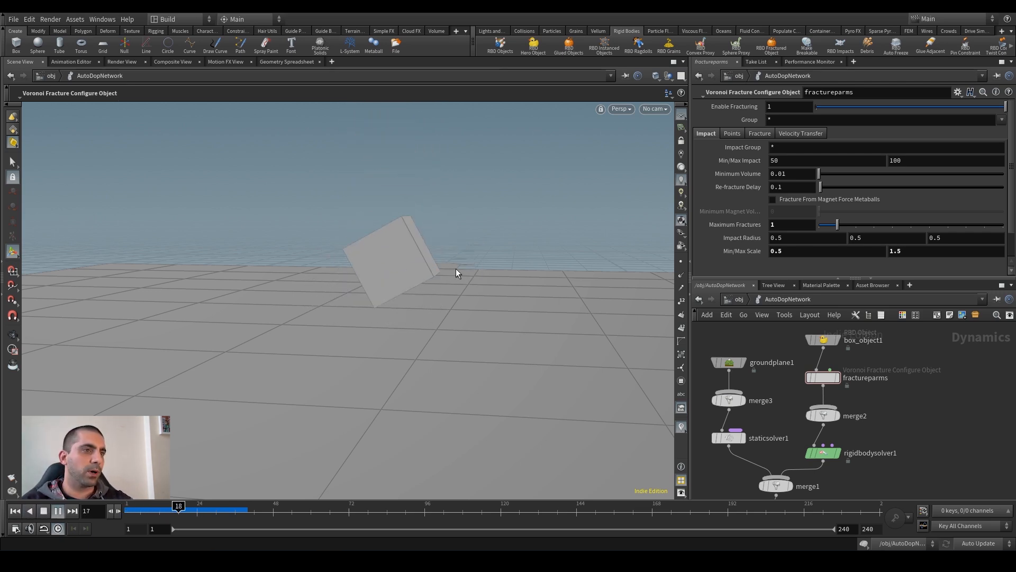
key(Down)
key(ctrl+Up)
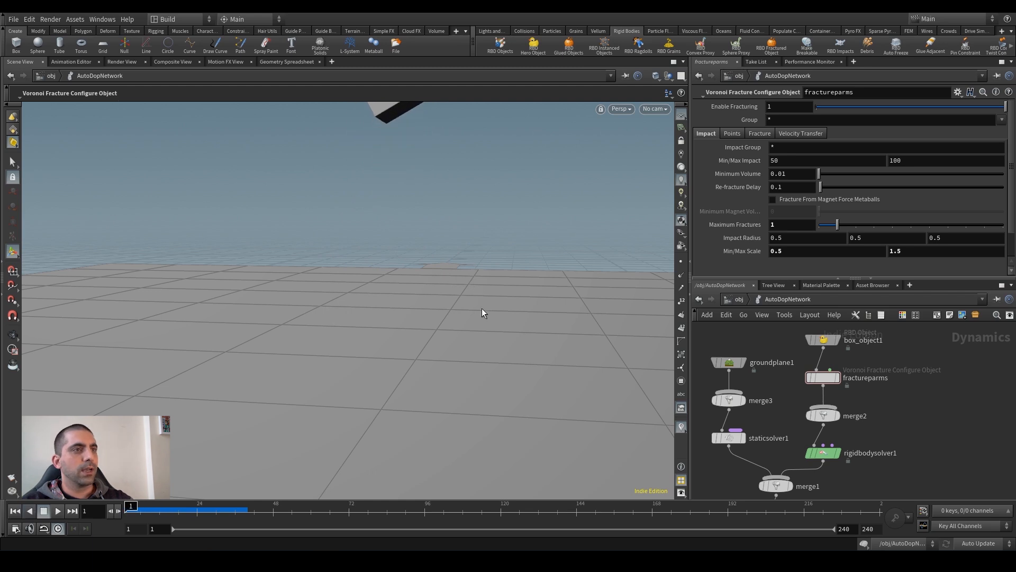
Step: Rotate box_object1 at object level to about 17.58 degrees around Z, replay the simulation, and return to the first frame
key(u)
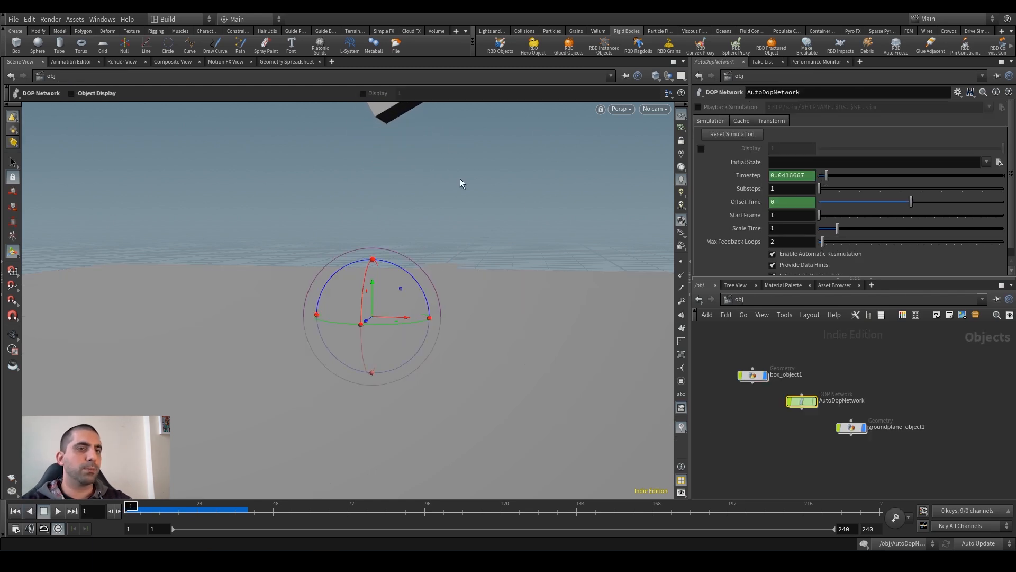
click(753, 375)
drag(429, 120, 411, 135)
key(Up)
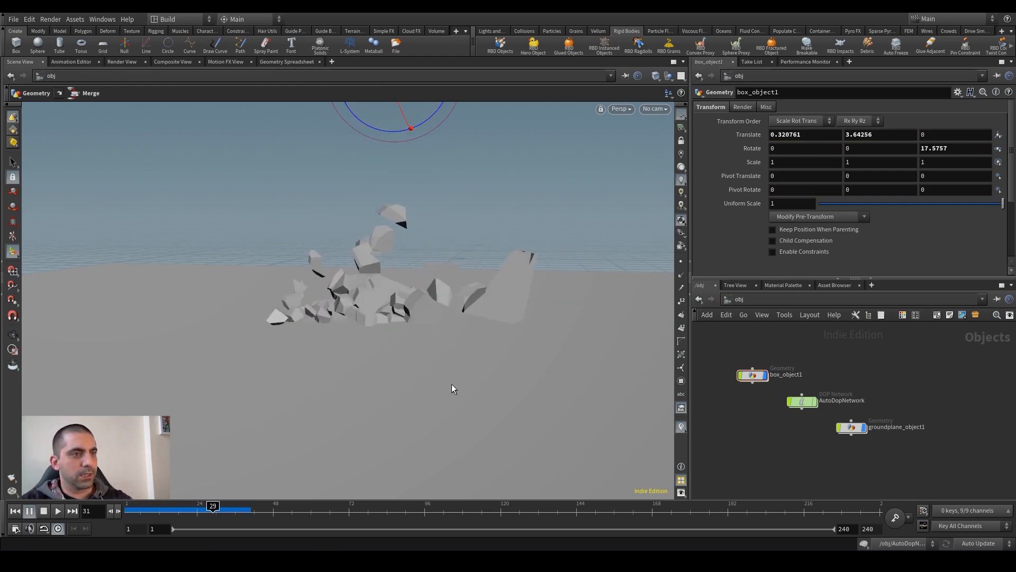
key(Up)
key(Down)
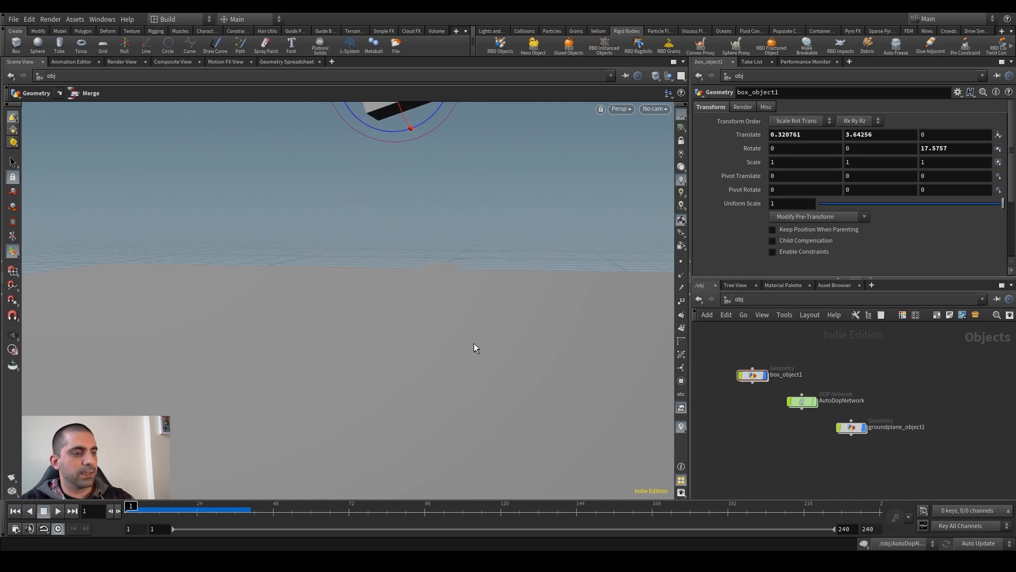
key(ctrl+z)
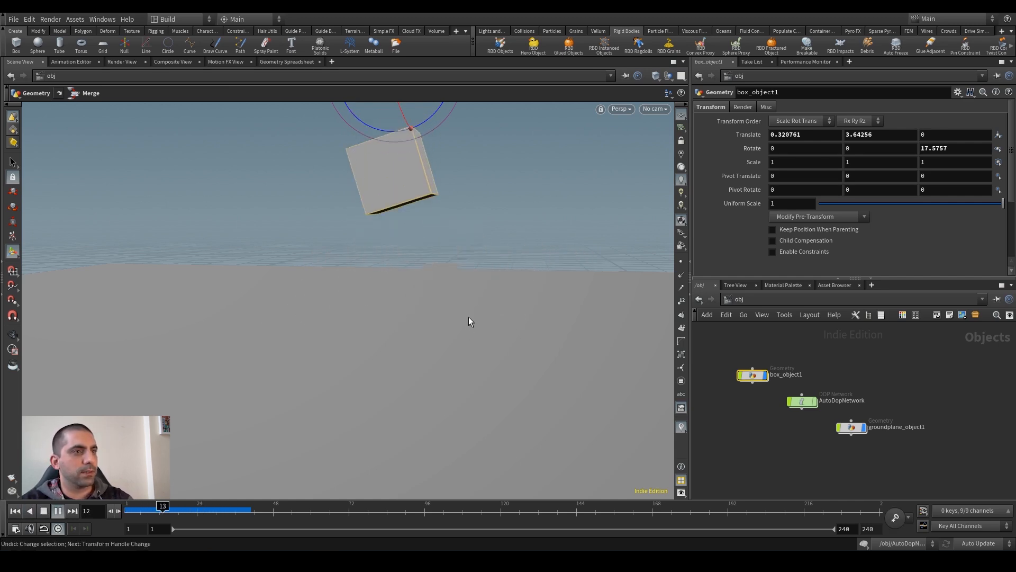
key(Down)
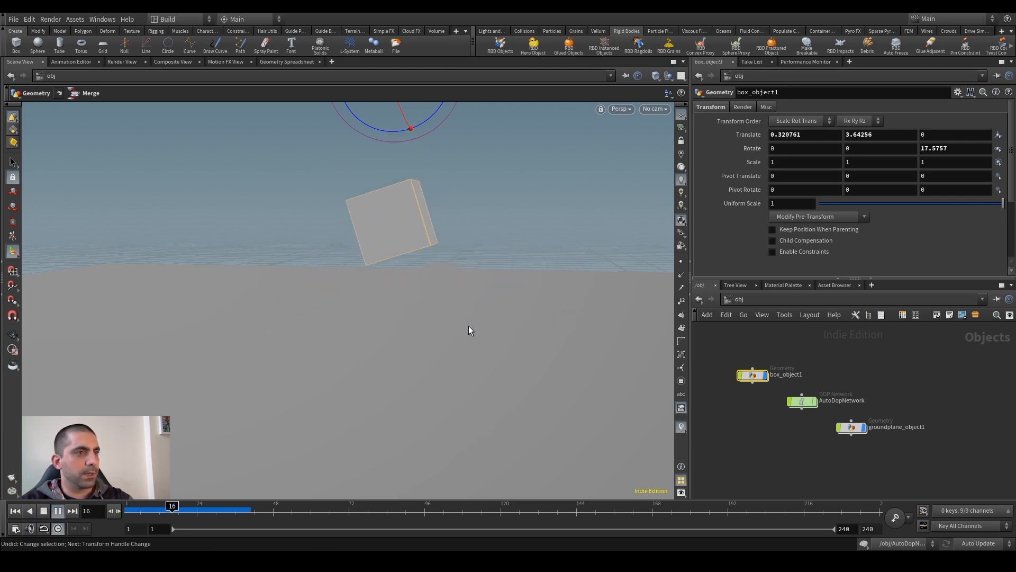
key(ctrl+Up)
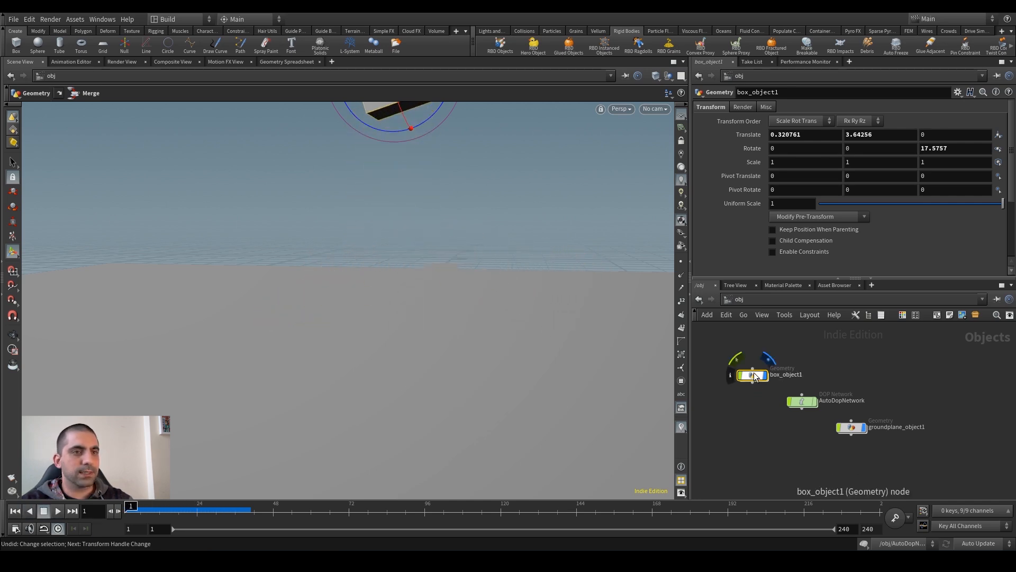
Step: View the settings of rigidbodysolver1 inside AutoDopNetwork and step through the frames just before and at the impact, around frames 19 and 20
double_click(800, 401)
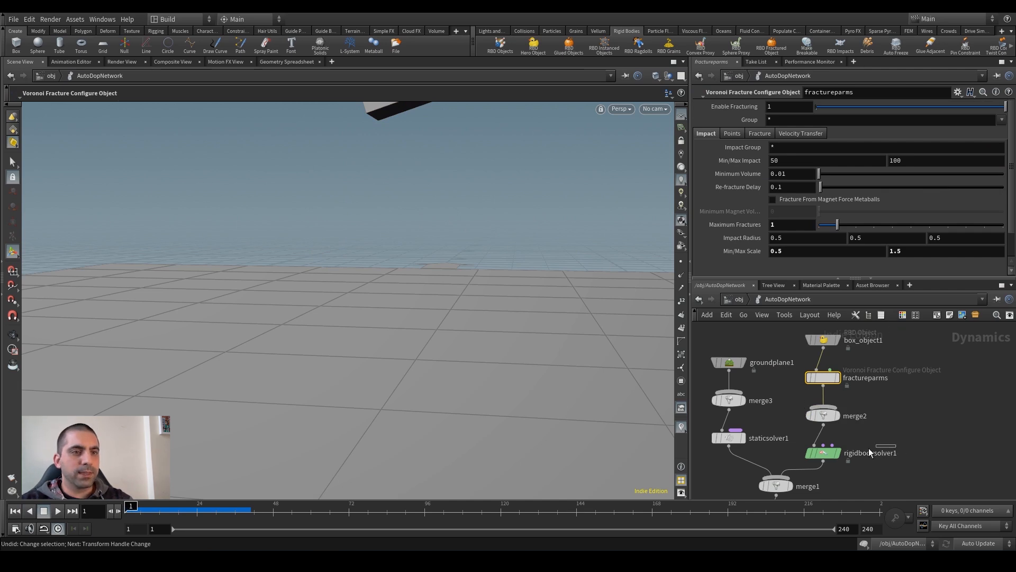
click(824, 455)
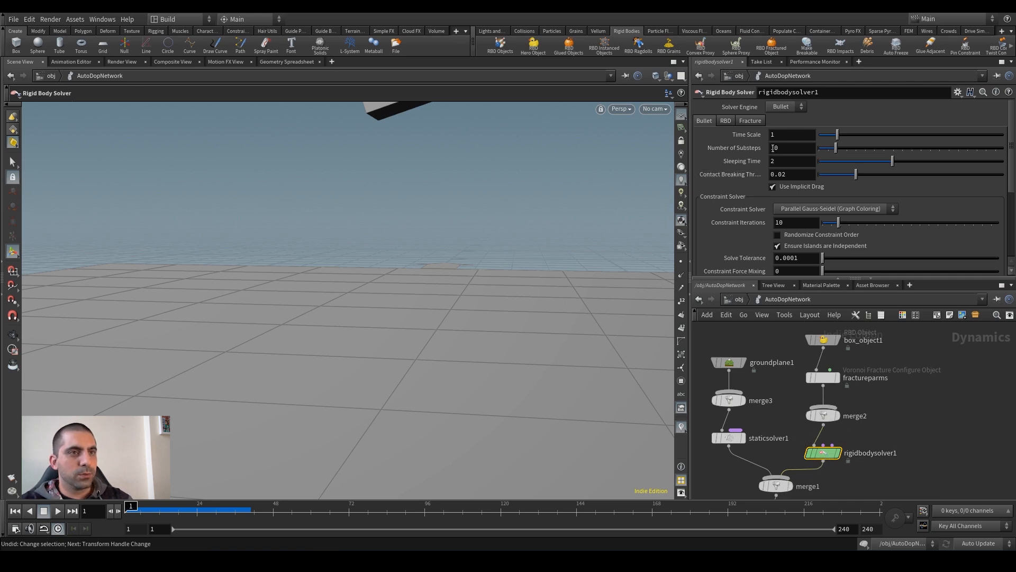
key(Up)
key(Up)
key(Right)
key(Left)
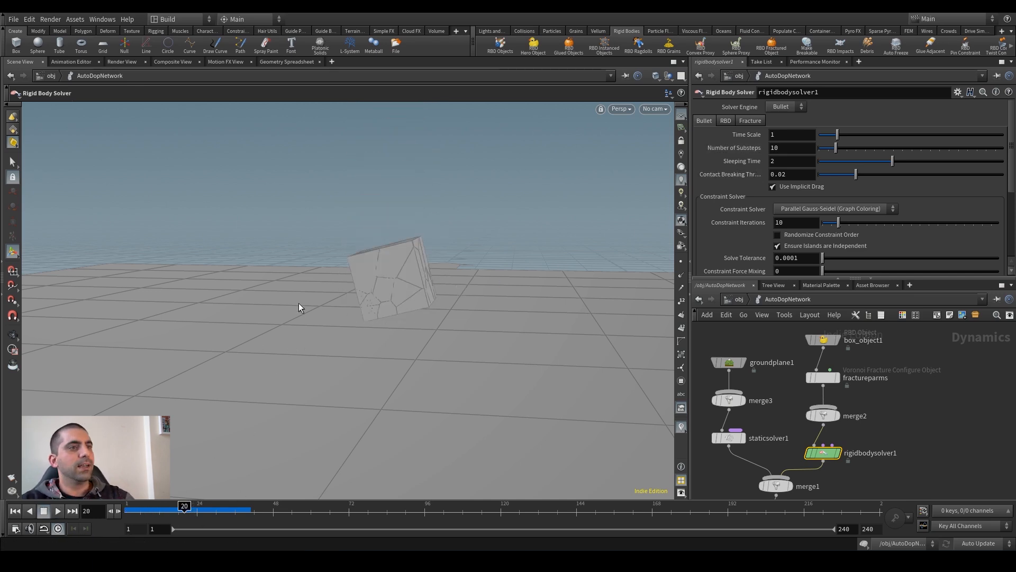
key(Left)
key(Left)
key(Right)
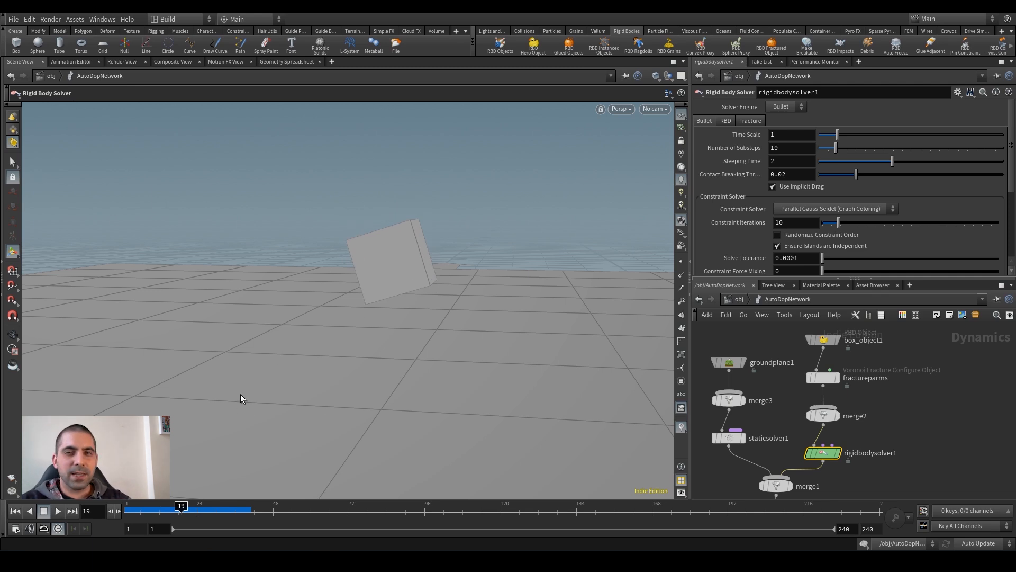
Step: Replay the simulation from the first frame and scrub to about frame 38 to examine the scattered pieces
key(ctrl+Up)
key(Up)
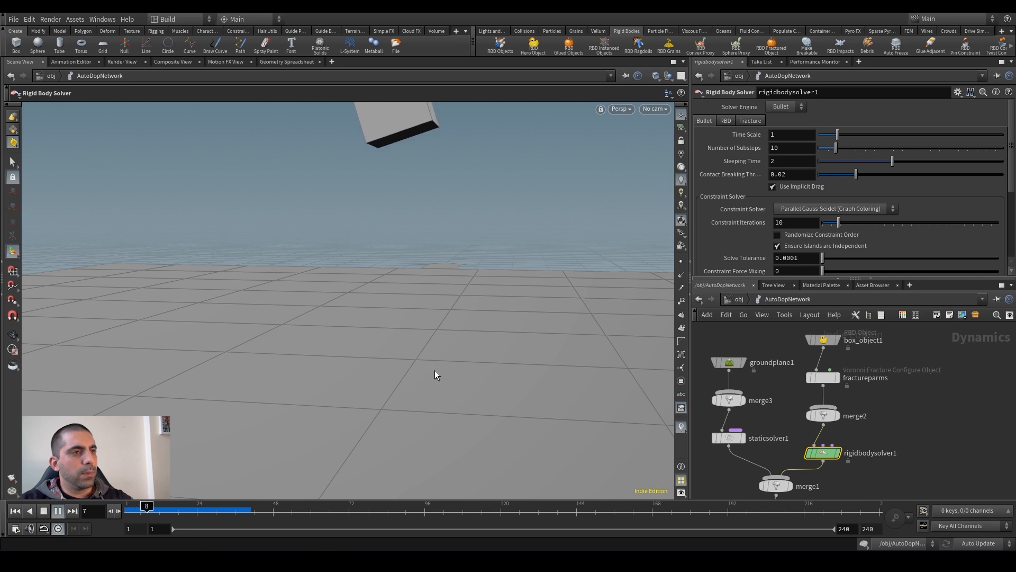
key(Up)
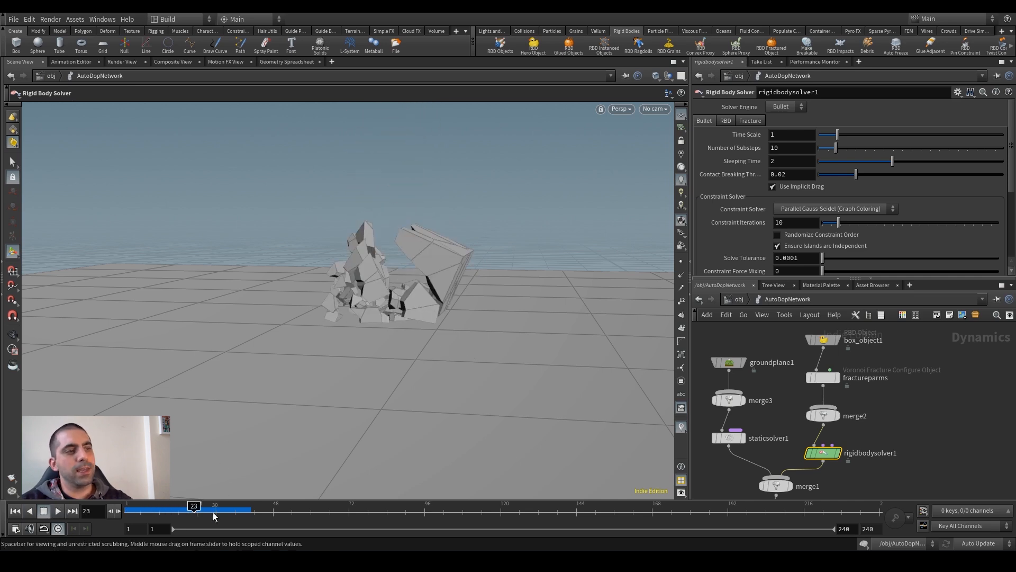
drag(237, 512, 248, 512)
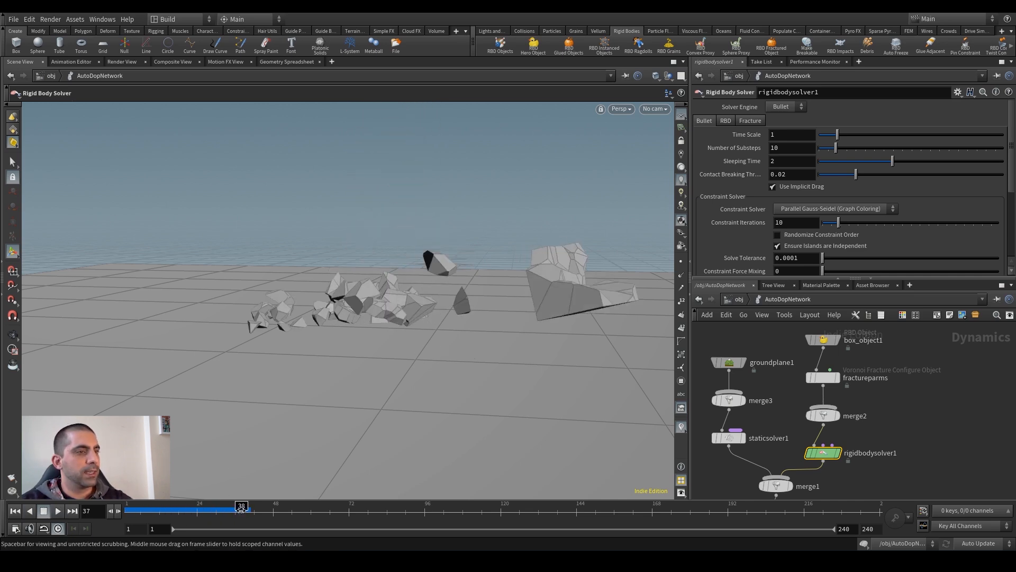
Step: Try raising the number of substeps on rigidbodysolver1 to 20
click(252, 512)
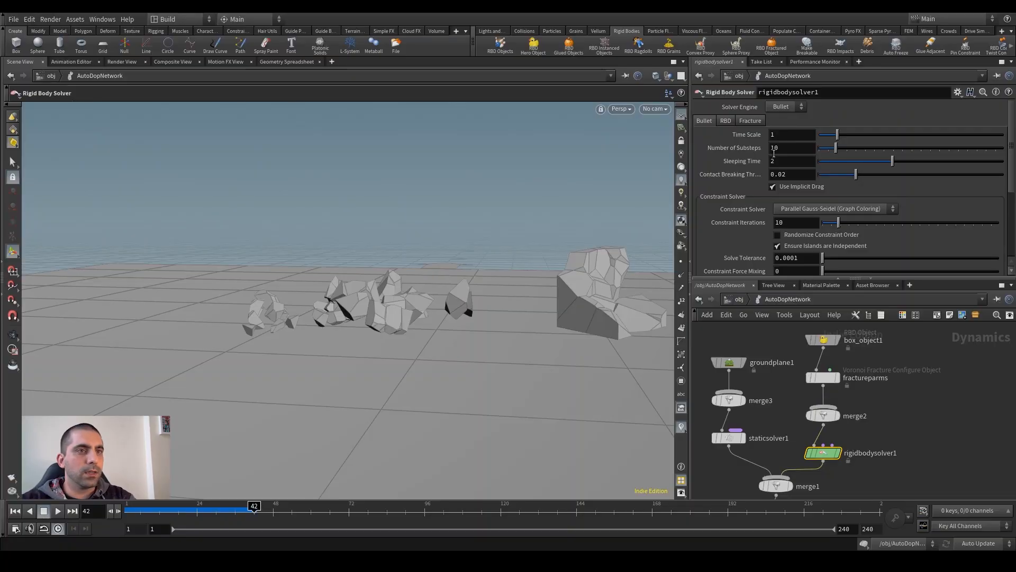
click(773, 148)
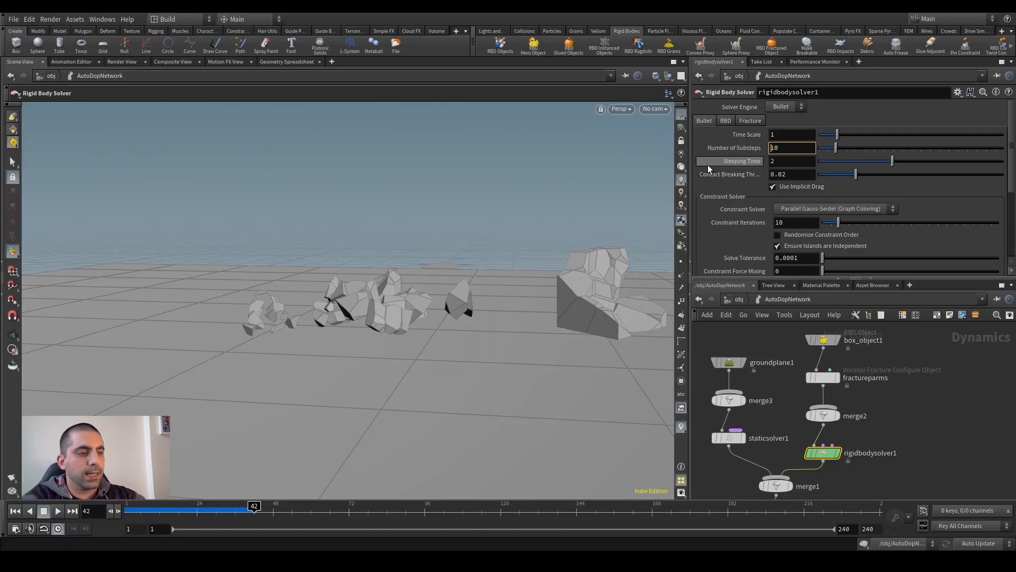
key(Delete)
text(2)
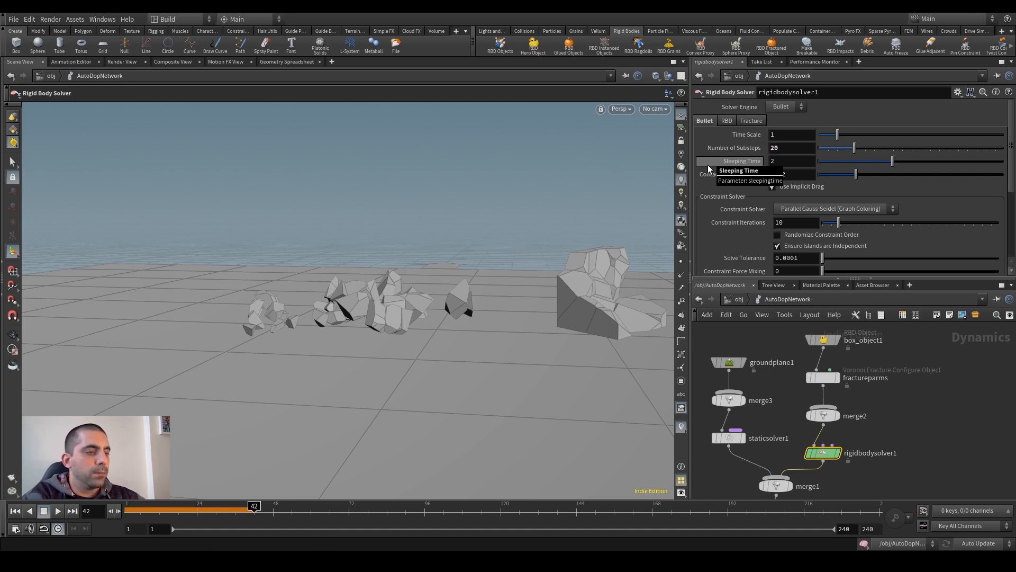
Step: Replay the simulation repeatedly from the first frame to examine how the pieces scatter with 20 substeps
key(ctrl+Left)
key(Up)
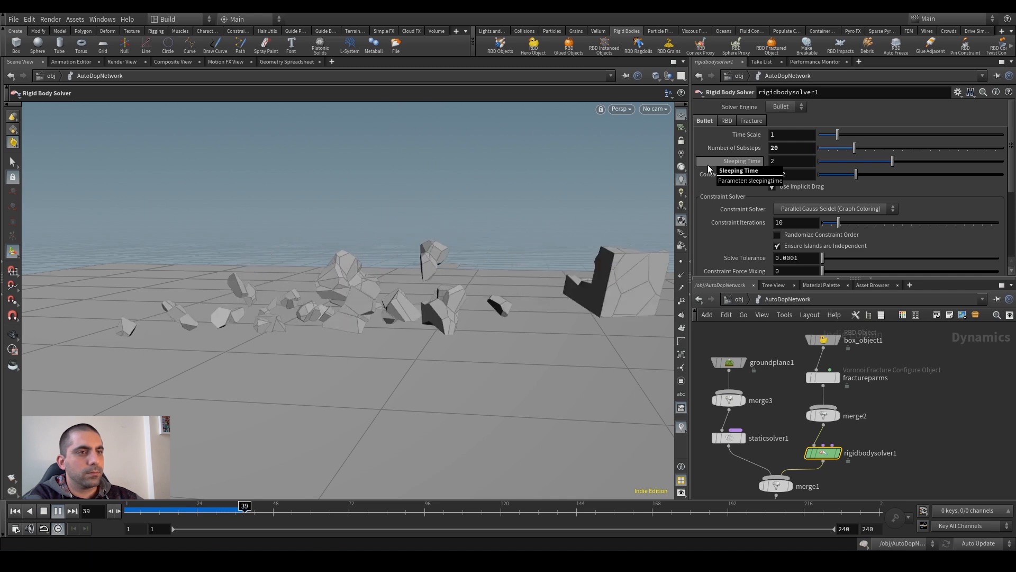
key(ctrl+Left)
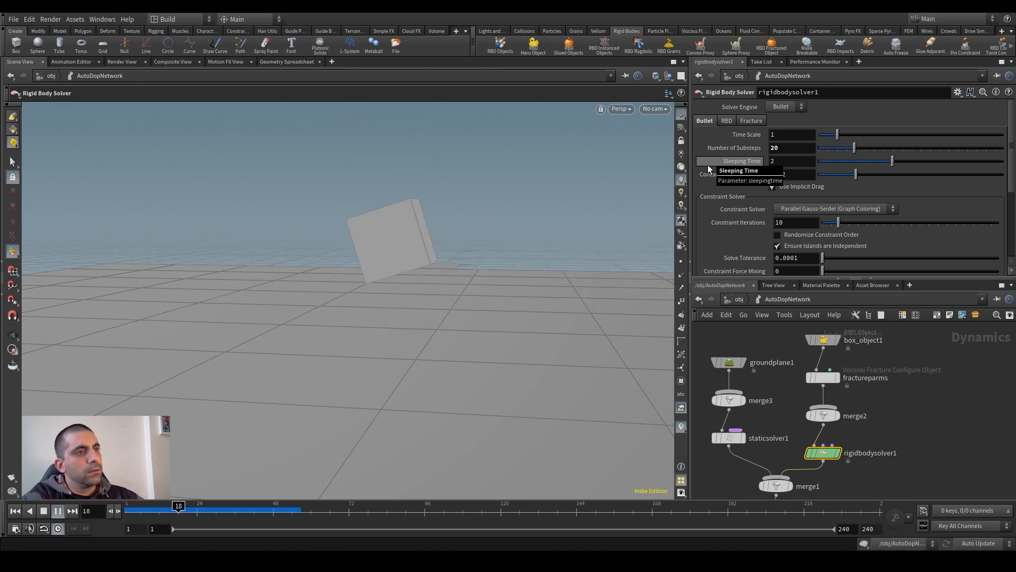
key(Down)
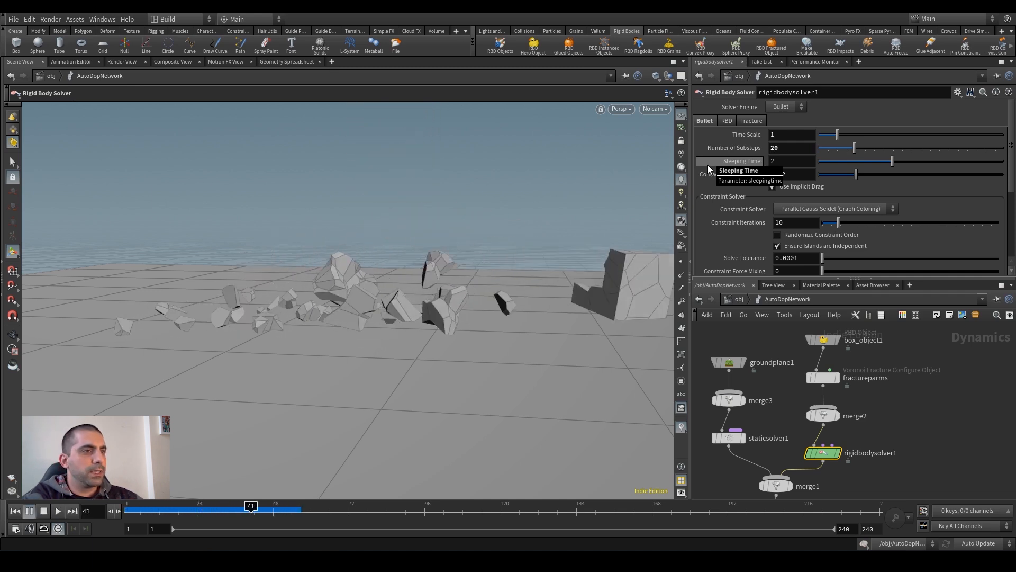
key(Up)
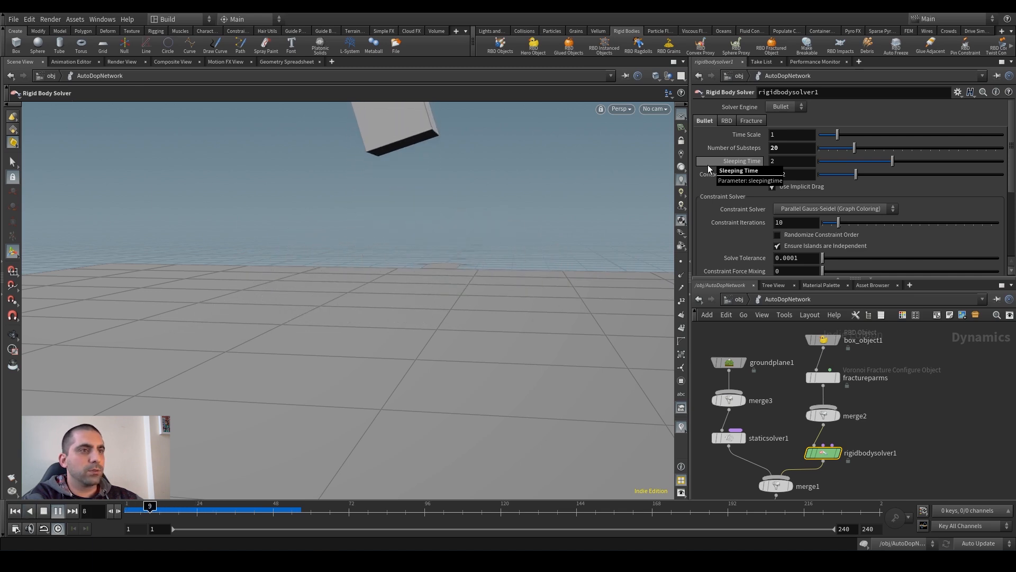
key(Up)
Step: Undo the last substeps change and try the RBD solver engine on rigidbodysolver1
key(ctrl+z)
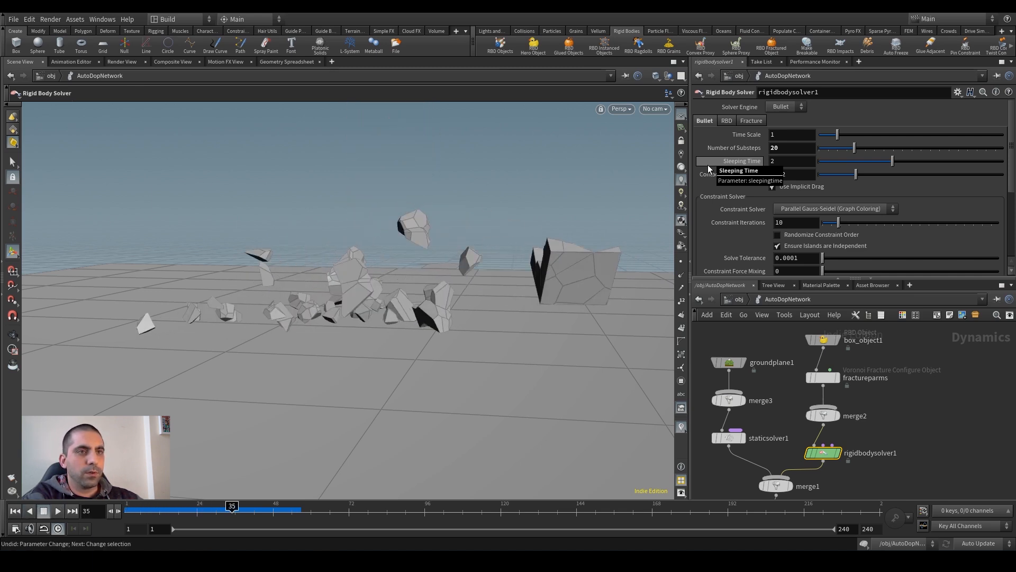
key(ctrl+Up)
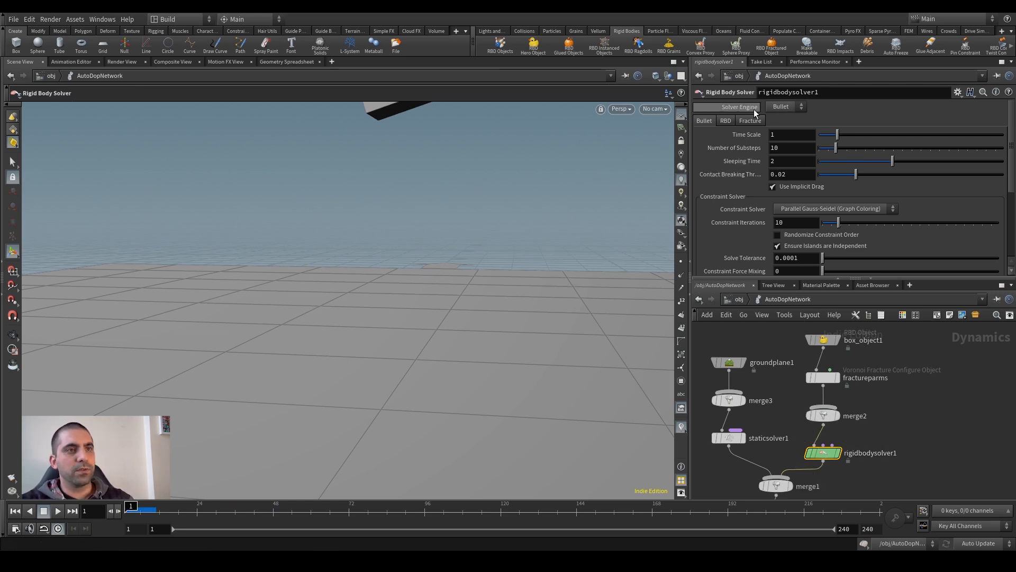
click(797, 108)
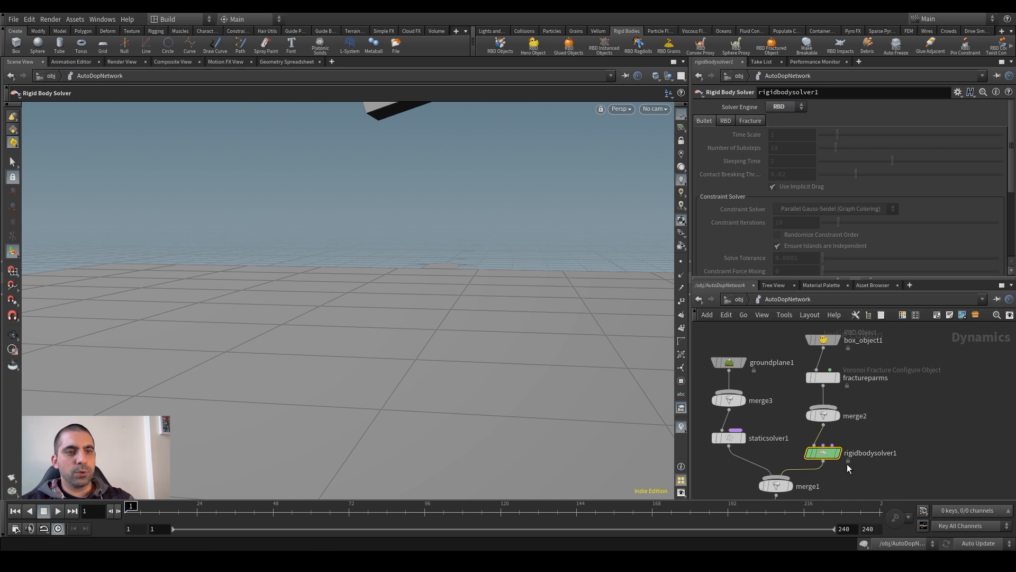
mouse_move(823, 456)
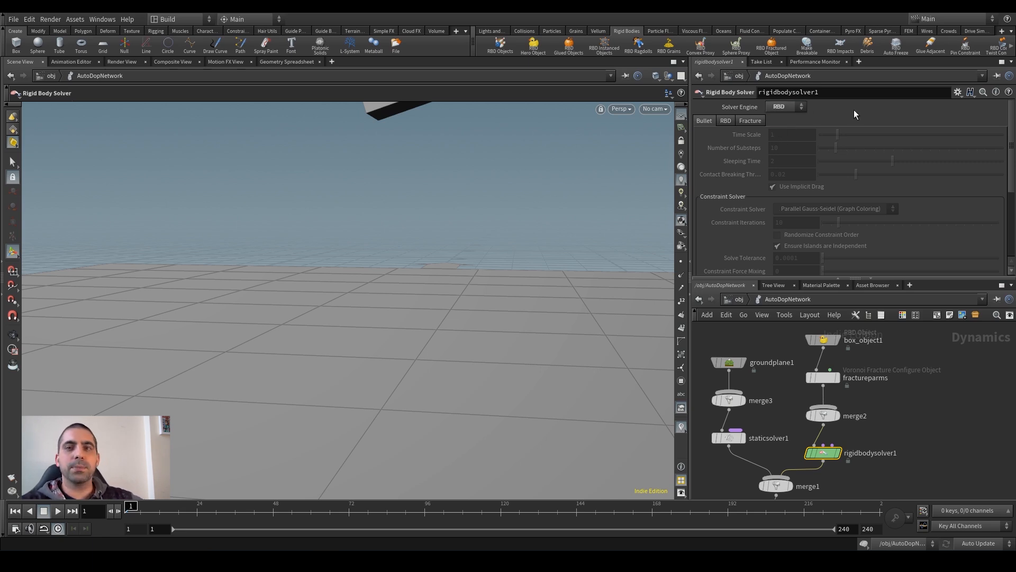
Step: Replay the simulation several times to examine how the box breaks and settles with the RBD engine
key(Up)
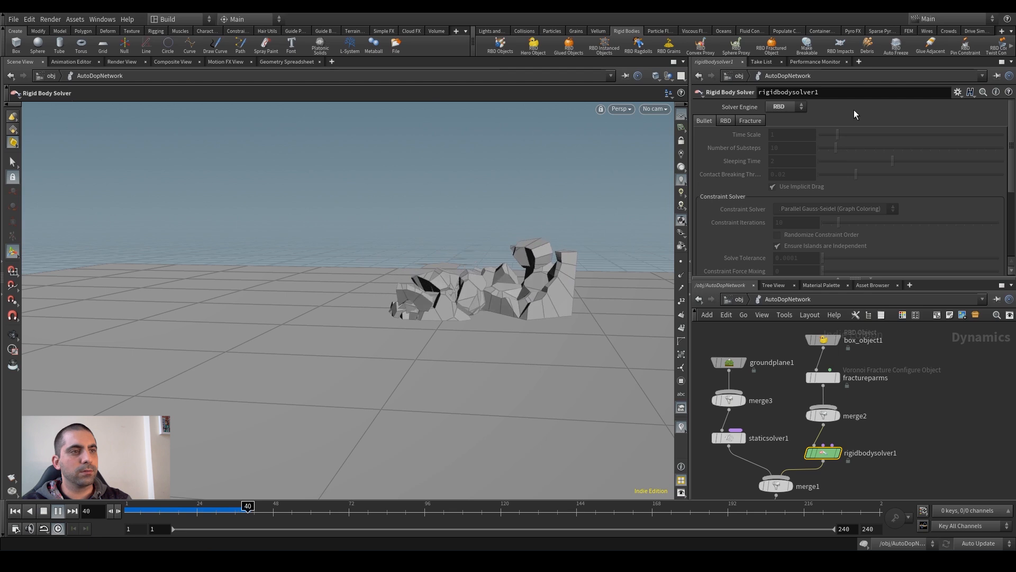
key(Down)
key(Up)
key(Up)
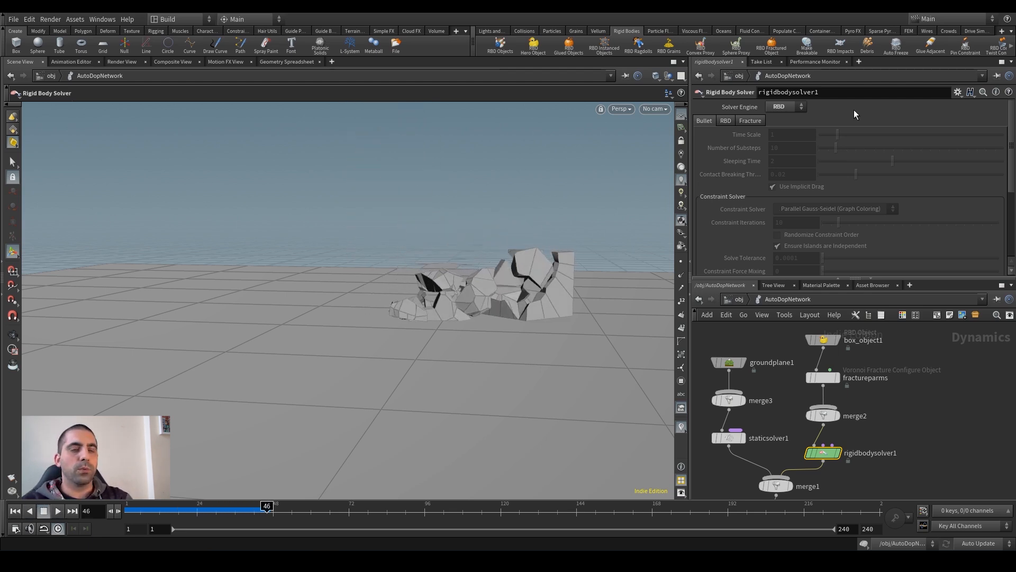
key(Down)
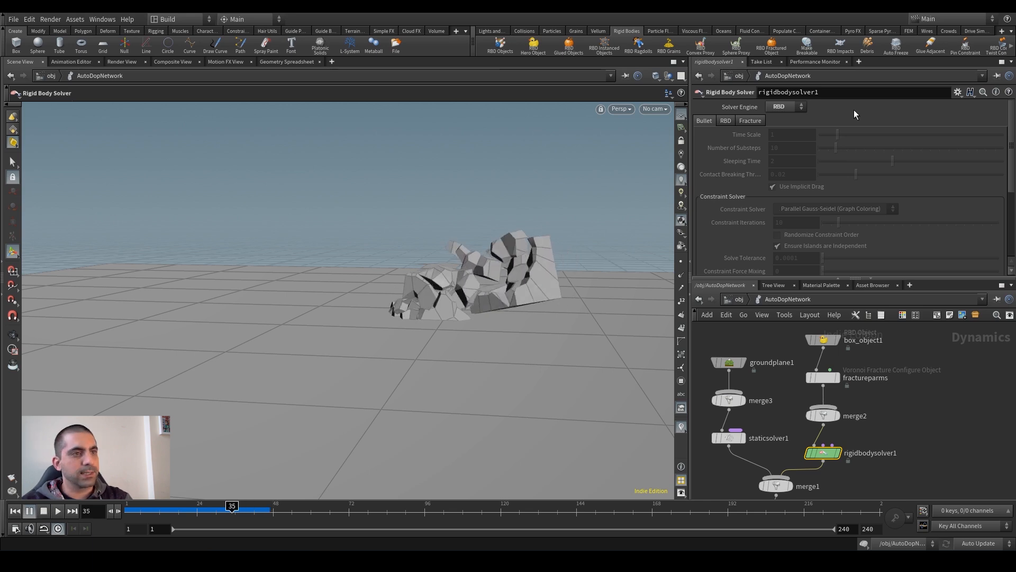
key(Up)
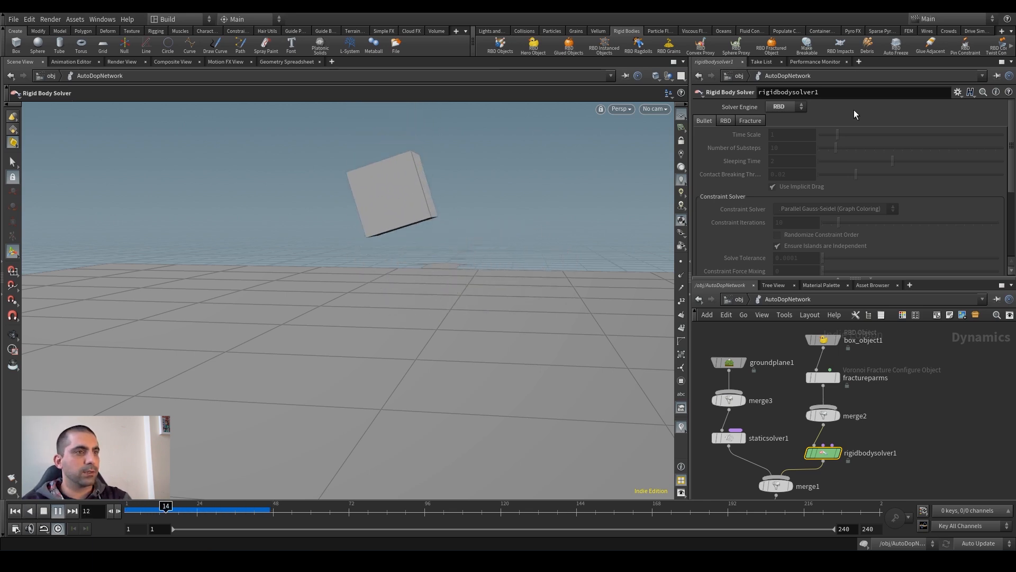
key(Up)
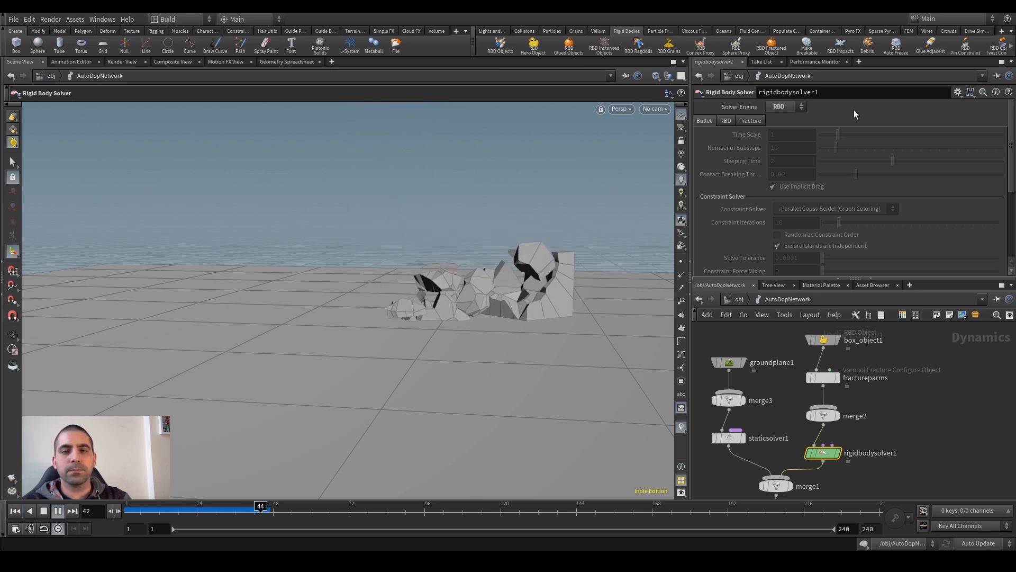
key(Down)
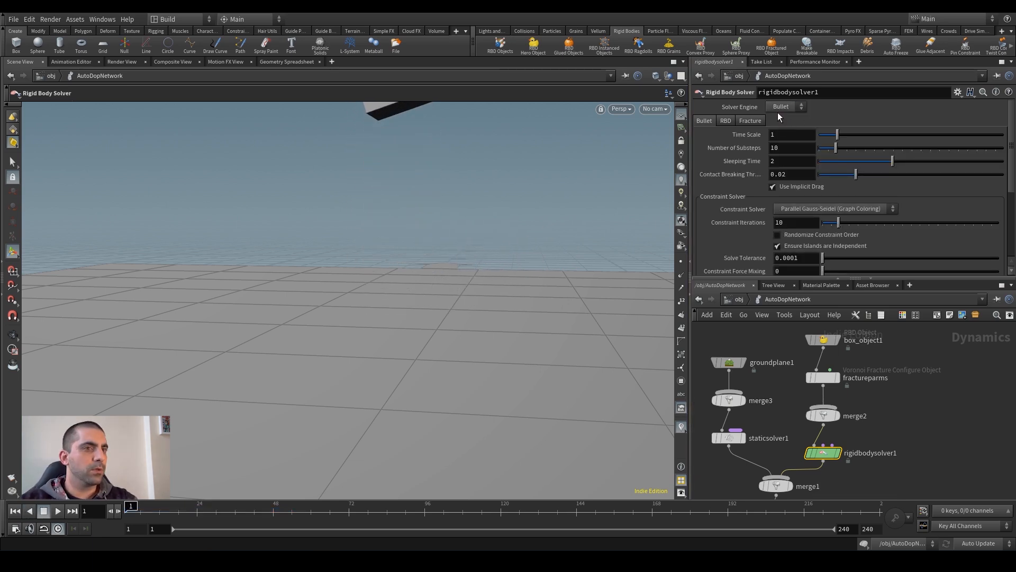
Step: Go up to the object level and replay the simulation with the Bullet engine to examine the break
key(u)
key(Up)
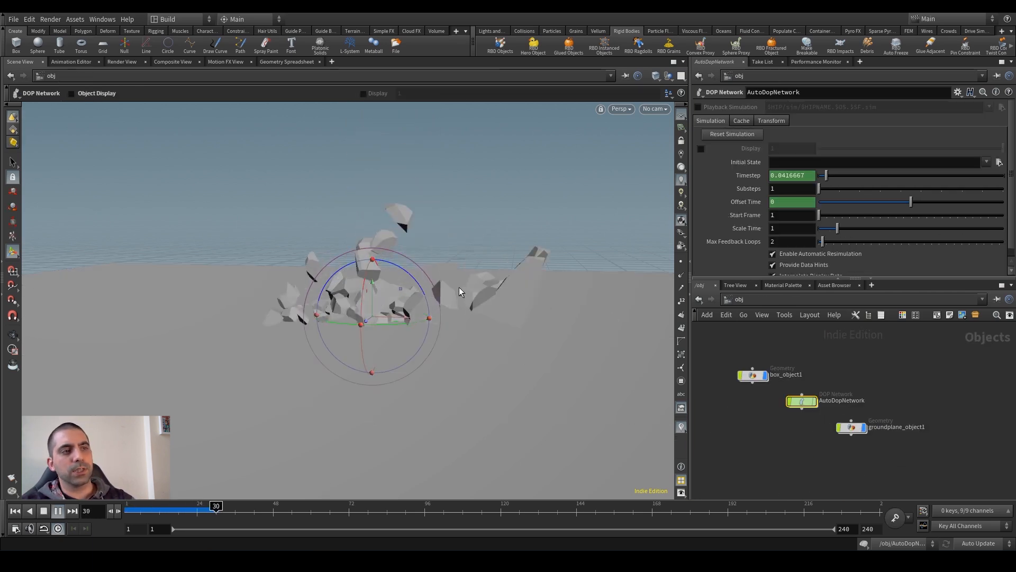
key(Down)
key(Up)
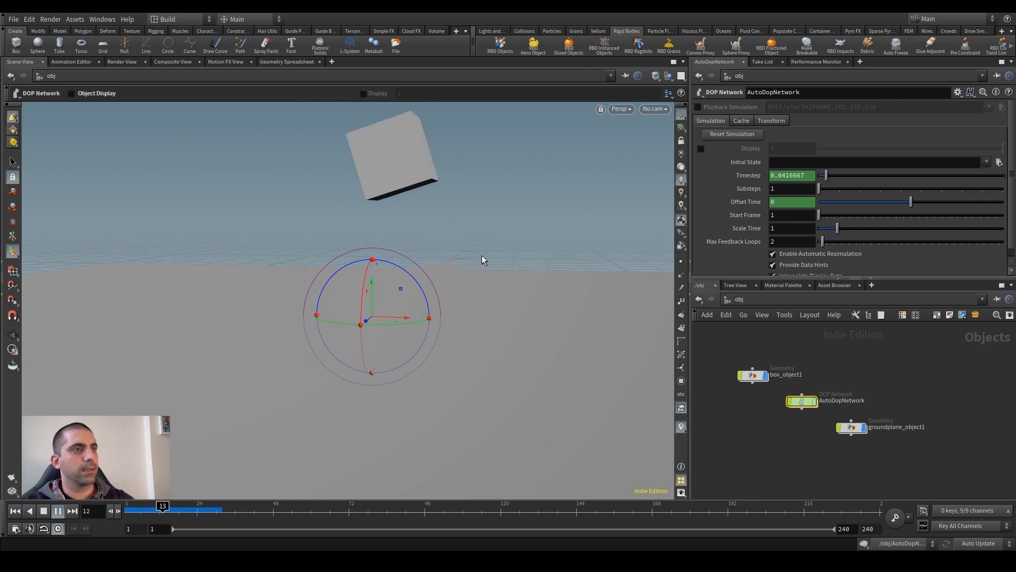
key(Down)
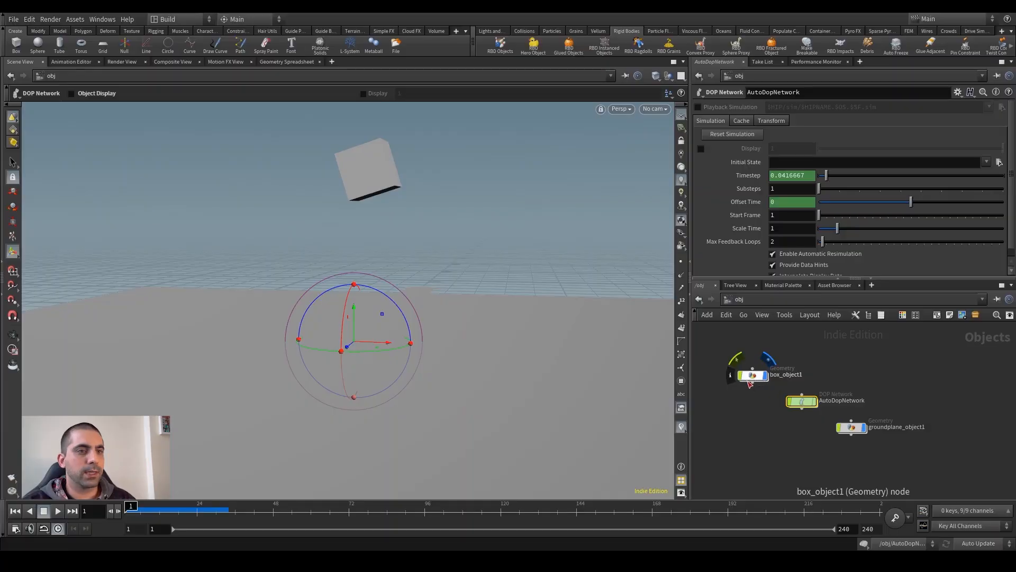
Step: Open the geometry network of box_object1 and display the box1 node
click(752, 375)
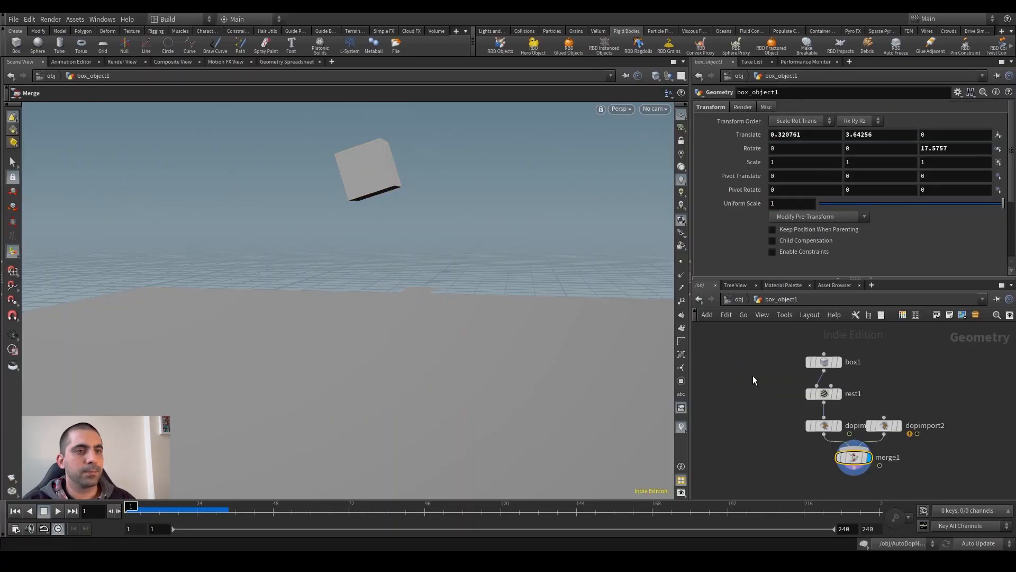
double_click(752, 377)
middle_drag(772, 382, 743, 379)
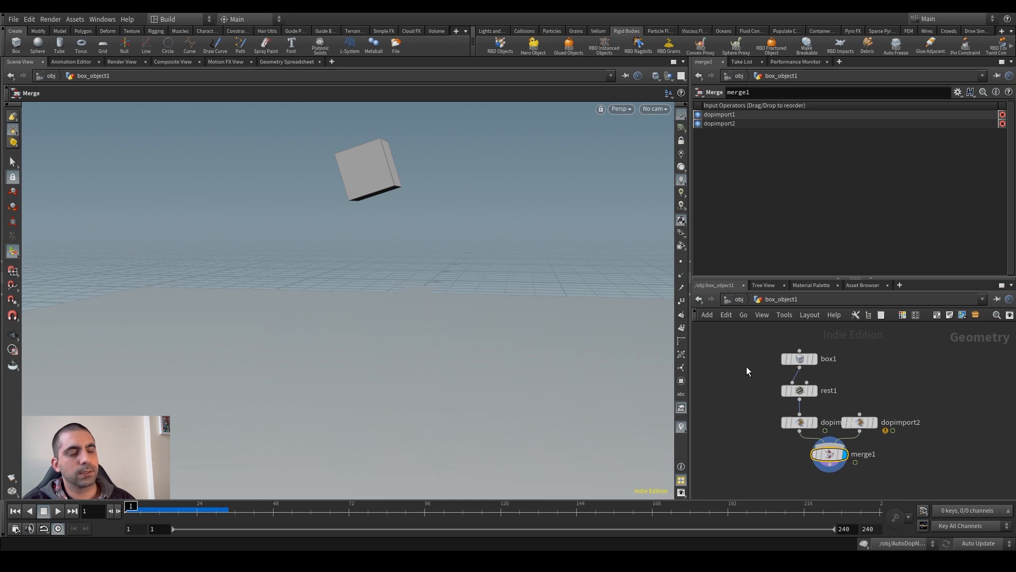
mouse_move(822, 349)
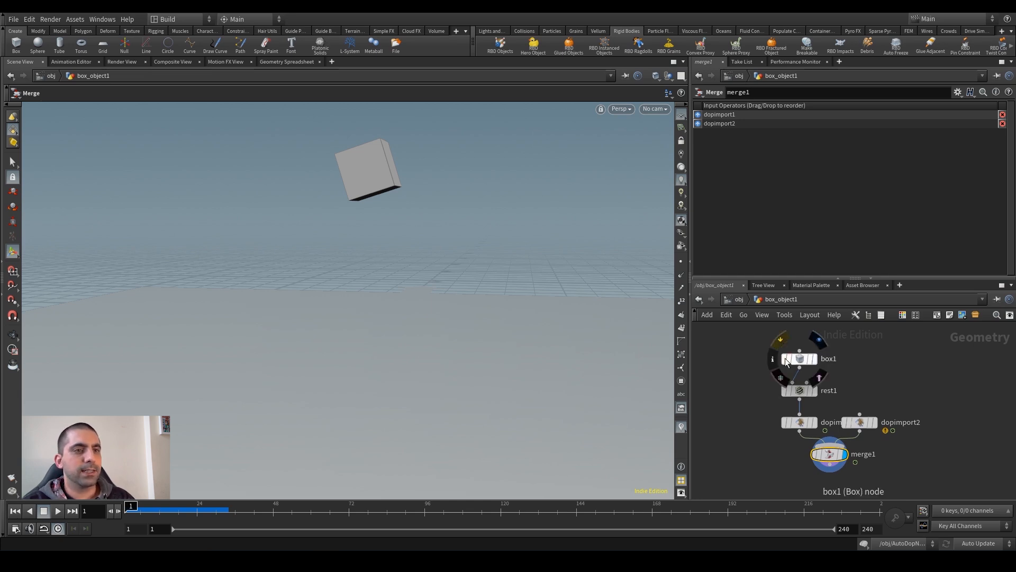
click(801, 361)
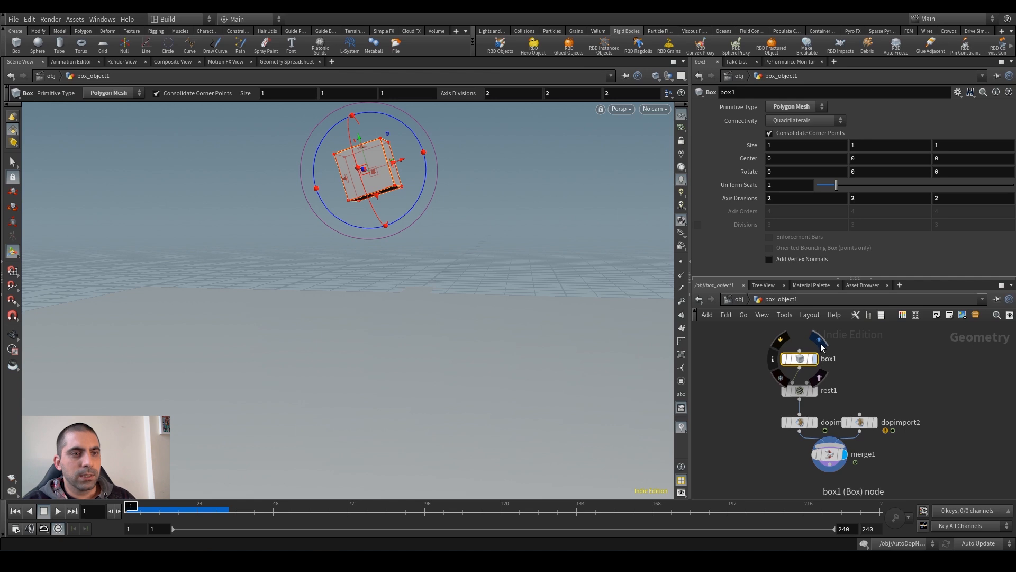
click(816, 360)
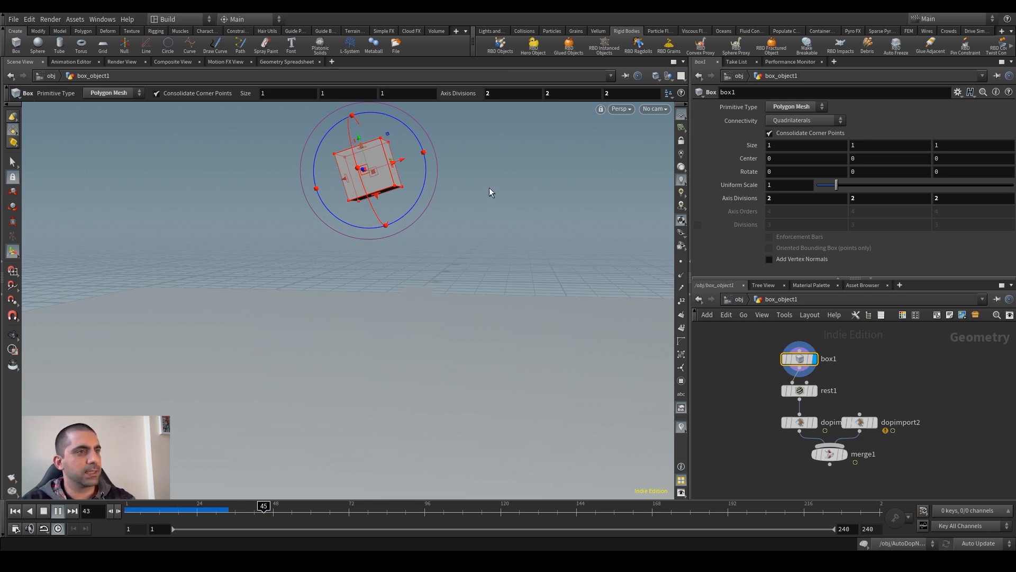
Step: Go through rest1, dopimport1, dopimport2 and merge1 inside box_object1 to view their settings
click(799, 391)
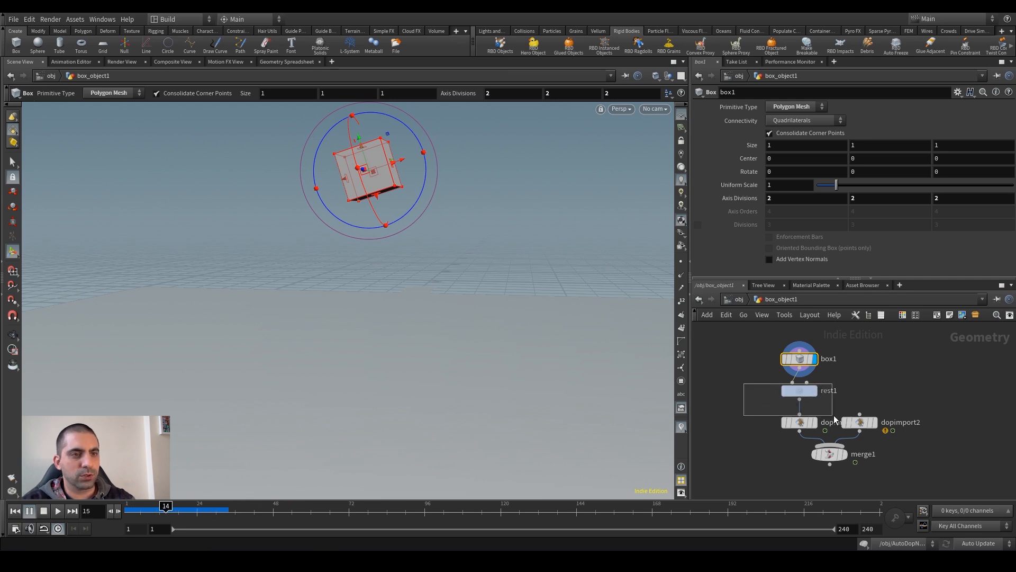
click(795, 426)
click(830, 454)
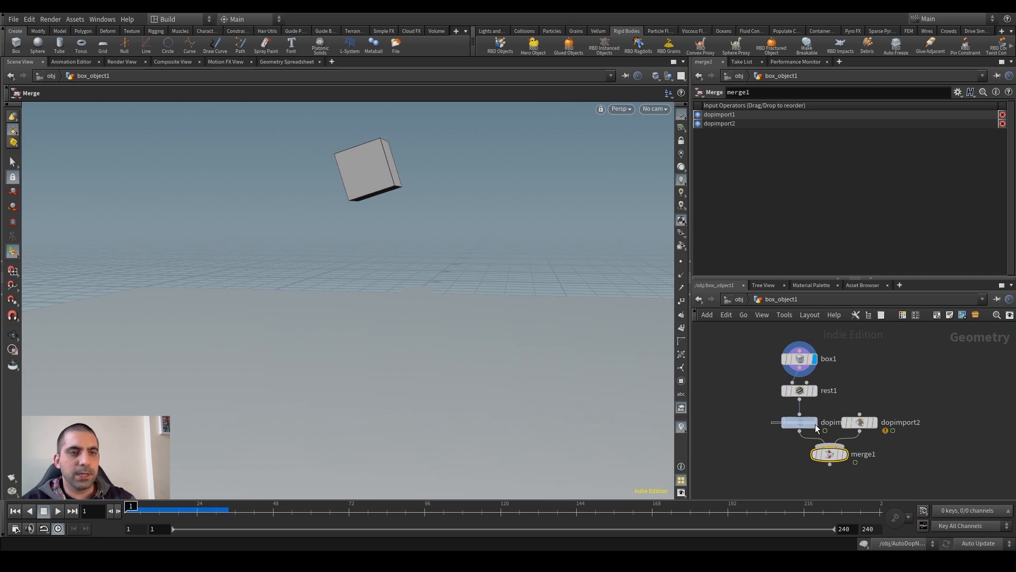
click(799, 424)
click(855, 423)
click(795, 424)
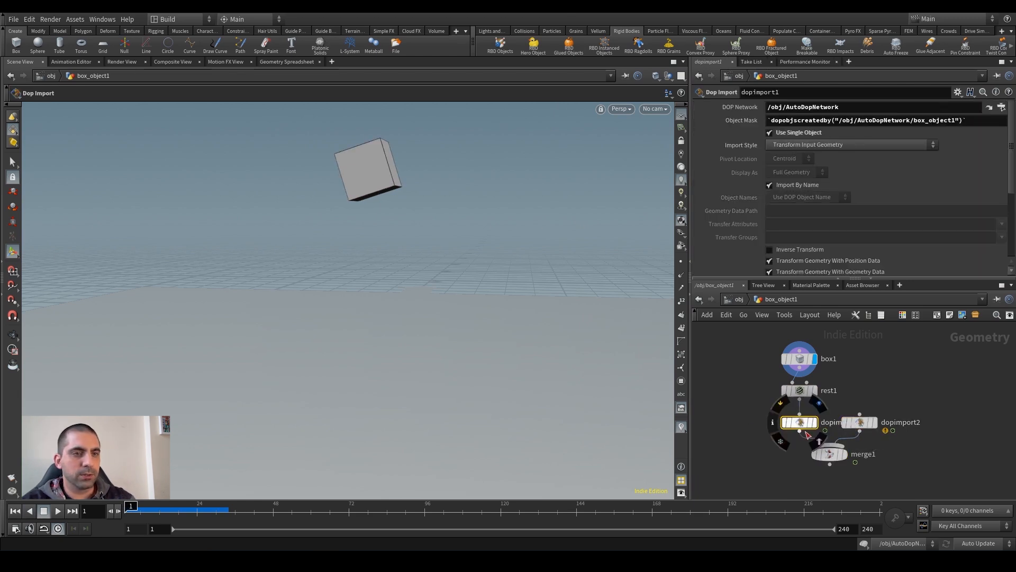
Step: Display dopimport1, play the simulation to see what it imports, and return to the first frame
click(815, 423)
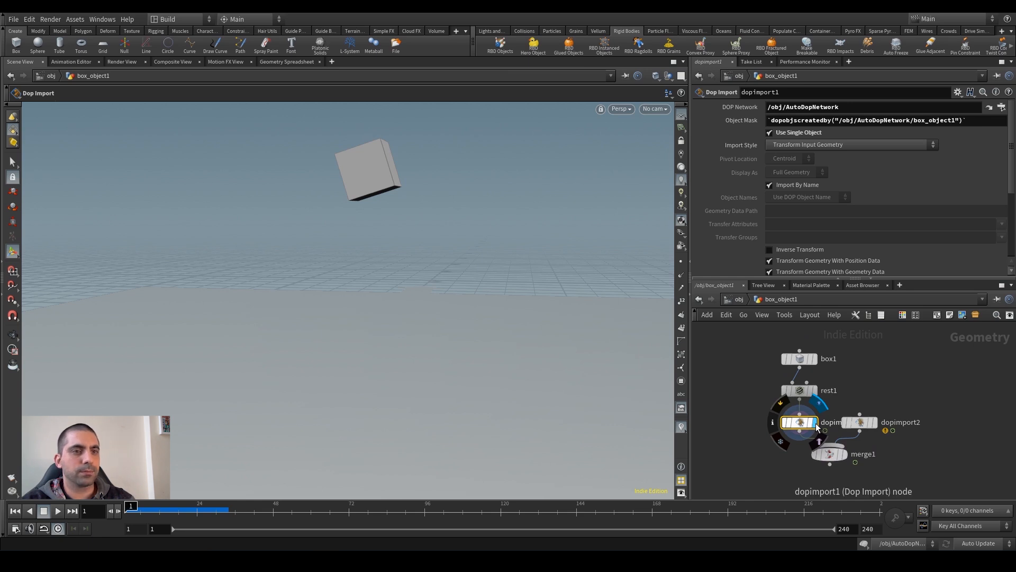
key(Up)
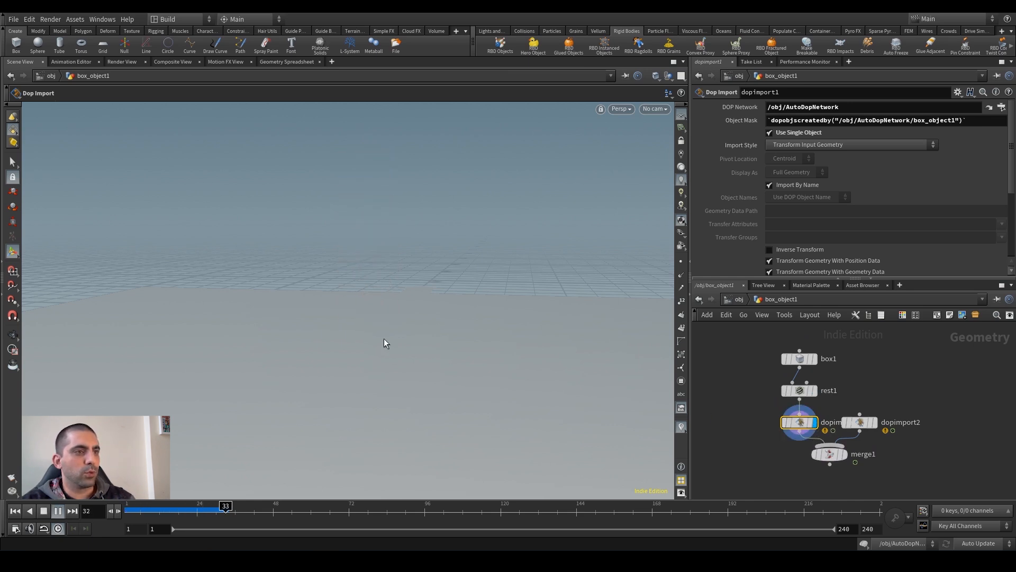
key(ctrl+Up)
Step: Display dopimport2, play the simulation, and step back to frame 20 to examine its imported geometry
click(881, 409)
key(Up)
key(Up)
key(Left)
key(Left)
key(Left)
key(Left)
key(Left)
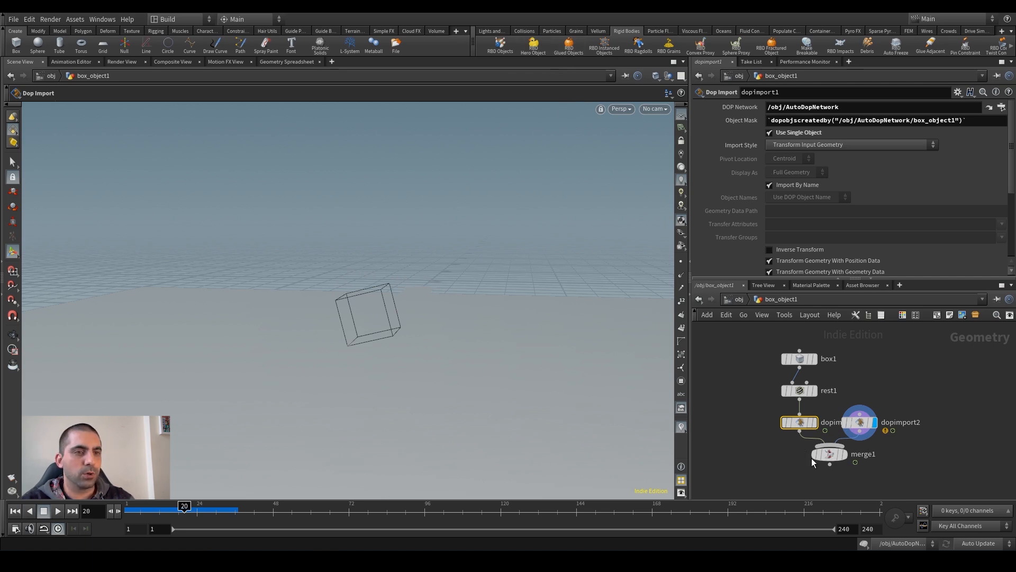
Step: Display merge1, step back and replay the simulation to examine the combined result, and return to the first frame
click(845, 454)
key(Left)
key(Left)
key(Left)
key(Left)
key(Left)
key(Left)
key(Left)
key(Left)
key(Left)
key(Left)
key(Left)
key(Up)
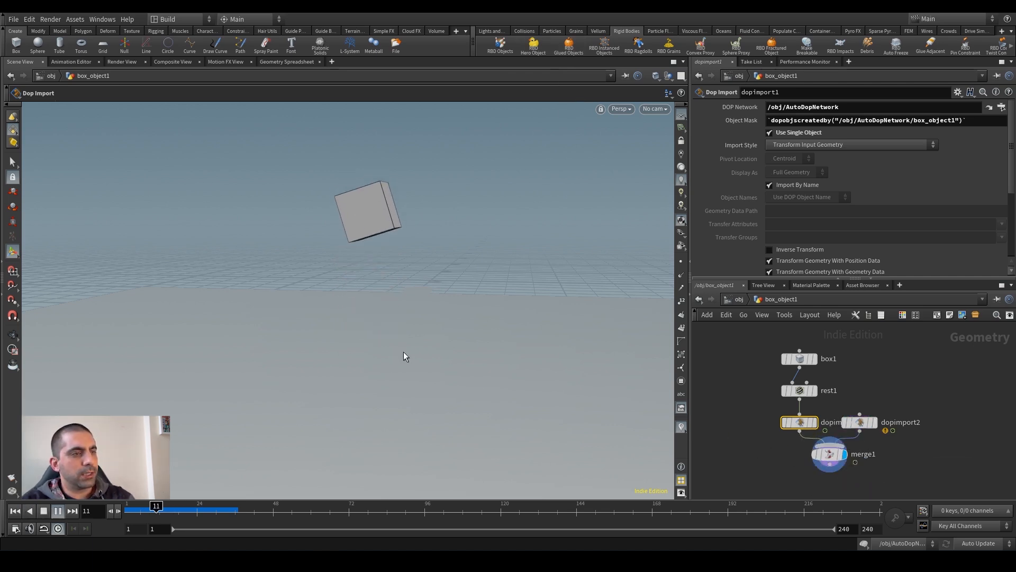
key(Down)
key(Up)
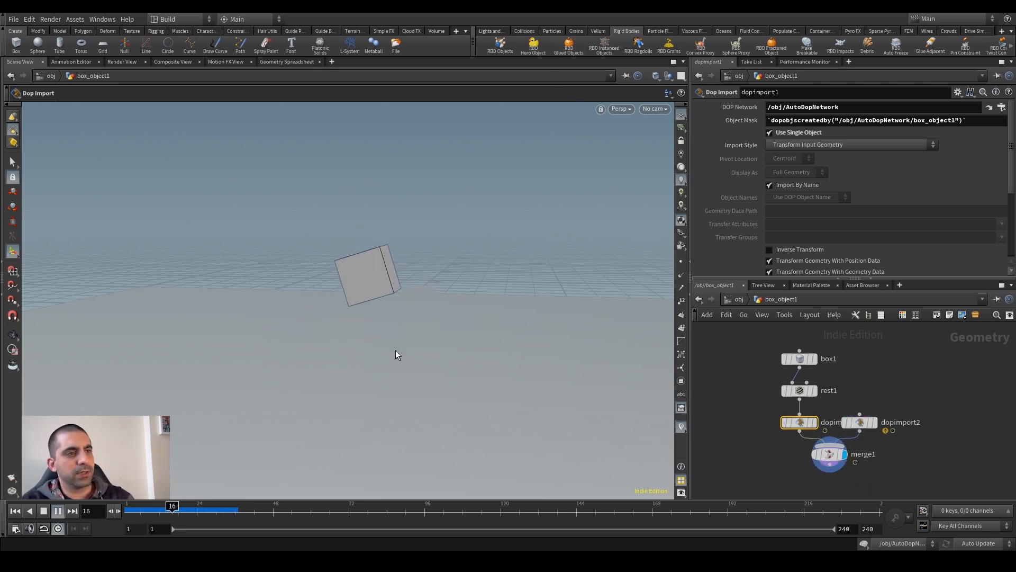
key(Down)
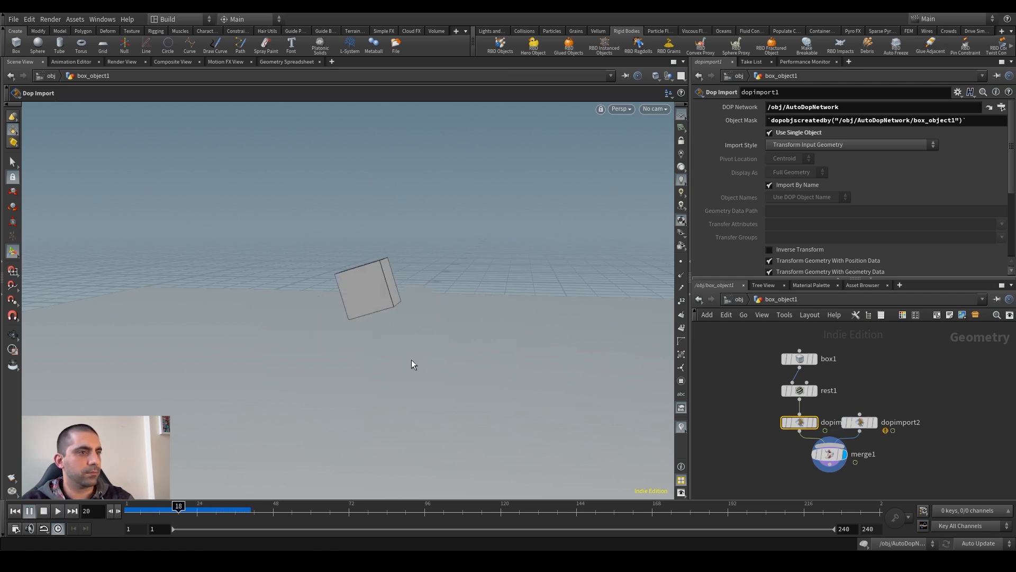
key(ctrl+Up)
Step: Move the box1 node up and to the left, leaving space above rest1 in the network
drag(798, 359, 750, 331)
middle_drag(793, 345, 820, 368)
click(818, 354)
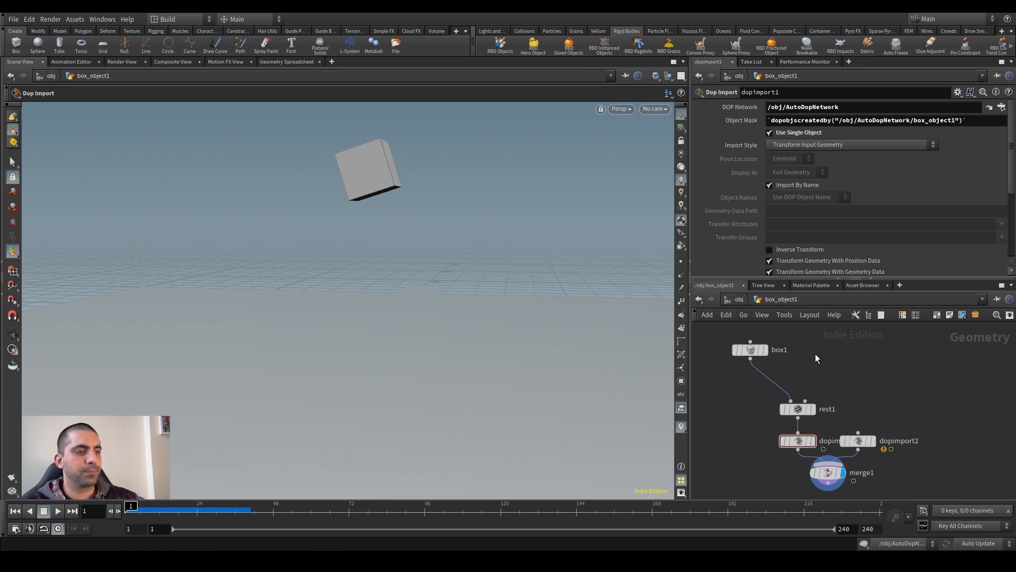
Step: Add a Sphere node beside box1 and set its primitive type to Polygon Mesh
key(Tab)
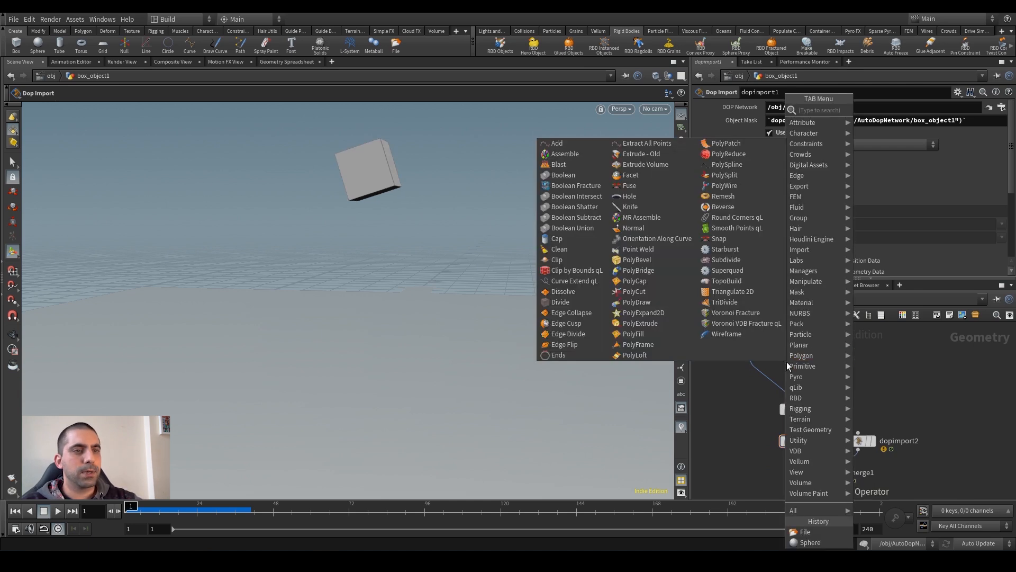
text(sph)
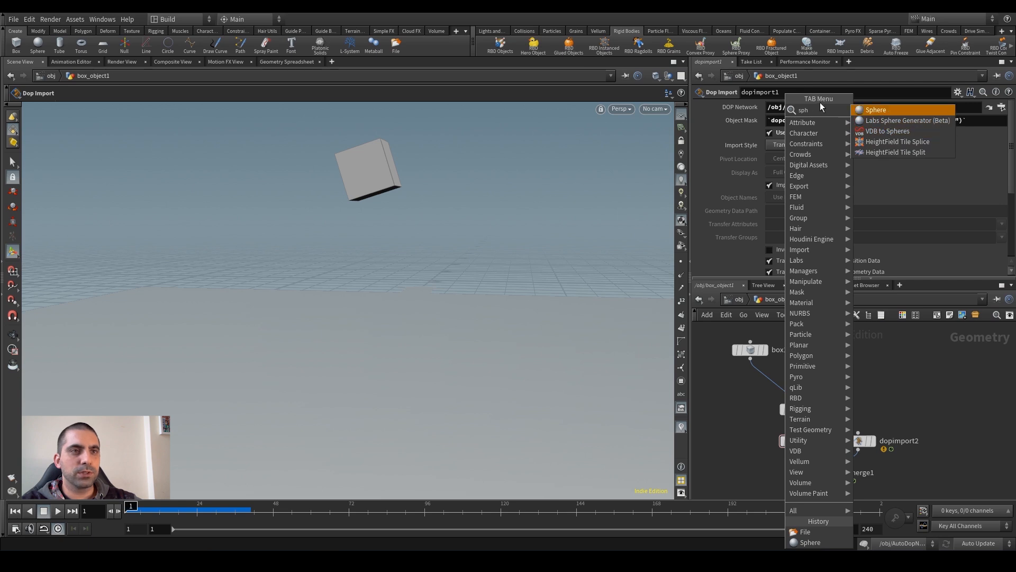
click(877, 111)
click(829, 357)
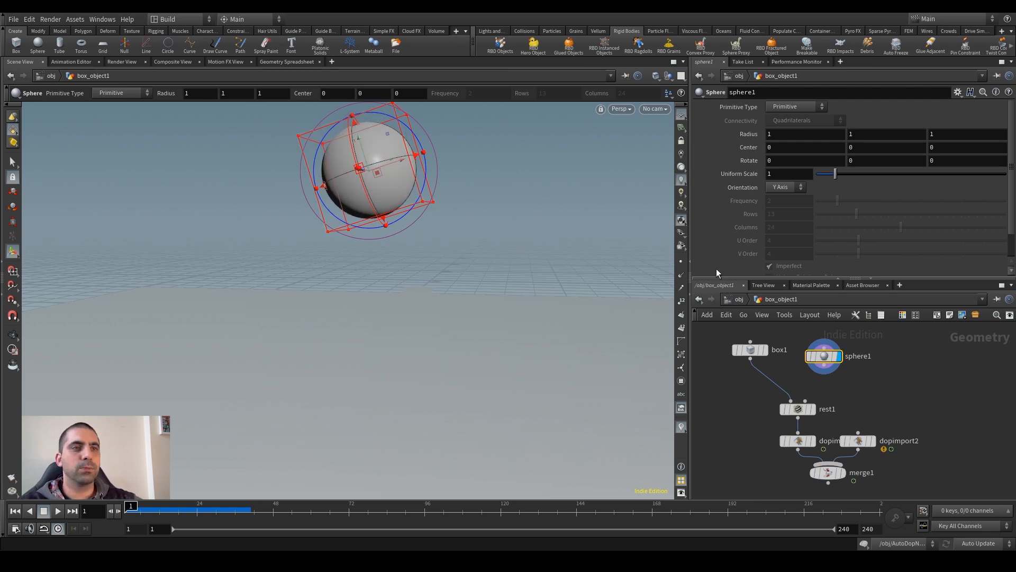
click(790, 108)
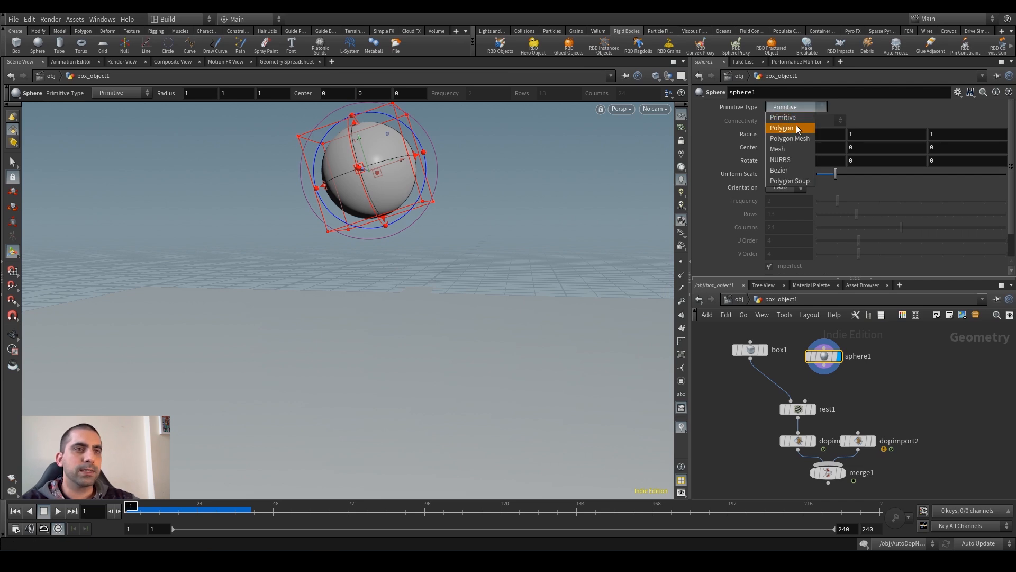
click(794, 127)
click(792, 108)
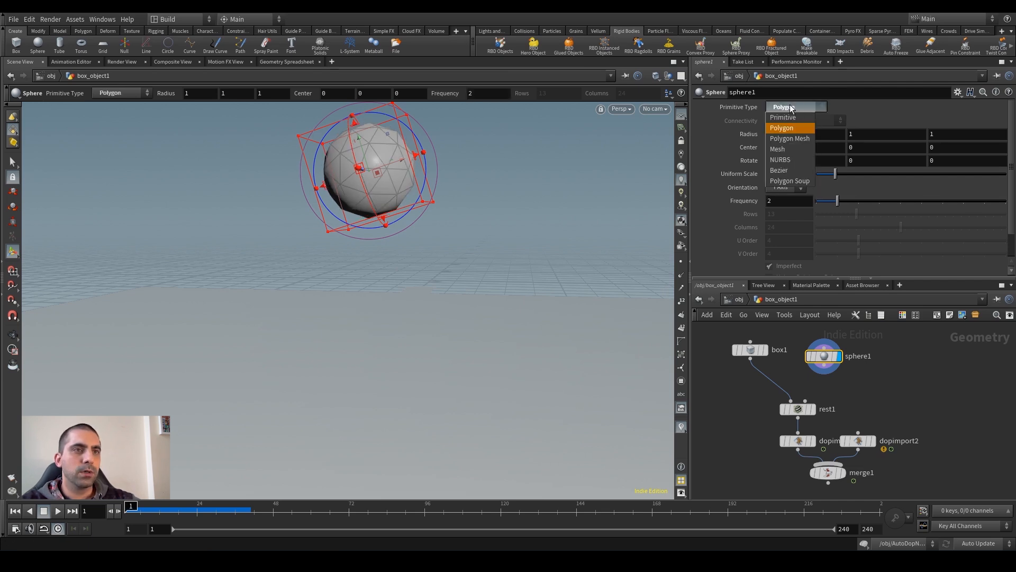
click(786, 138)
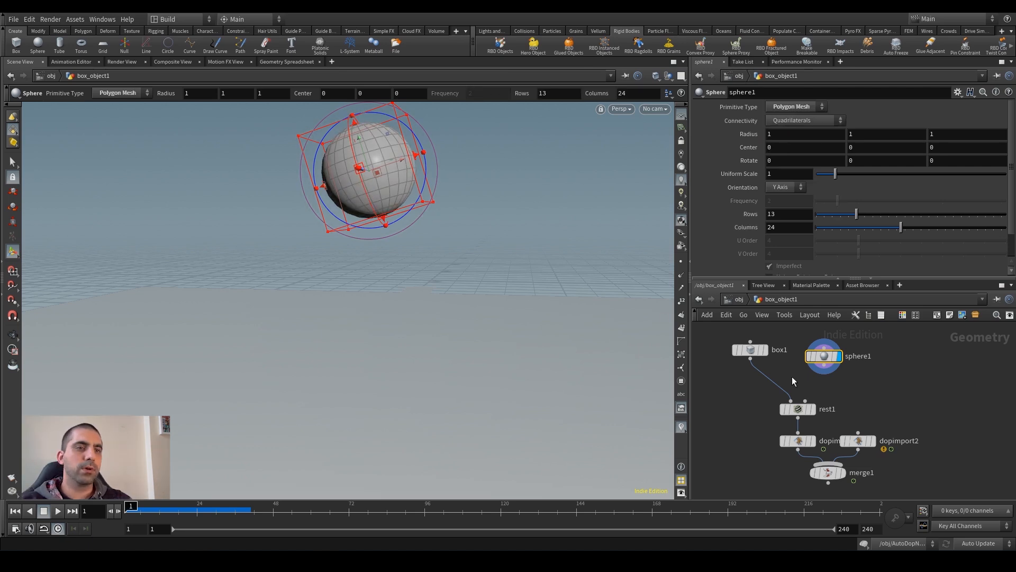
Step: Connect sphere1 to rest1 in place of box1, display merge1, and play the simulation before returning to the first frame
drag(822, 372, 791, 400)
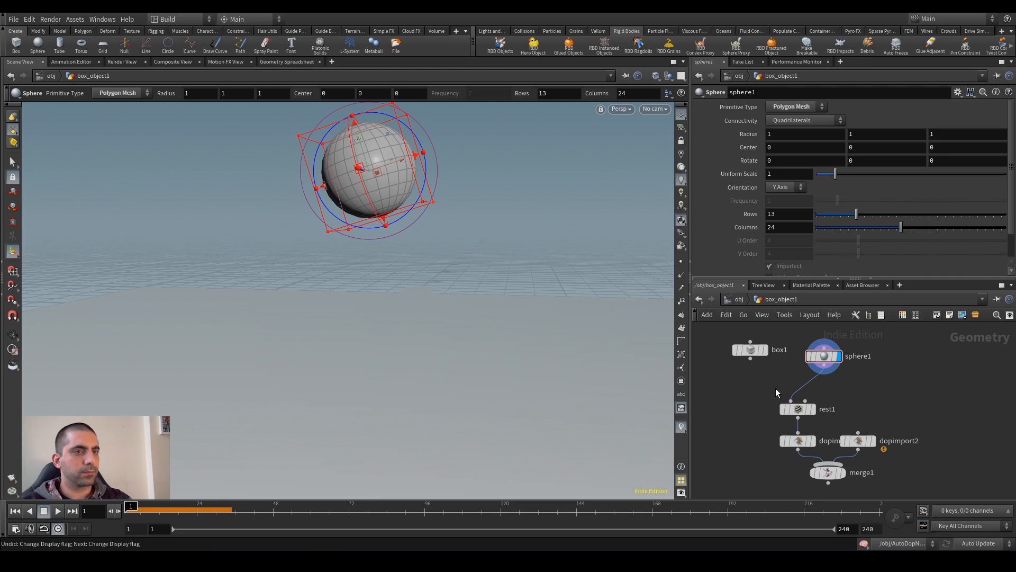
mouse_move(827, 473)
click(849, 458)
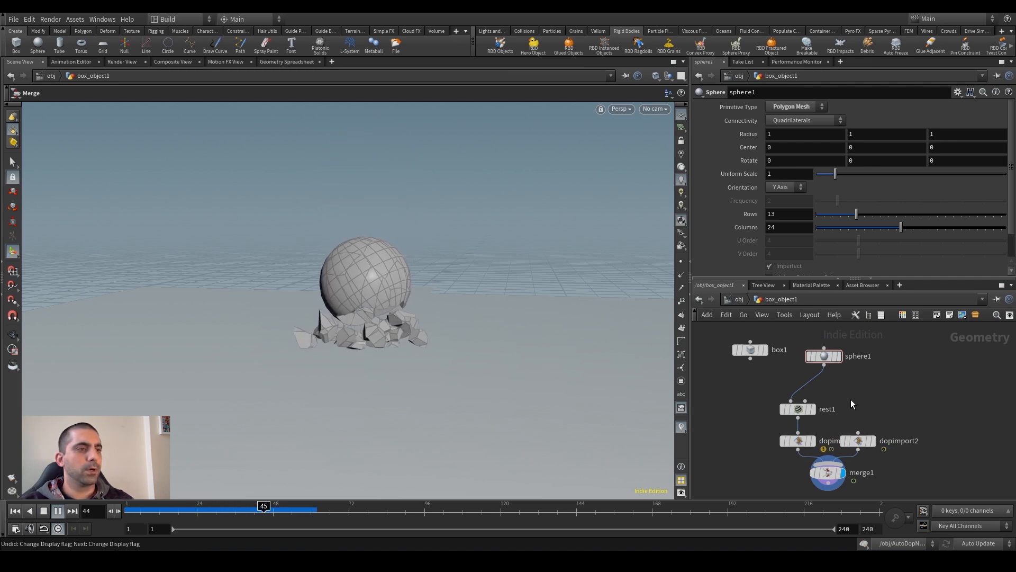
key(ctrl+Up)
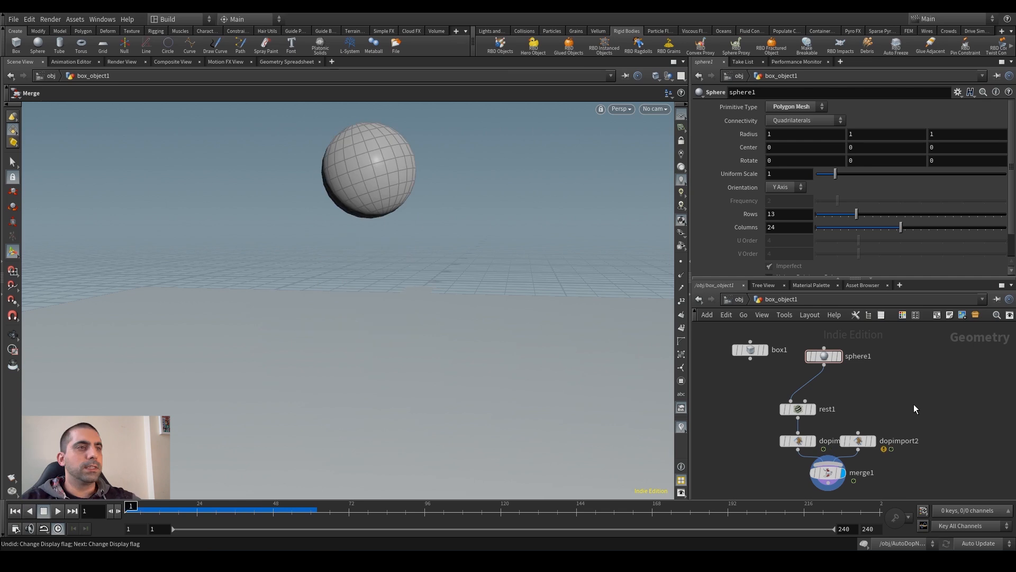
Step: Shift box1 and sphere1 to make room and add a File node beside sphere1
scroll(881, 375, down, 2)
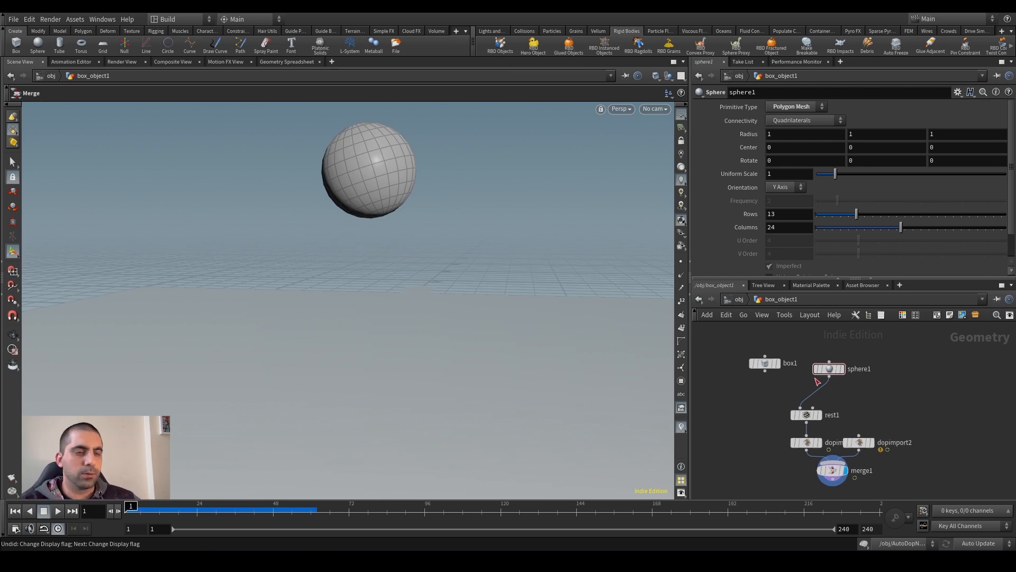
drag(749, 350, 818, 361)
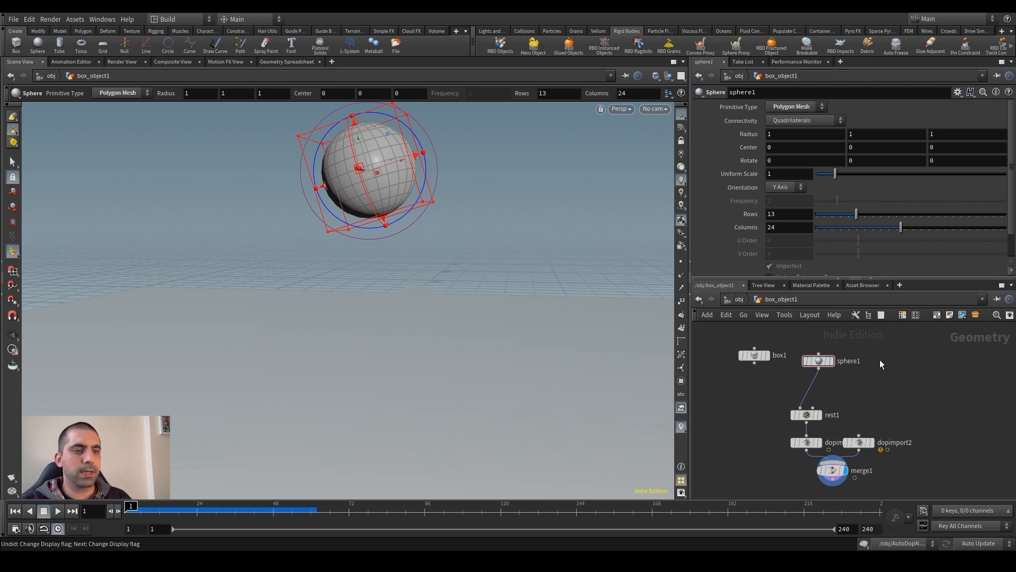
key(Tab)
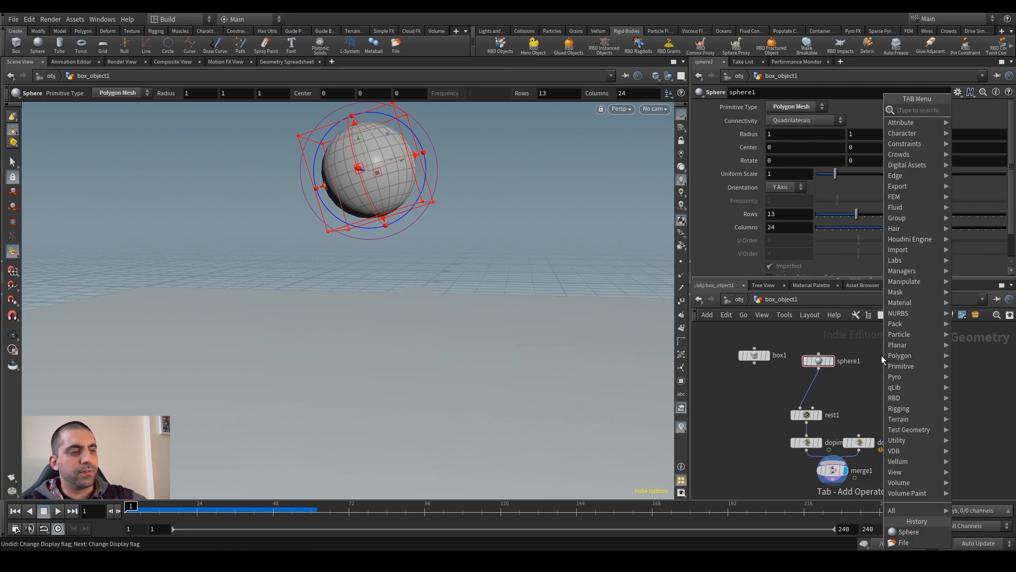
text(fil)
key(Return)
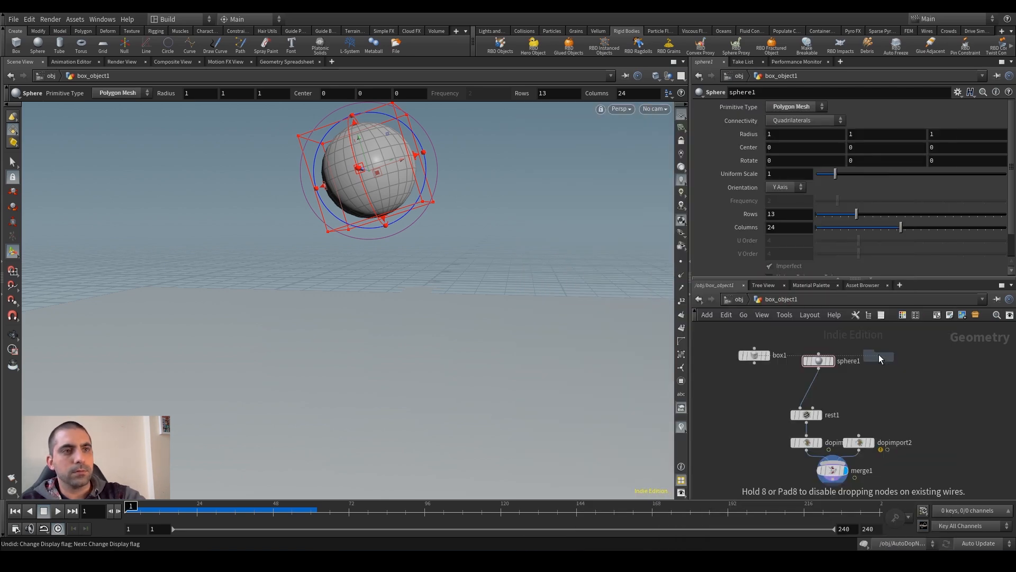
click(882, 358)
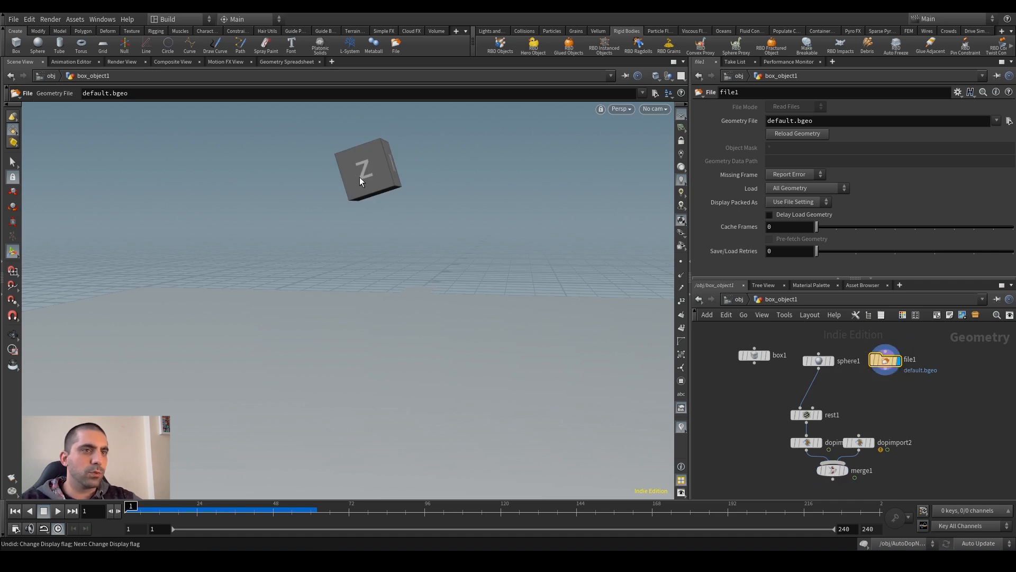
Step: Load Destruir.fbx from the project's geo folder as the geometry of file1
click(1009, 122)
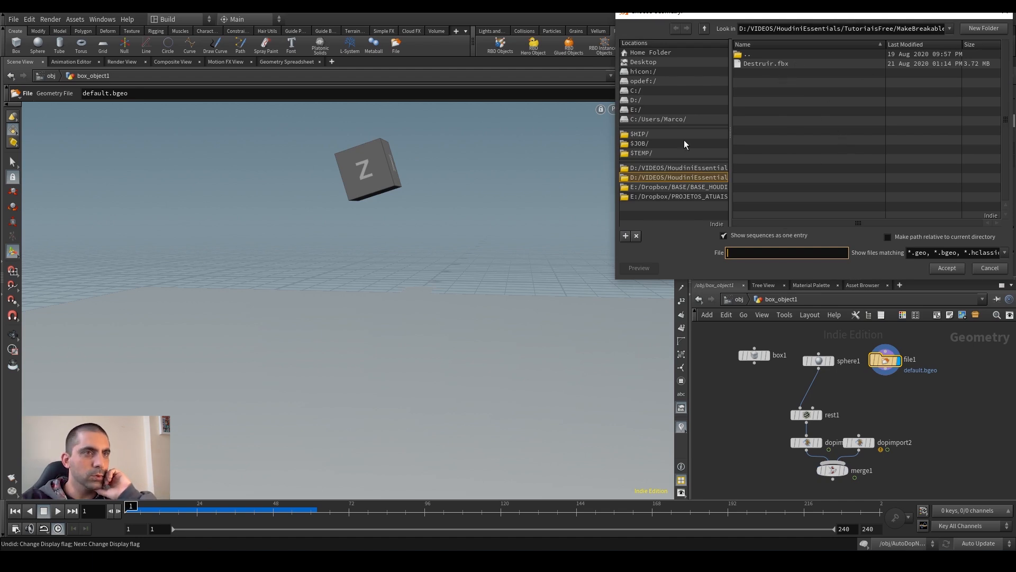
click(788, 64)
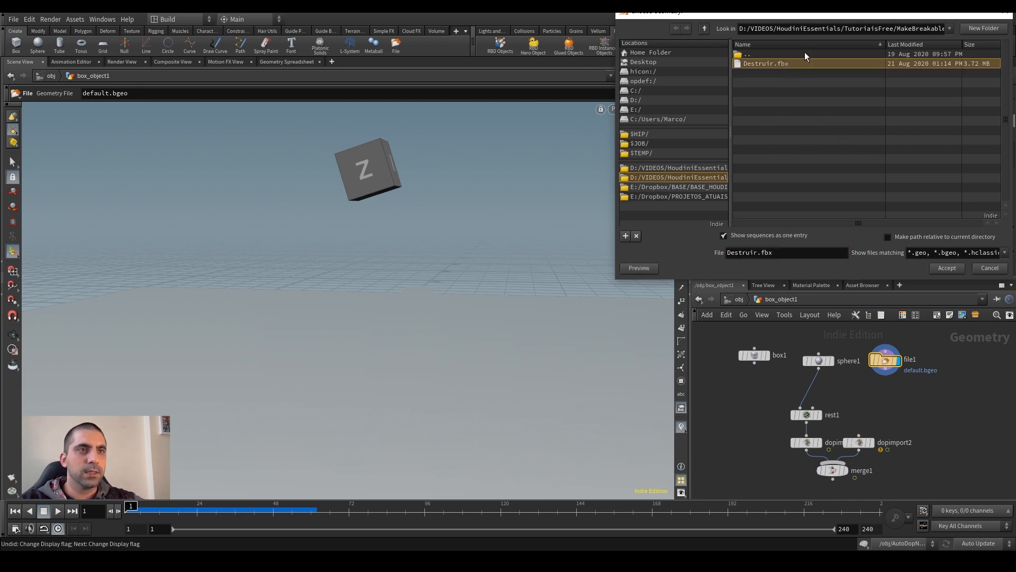
drag(847, 11, 697, 91)
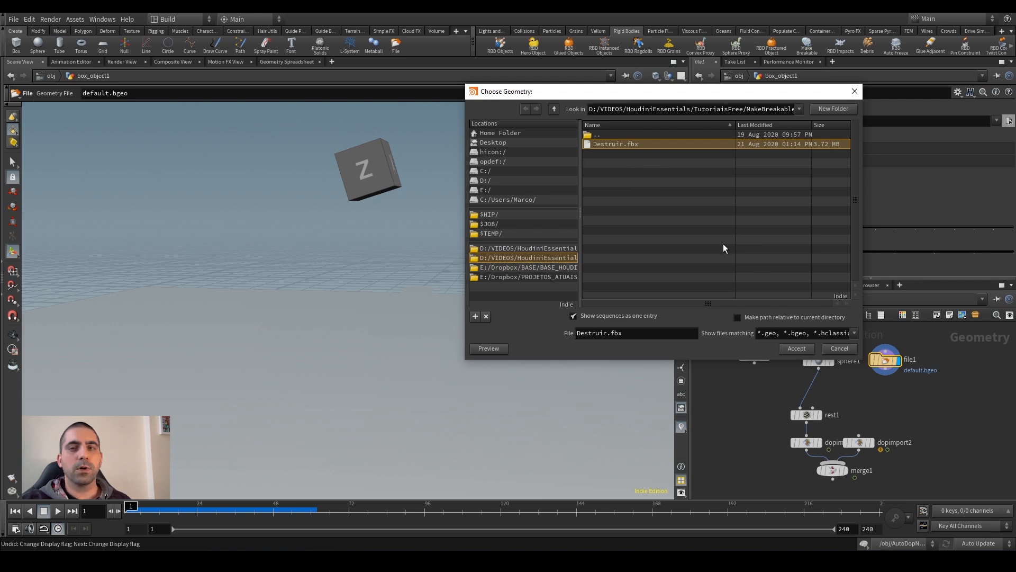
click(796, 349)
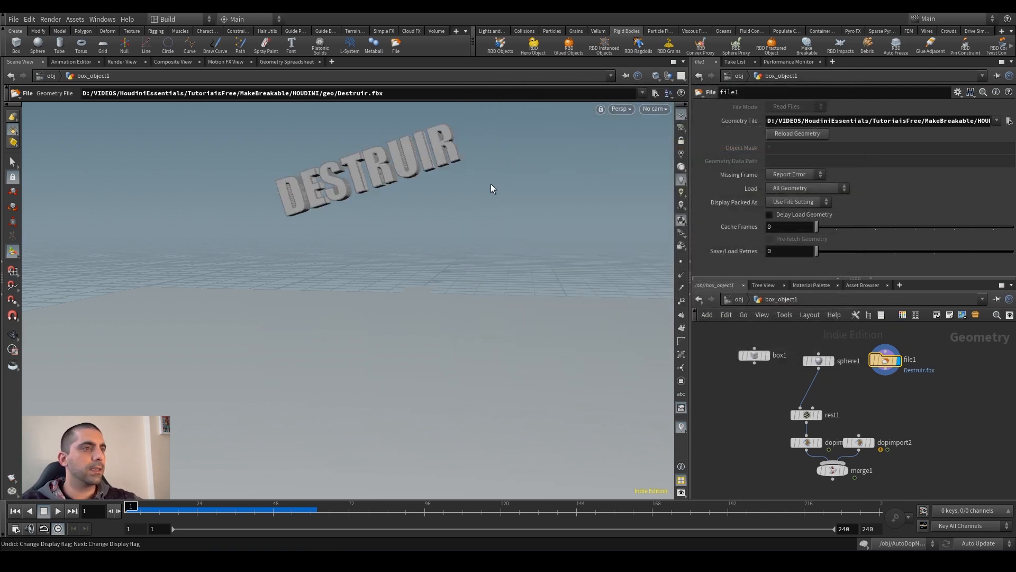
Step: Connect file1 to rest1 in place of sphere1, display merge1, and play the simulation from the object level, returning to the first frame
click(885, 376)
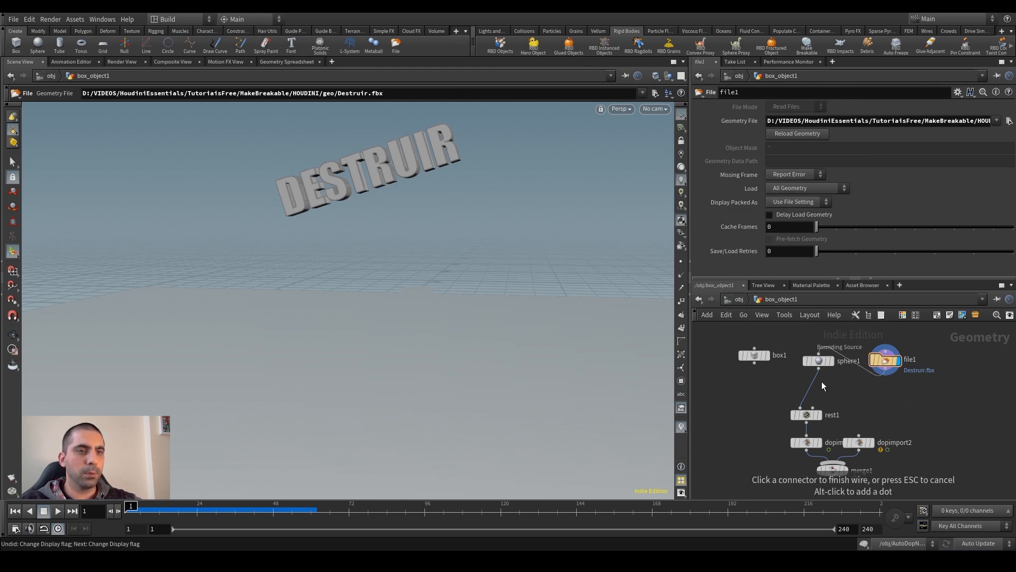
click(803, 401)
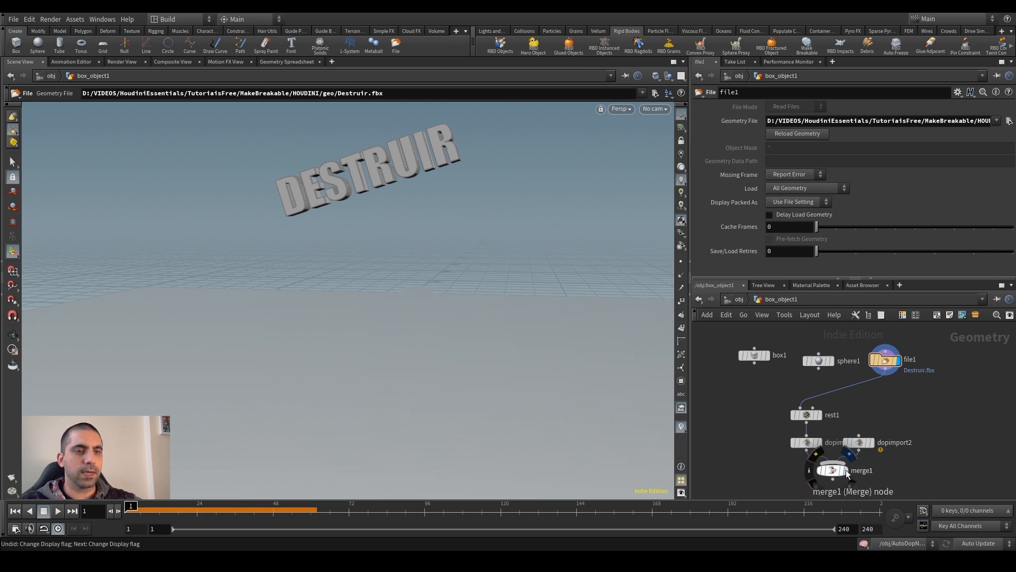
click(851, 455)
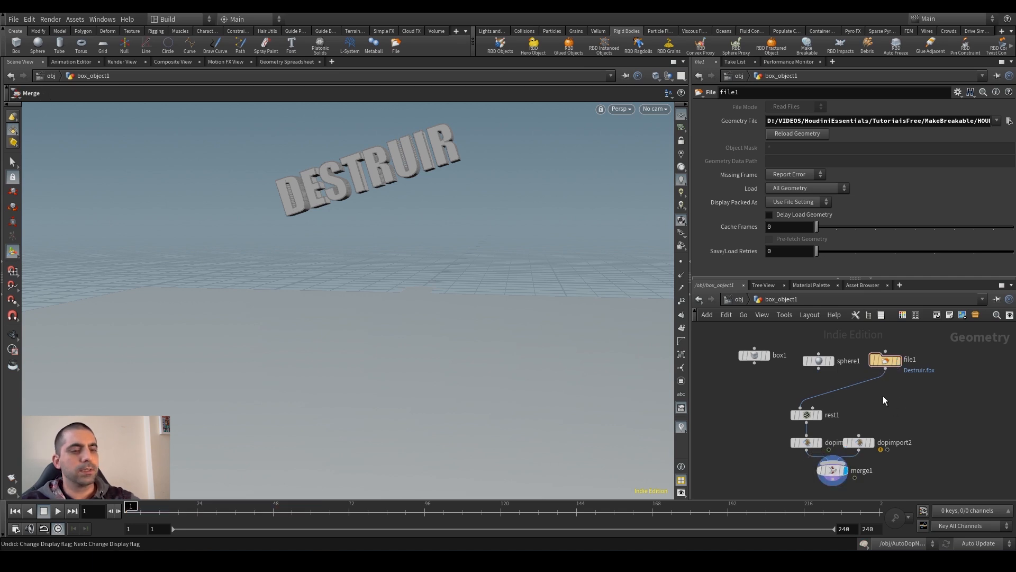
key(Up)
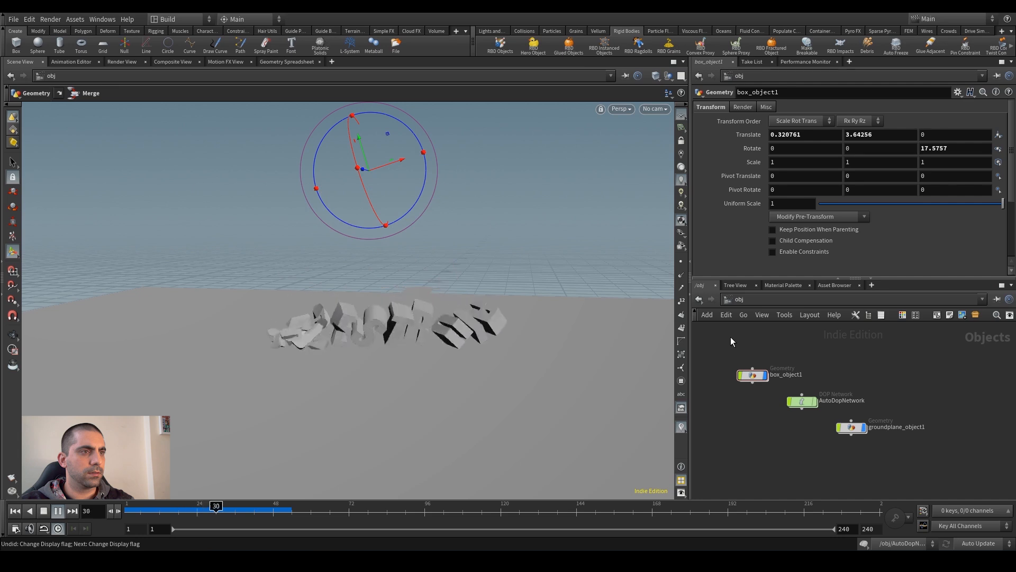
key(ctrl+Up)
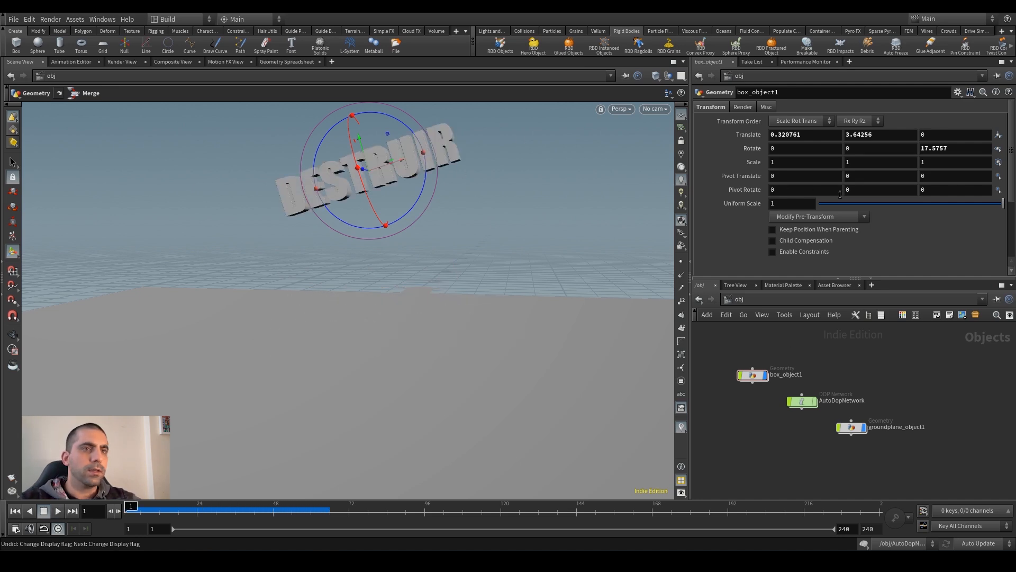
Step: Set the Z rotation of box_object1 to 0 and lower it to the ground plane, at about 0.41 in Y
double_click(943, 148)
text(0)
key(Return)
drag(362, 155, 366, 300)
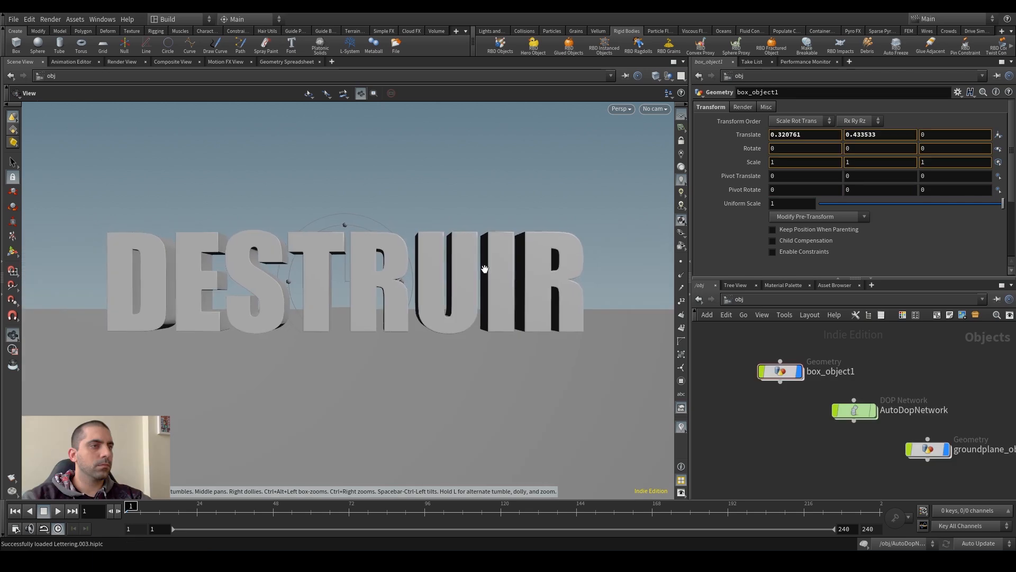
key(r)
drag(345, 270, 344, 268)
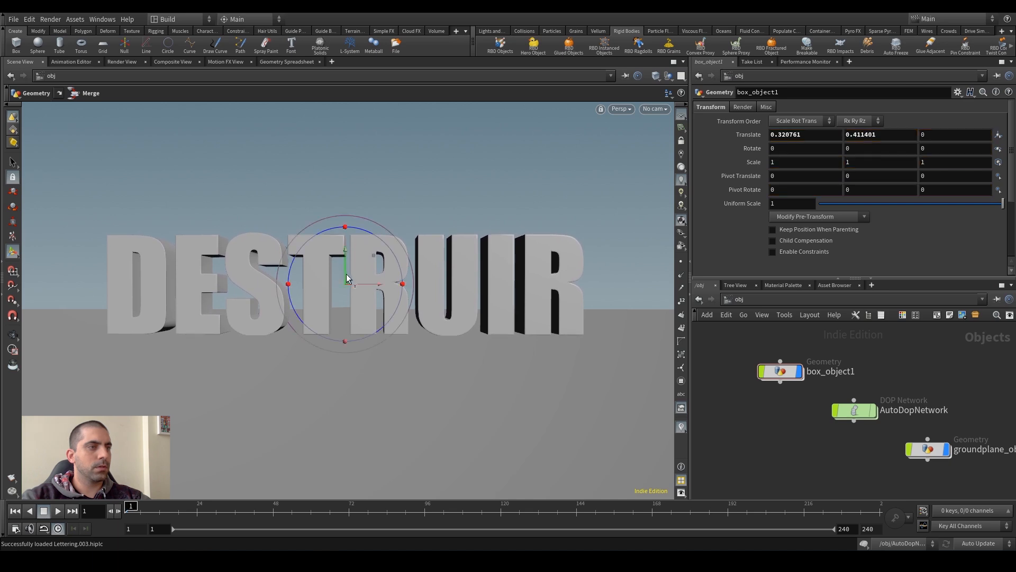
Step: Create a sphere object at the origin and raise it above the lettering to about 2.79 in Y
alt+right_drag(434, 234, 391, 268)
mouse_move(412, 260)
mouse_down()
mouse_move(431, 273)
mouse_move(408, 268)
mouse_up()
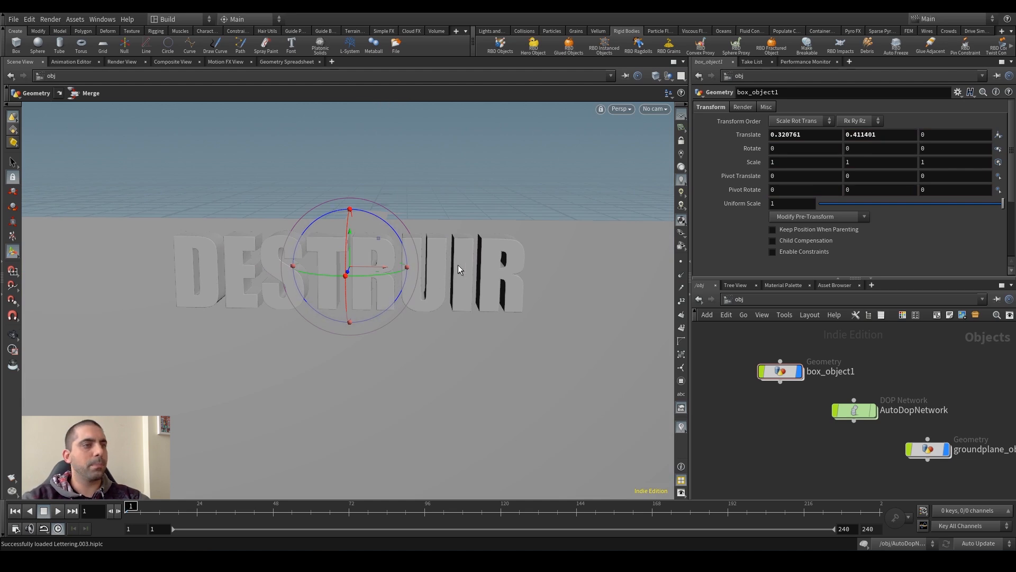
alt+right_drag(462, 247, 447, 256)
alt+middle_drag(446, 256, 423, 295)
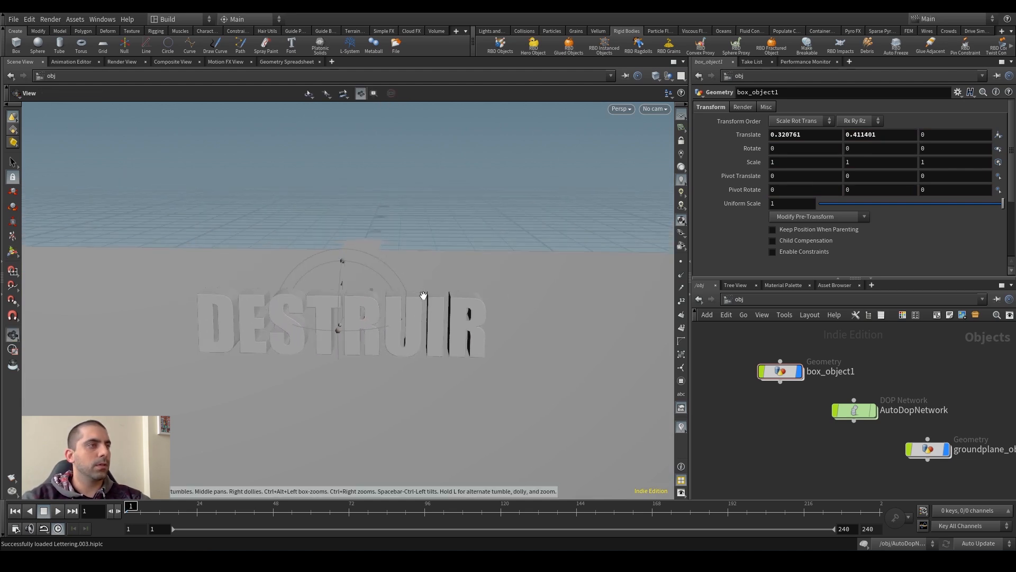
click(37, 46)
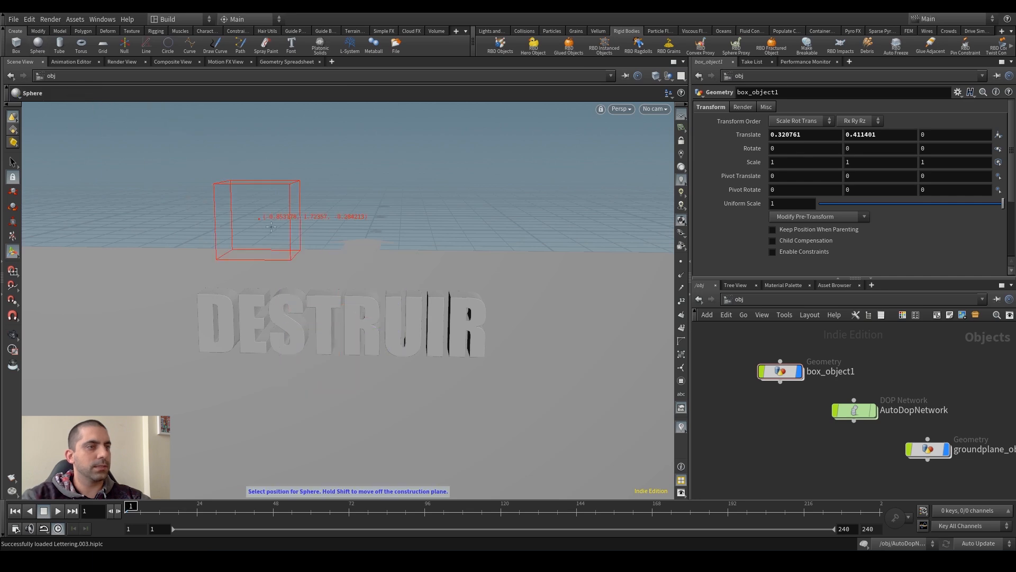
key(Return)
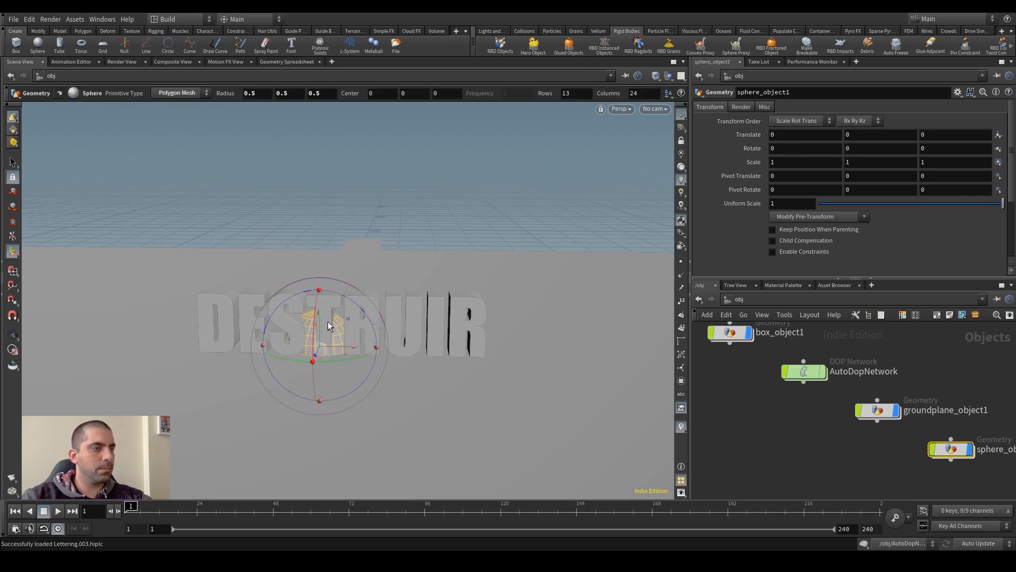
drag(320, 324, 316, 113)
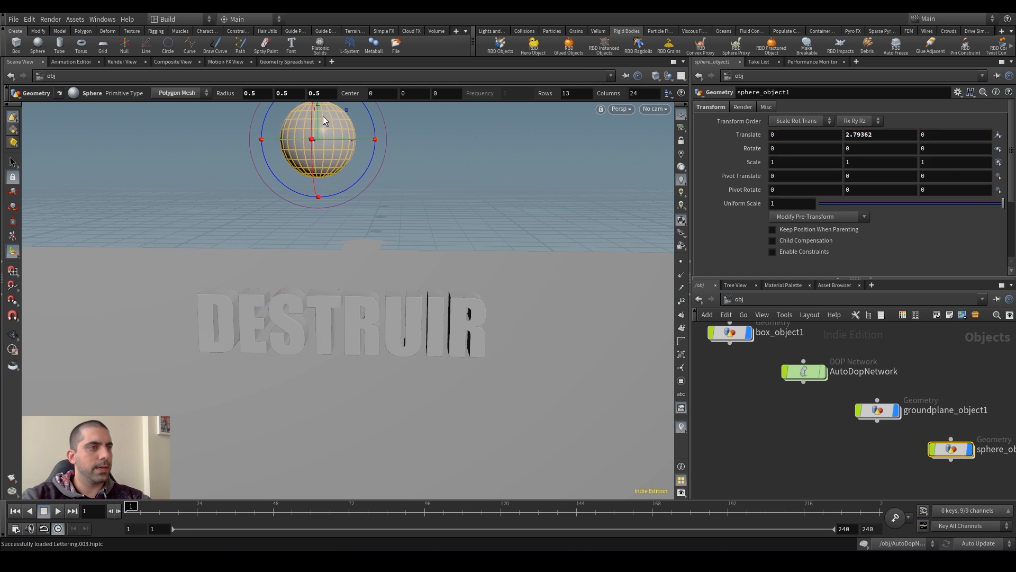
Step: Scale the sphere to about 1.96 and move it to about 0.35 in X and 3.02 in Y
key(e)
alt+drag(345, 185, 393, 217)
key(t)
key(Escape)
key(t)
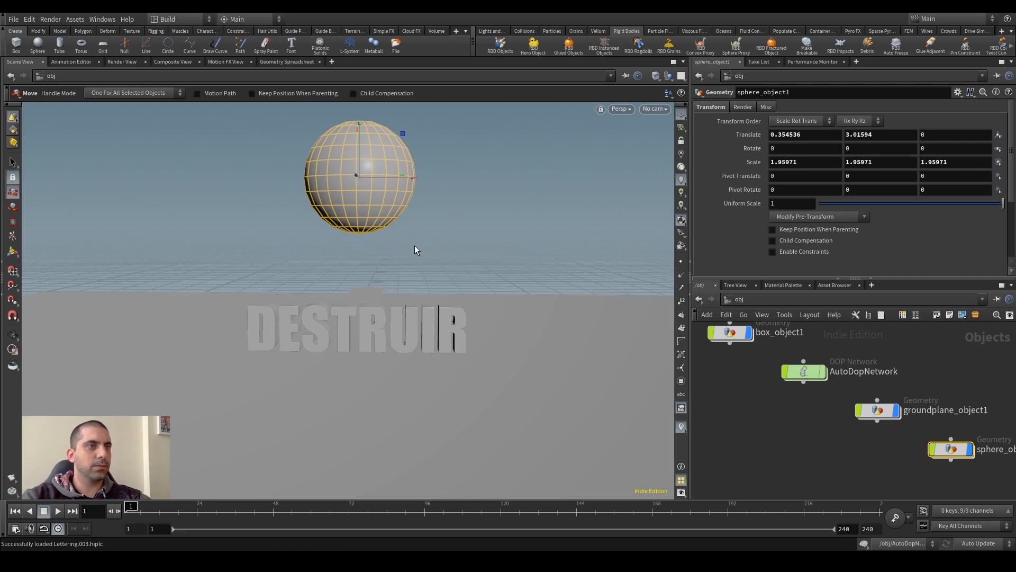
Step: Make the sphere an RBD Hero Object, play the simulation to check its collision with the lettering, and return to the first frame
click(534, 47)
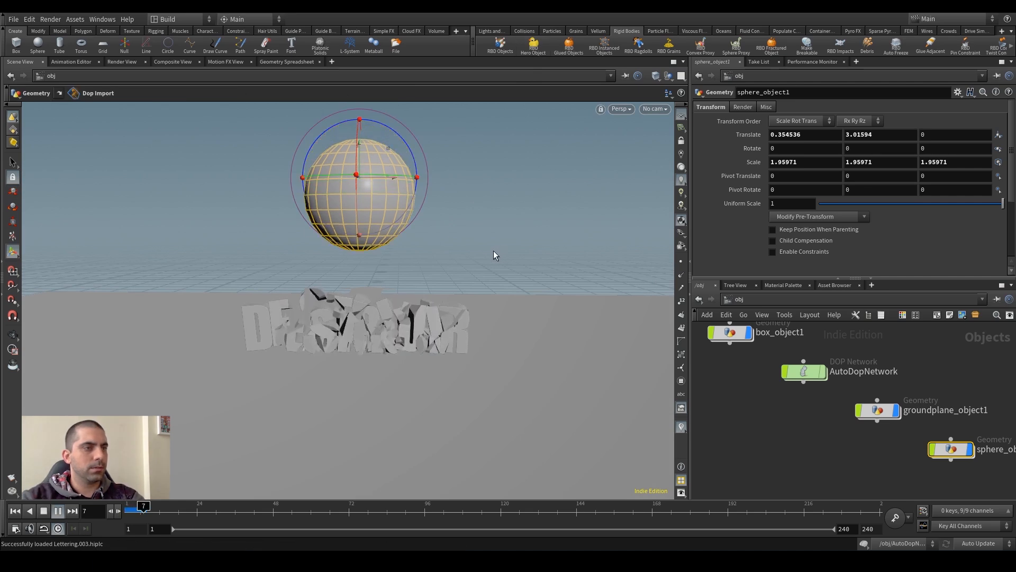
key(ctrl+Up)
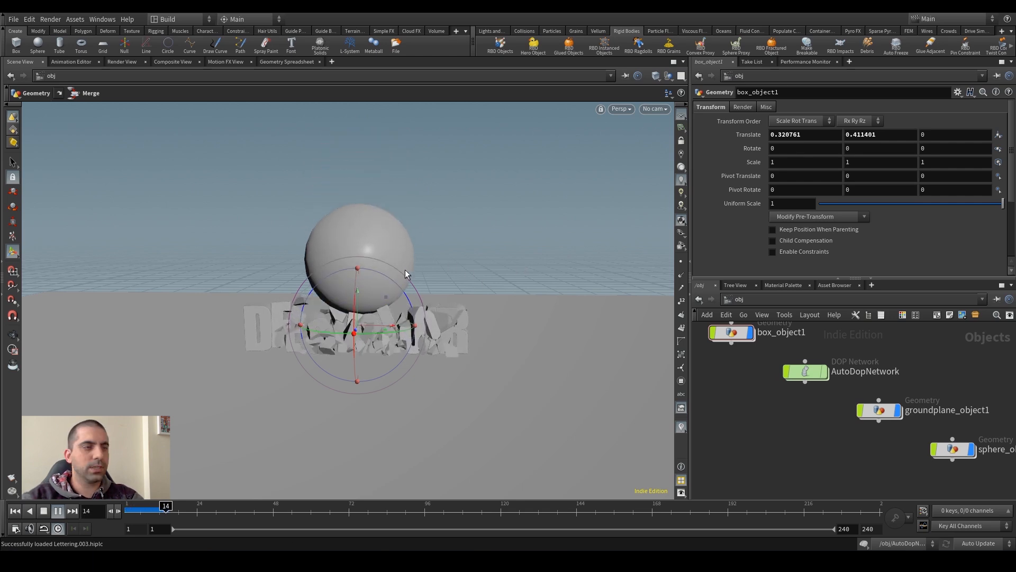
key(Down)
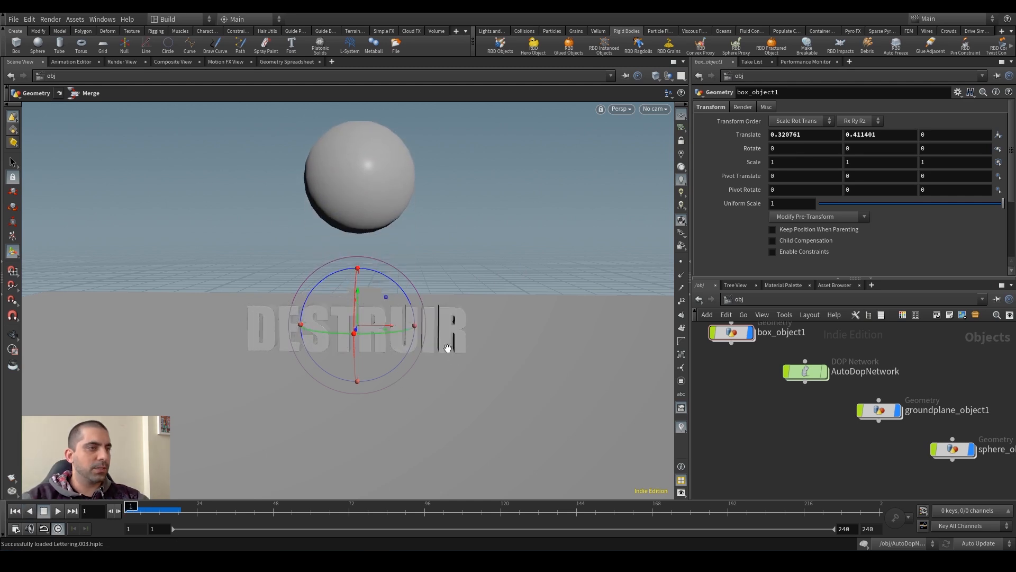
alt+right_drag(448, 350, 471, 321)
alt+drag(445, 343, 445, 335)
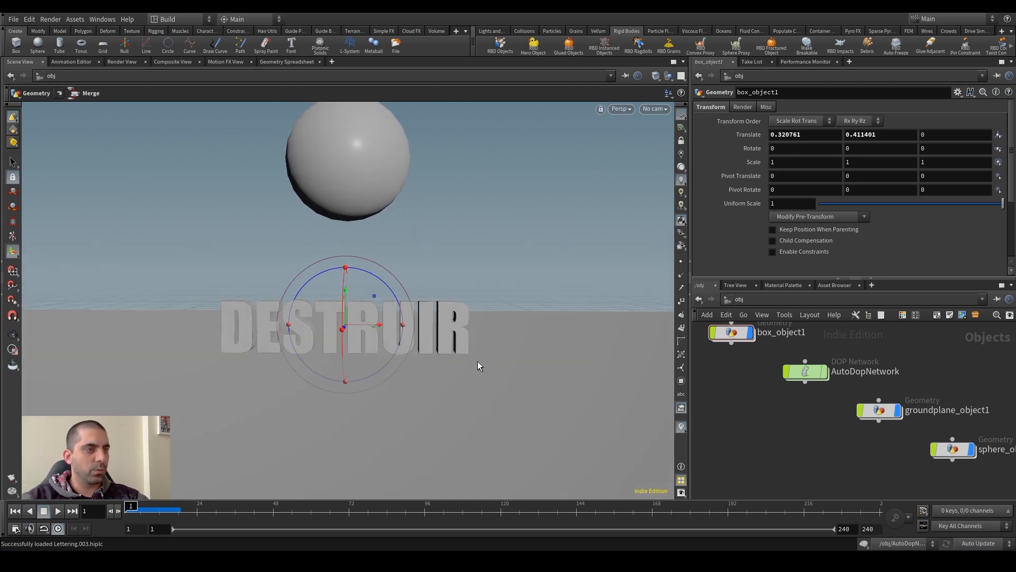
Step: In the AutoDopNetwork's fractureparms node, set the minimum impact to 500 and the maximum impact to 10000
alt+right_drag(423, 349, 444, 351)
mouse_move(437, 364)
alt+mouse_down()
mouse_move(416, 323)
mouse_move(405, 329)
mouse_move(436, 344)
alt+mouse_up()
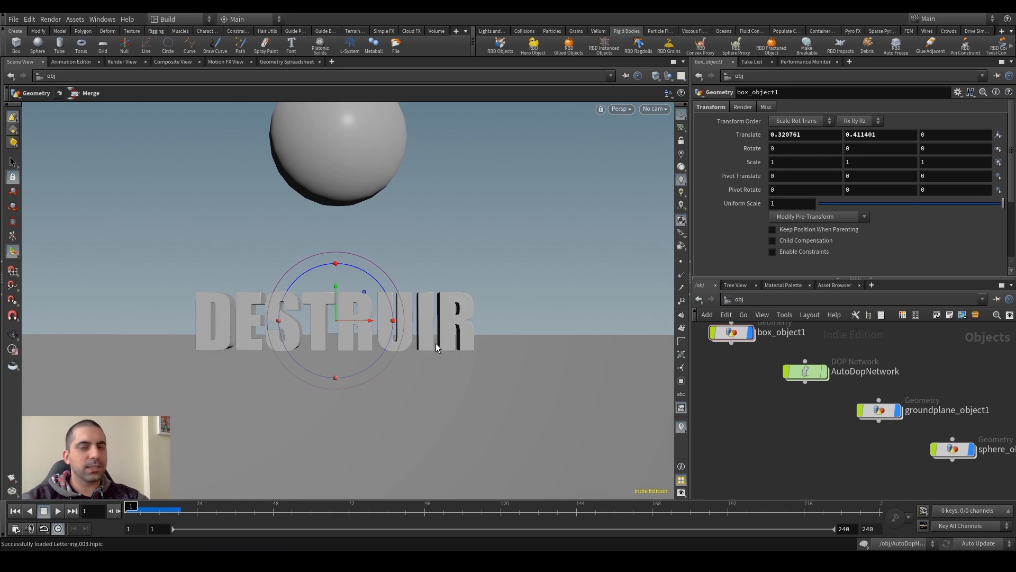
alt+drag(440, 333, 418, 336)
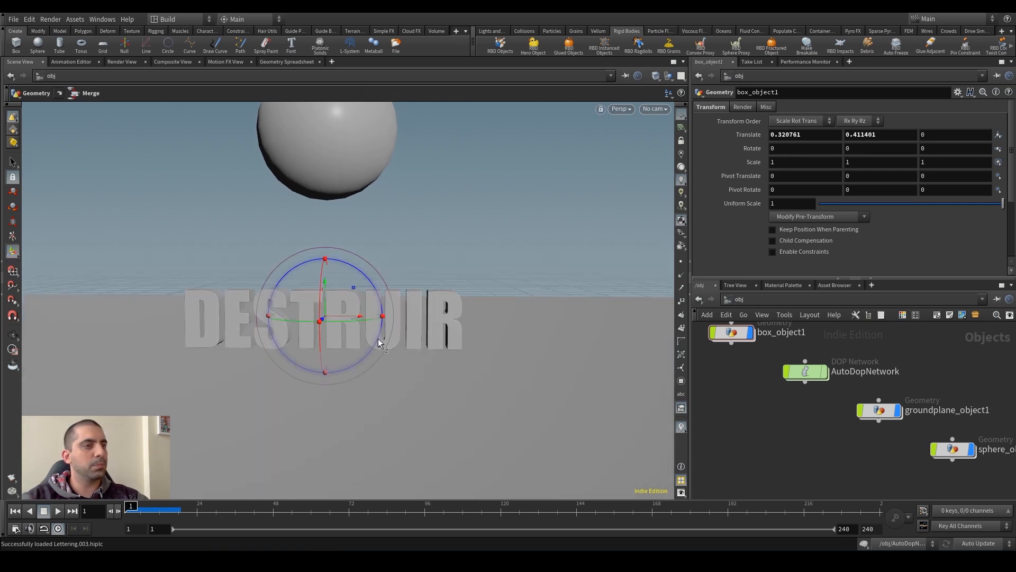
double_click(806, 373)
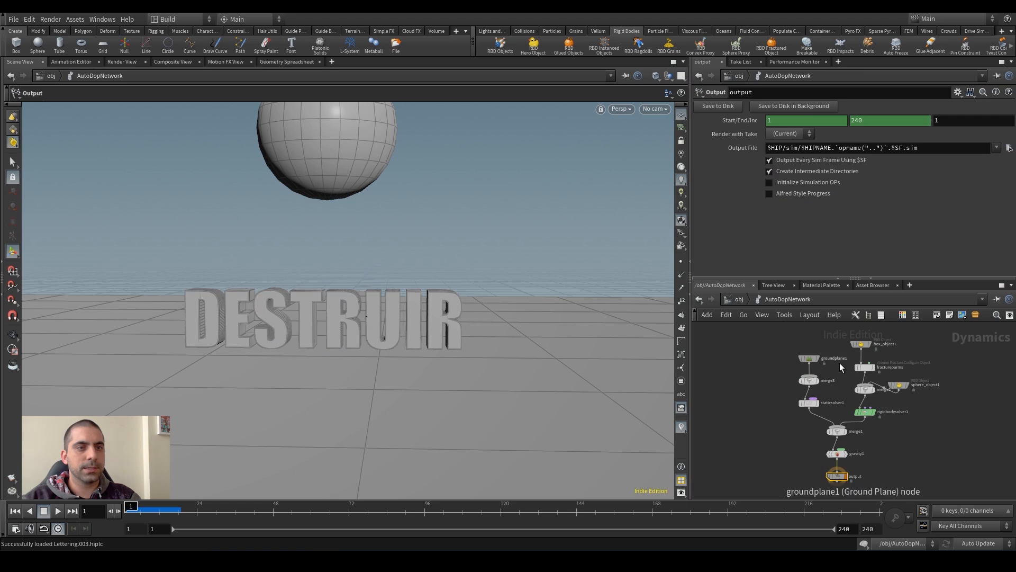
click(867, 369)
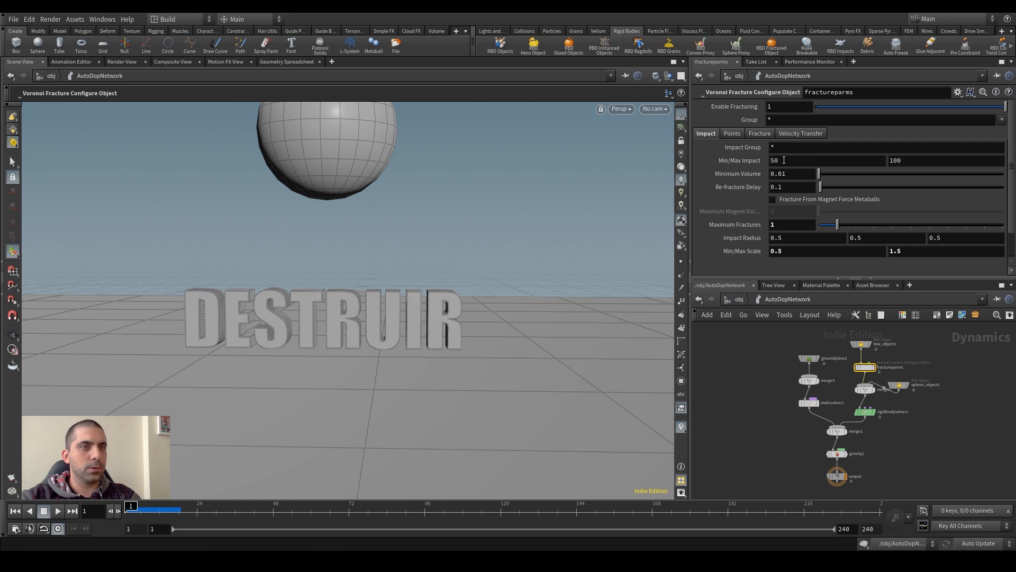
click(921, 160)
text(00)
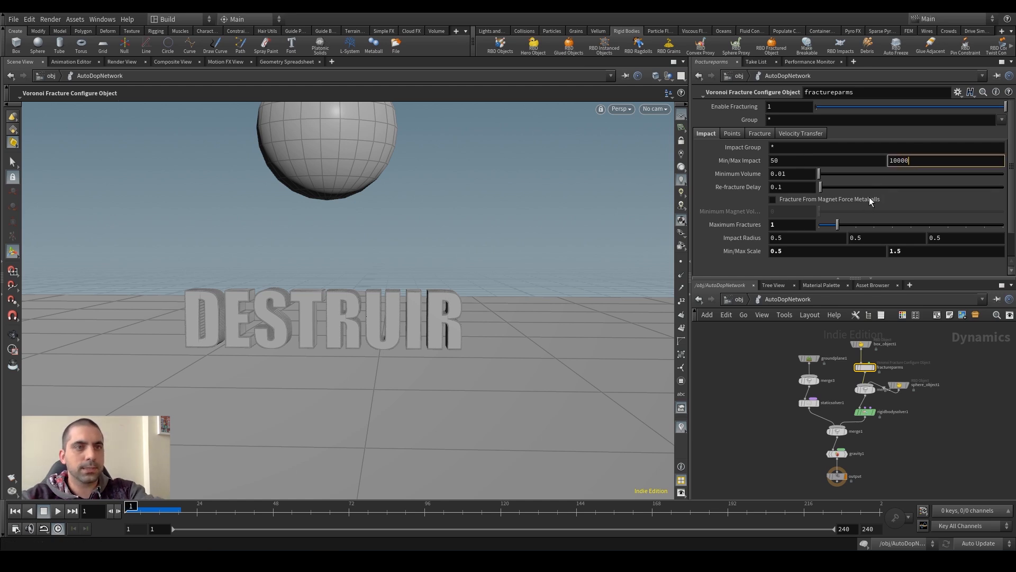
key(Return)
click(785, 161)
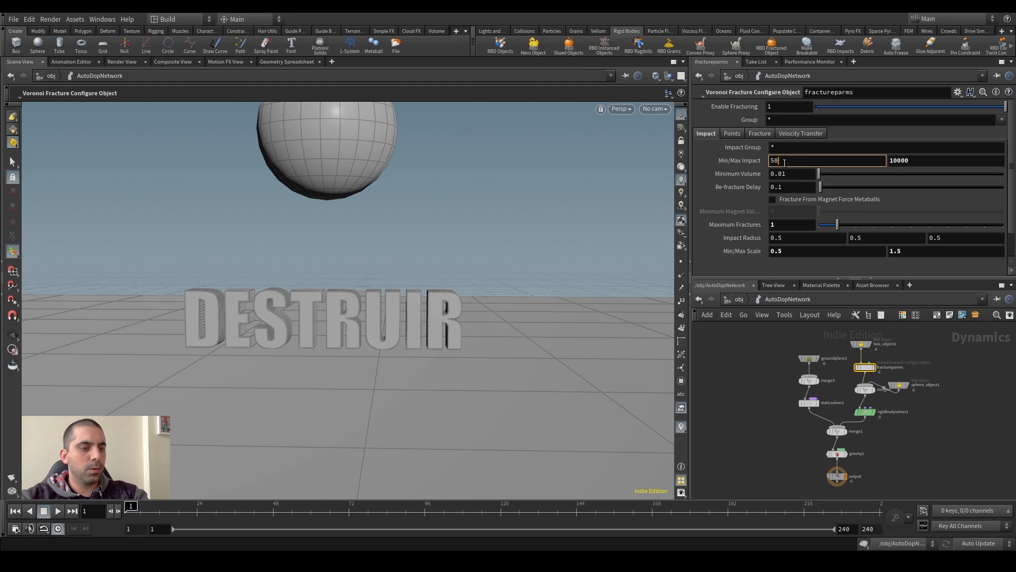
text(0)
key(Return)
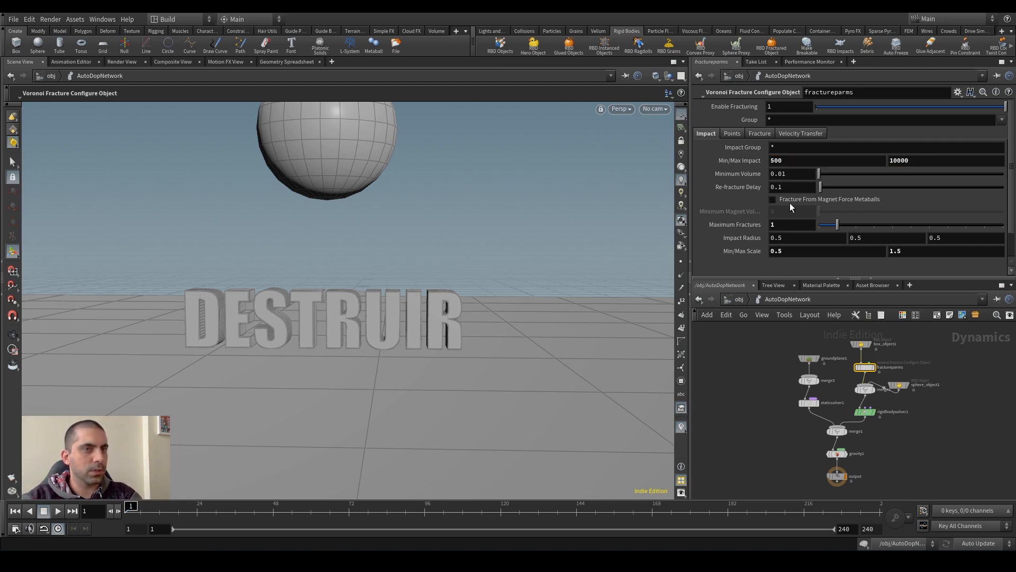
Step: Play the simulation forward and backward several times to examine how the sphere fractures the lettering
key(Up)
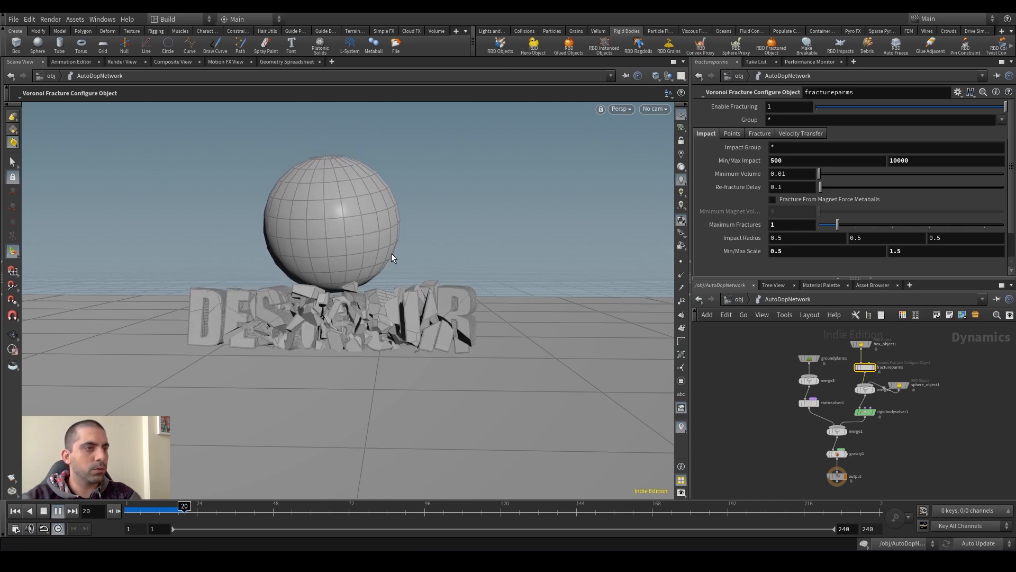
key(Down)
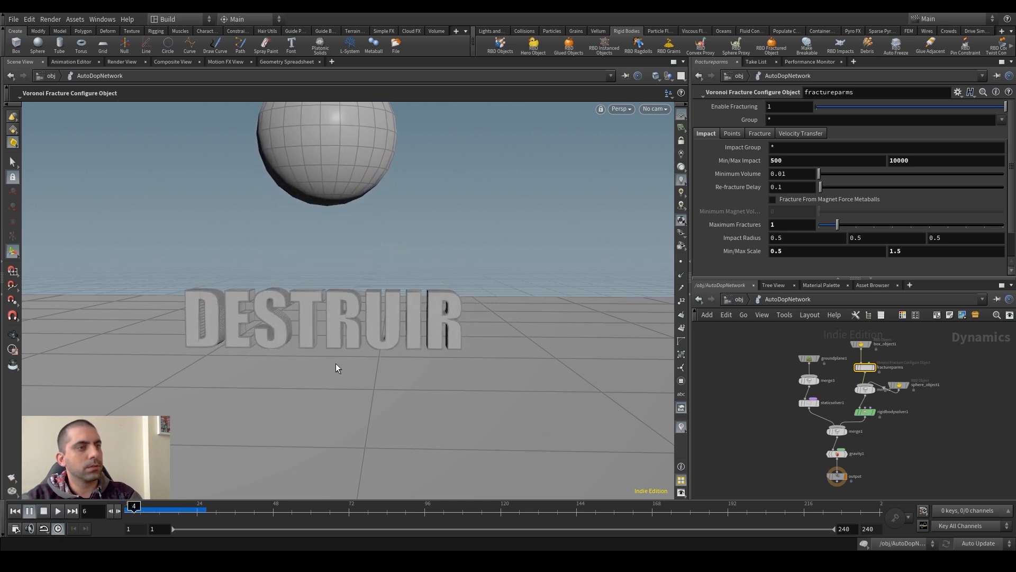
key(Up)
key(Down)
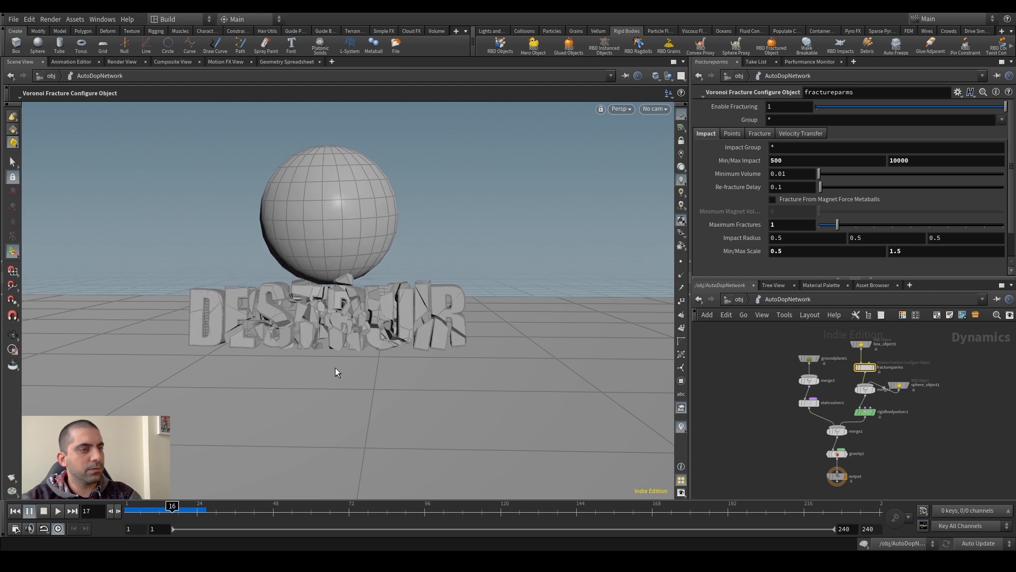
key(Up)
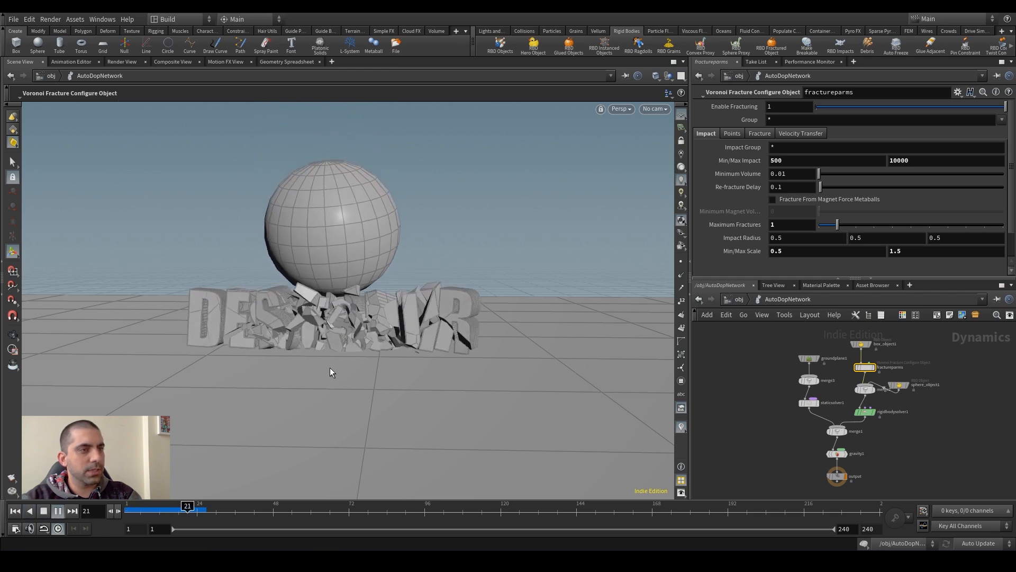
key(Down)
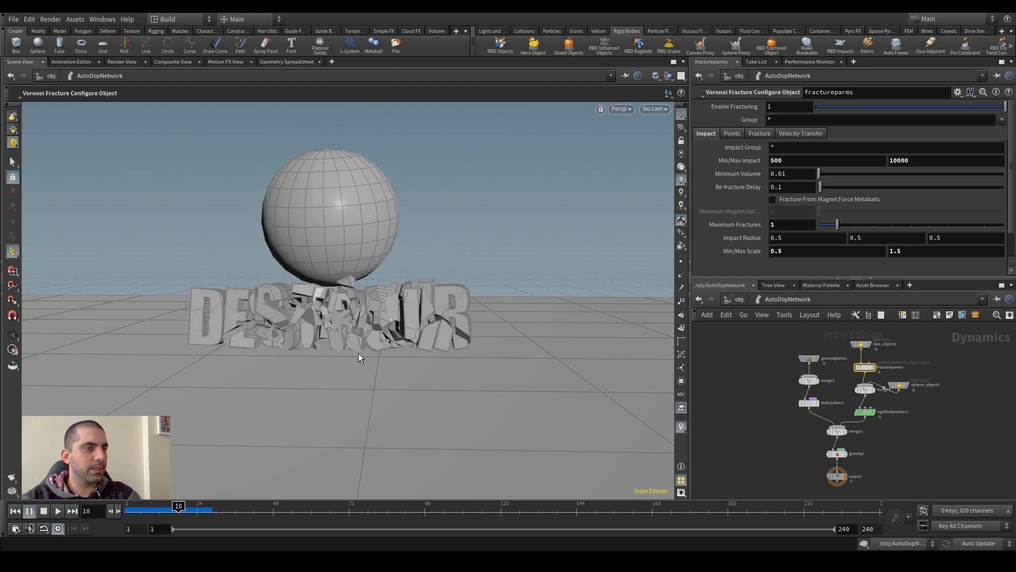
key(Up)
key(Down)
Step: Examine the lettering from a lower front view and a raised angled view while replaying the start of the simulation
key(Escape)
mouse_move(358, 332)
mouse_down()
mouse_move(404, 297)
mouse_move(351, 334)
mouse_move(322, 334)
mouse_move(354, 326)
mouse_up()
key(Return)
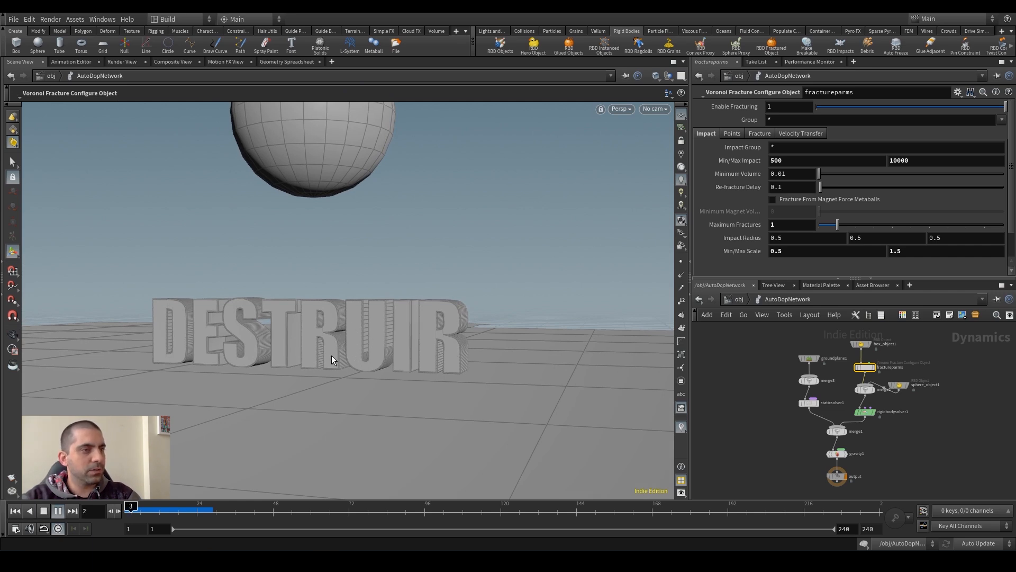
key(Escape)
drag(282, 357, 351, 340)
key(Return)
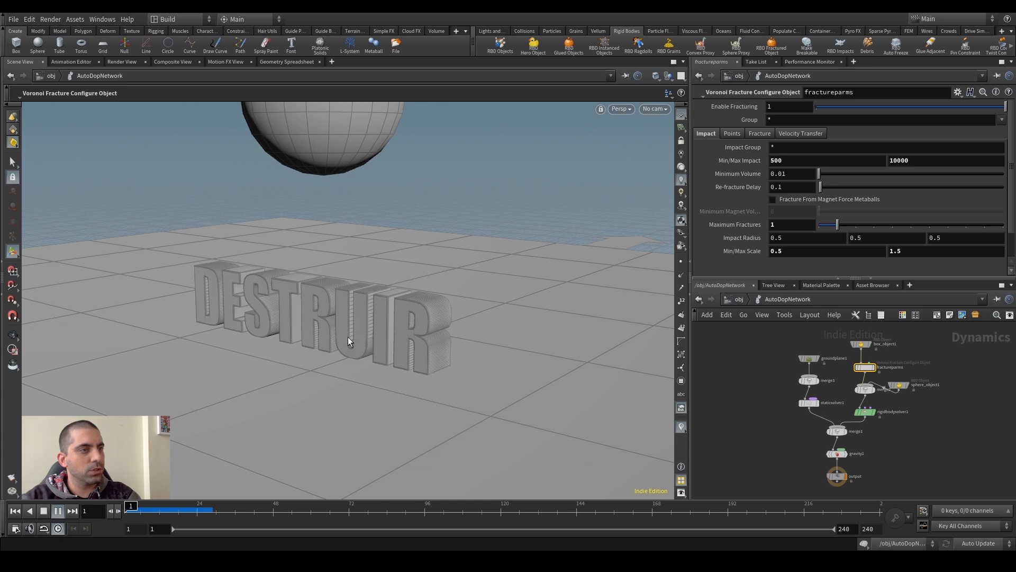
Step: Replay the simulation from frame 1 at different angles to examine how the falling sphere shatters the DESTRUIR text
key(Up)
key(Down)
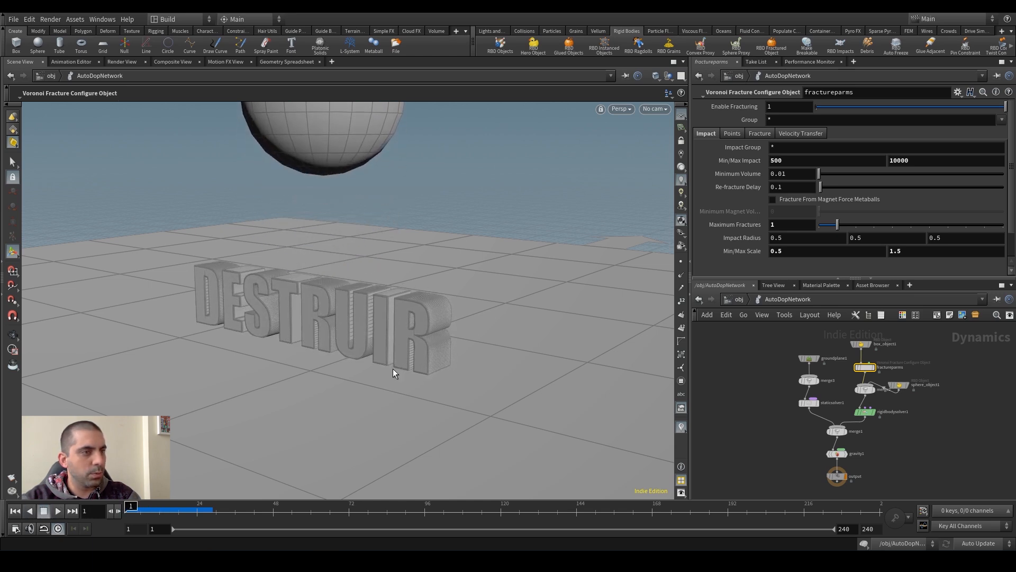
key(ctrl+Up)
key(Up)
key(Down)
key(Escape)
drag(320, 345, 345, 334)
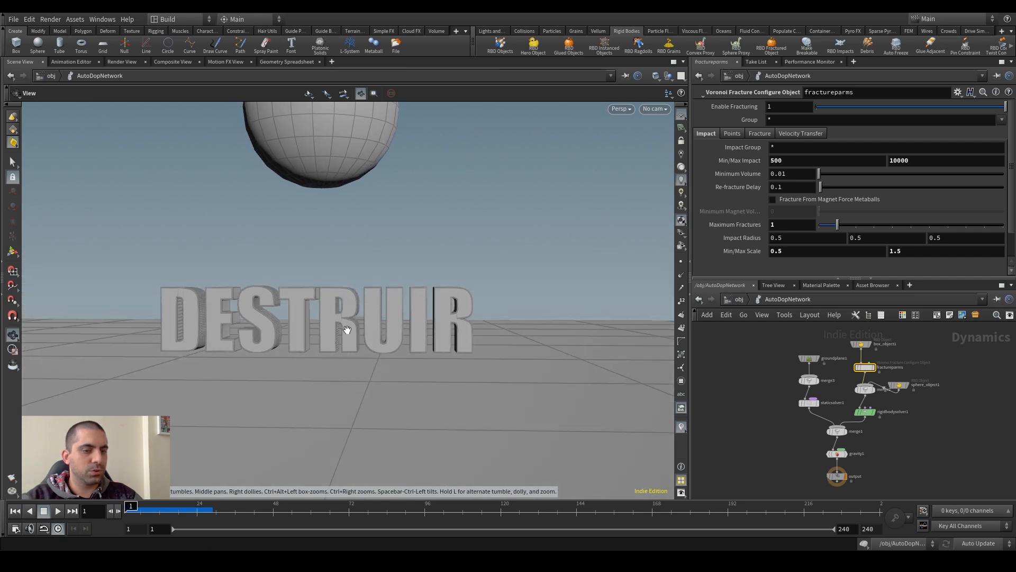
key(Return)
key(Up)
key(Down)
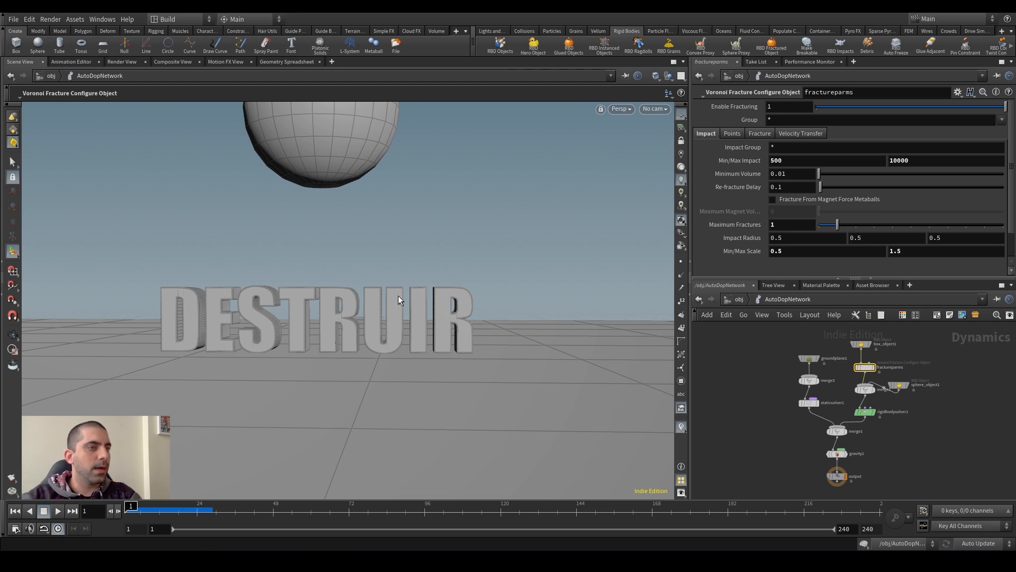
drag(411, 290, 389, 316)
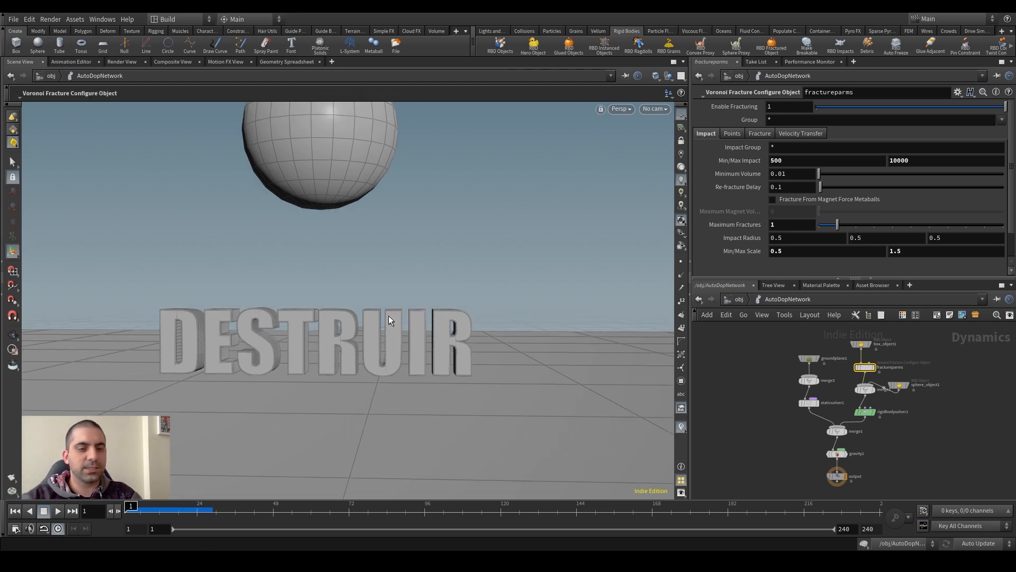
key(Up)
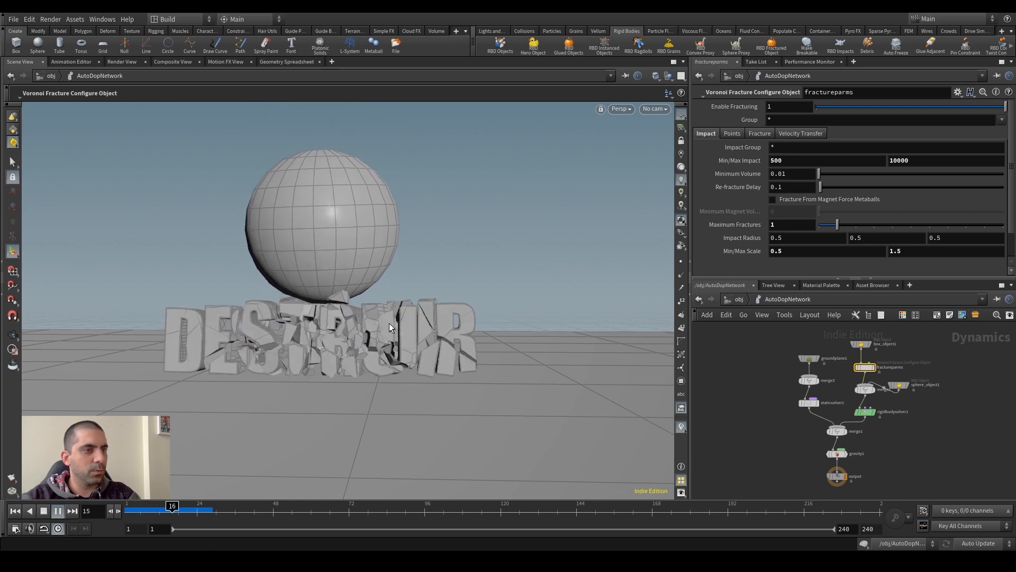
key(ctrl+Up)
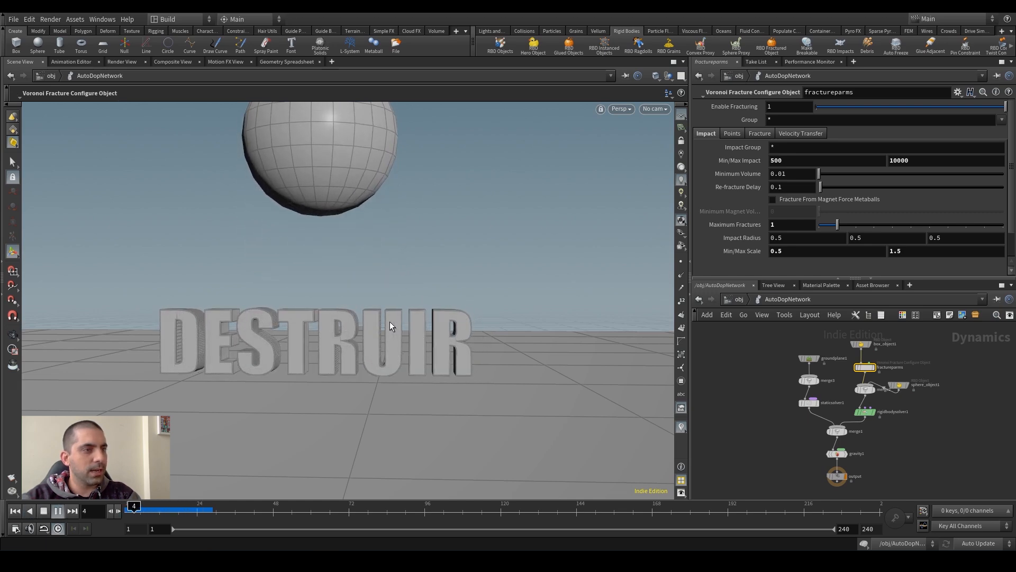
Step: Examine the DESTRUIR text close up while replaying the opening frames of the simulation, returning to a frontal overview
drag(376, 340, 357, 344)
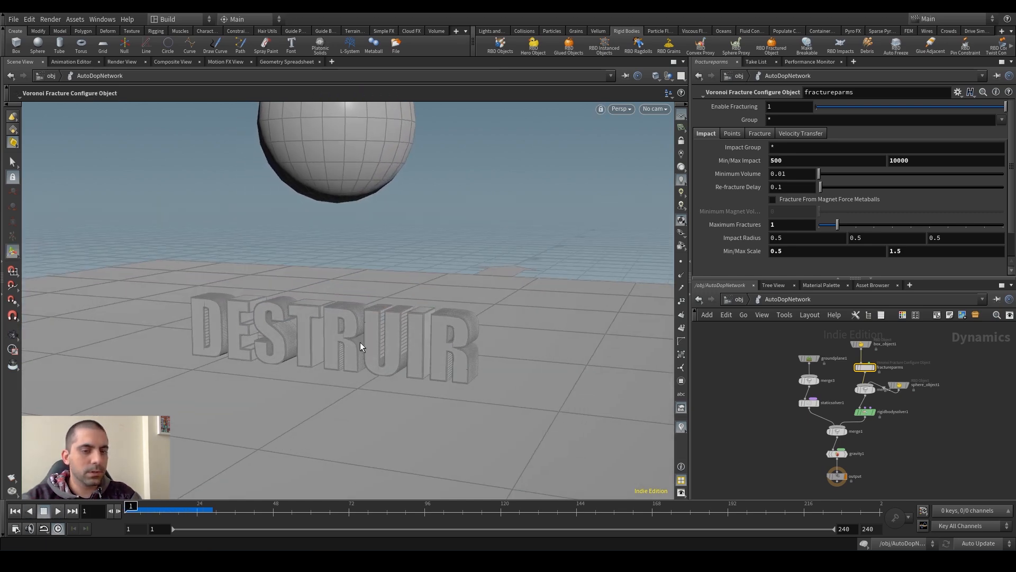
key(ctrl+Up)
alt+right_drag(446, 347, 495, 308)
alt+drag(443, 344, 386, 356)
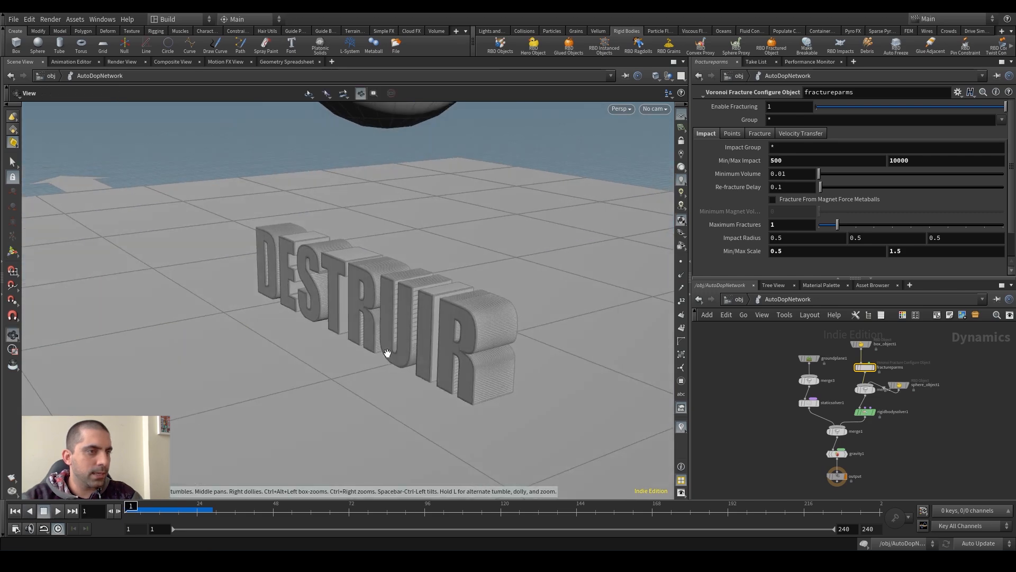
alt+right_drag(386, 356, 523, 309)
key(Up)
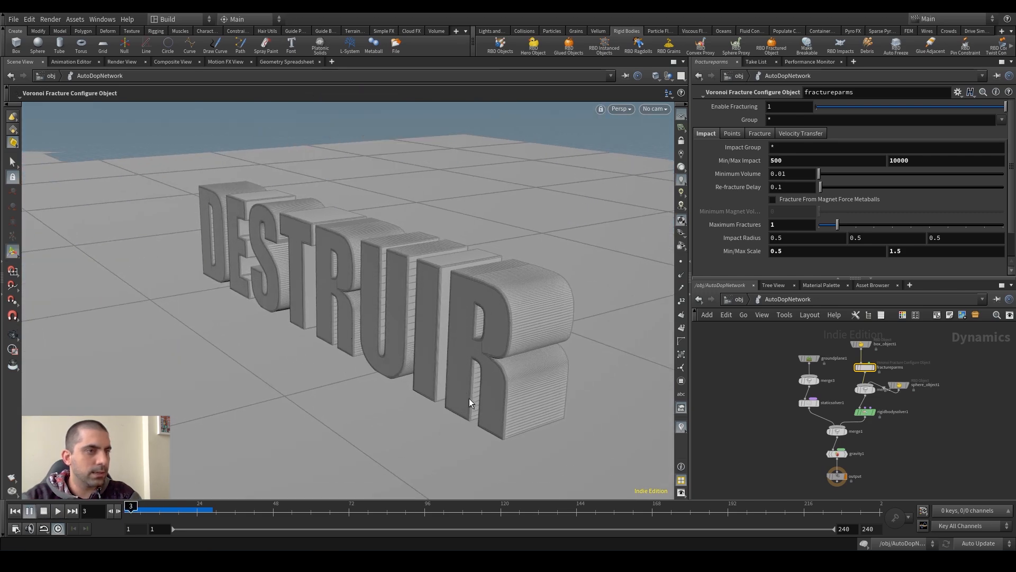
key(ctrl+Up)
key(Up)
key(ctrl+Up)
key(Escape)
drag(470, 373, 374, 275)
key(Return)
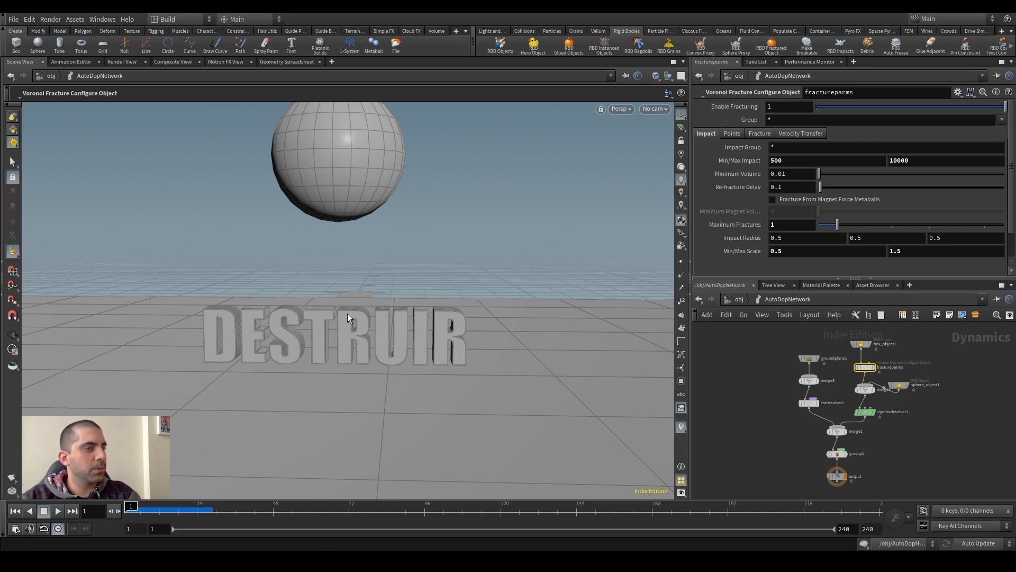
Step: Step through frames 12 to 14 in a low frontal view to locate the moment the sphere hits the text
key(Escape)
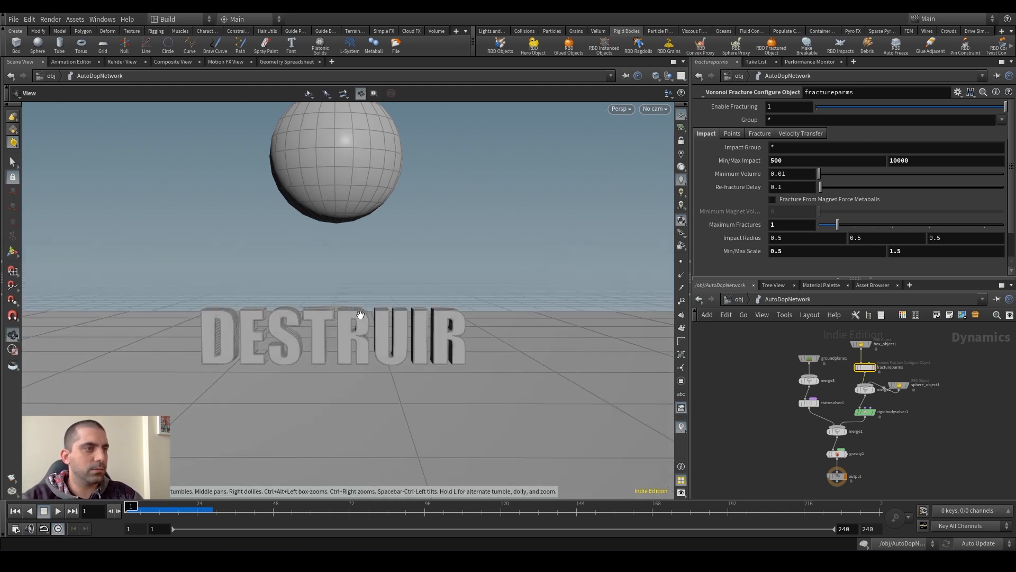
middle_drag(363, 310, 353, 331)
key(Return)
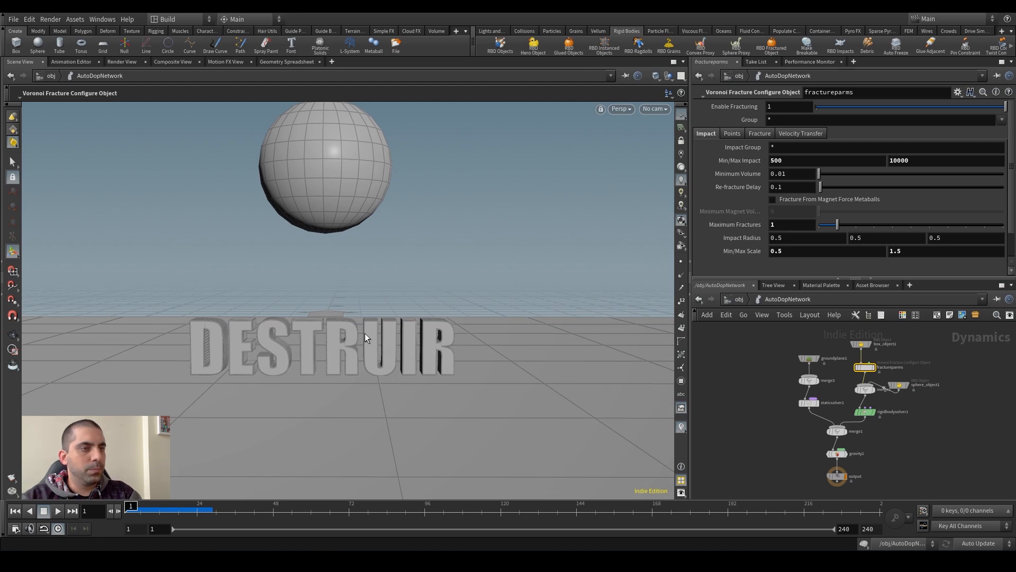
key(Up)
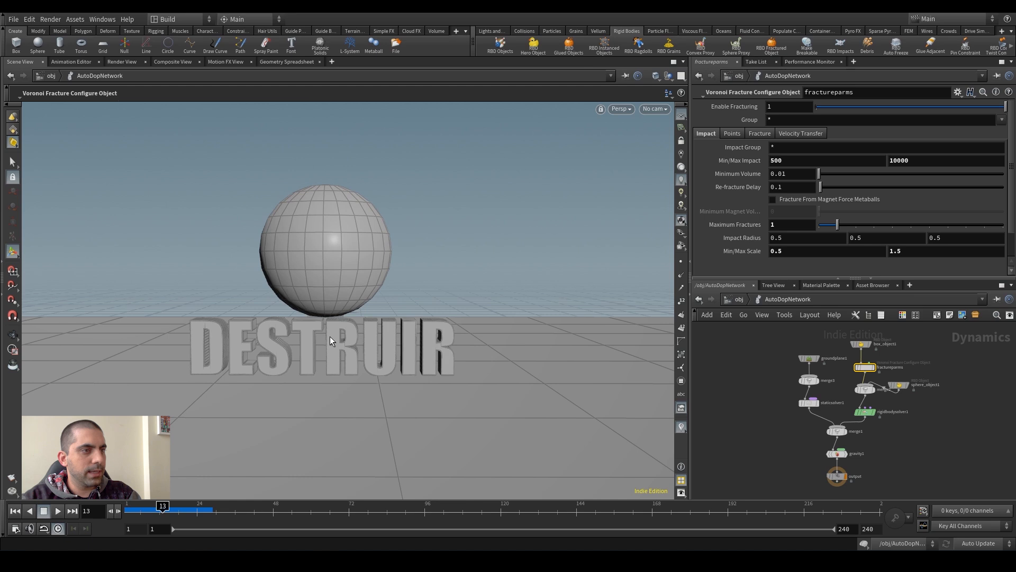
alt+drag(329, 339, 334, 345)
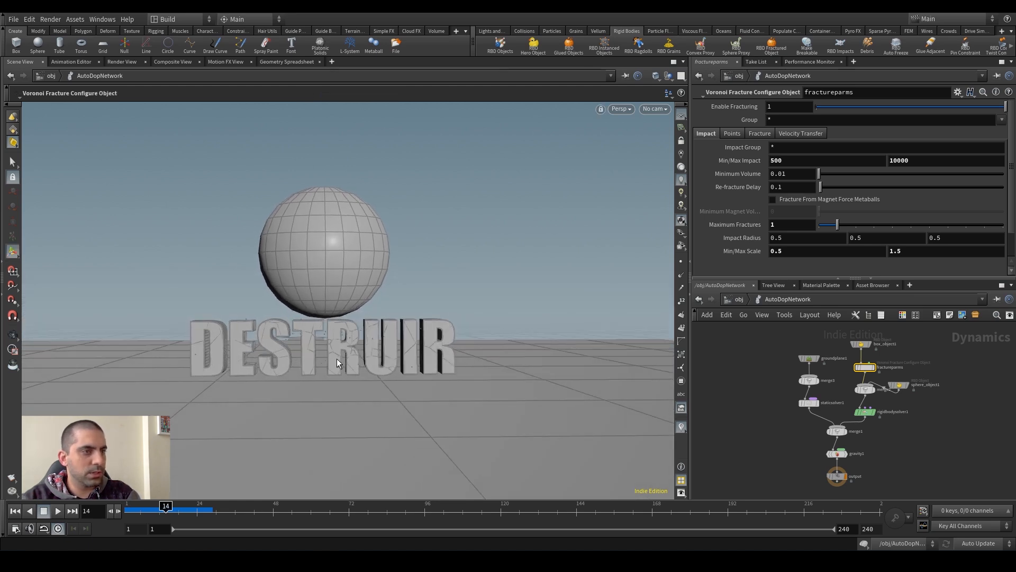
key(Left)
key(Left)
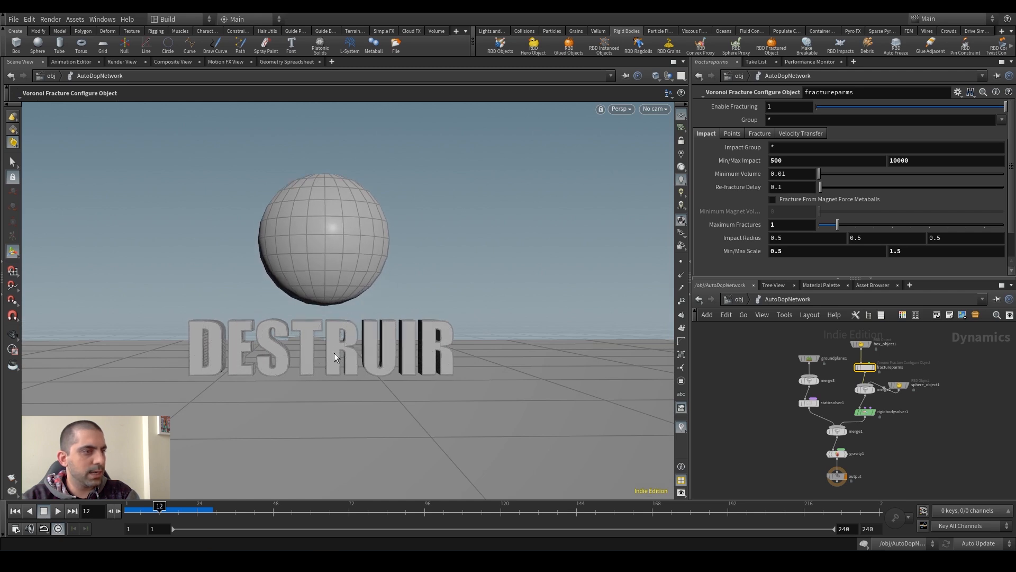
key(Right)
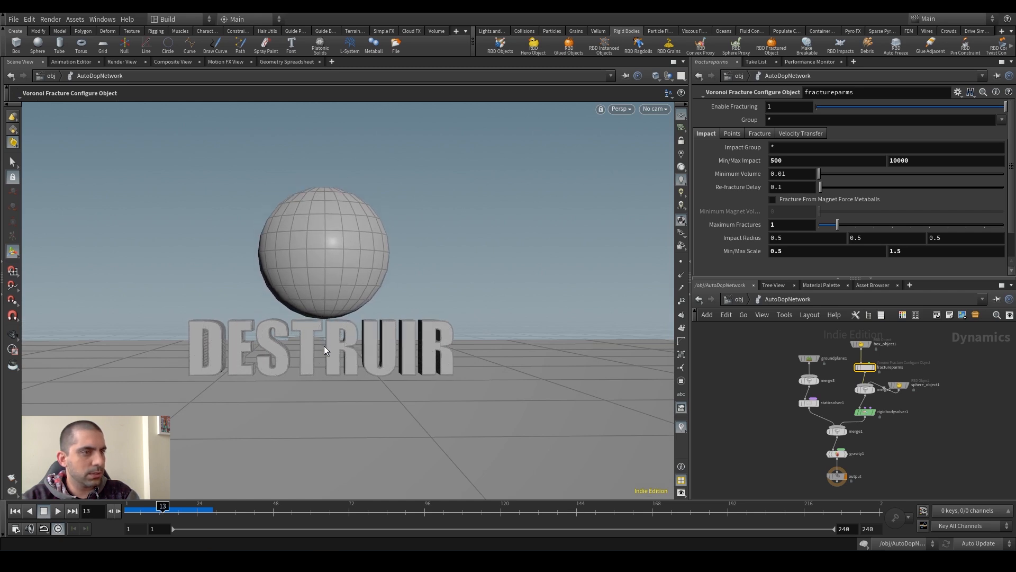
alt+drag(335, 330, 329, 357)
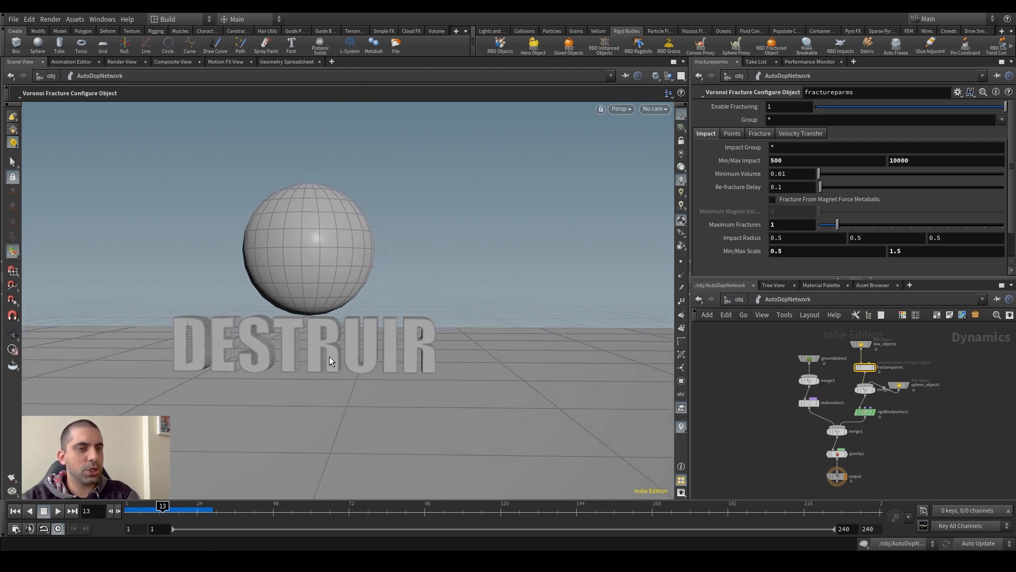
Step: Replay the simulation from the first frame and park the playhead at frame 13, just before the text cracks
key(ctrl+Up)
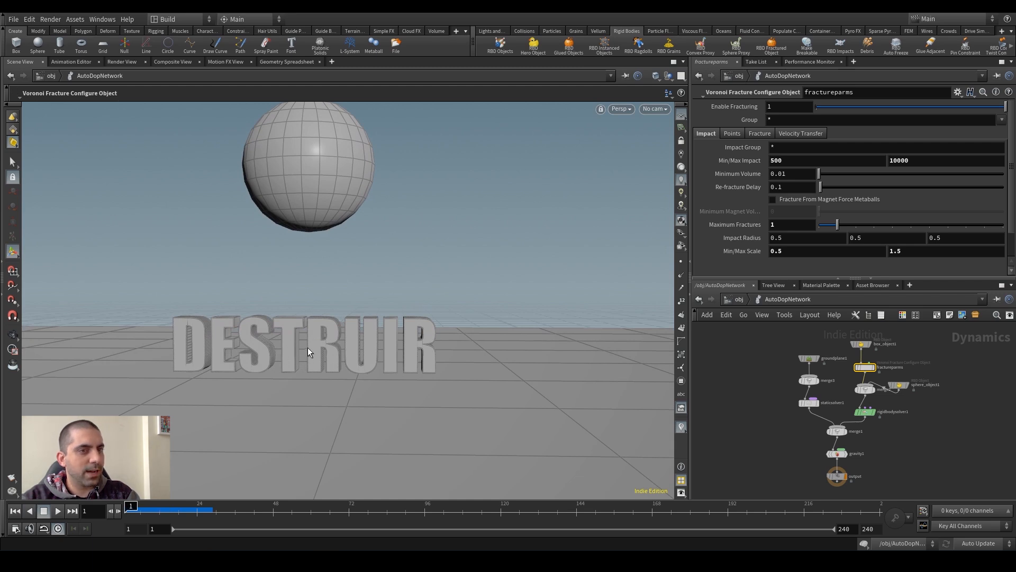
key(Up)
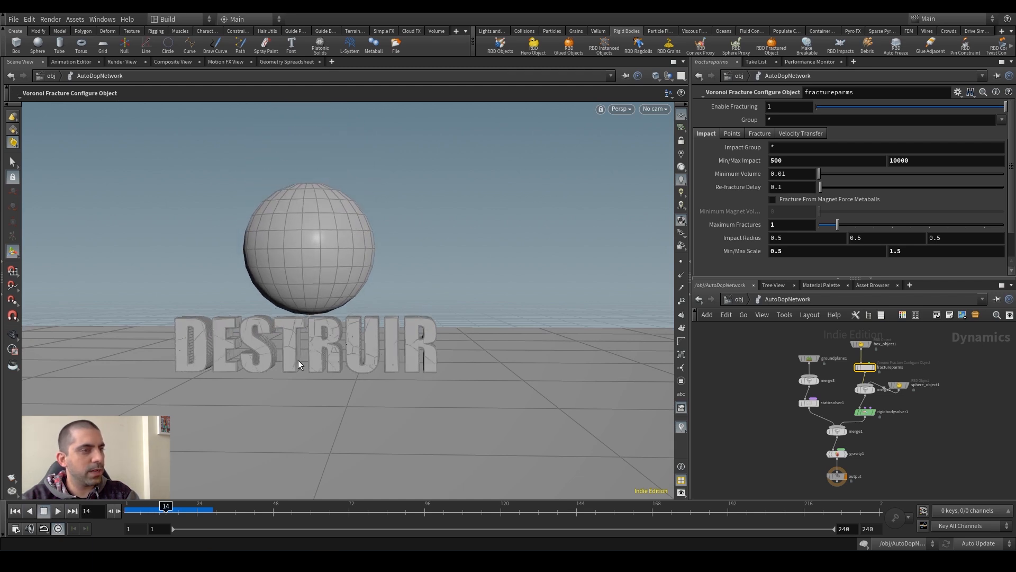
key(Escape)
drag(307, 364, 320, 360)
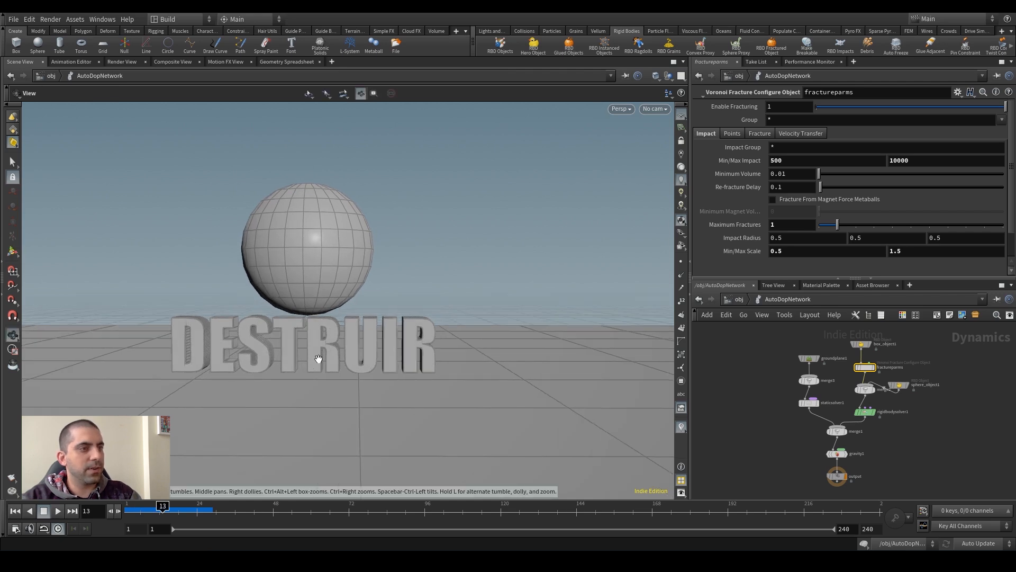
key(Return)
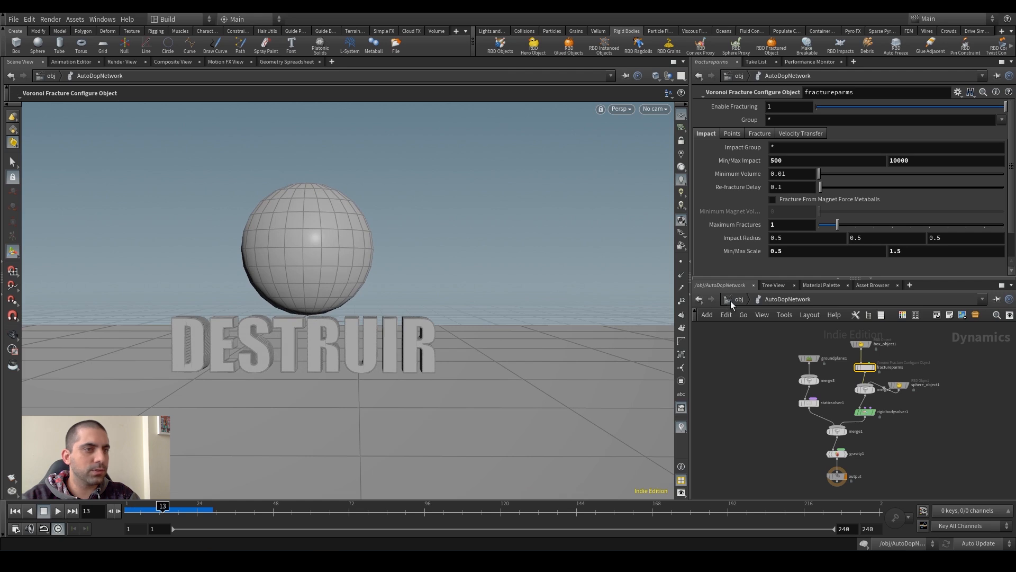
Step: Rename the box_object1 RBD Object node in the AutoDopNetwork as lettering
mouse_move(859, 341)
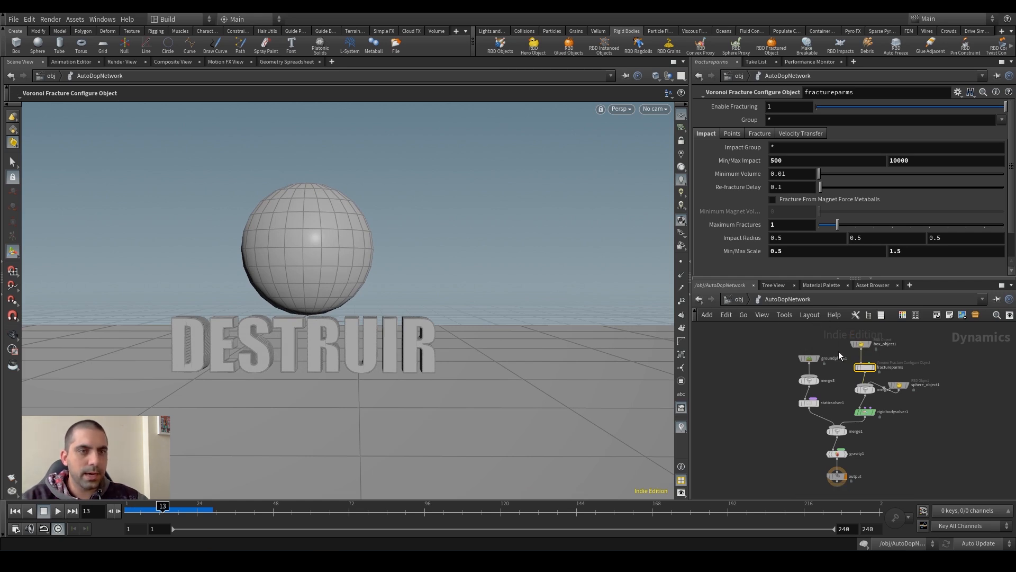
scroll(834, 350, up, 5)
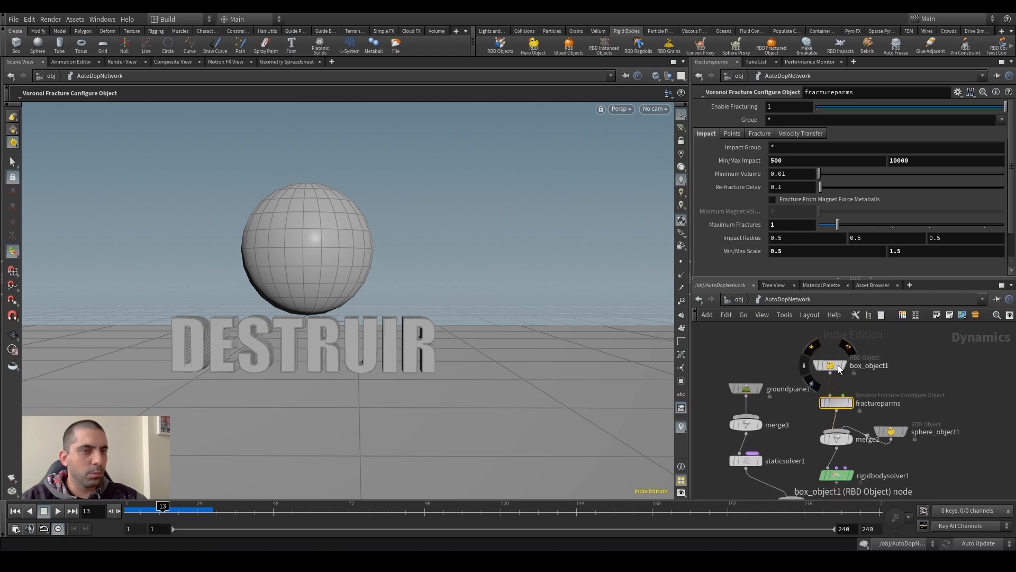
click(840, 369)
double_click(883, 367)
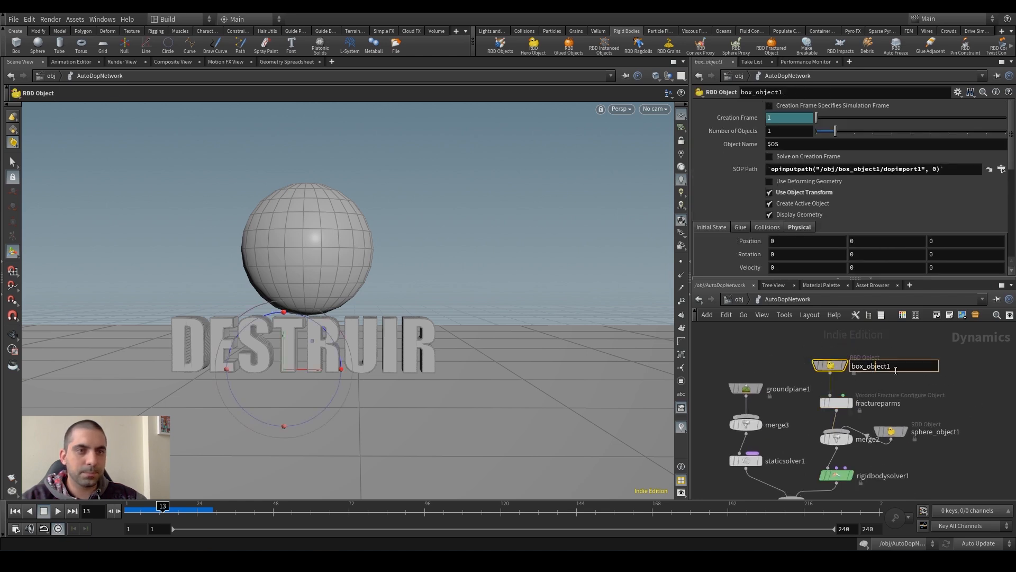
drag(909, 369, 705, 358)
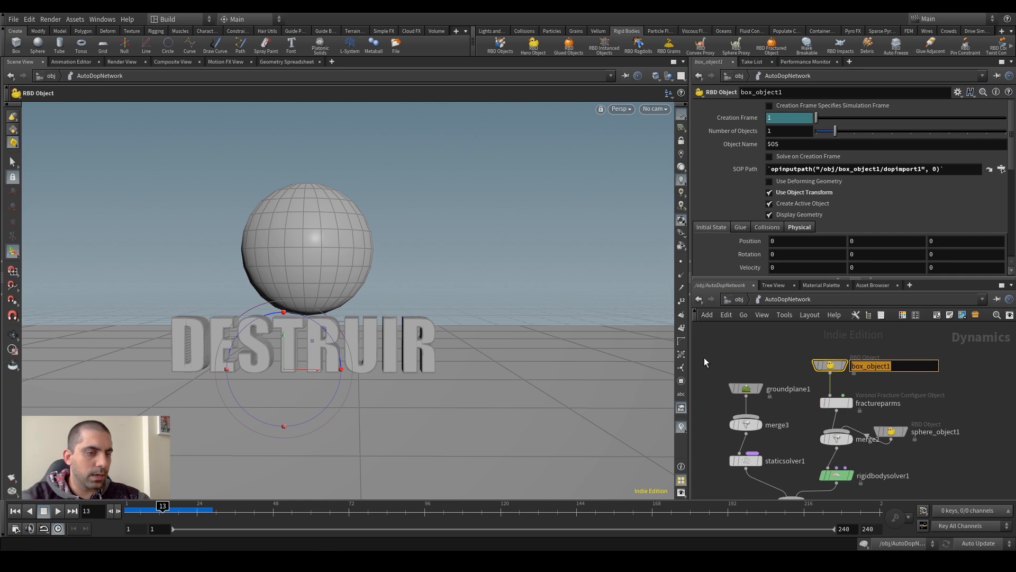
text(lettering)
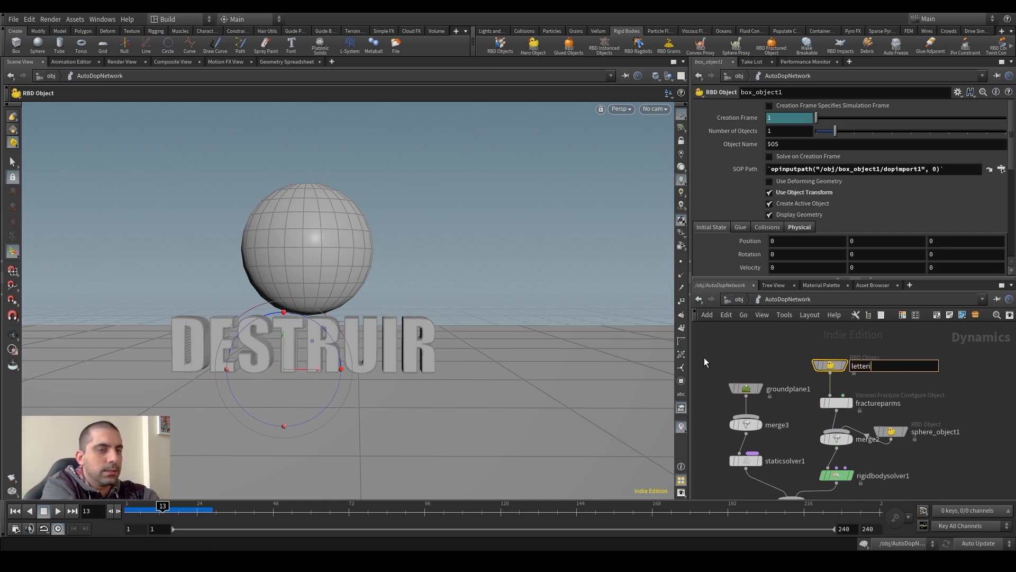
key(Return)
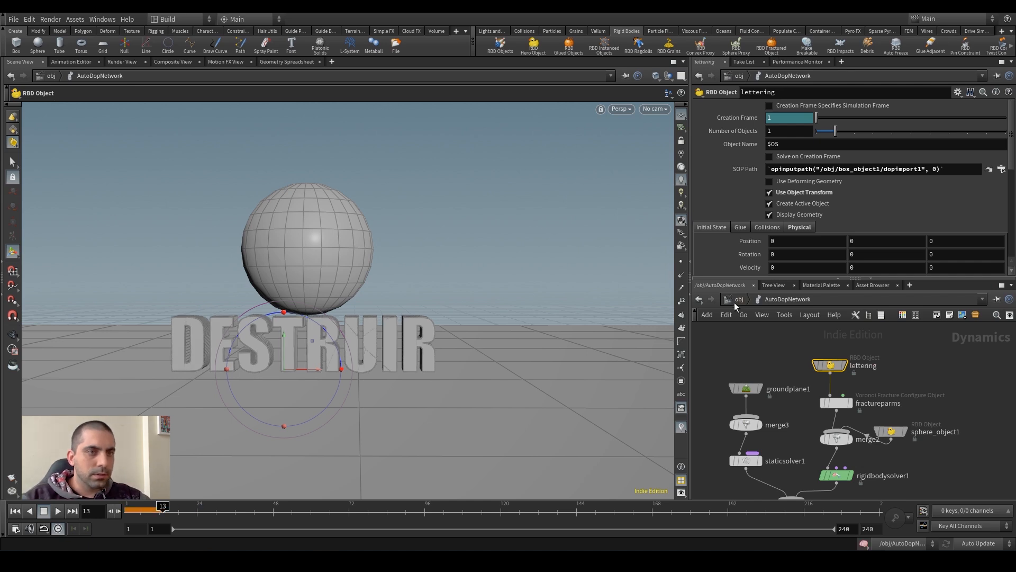
Step: Go up to the obj level and rename the box_object1 Geometry node as lettering
click(735, 301)
double_click(827, 367)
drag(853, 368, 694, 363)
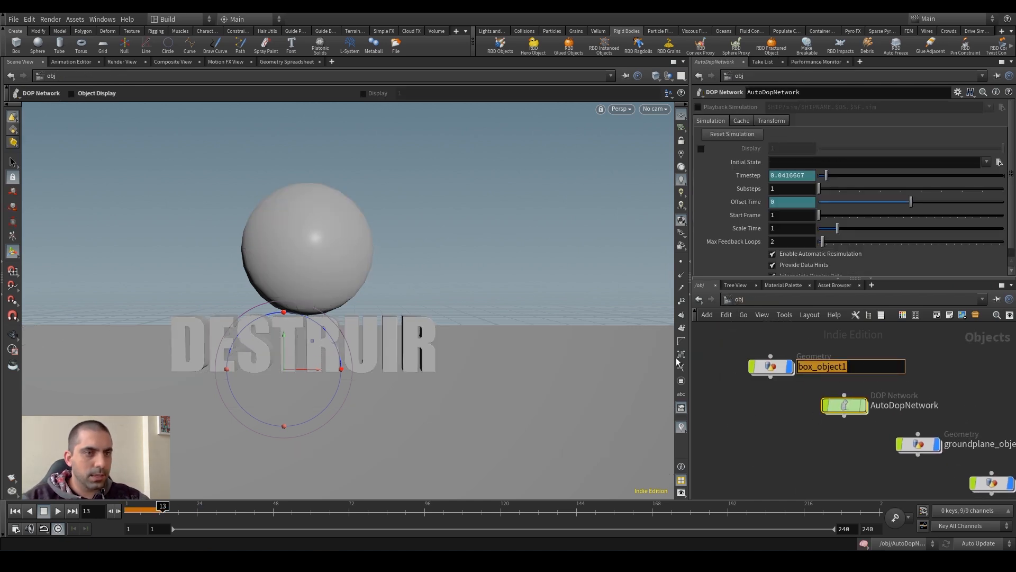
text(lettering)
key(Return)
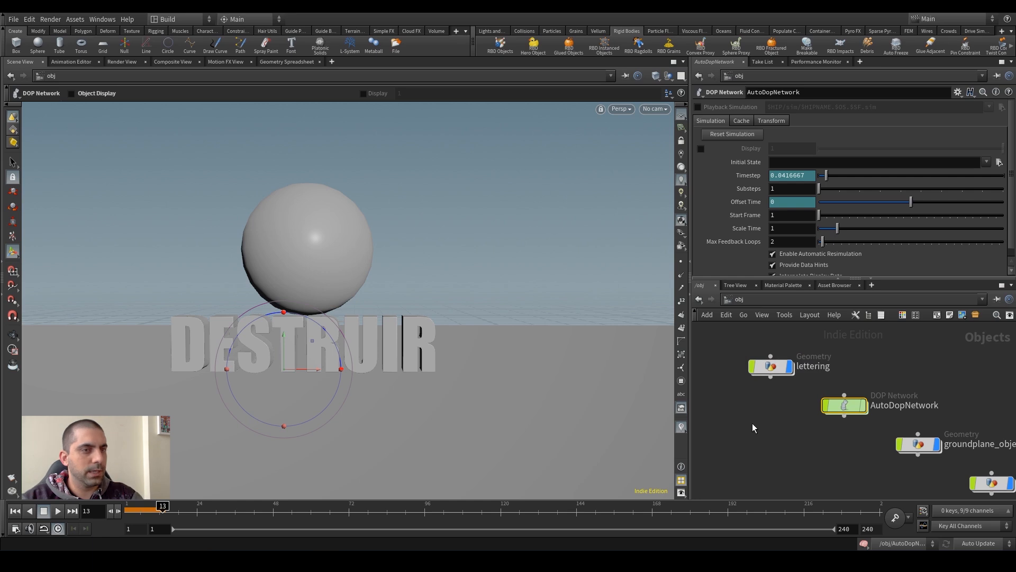
Step: Apply Activate Objects to the lettering geometry at frame 13 and align the resulting RBD Keyframe Active node beneath the lettering node
click(776, 369)
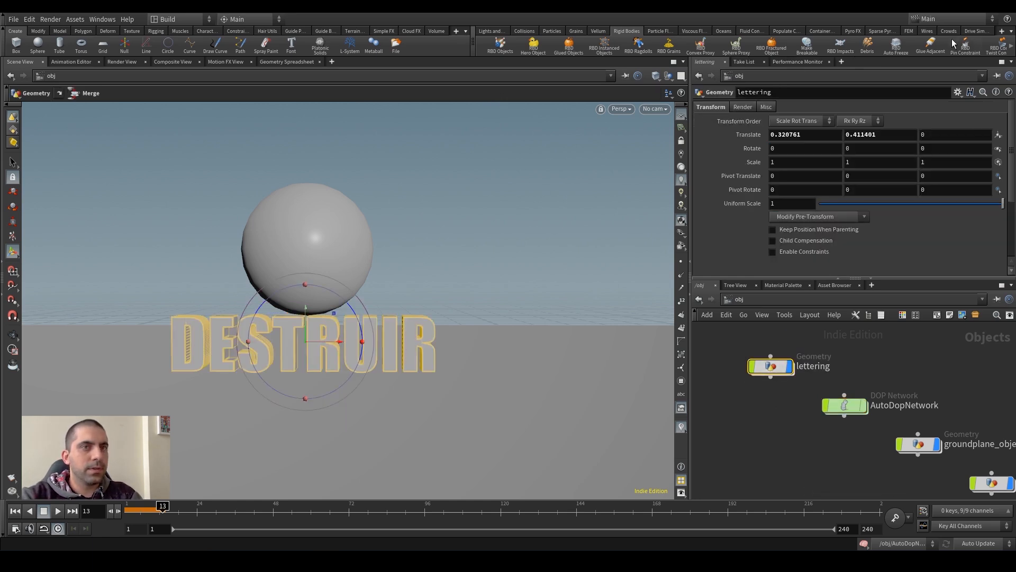
click(972, 31)
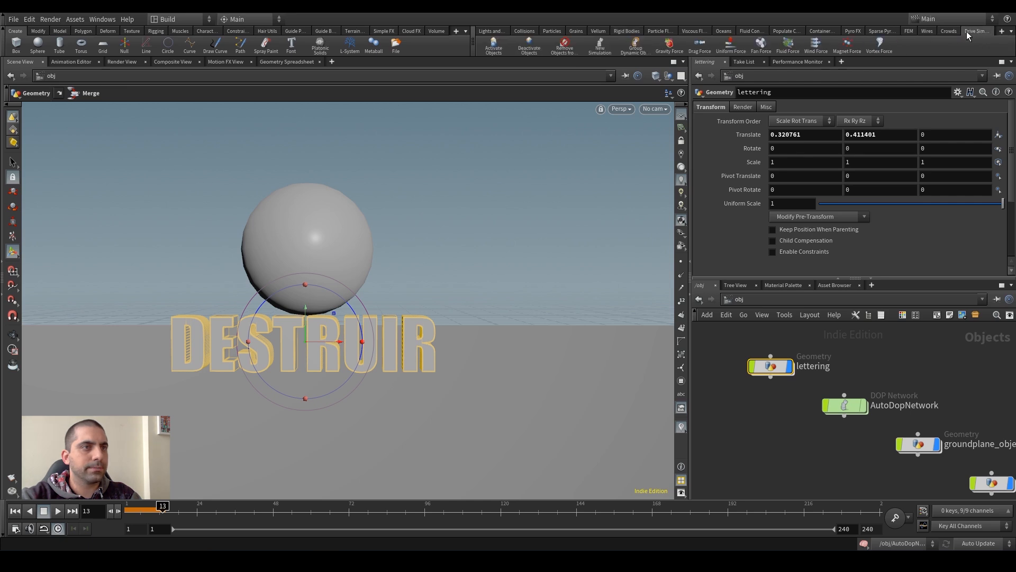
click(495, 42)
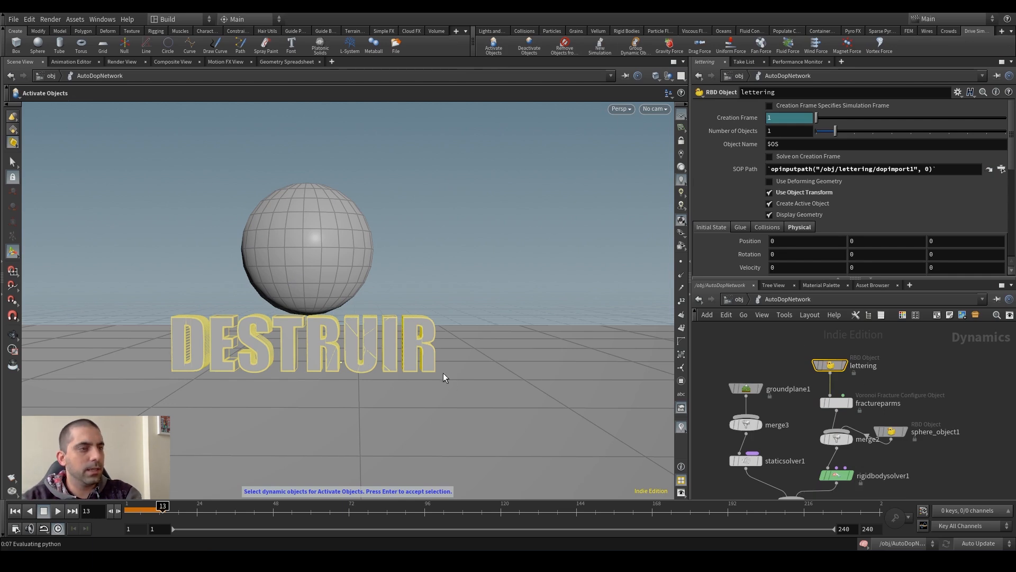
key(Return)
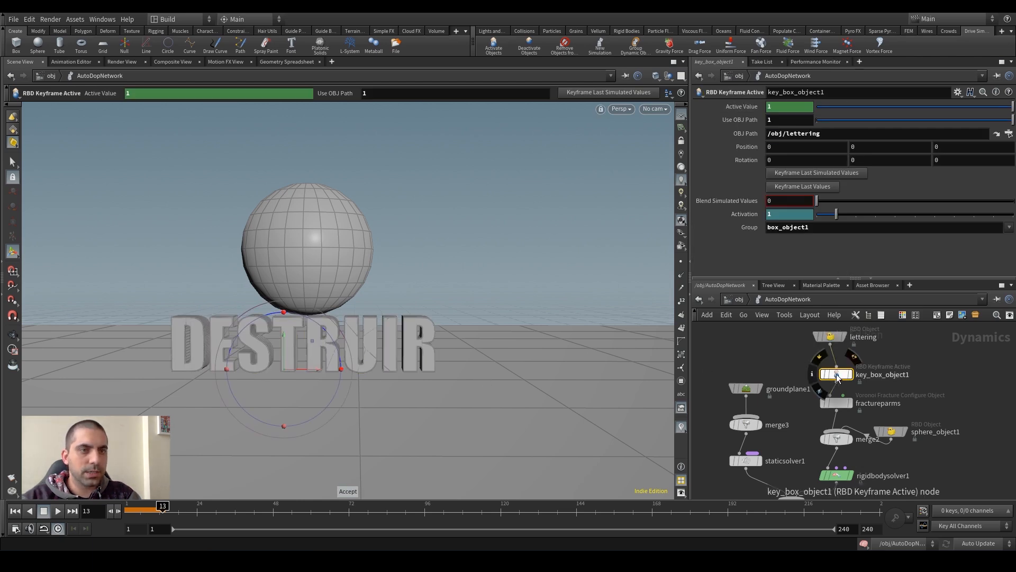
drag(836, 376, 830, 373)
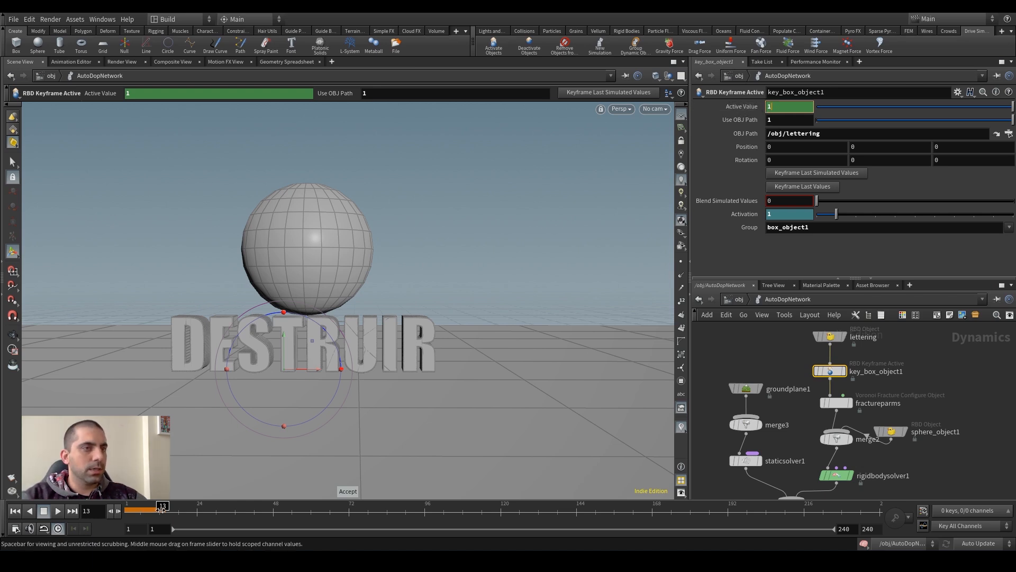
mouse_move(162, 507)
mouse_down()
mouse_move(122, 517)
mouse_move(162, 515)
mouse_up()
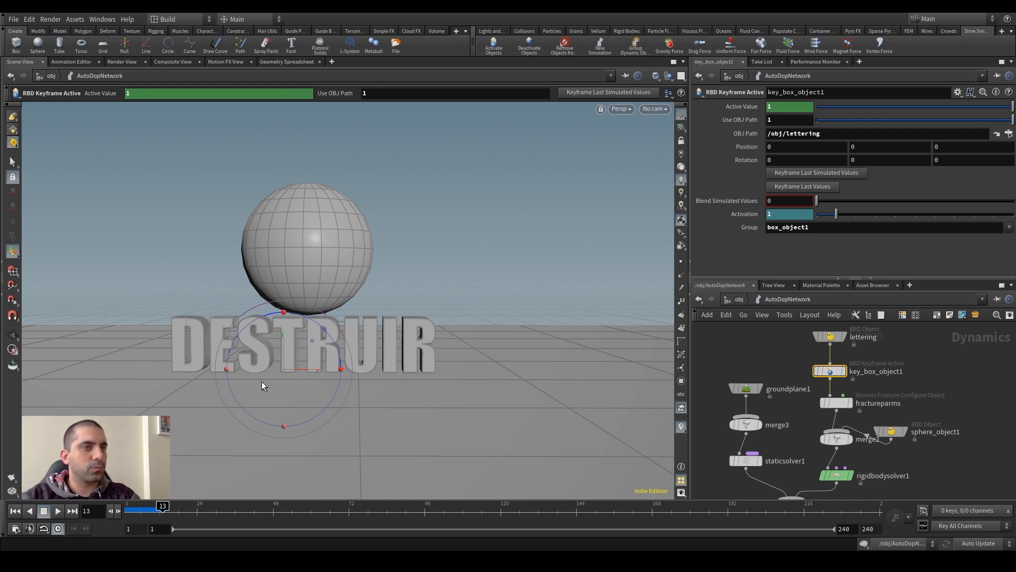
Step: Delete the keyframed channel from key_box_object1's Active Value and set it to the expression $F >= 13
right_click(775, 108)
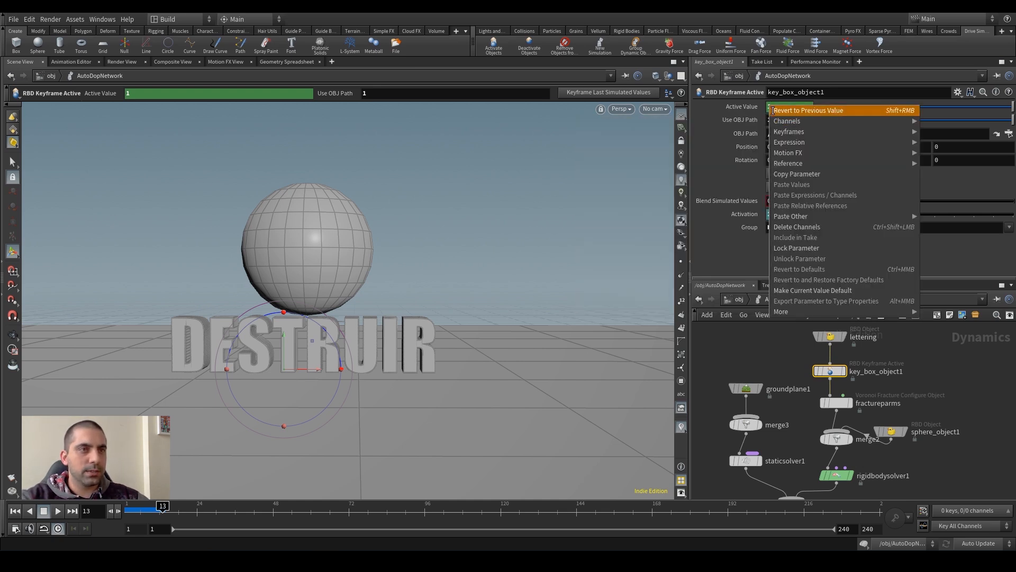
click(789, 228)
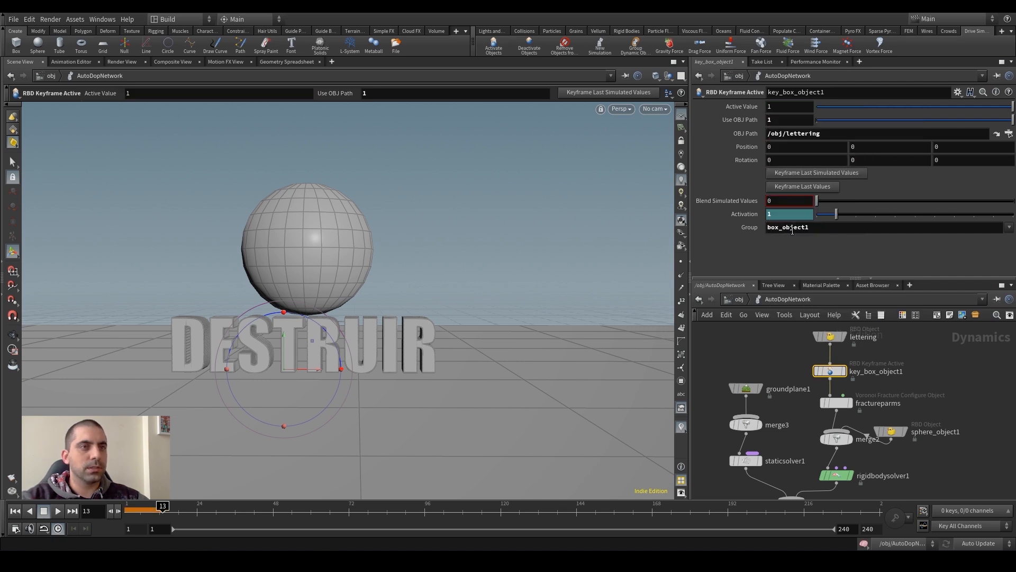
click(775, 107)
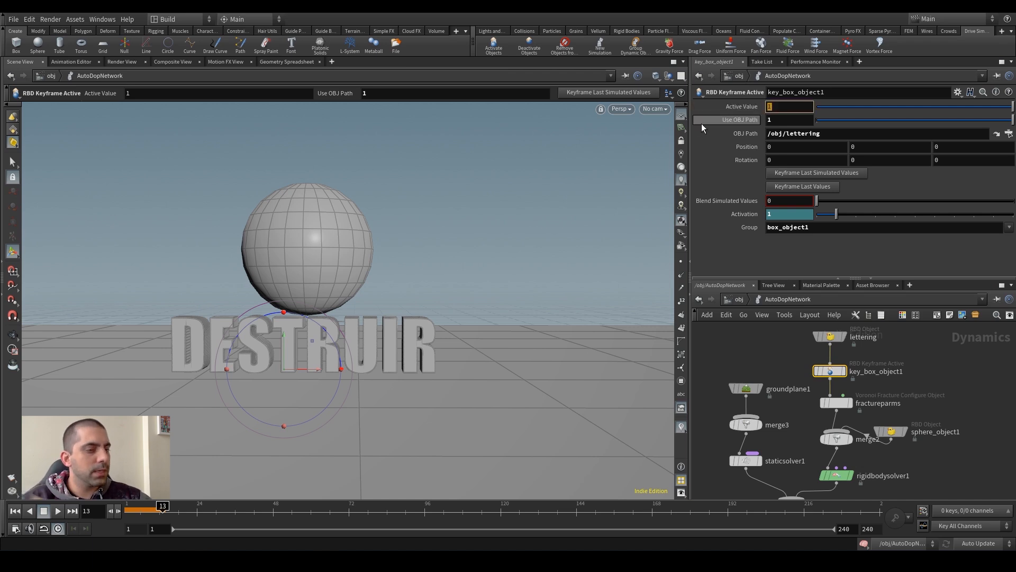
text($F)
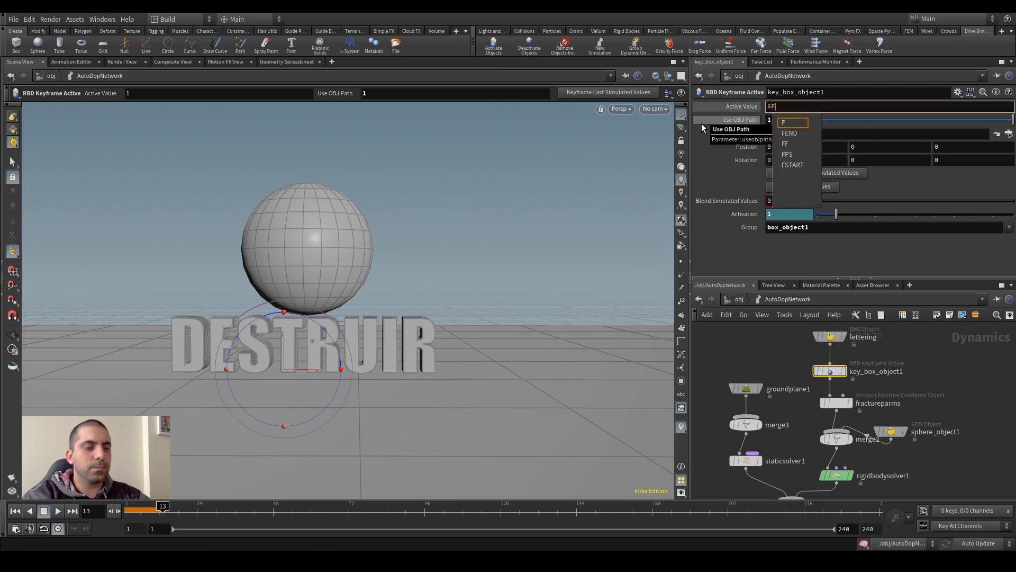
text( >)
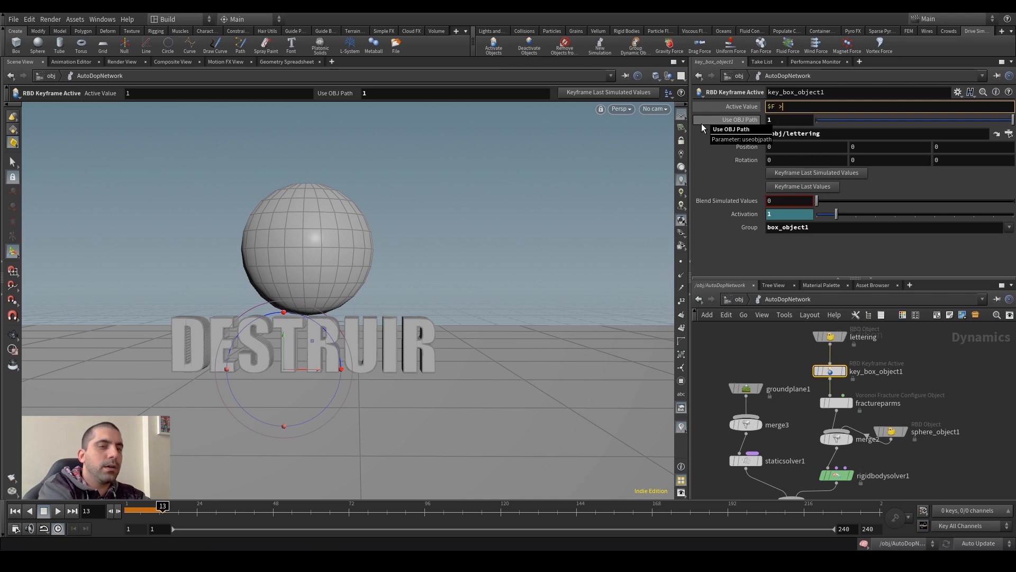
text(= )
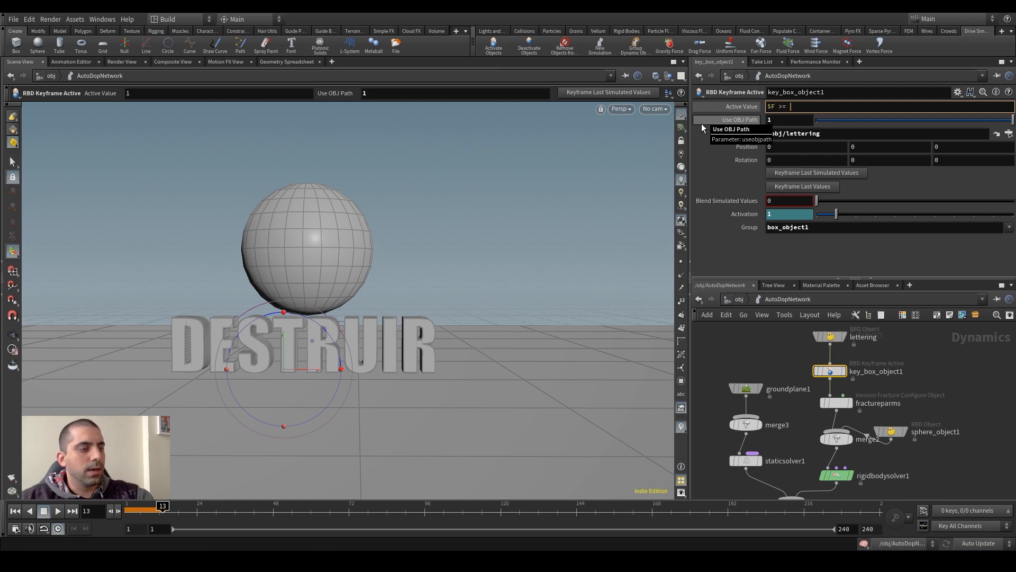
text(13)
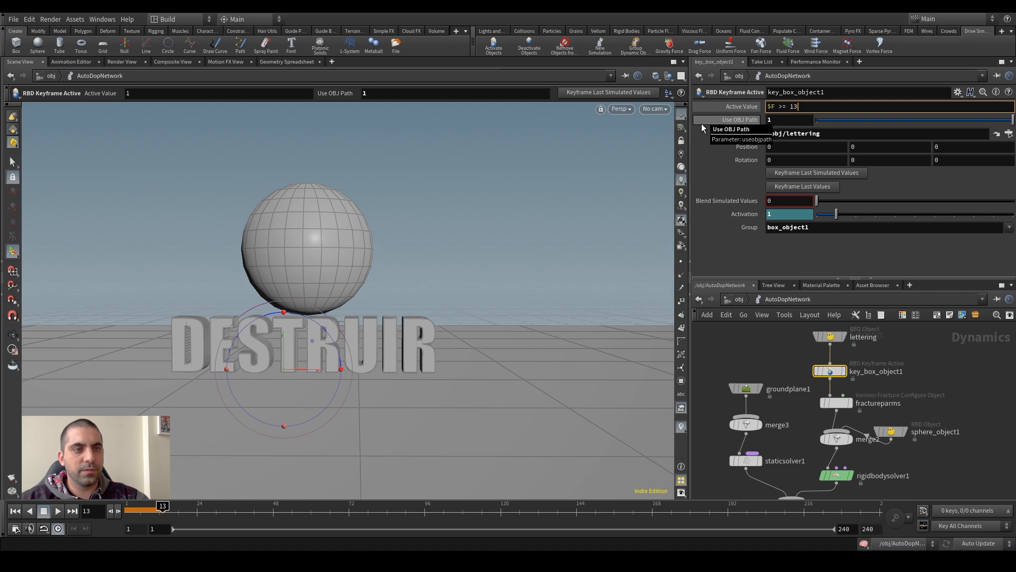
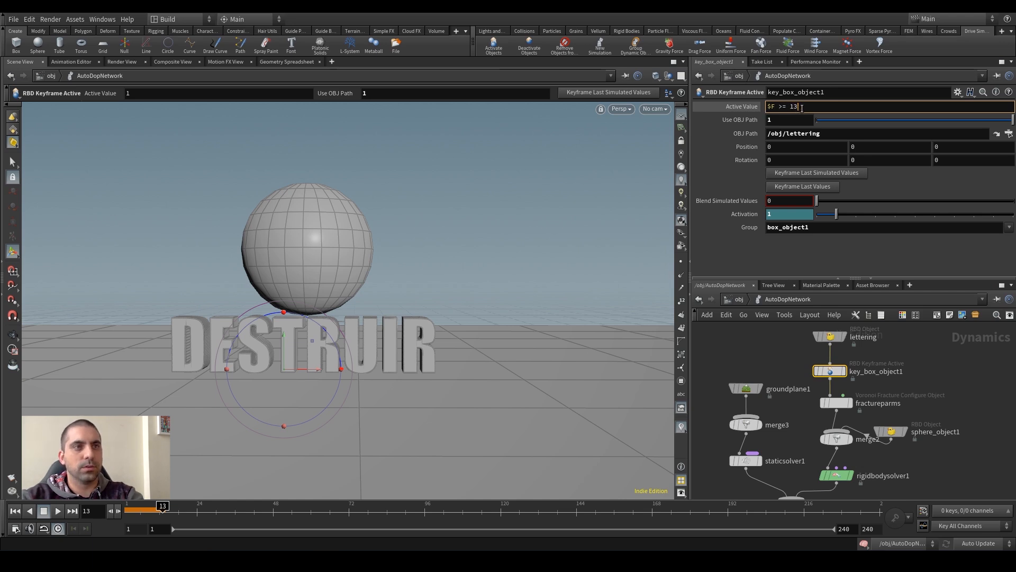
key(Return)
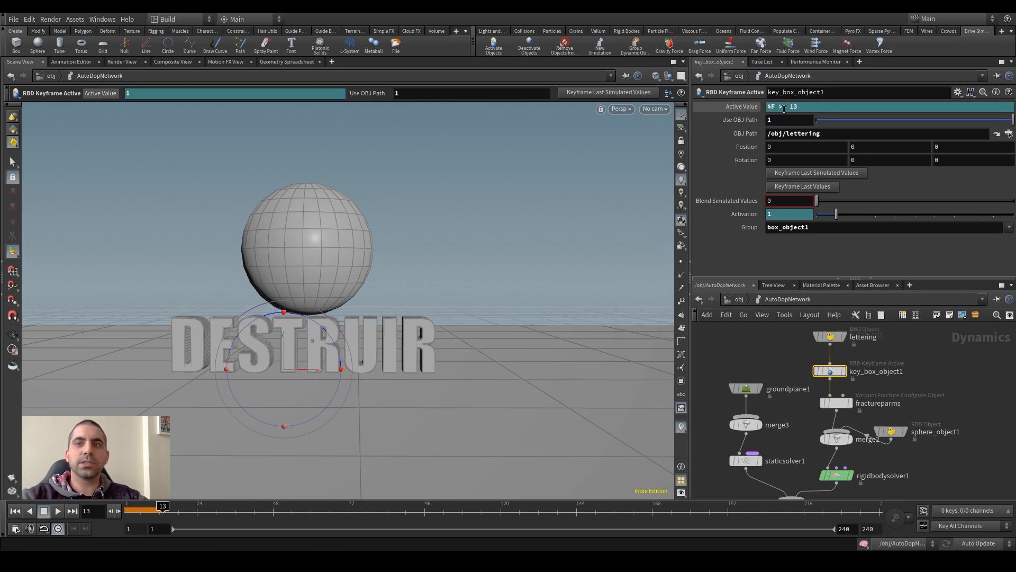
Step: Toggle the Active Value between its expression and its evaluated result to check it at frame 13
click(747, 107)
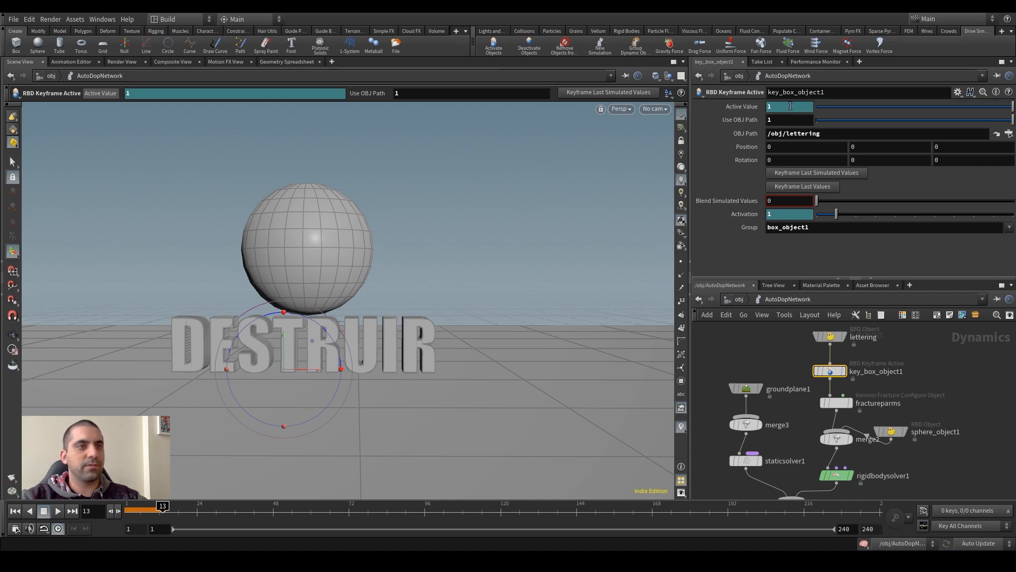
click(748, 107)
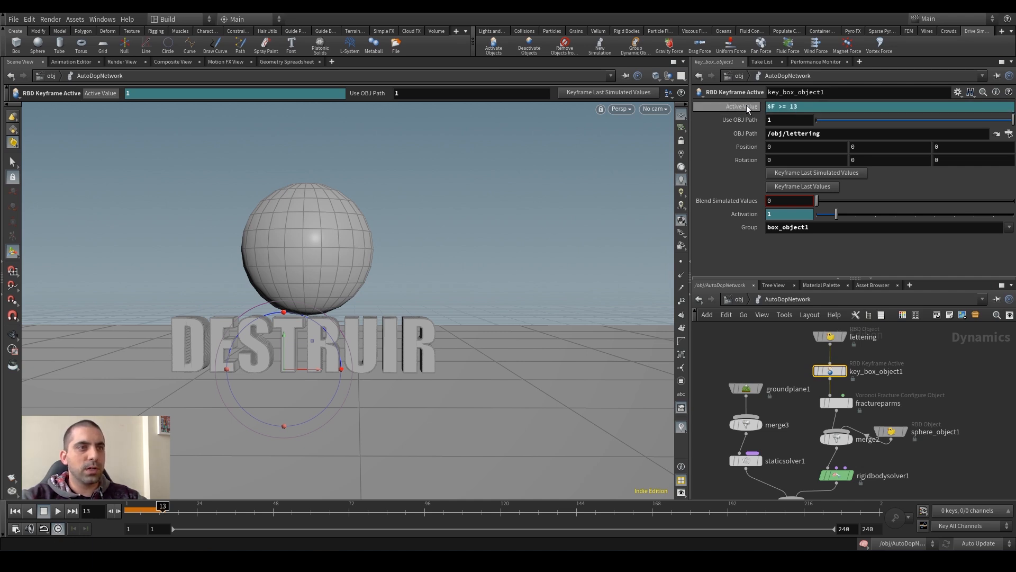
click(742, 106)
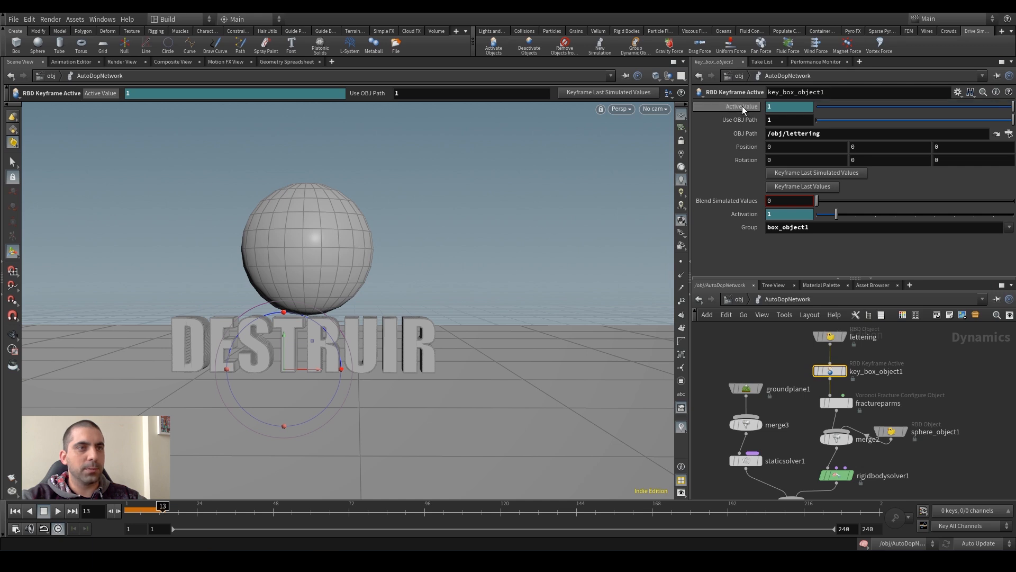
click(746, 107)
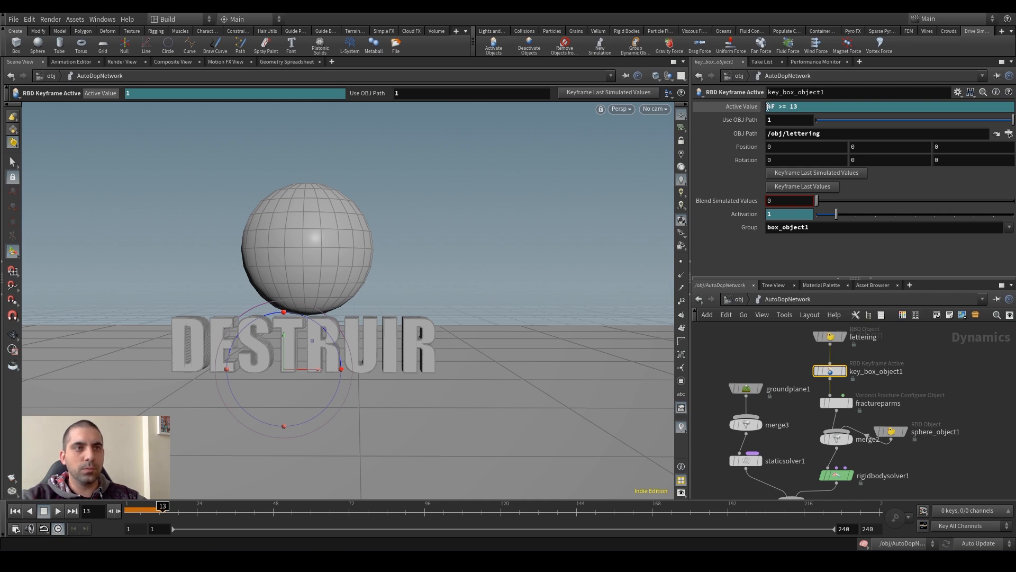
click(741, 107)
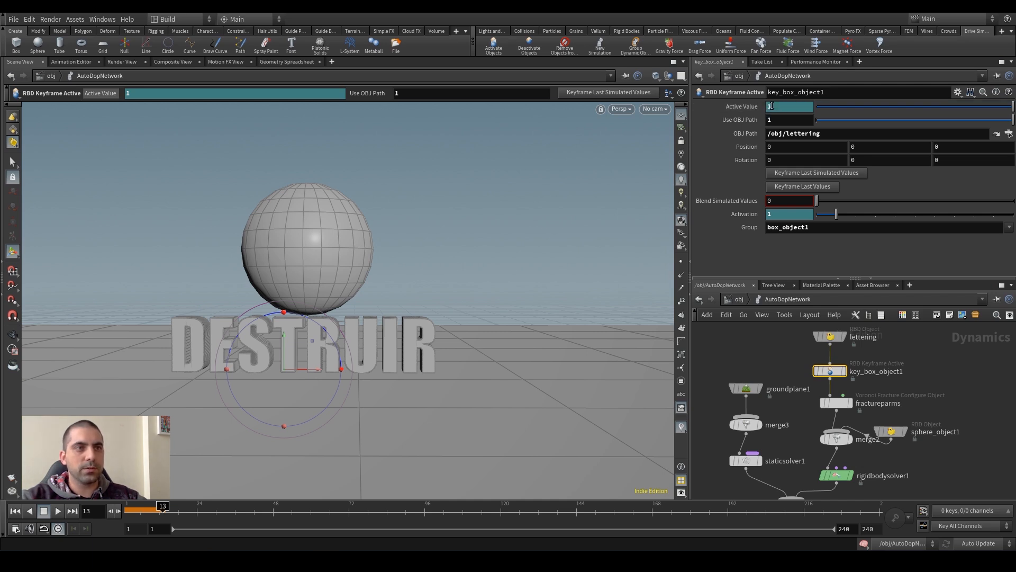
click(749, 107)
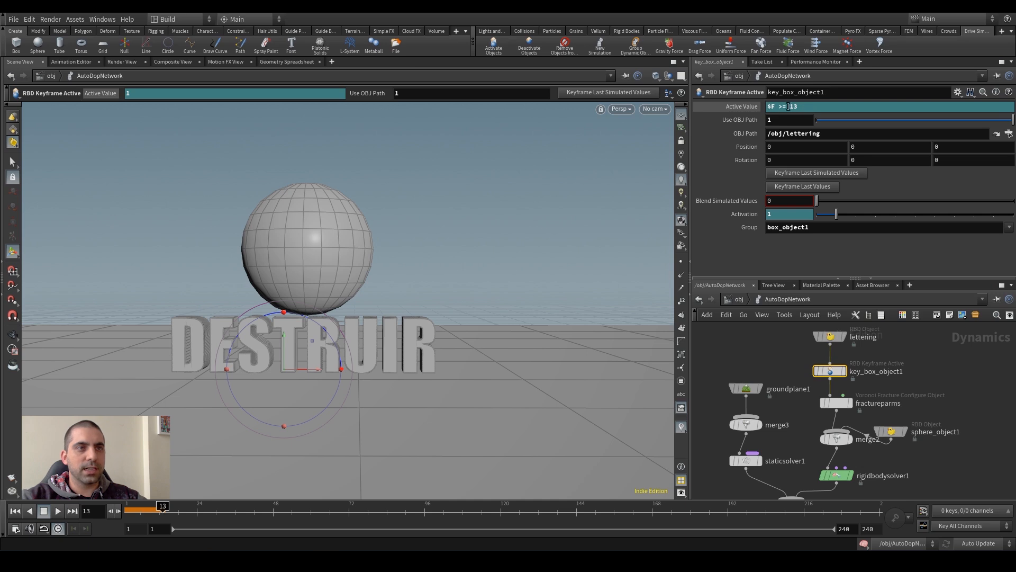
click(749, 106)
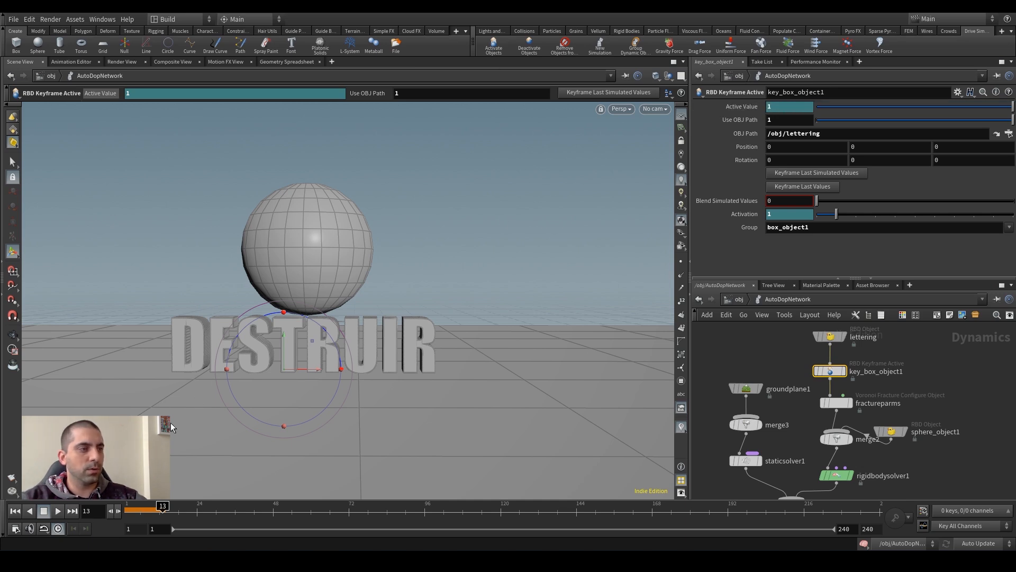
click(749, 106)
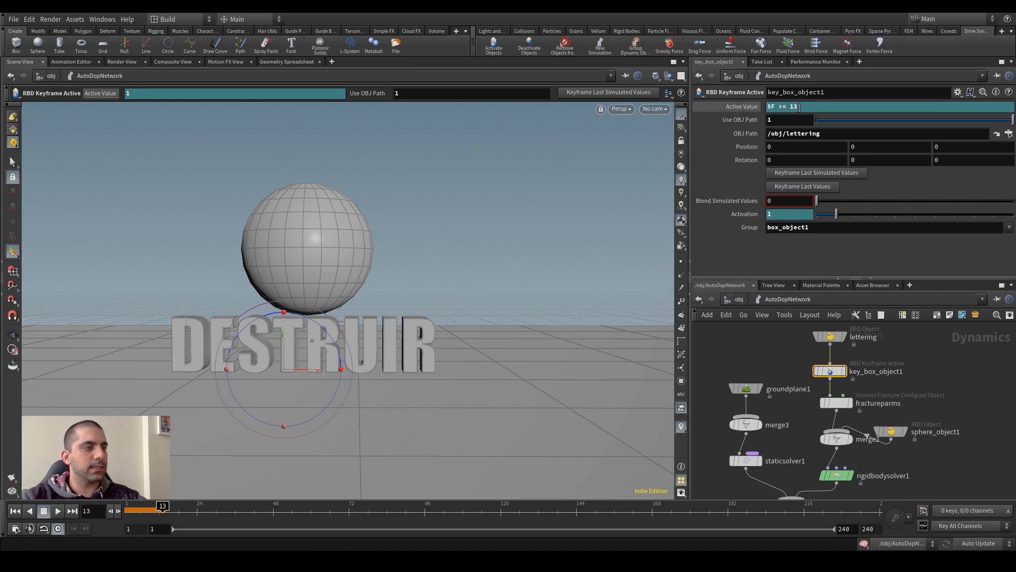
Step: Step back to frame 12 to check the evaluated Active Value against its expression, and rewind to the first frame
key(Left)
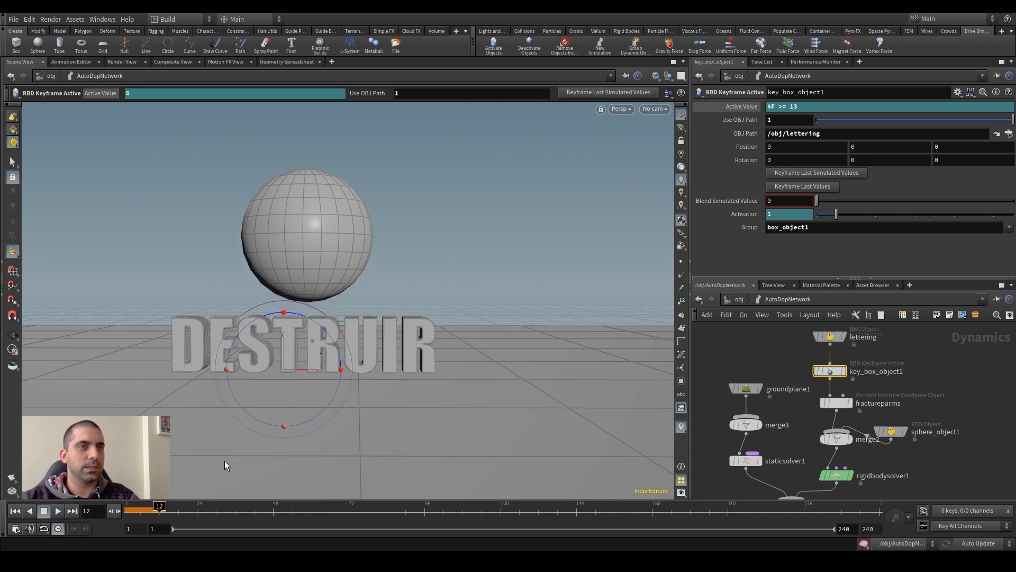
click(744, 106)
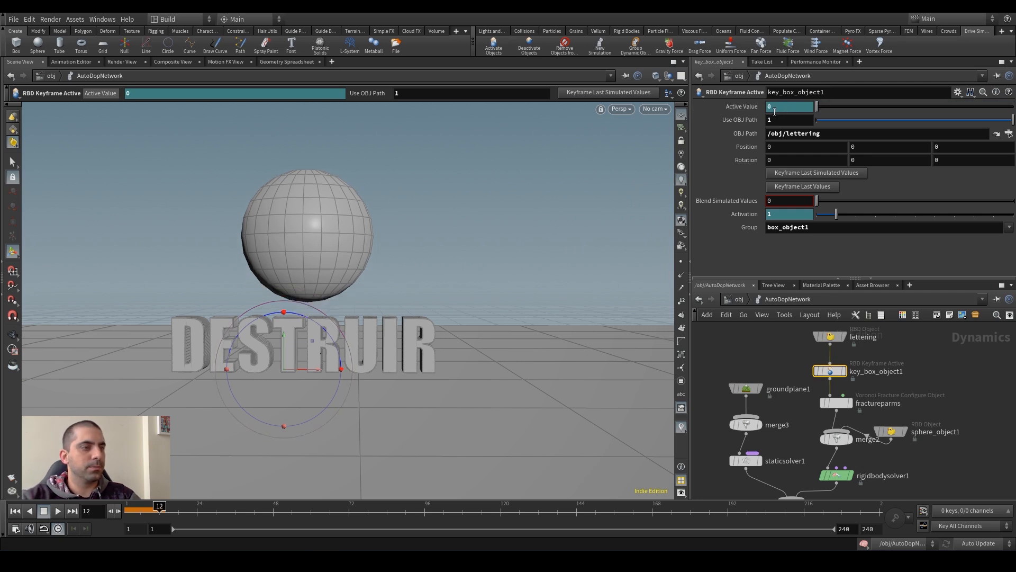
click(754, 108)
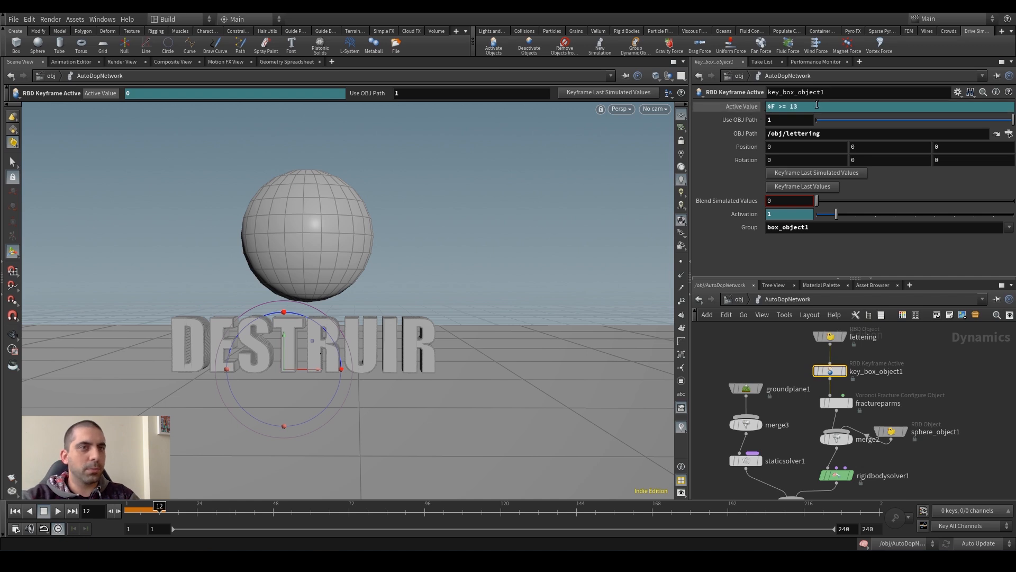
key(ctrl+Left)
key(Up)
key(ctrl+Up)
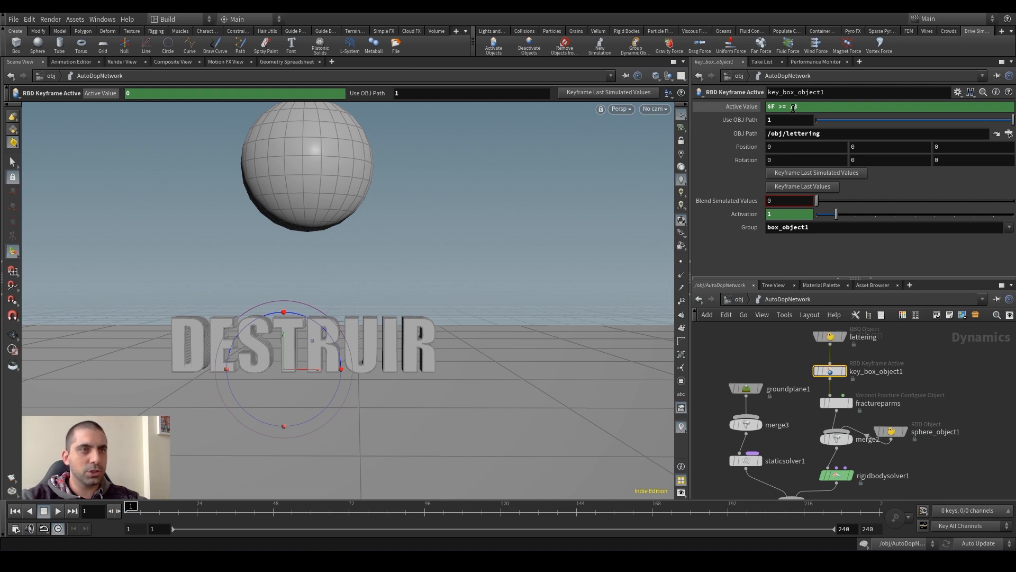
Step: Re-enter 13 as the frame threshold in the Active Value expression
click(818, 108)
key(BackSpace)
key(BackSpace)
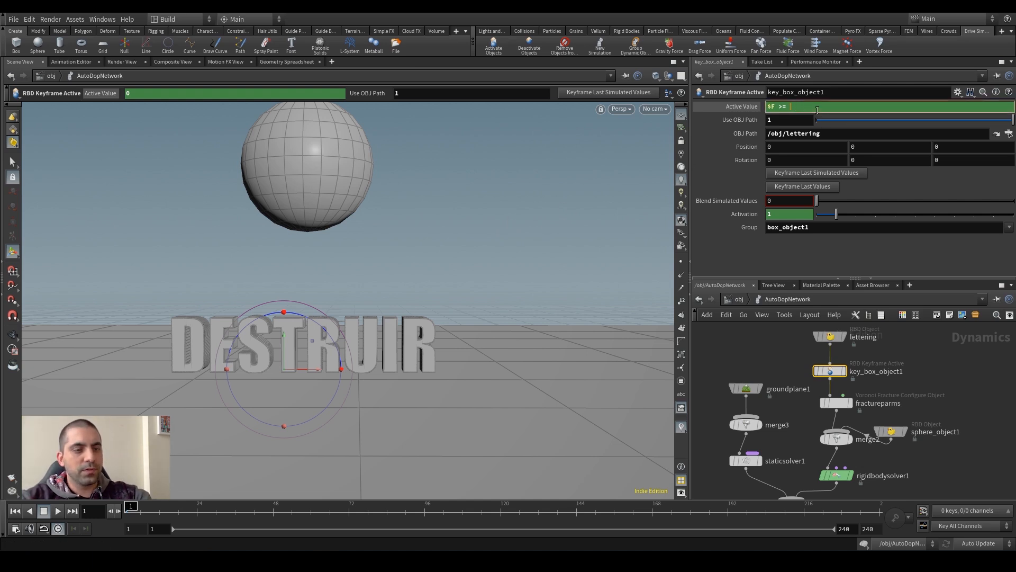
key(Return)
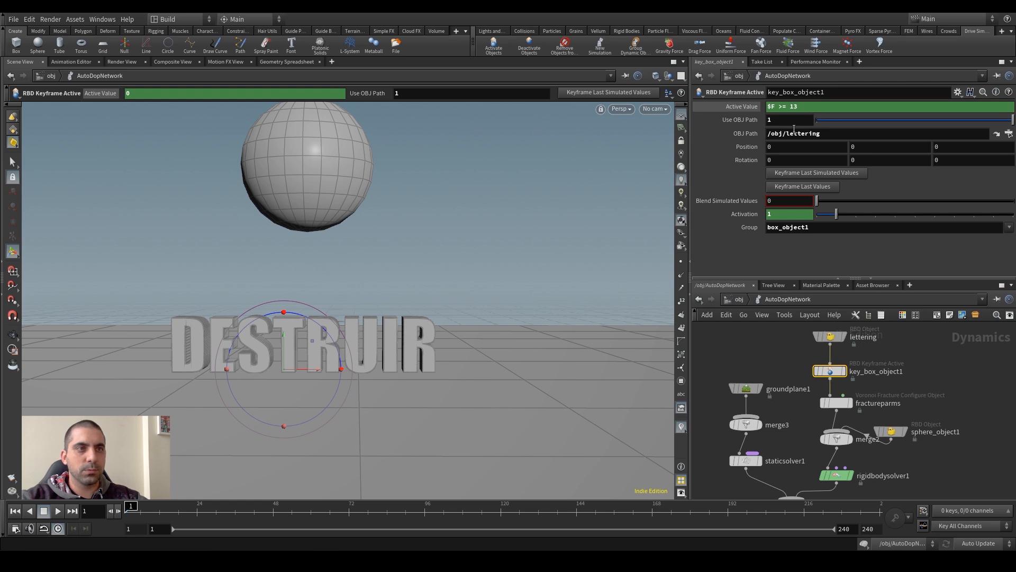
Step: Play the simulation, replay it from a closer angled view to inspect when the lettering fractures, and rewind to the first frame
key(Up)
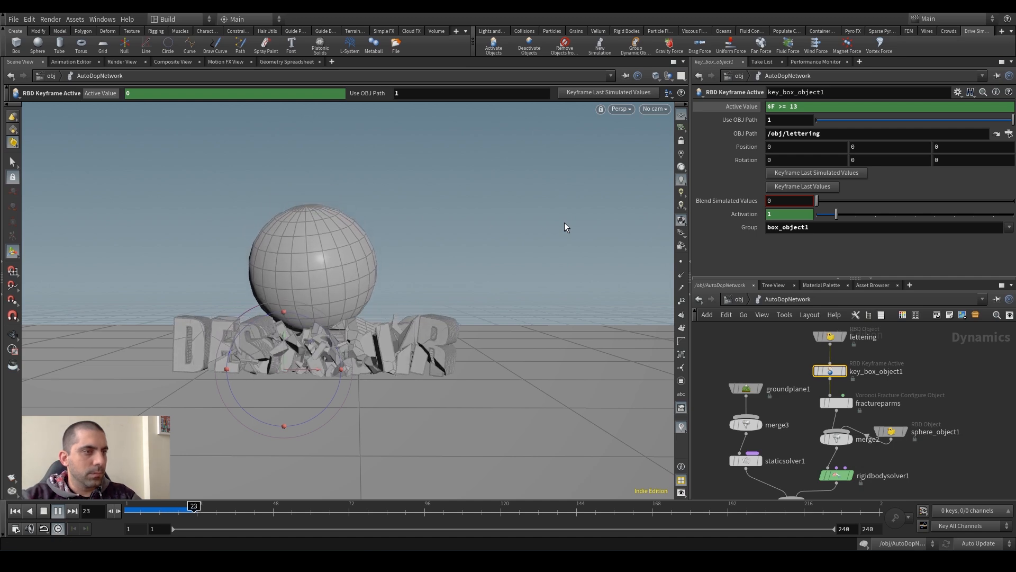
key(ctrl+Up)
drag(428, 341, 454, 317)
key(Return)
key(Up)
key(Down)
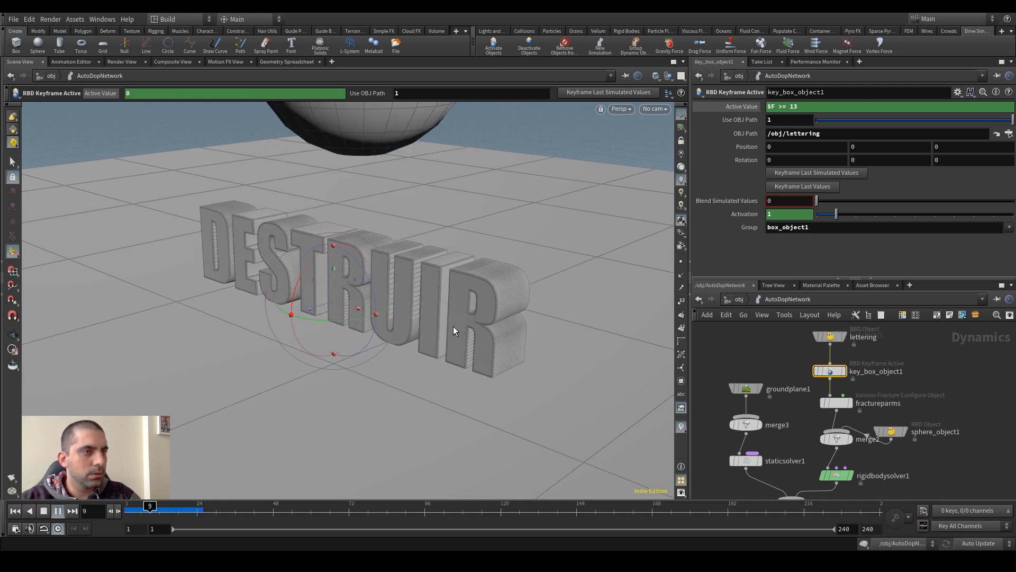
ctrl+middle_click(730, 108)
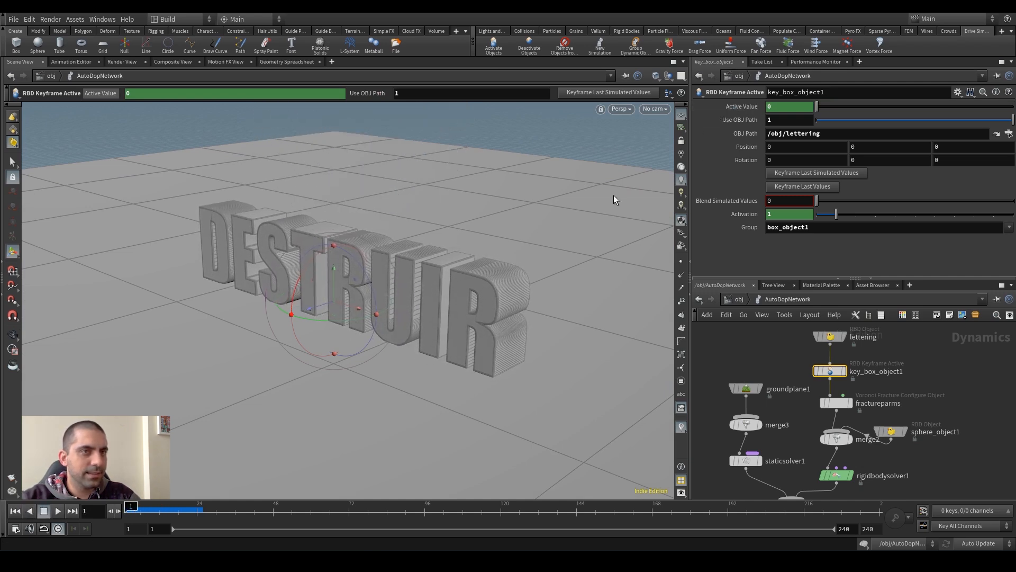
key(ctrl+Up)
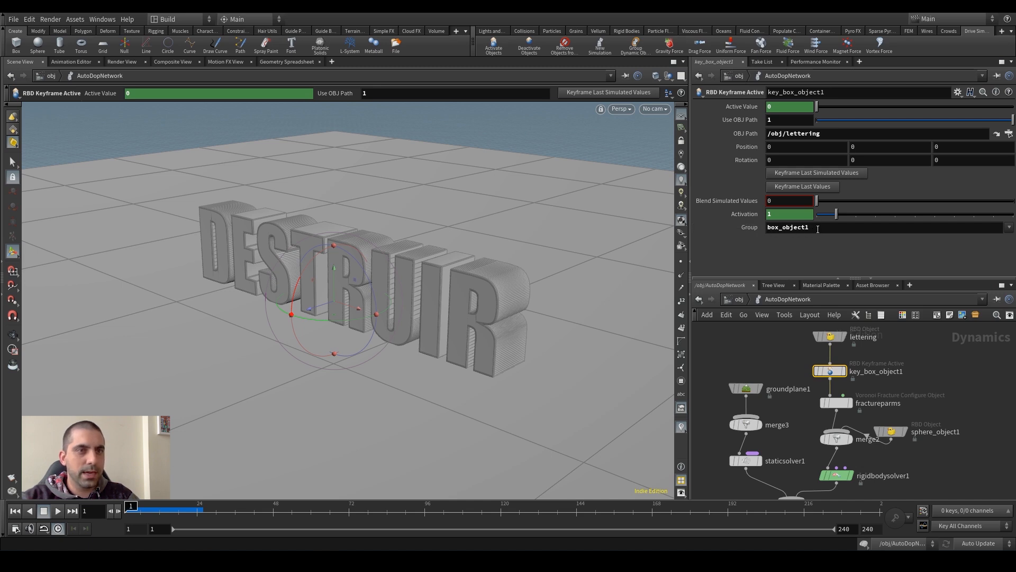
Step: Replace the outdated box_object1 entry in key_box_object1's Group parameter with *
click(1010, 227)
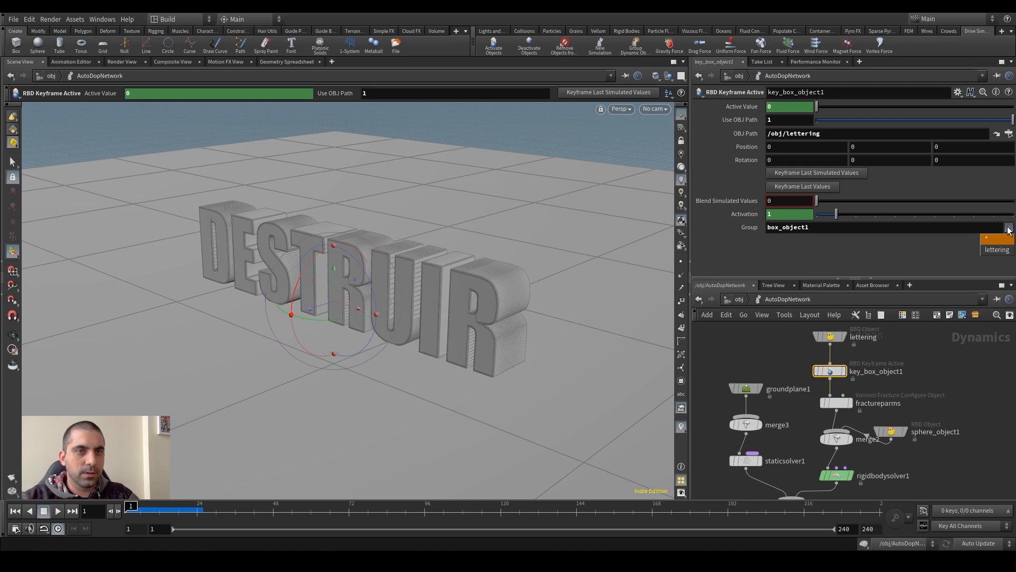
click(996, 250)
double_click(789, 227)
key(Delete)
key(Delete)
key(Return)
text(*)
key(Return)
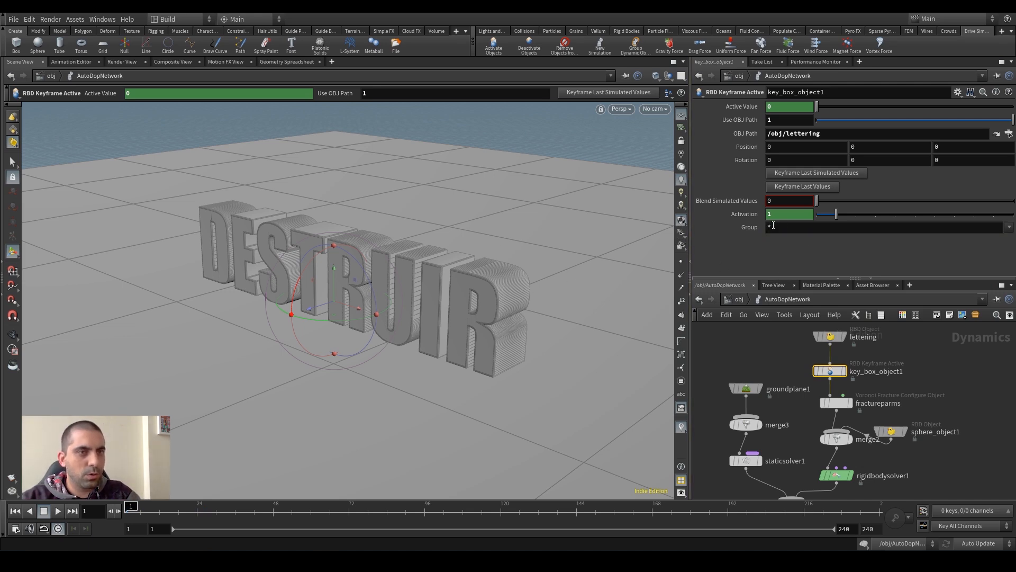
Step: Check the available Group choices and replay the simulation from the first frame to inspect how the lettering fractures
key(Up)
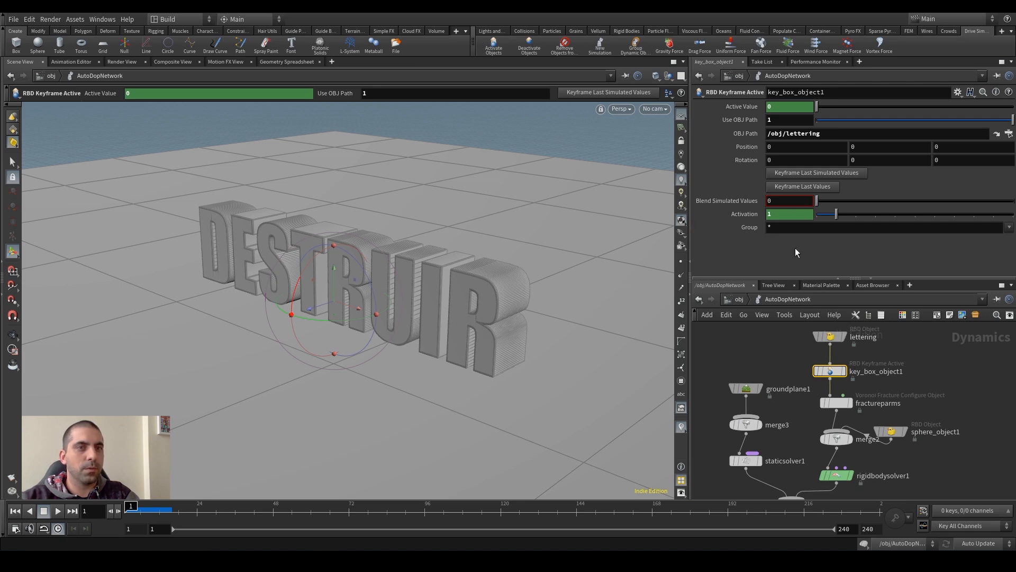
click(1010, 228)
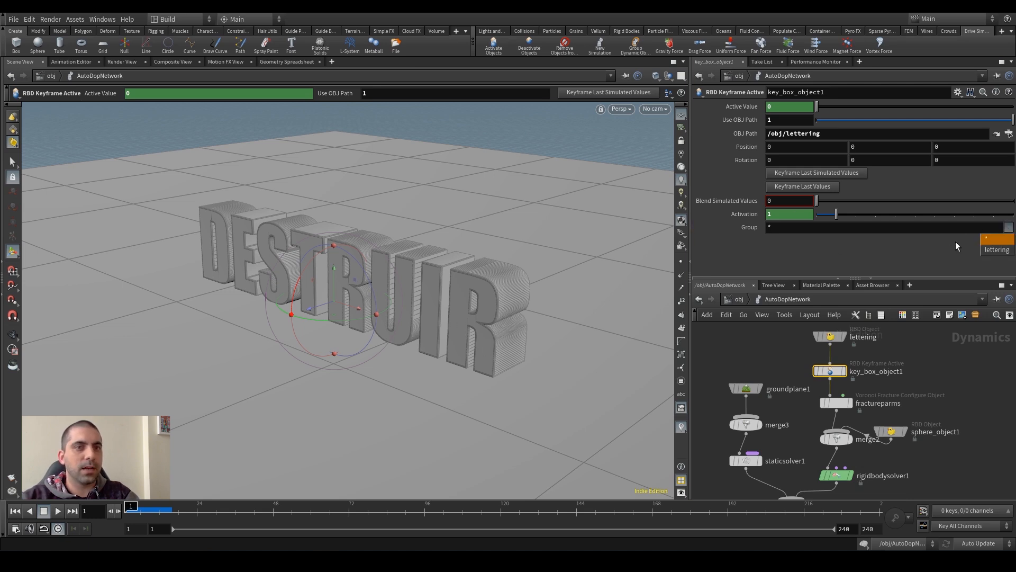
click(915, 373)
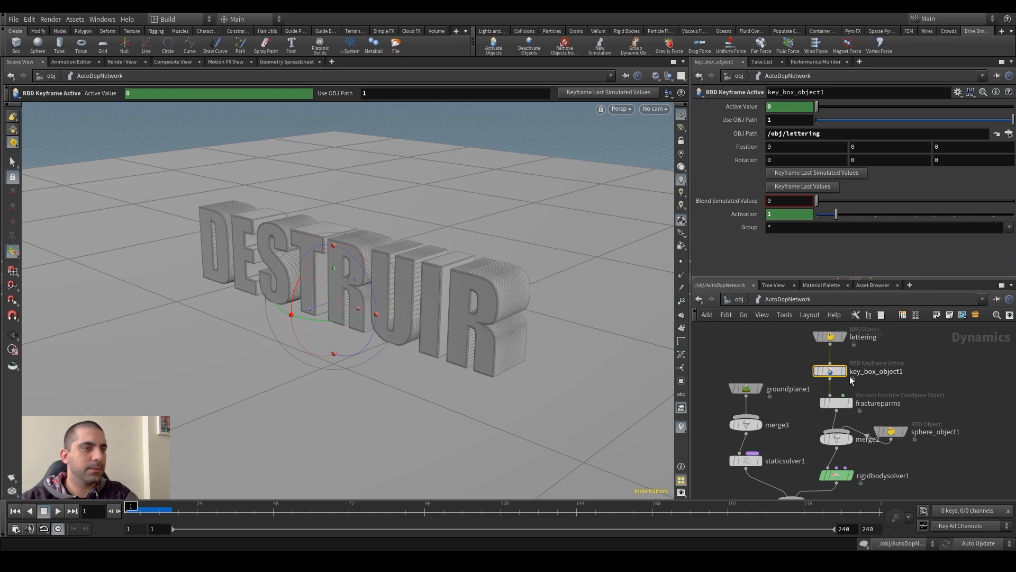
key(Up)
key(Down)
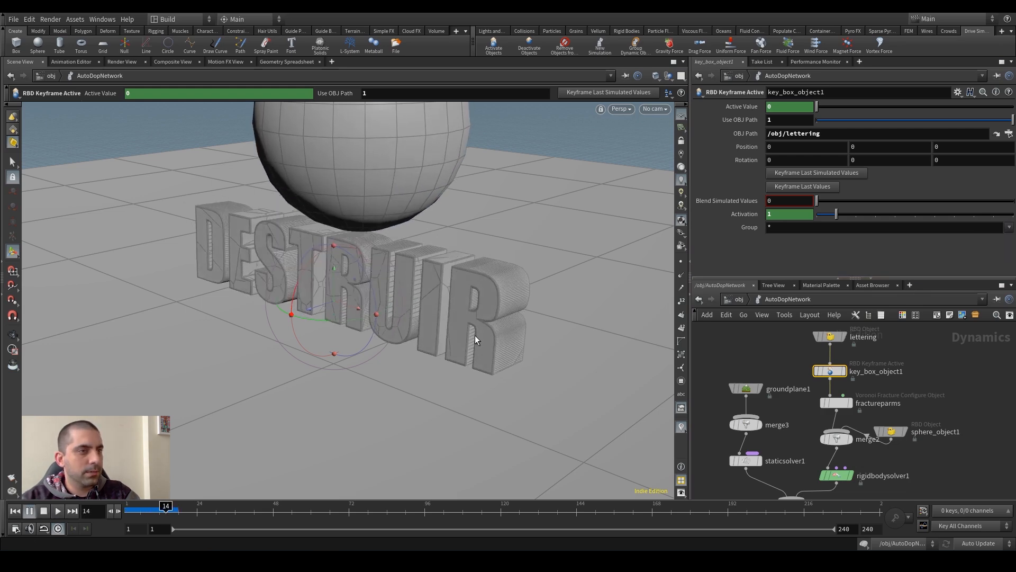
key(Up)
key(Down)
key(Up)
key(Down)
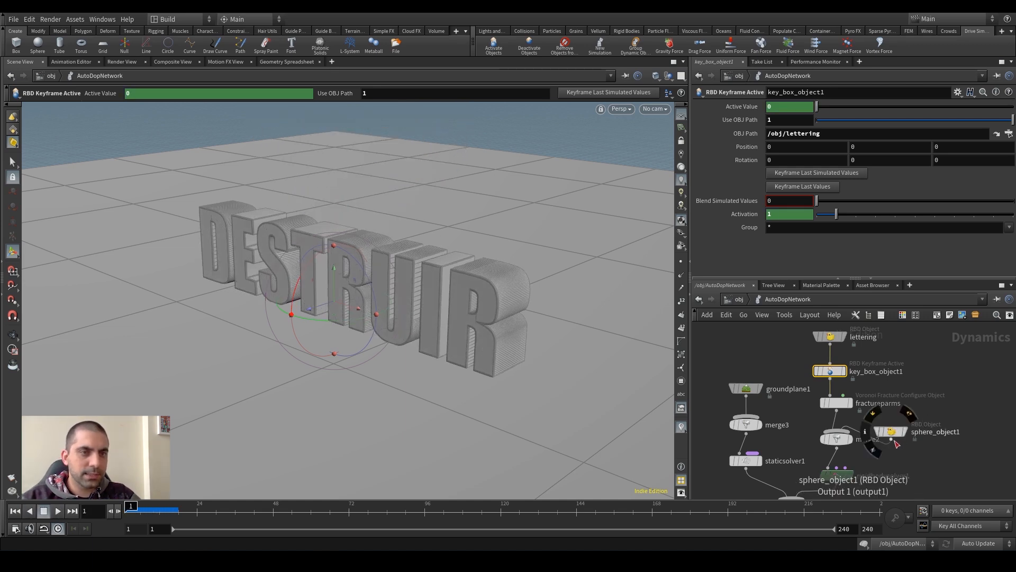
scroll(937, 397, down, 3)
middle_drag(931, 401, 924, 382)
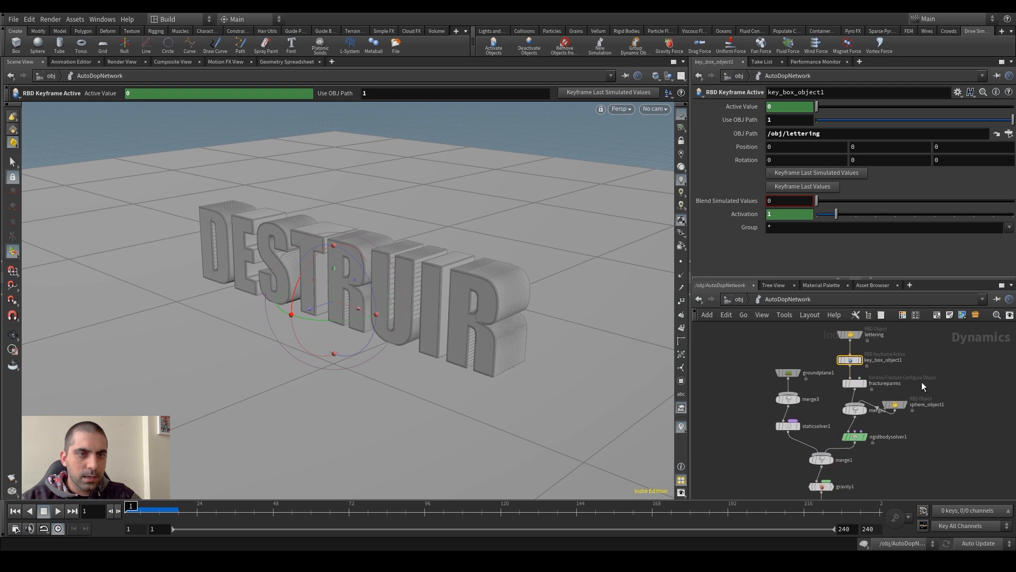
Step: Select sphere_object1 and replay the simulation from a frontal view, forward and backward, to inspect the sphere's impact, and return to the first frame
scroll(922, 382, up, 3)
drag(882, 413, 906, 402)
click(907, 403)
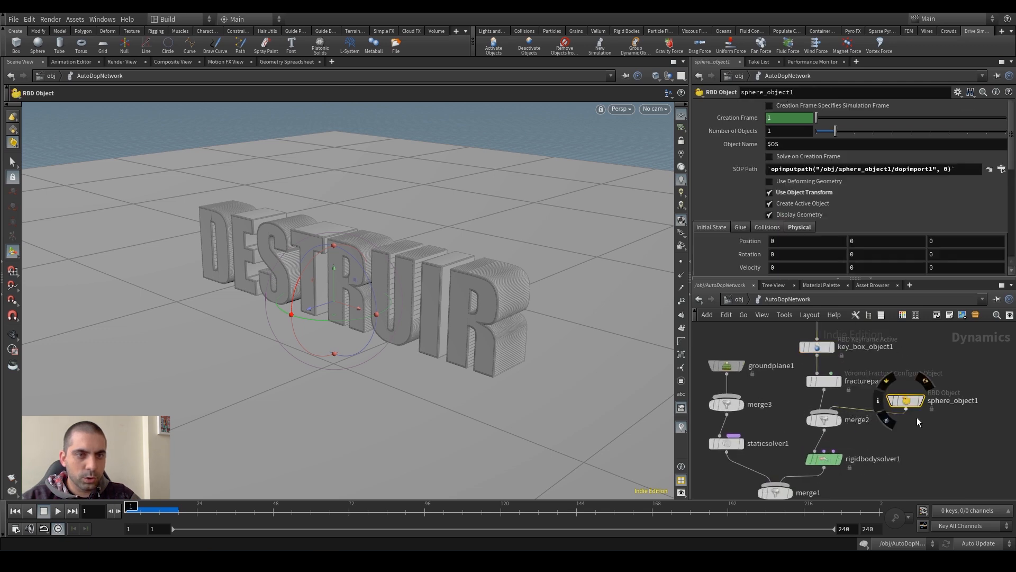
middle_drag(931, 372, 920, 402)
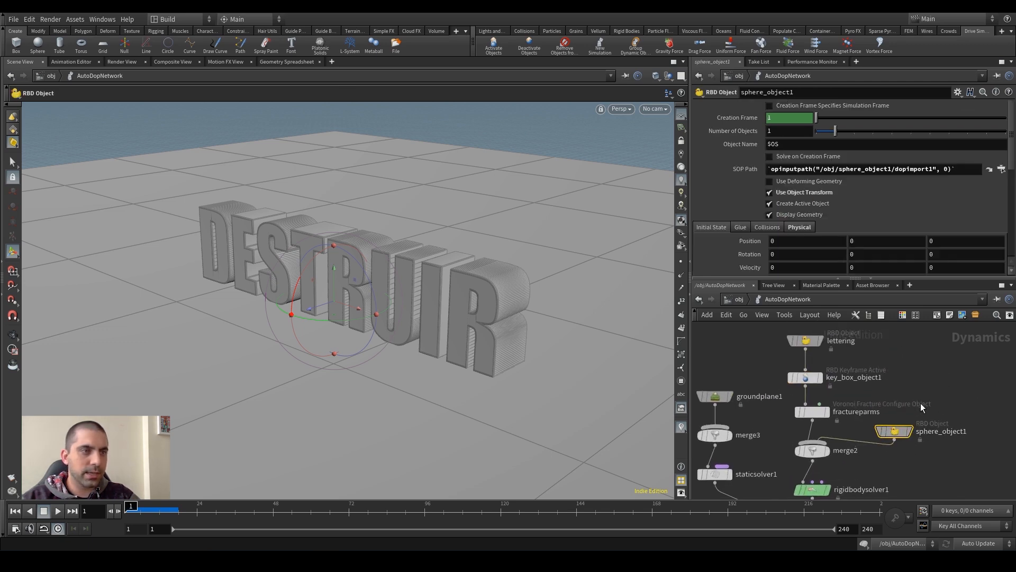
key(ctrl+Up)
alt+right_drag(437, 248, 317, 323)
alt+drag(380, 274, 461, 261)
alt+middle_drag(416, 263, 392, 325)
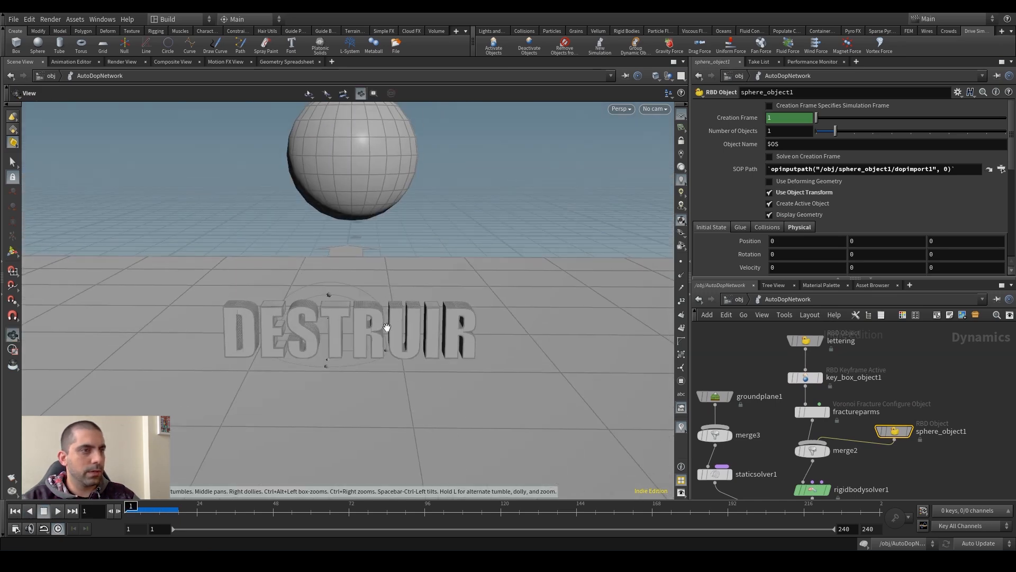
alt+drag(393, 325, 391, 306)
key(Up)
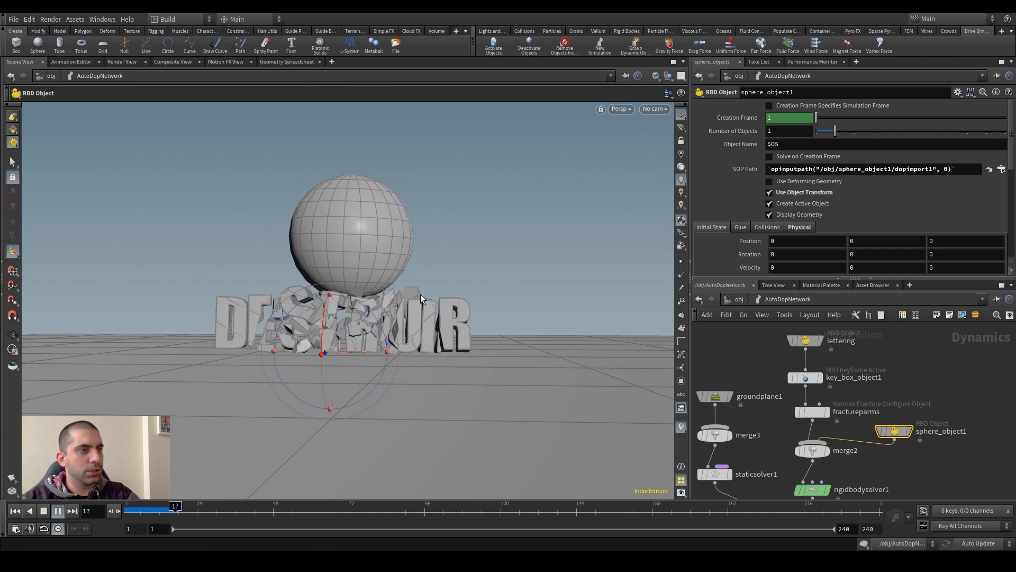
key(ctrl+Up)
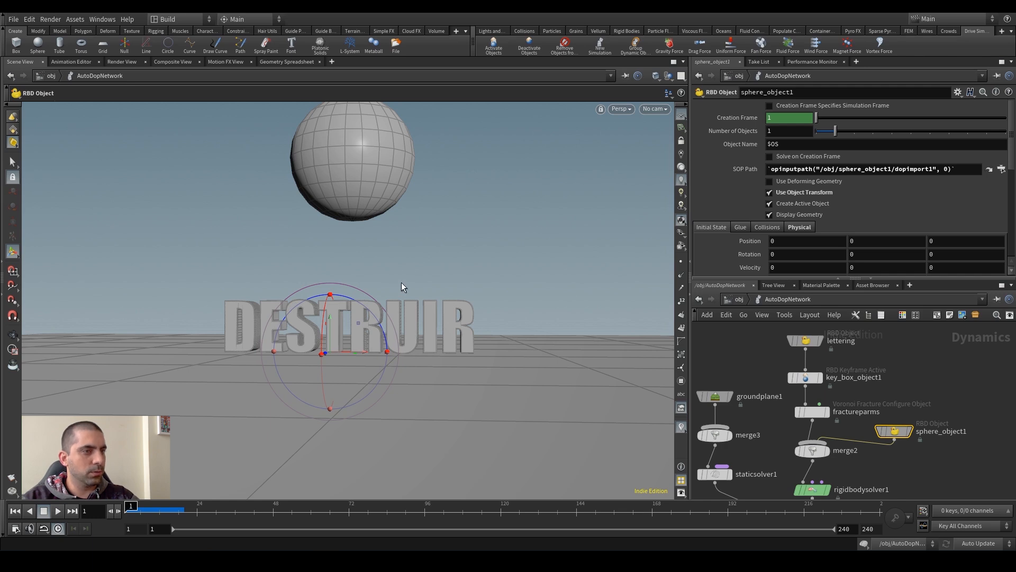
key(Up)
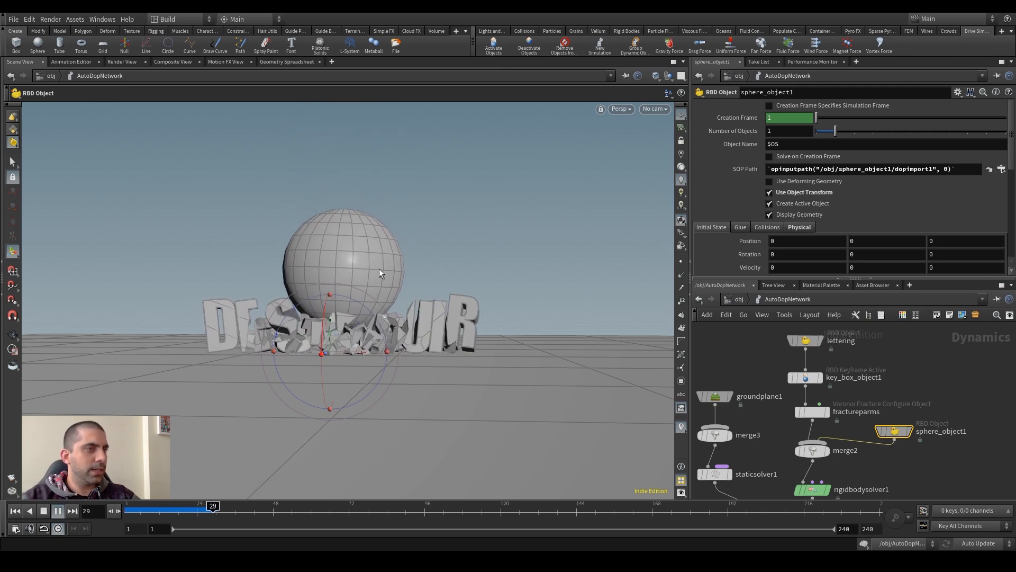
key(Down)
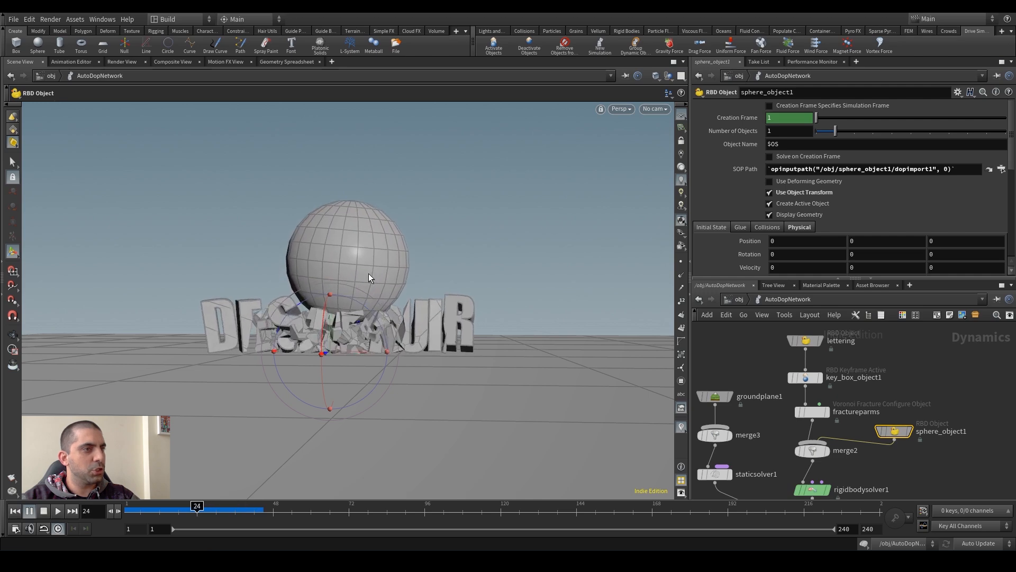
key(ctrl+Up)
key(Escape)
drag(484, 279, 429, 333)
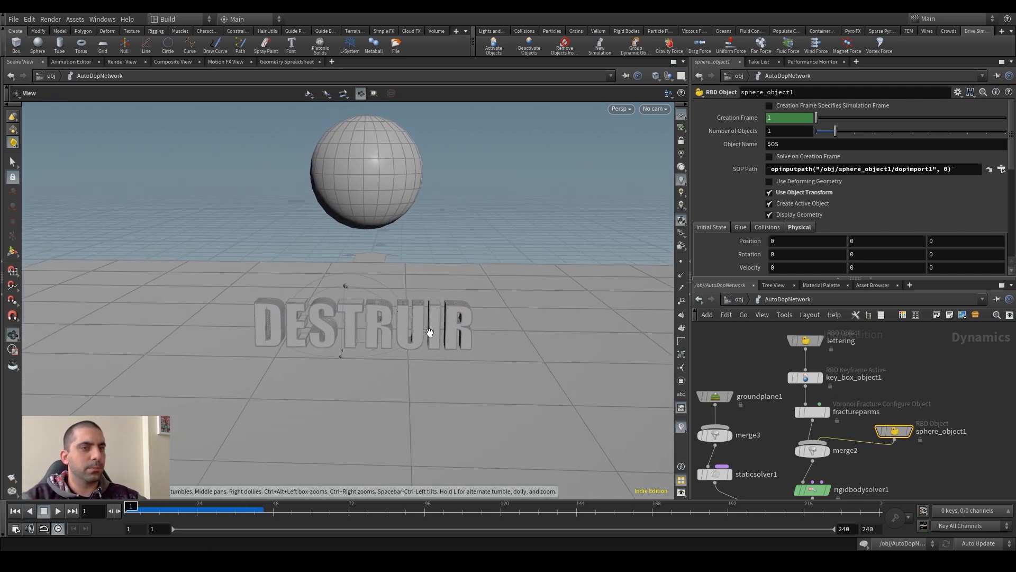
drag(377, 214, 365, 234)
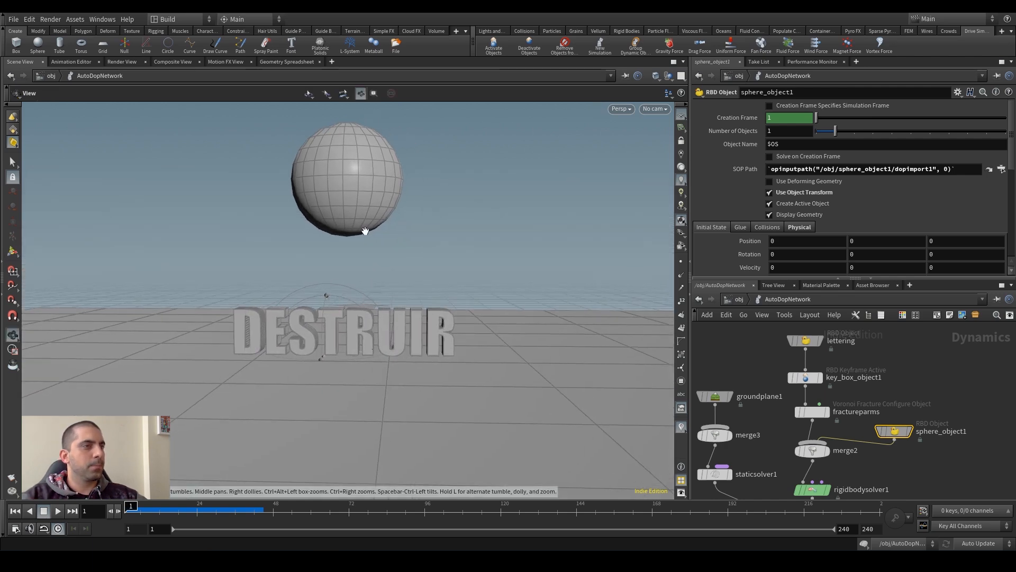
key(Return)
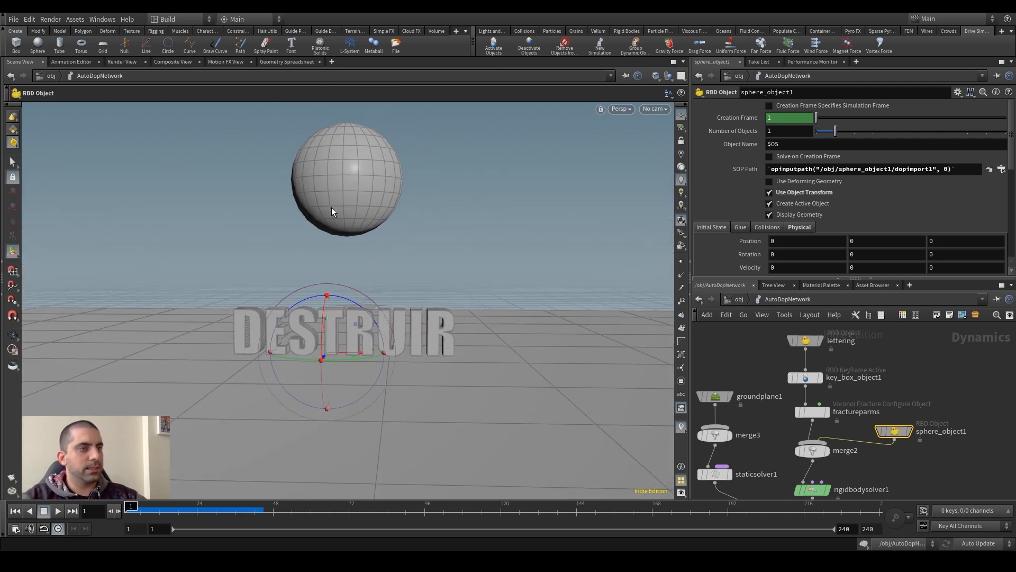
key(Escape)
mouse_move(329, 295)
mouse_down()
mouse_move(415, 284)
mouse_move(329, 306)
mouse_move(341, 299)
mouse_up()
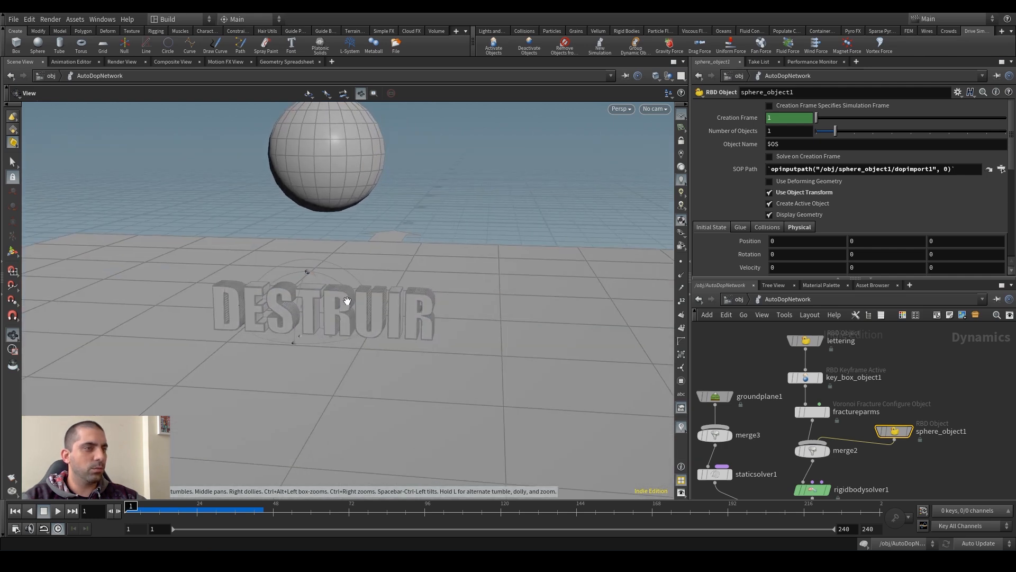
key(Return)
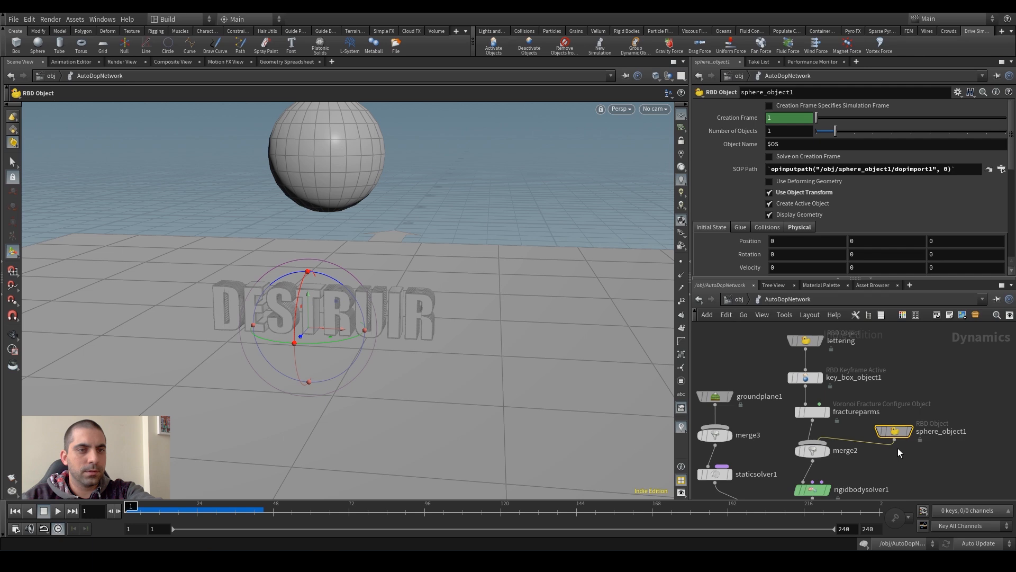
Step: Delete sphere_object1 from the dynamics network and its sphere geometry from the object level
key(Delete)
click(729, 301)
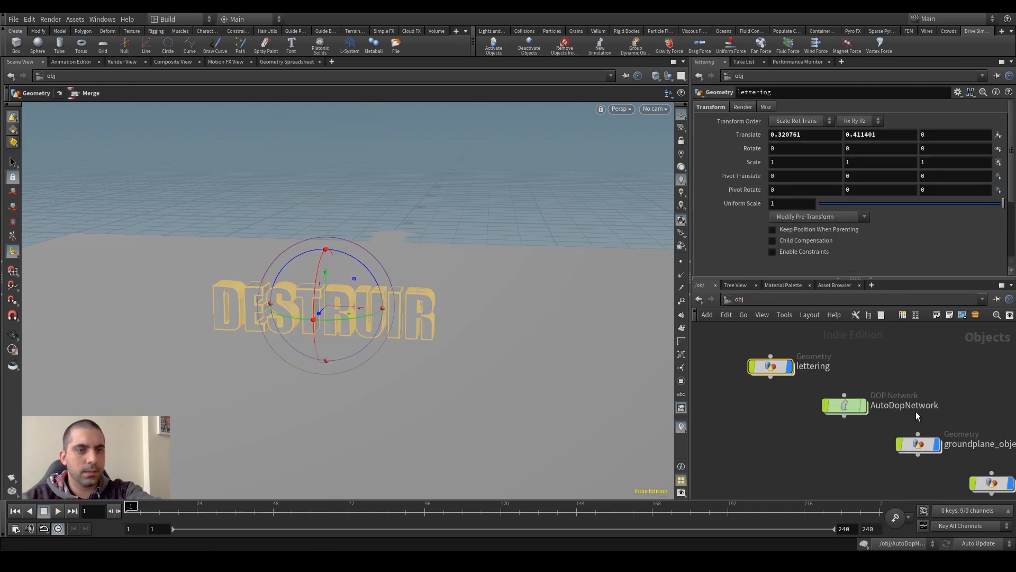
key(Delete)
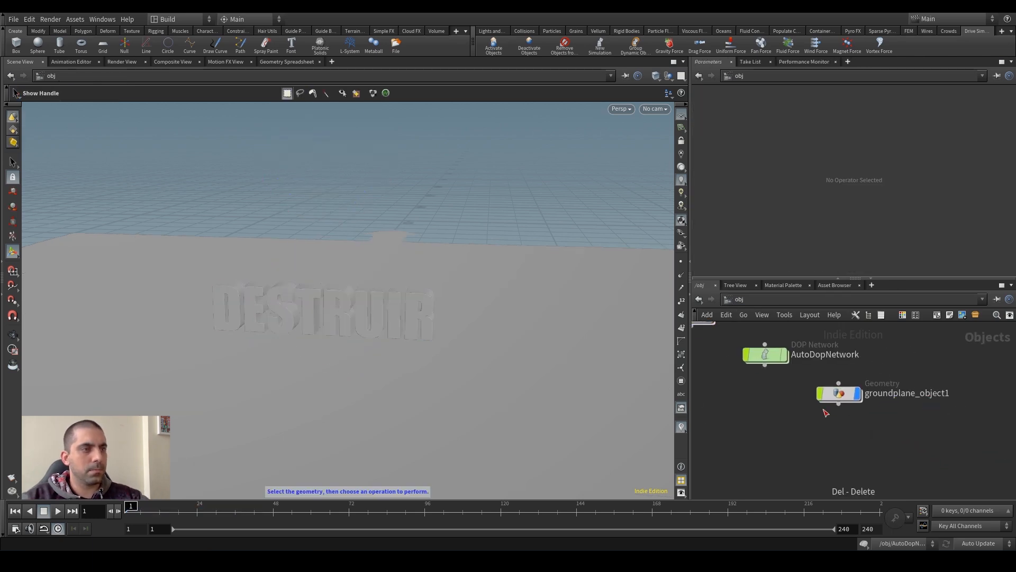
Step: Create a tube object at the origin and raise it above the lettering to a Y translate of about 2.35
alt+drag(347, 326, 379, 297)
scroll(379, 297, up, 3)
key(Escape)
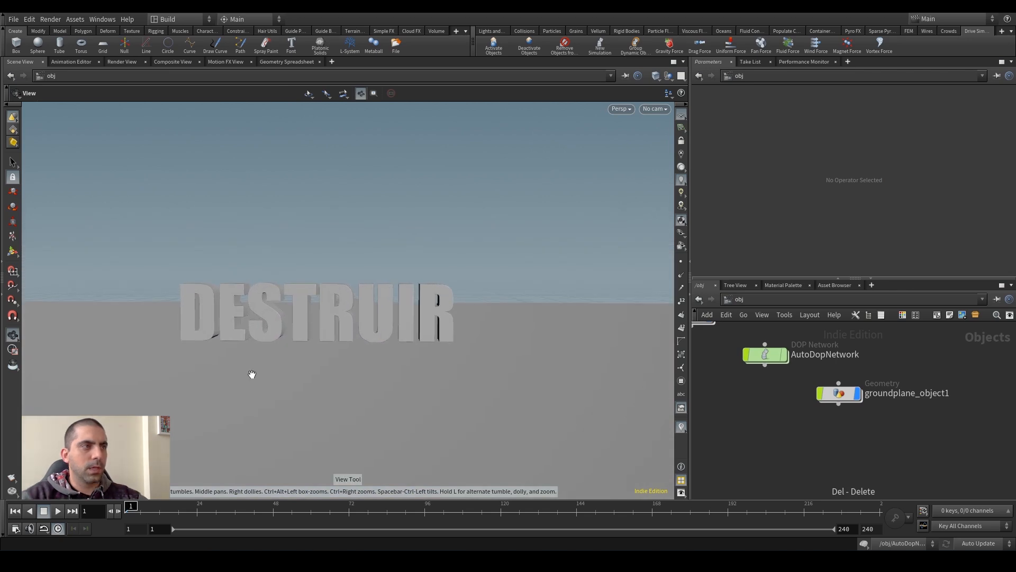
click(59, 45)
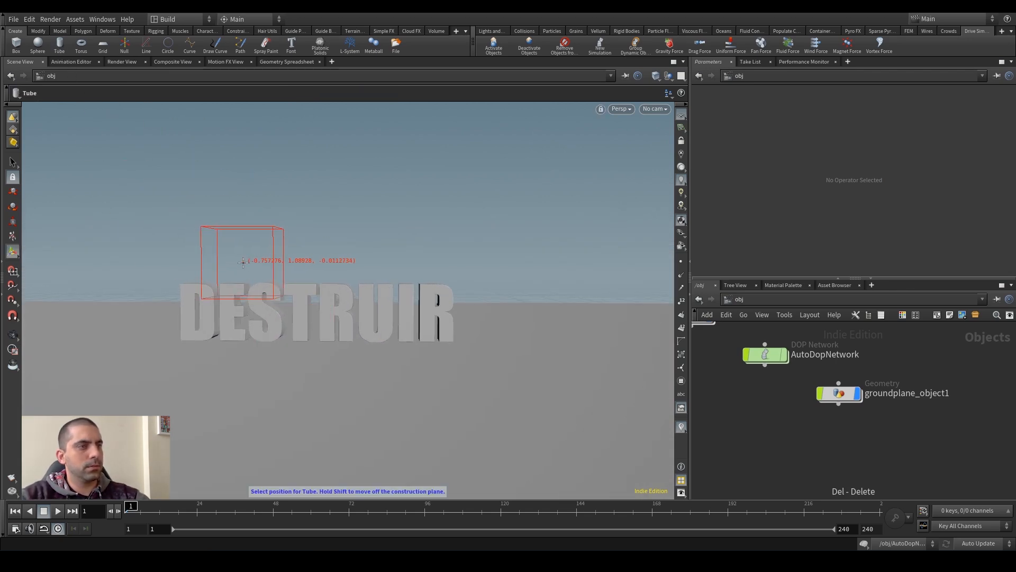
click(248, 266)
drag(300, 304, 331, 210)
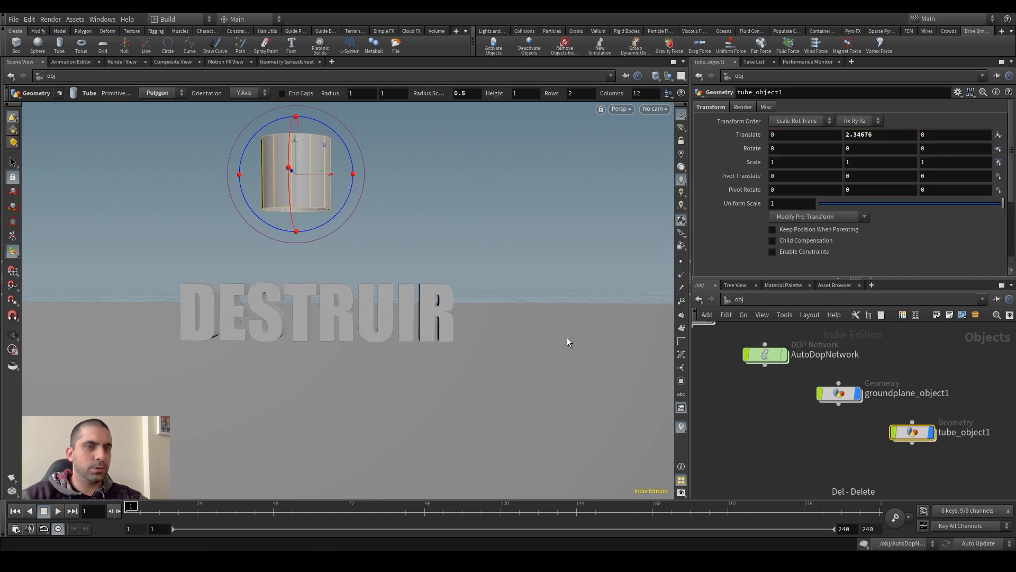
Step: Enable End Caps on the tube's geometry node and check the closed tube from several angles
double_click(910, 434)
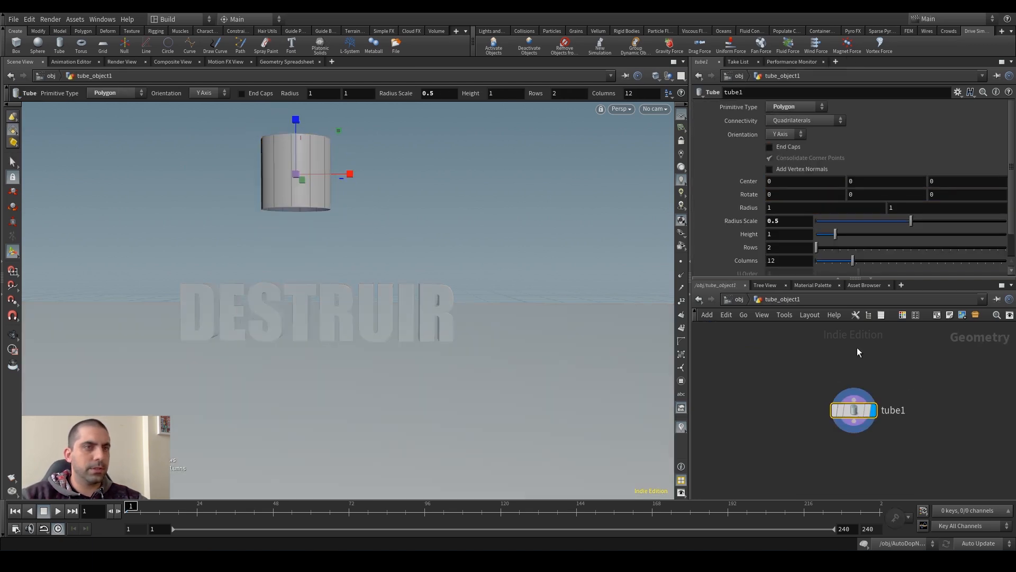
click(785, 147)
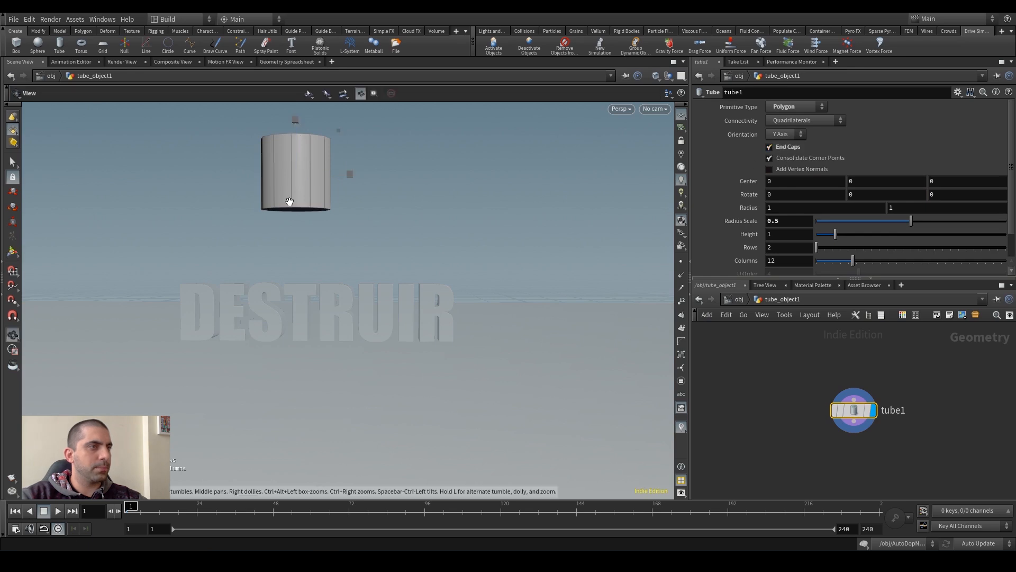
alt+drag(289, 202, 291, 195)
alt+right_drag(291, 195, 456, 149)
drag(302, 203, 384, 154)
key(Return)
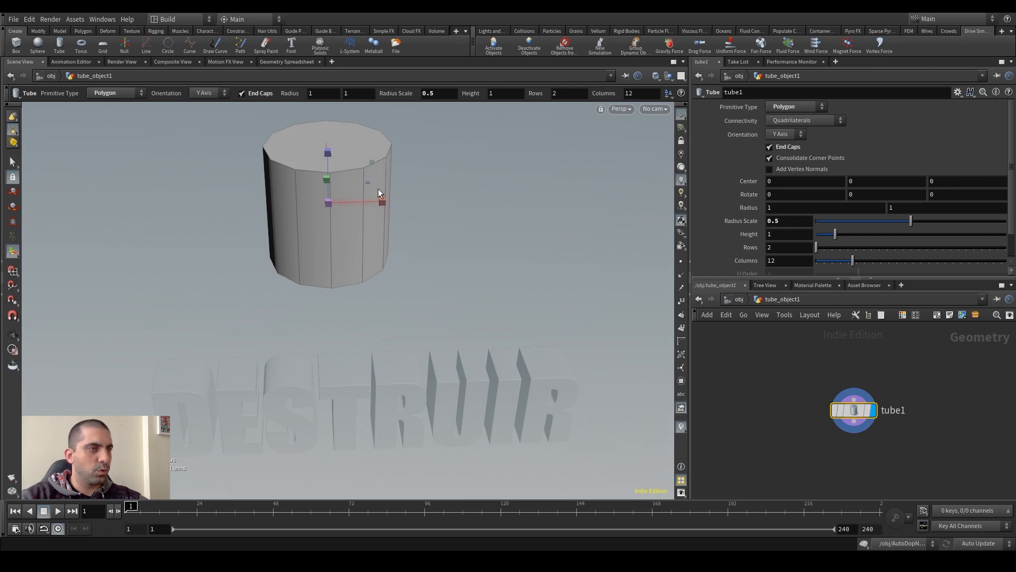
alt+drag(371, 237, 354, 208)
alt+drag(316, 255, 301, 240)
key(Escape)
key(Return)
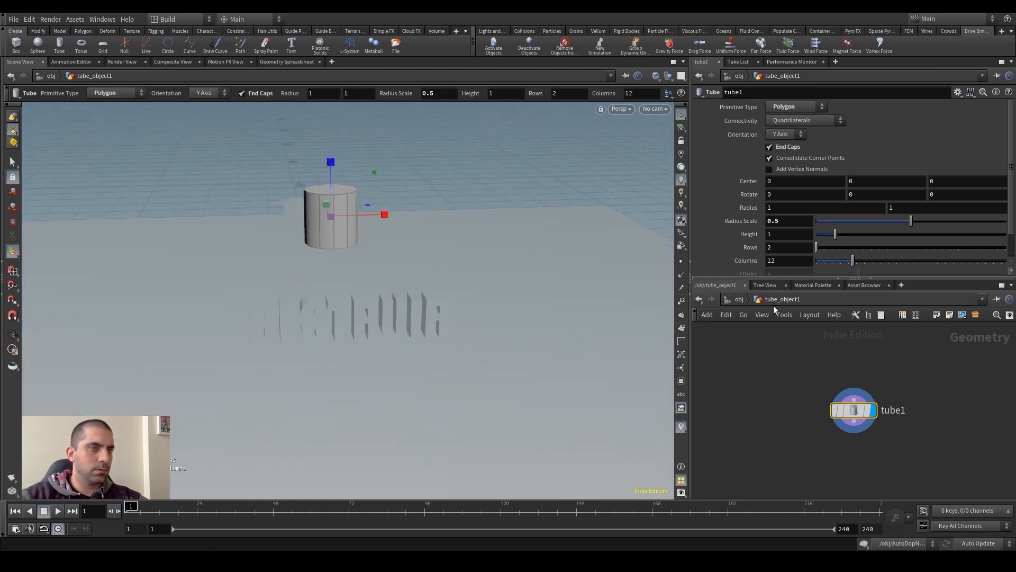
Step: Stretch tube_object1 vertically to a Y scale of about 3.62 and raise it to a Y translate of about 3.77
click(732, 300)
key(e)
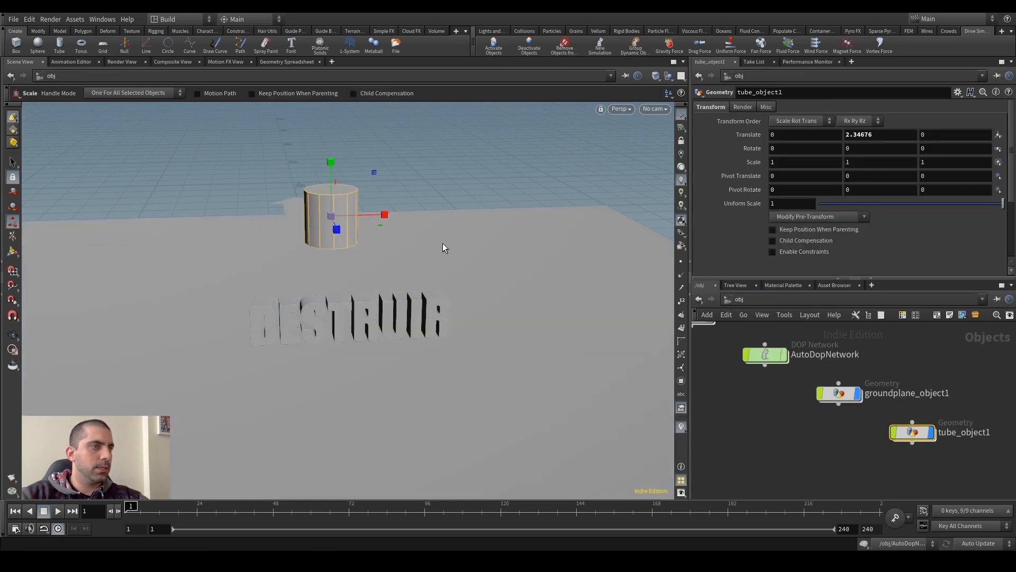
drag(331, 177, 348, 114)
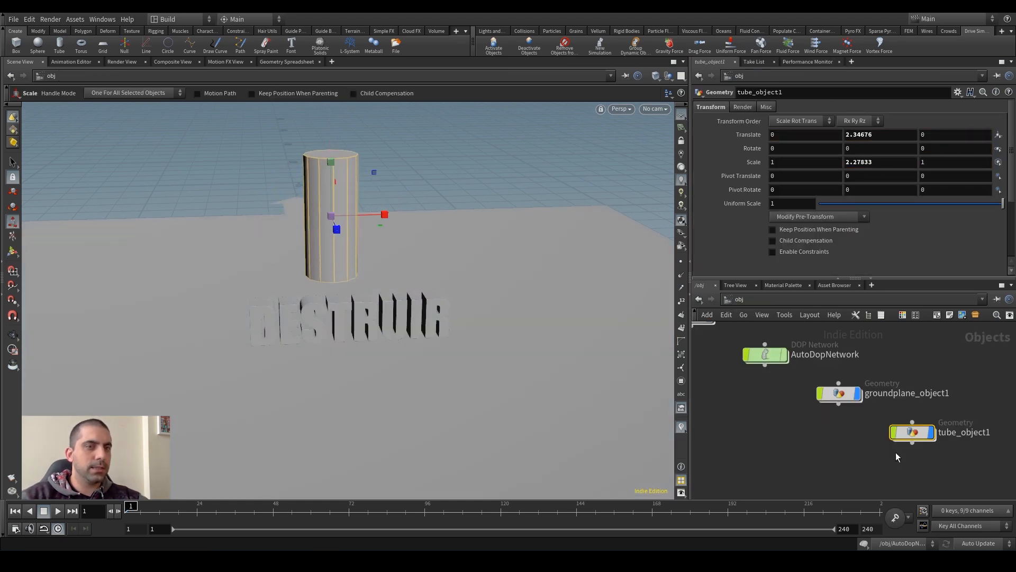
key(Escape)
drag(411, 221, 332, 175)
key(e)
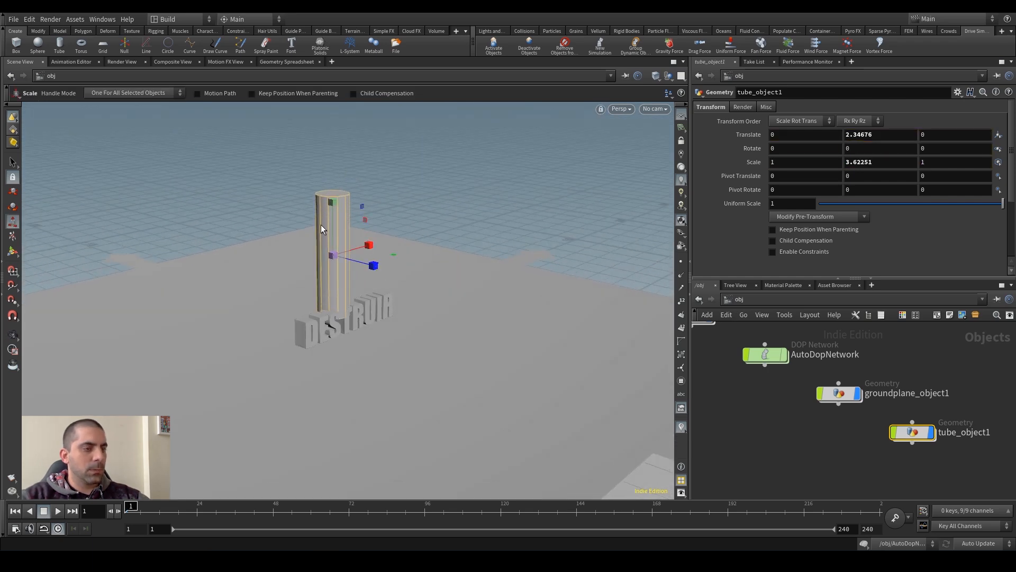
key(t)
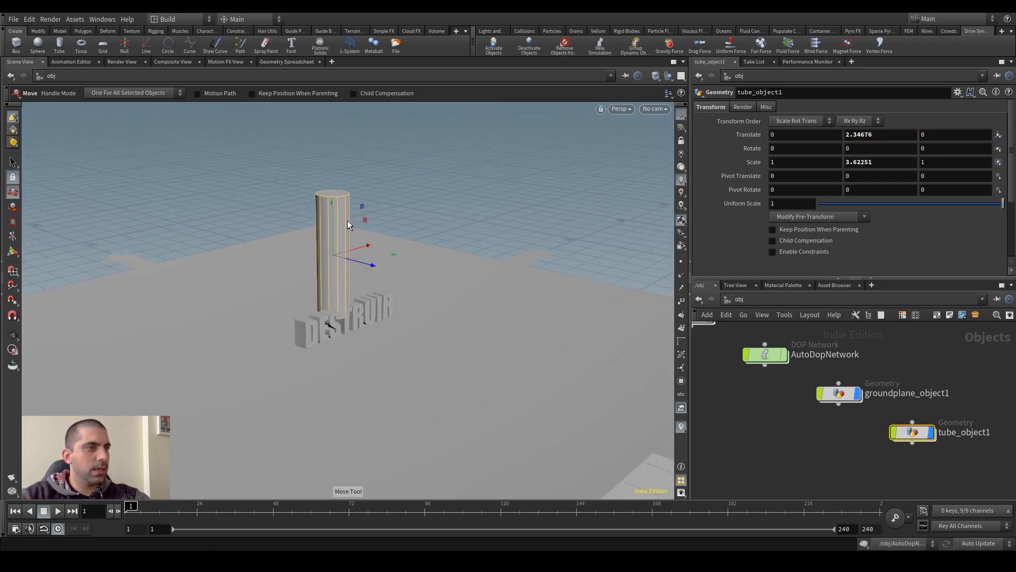
drag(332, 220, 331, 167)
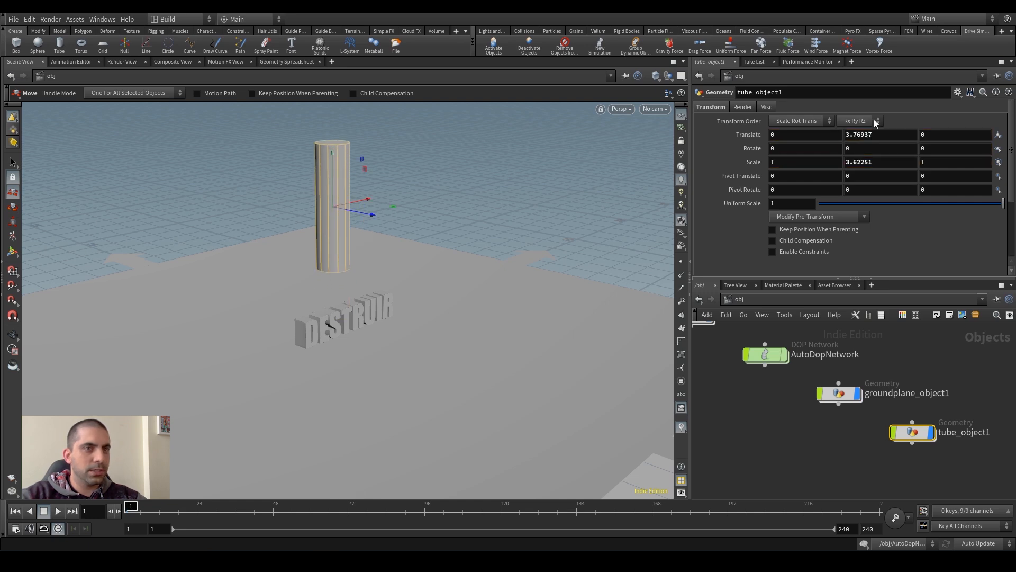
alt+drag(349, 217, 353, 191)
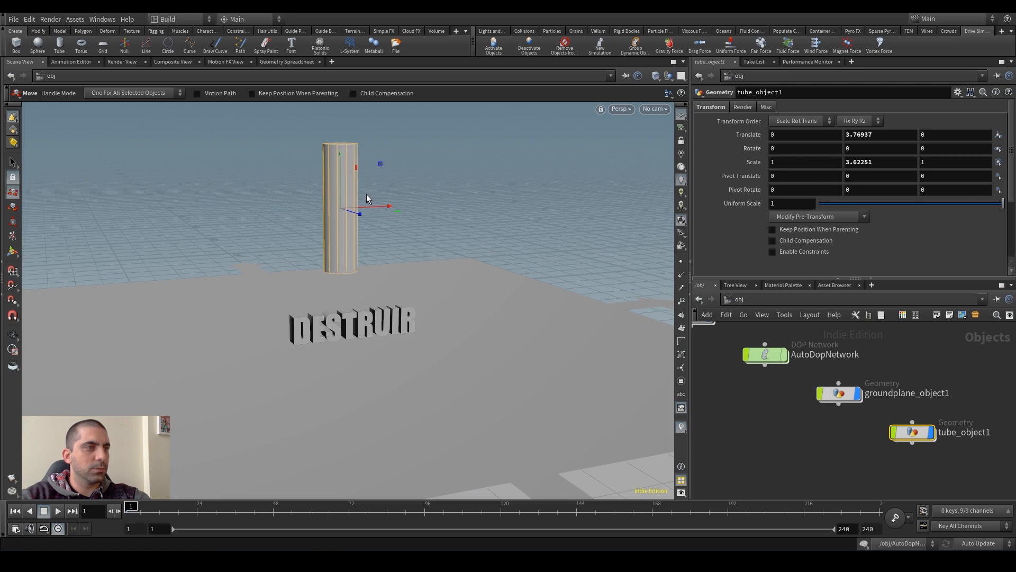
Step: Lengthen tube_object1 to a Y scale of about 5.33 and lower it to a Y translate of about 2.64
key(r)
key(e)
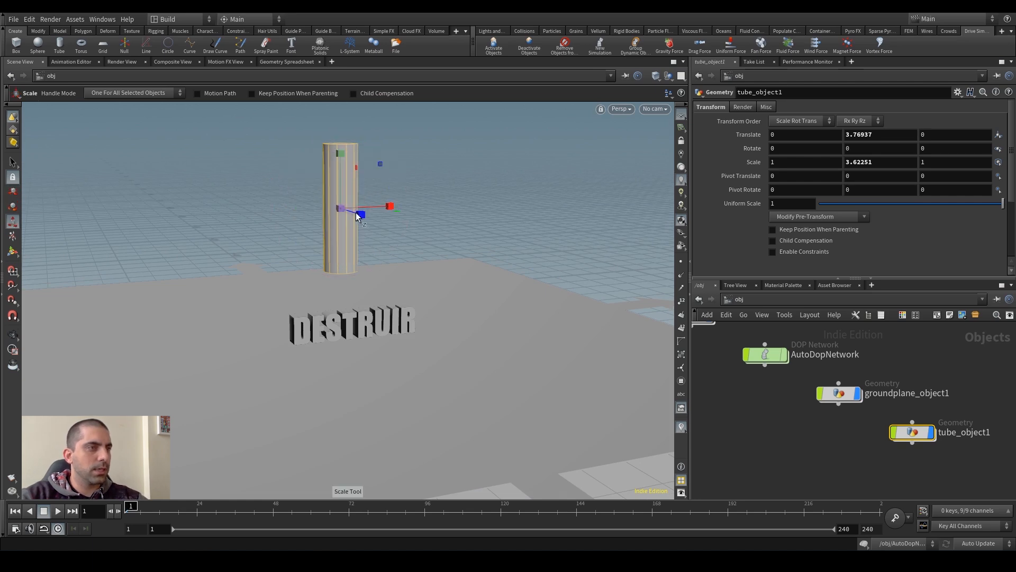
key(ctrl+z)
alt+drag(341, 164, 419, 215)
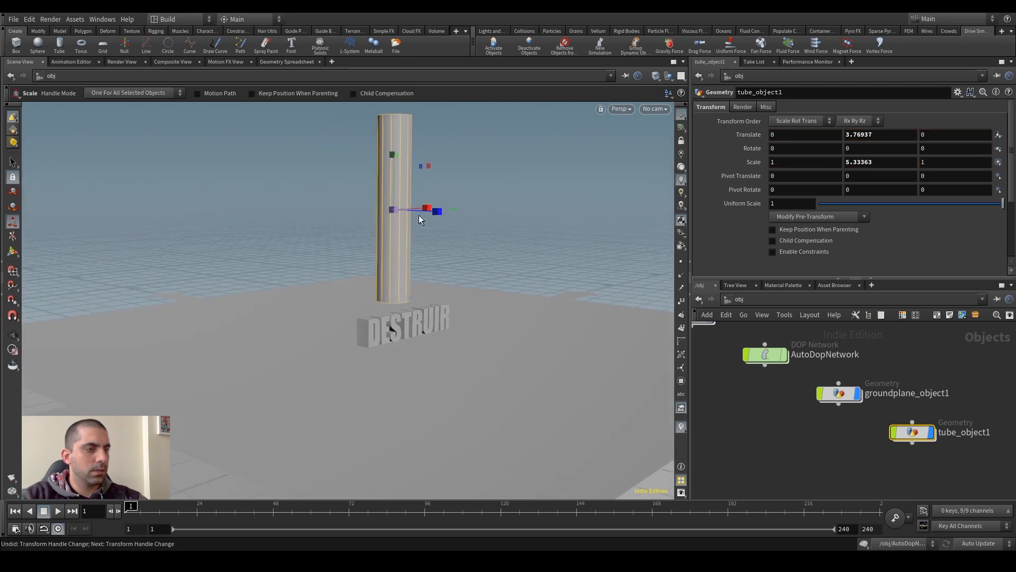
key(w)
drag(395, 155, 314, 264)
key(Escape)
key(t)
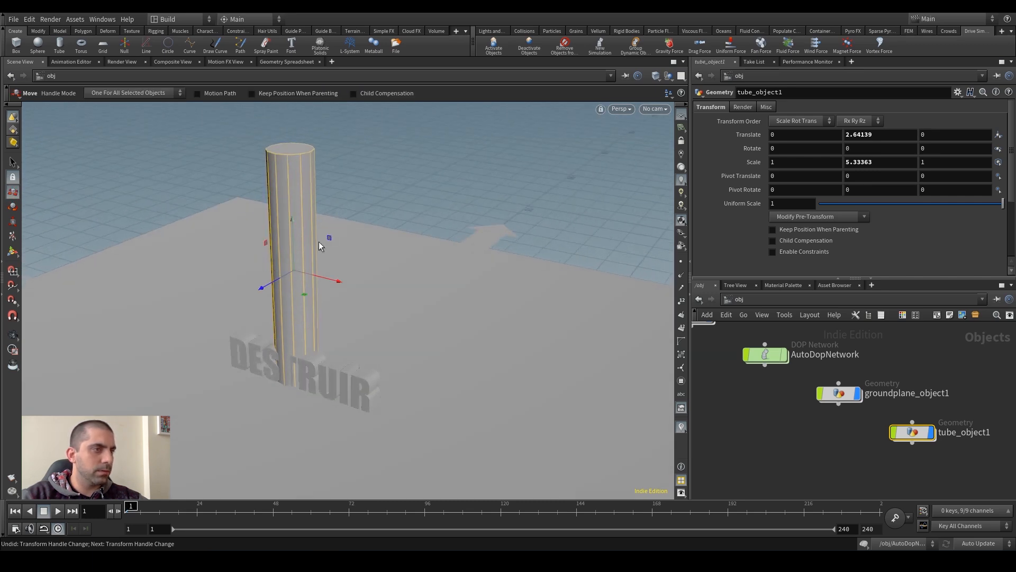
Step: Go to frame 12 and tilt tube_object1 about the X axis to about 14 degrees
drag(263, 336, 361, 212)
key(r)
mouse_move(284, 237)
mouse_down()
mouse_move(269, 309)
mouse_move(316, 214)
mouse_move(274, 318)
mouse_move(310, 237)
mouse_move(288, 295)
mouse_move(303, 238)
mouse_move(294, 248)
mouse_up()
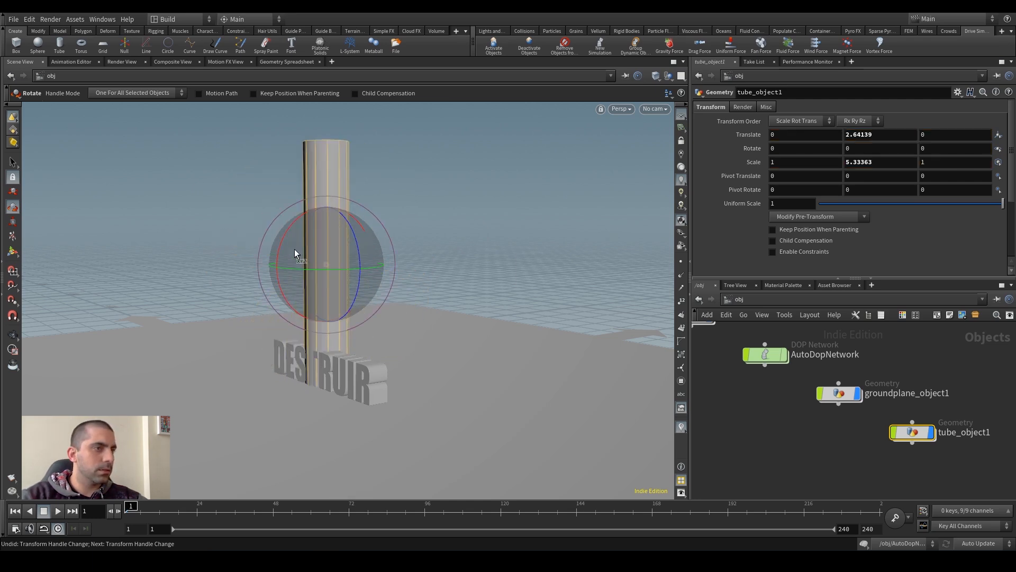
key(Up)
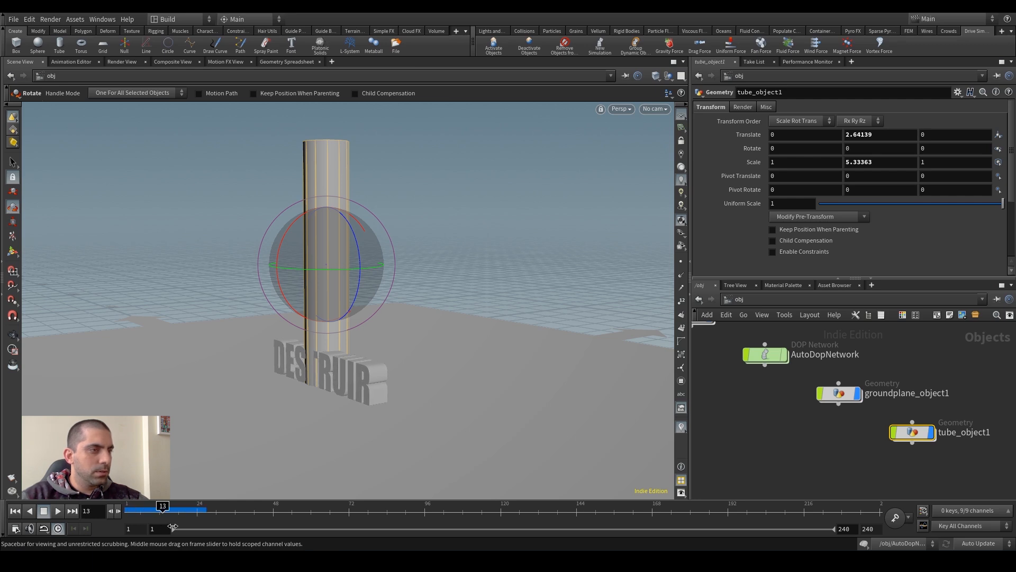
drag(176, 525, 172, 527)
key(Left)
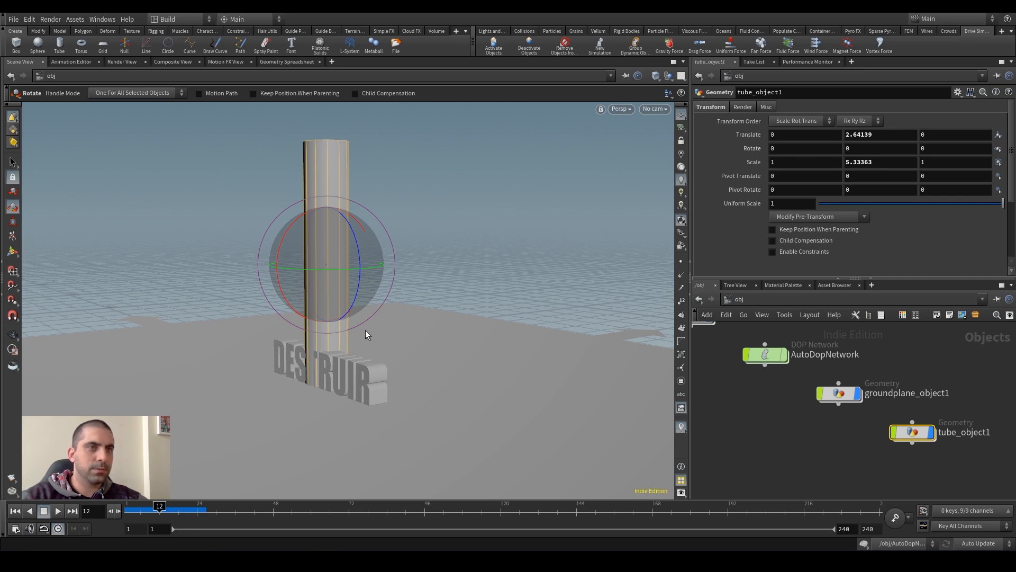
drag(282, 245, 280, 291)
key(ctrl+z)
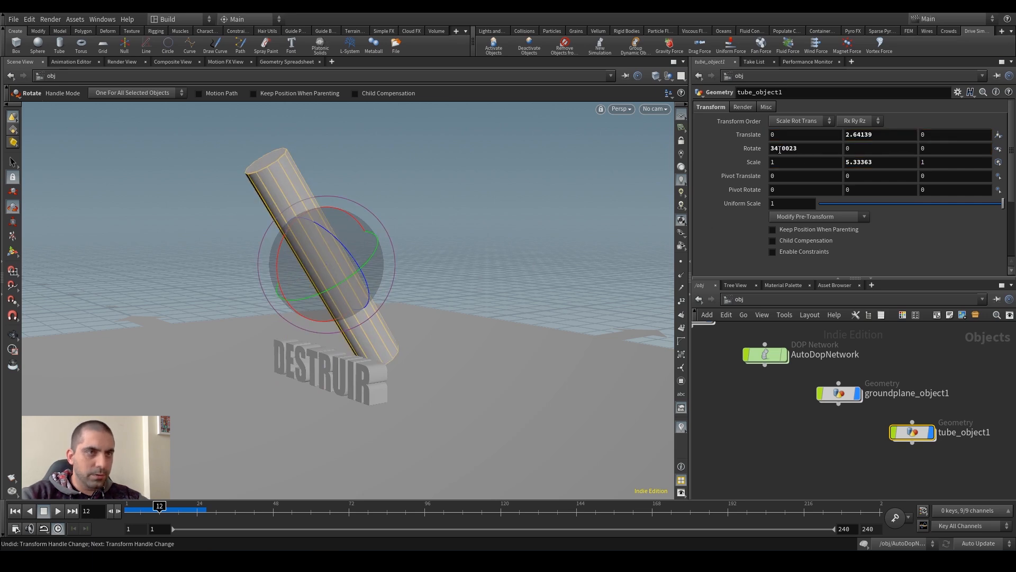
drag(278, 268, 296, 243)
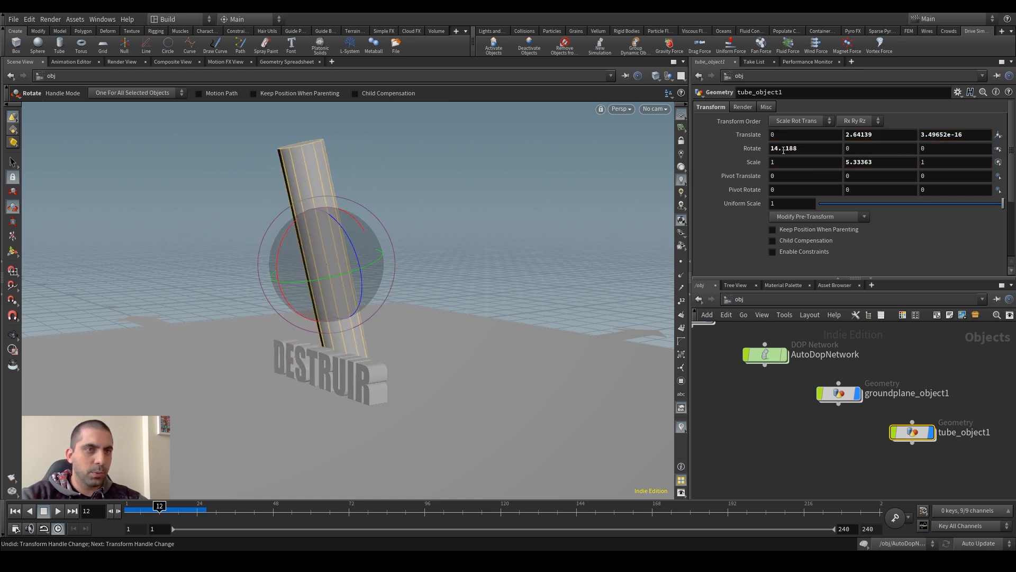
Step: Reset tube_object1's X rotation, rotate it to about -27.84 degrees, and keyframe that X rotation at frame 12
click(802, 150)
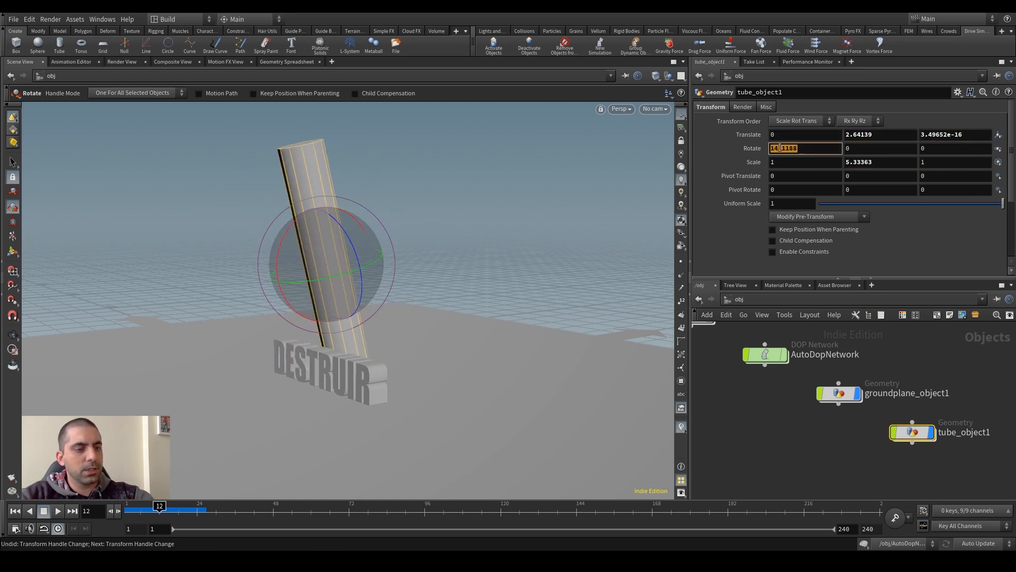
text(0)
key(Return)
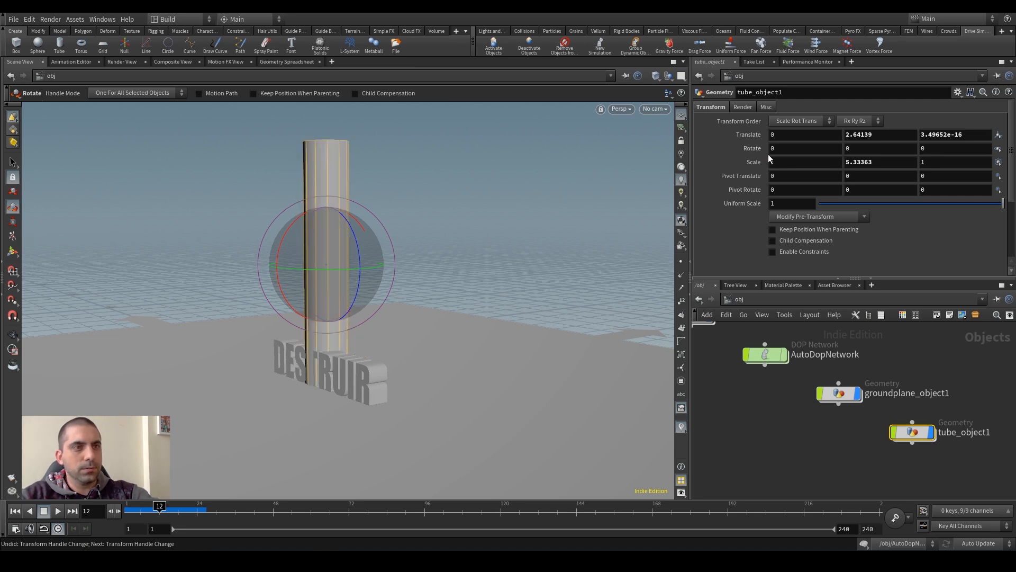
mouse_move(782, 150)
middle_down()
mouse_move(780, 89)
mouse_move(780, 148)
mouse_move(789, 135)
mouse_move(780, 109)
mouse_move(810, 109)
mouse_move(779, 130)
mouse_move(787, 210)
mouse_move(773, 102)
mouse_move(773, 162)
middle_up()
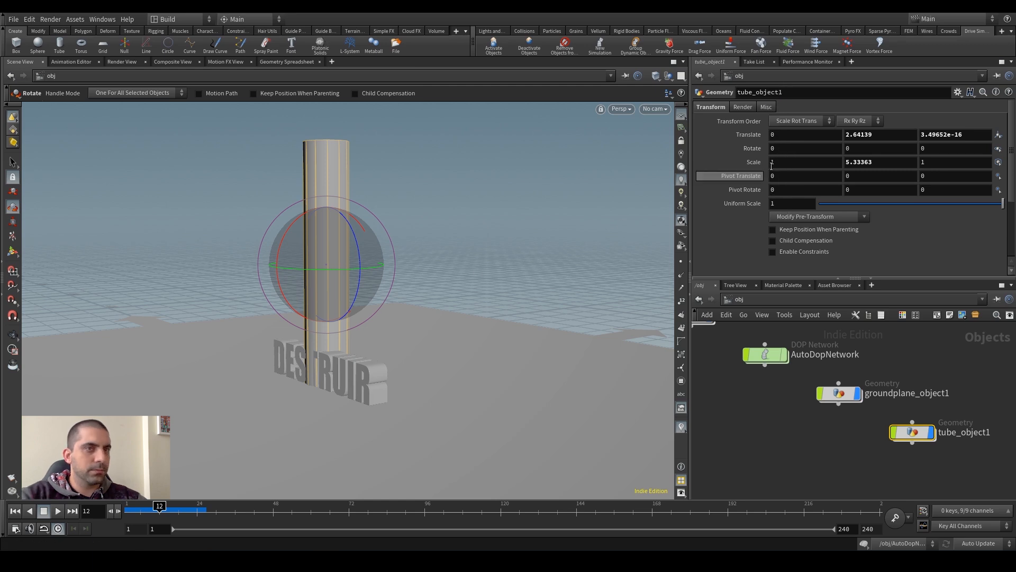
drag(280, 251, 351, 230)
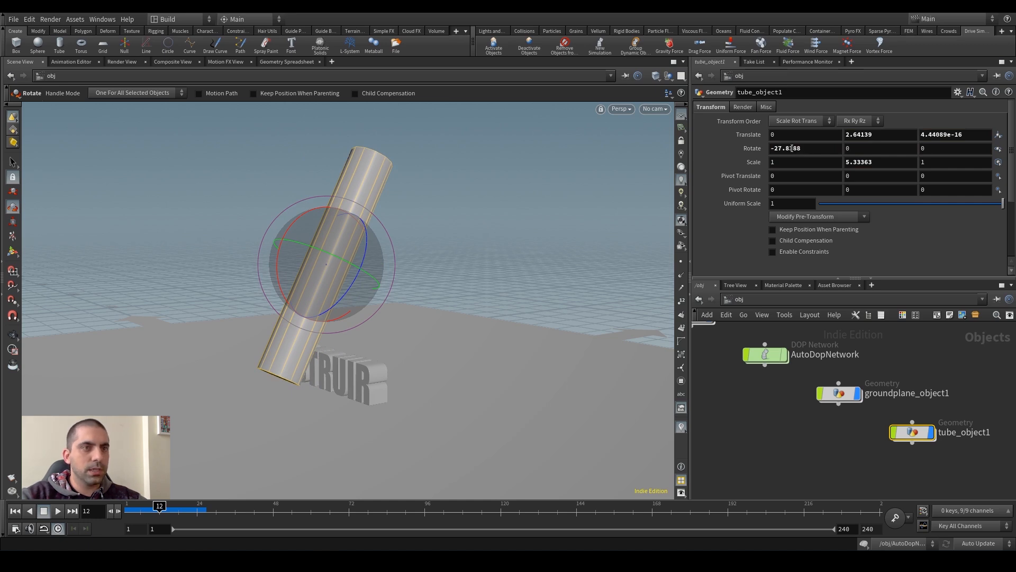
alt+click(792, 149)
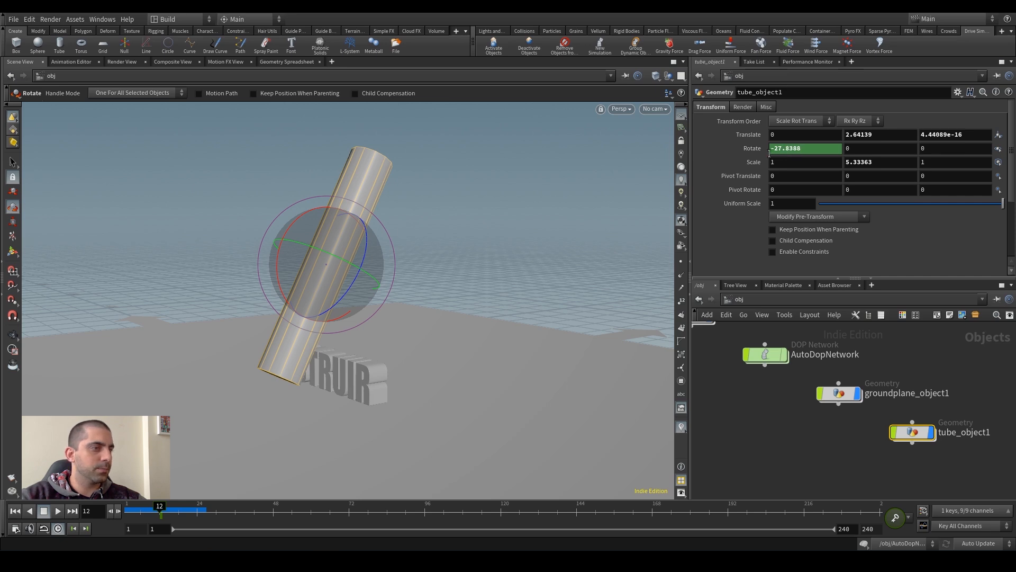
Step: Go to frame 1, rotate tube_object1 about the X axis to about 90.25 degrees, and keyframe that rotation
click(128, 508)
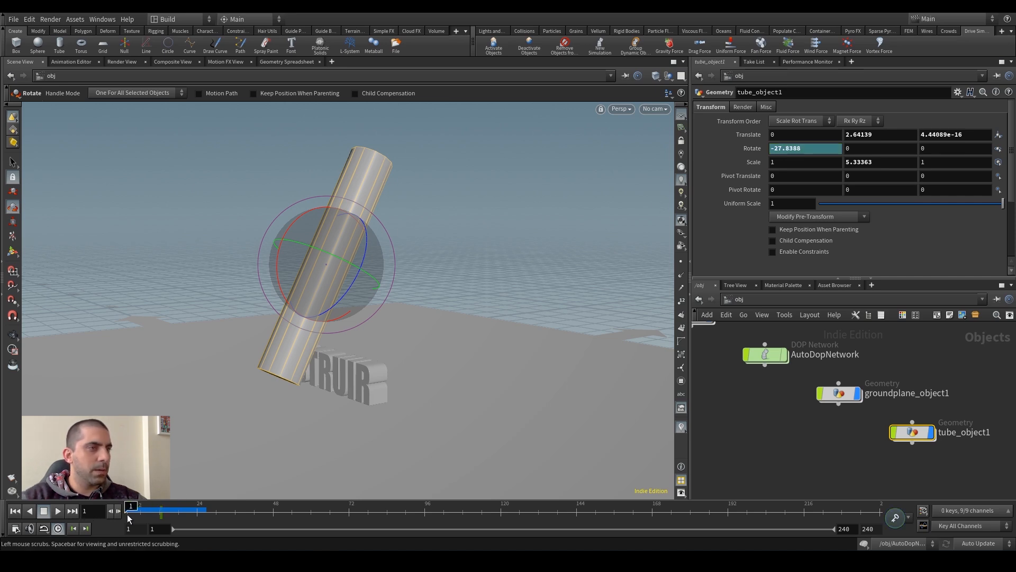
drag(286, 232, 319, 439)
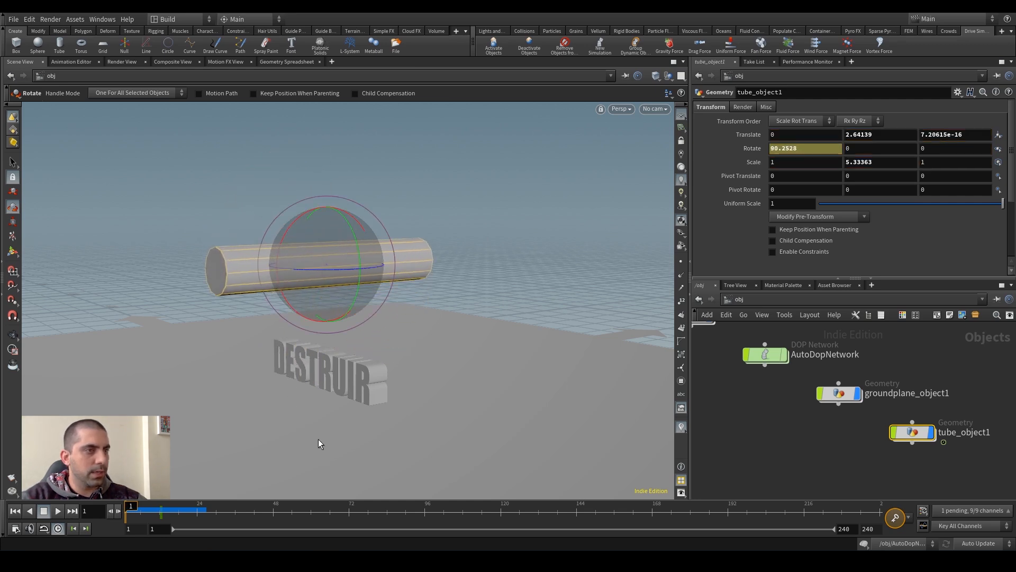
alt+click(790, 152)
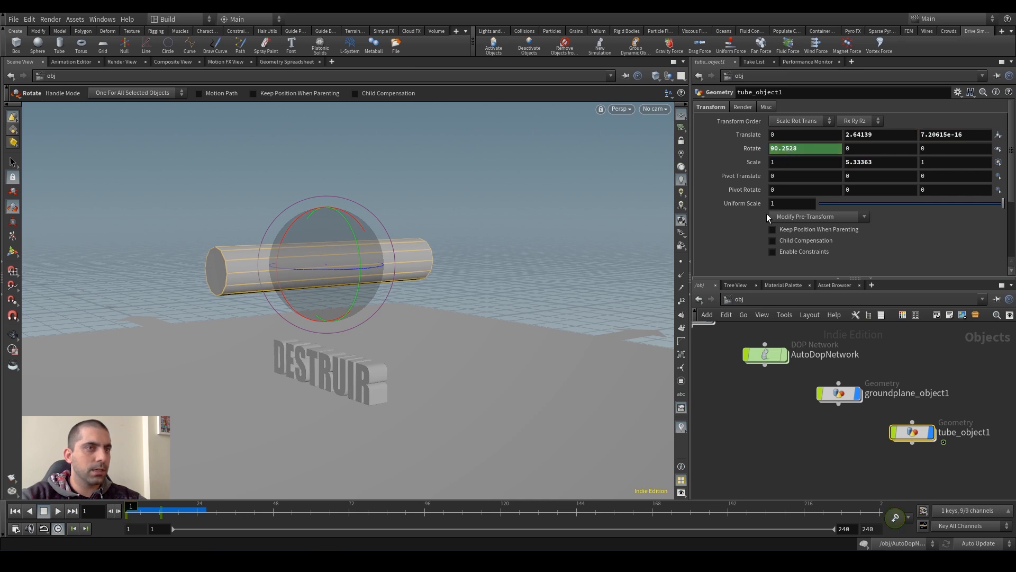
Step: Play back the tube's swing and examine its path over the DESTRUIR lettering from several angles
key(Up)
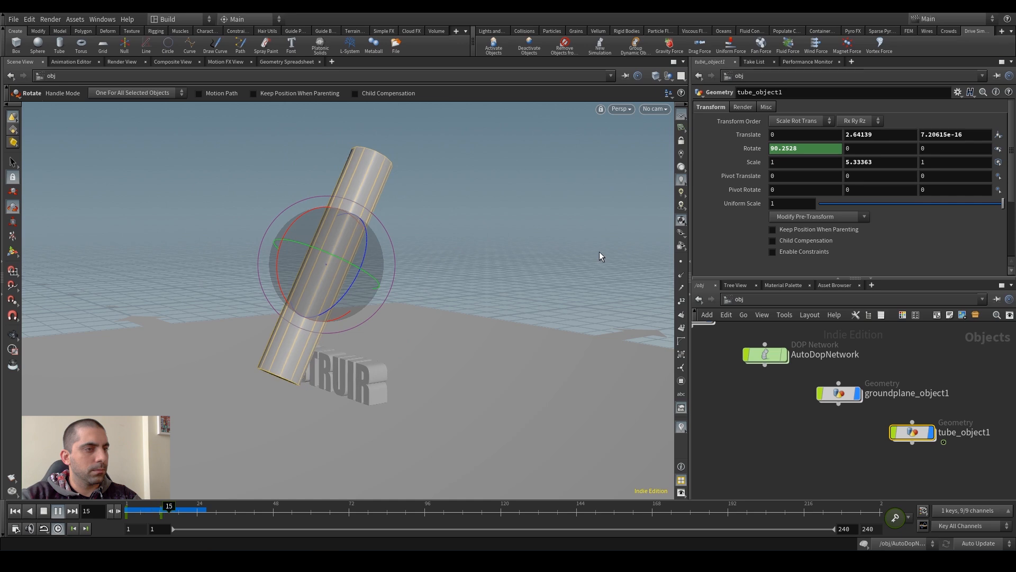
key(Up)
key(ctrl+Up)
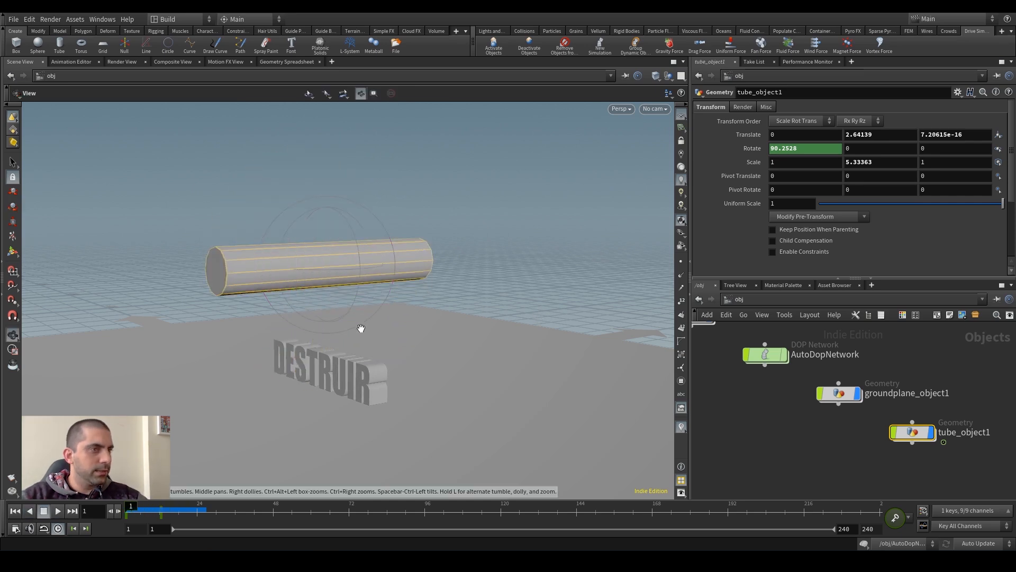
alt+drag(365, 332, 397, 336)
alt+drag(438, 271, 379, 268)
key(r)
key(Up)
key(Up)
key(ctrl+Up)
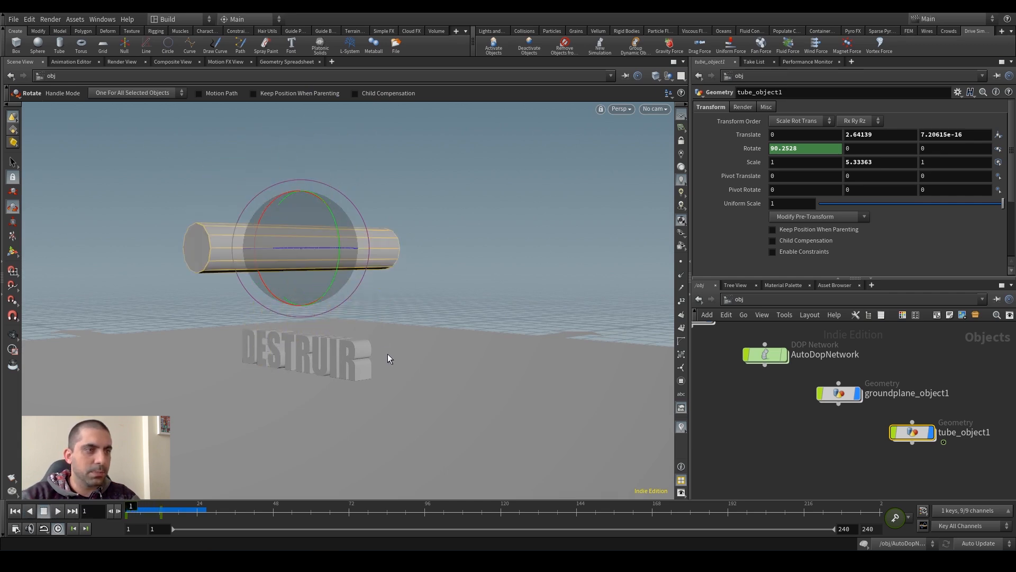
alt+drag(376, 337, 331, 333)
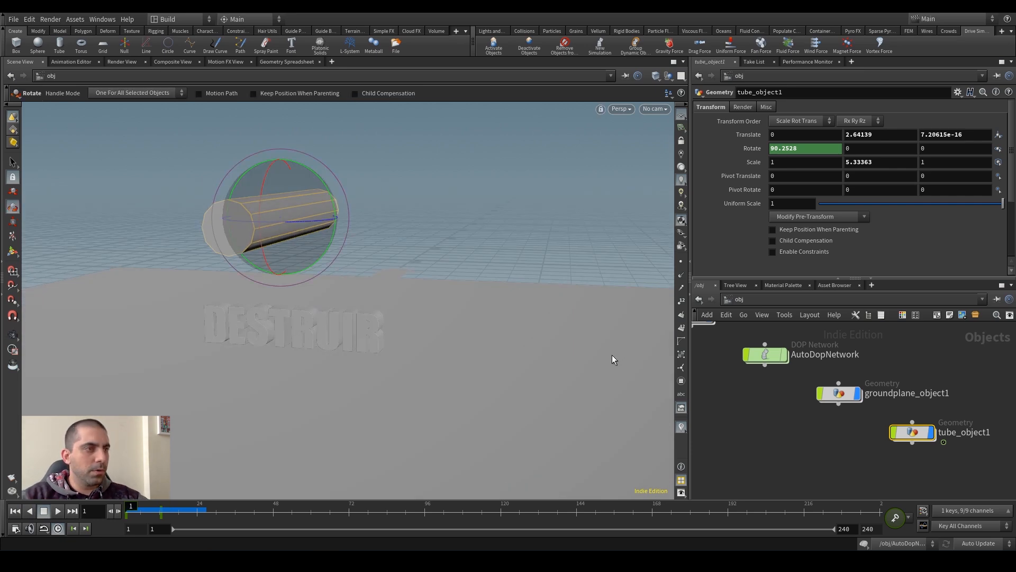
alt+drag(606, 354, 329, 323)
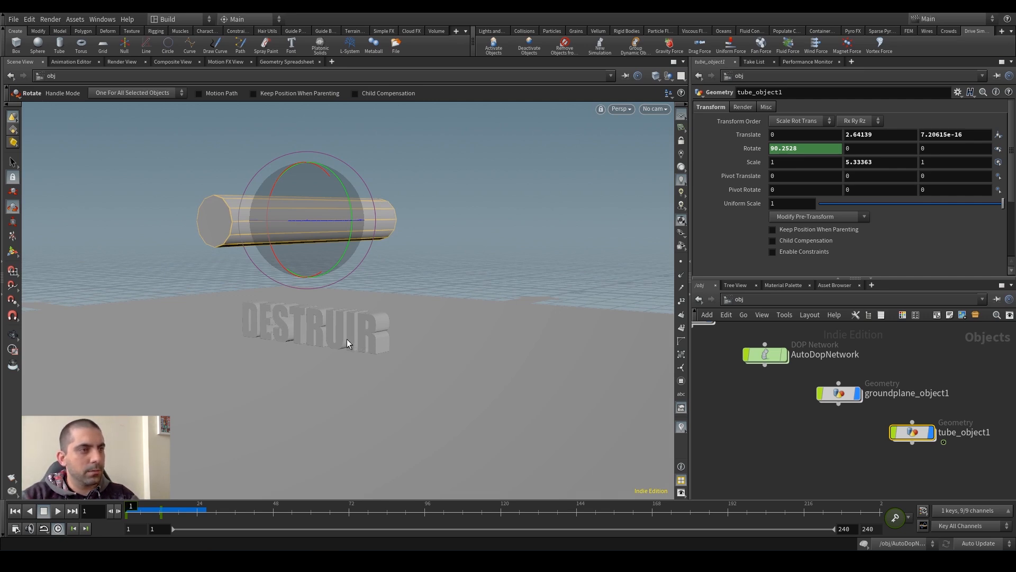
Step: Go through the swing frame by frame and examine from the side when the tube reaches the lettering
key(Up)
key(Down)
key(Right)
key(Right)
key(Right)
key(Right)
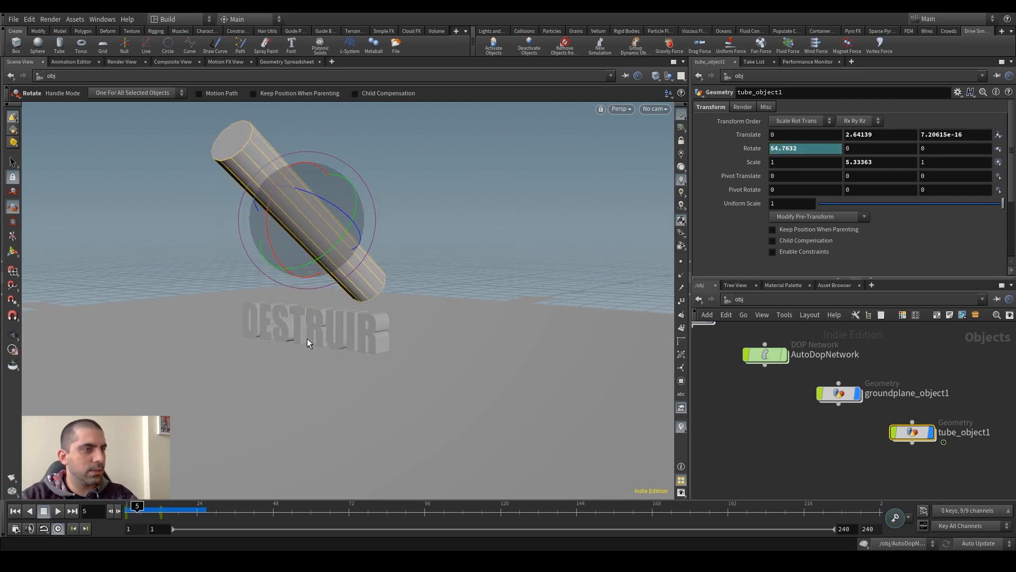
key(Right)
key(Left)
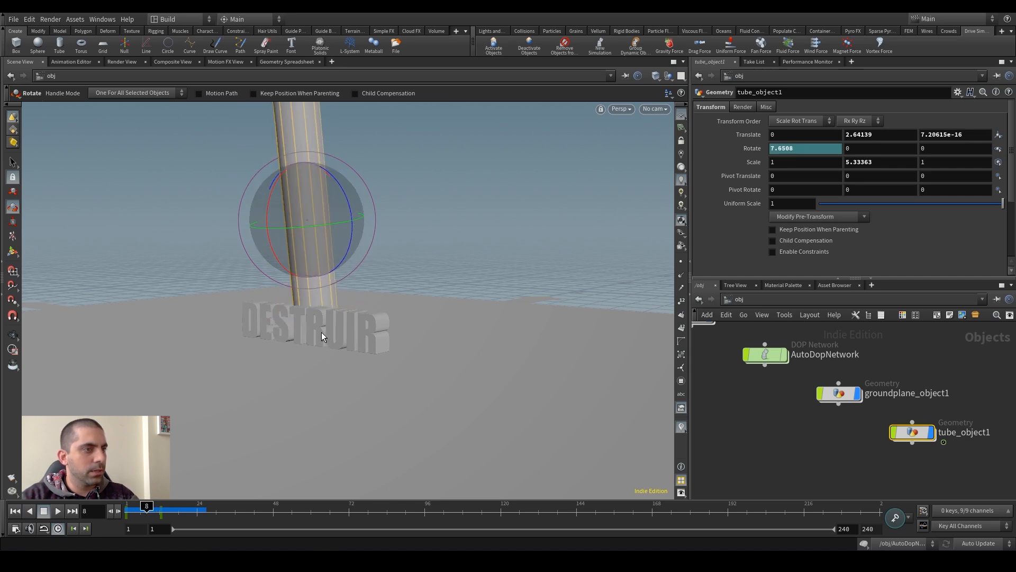
alt+drag(325, 322, 357, 327)
alt+right_drag(357, 327, 359, 315)
alt+drag(359, 316, 337, 307)
alt+middle_drag(336, 307, 328, 326)
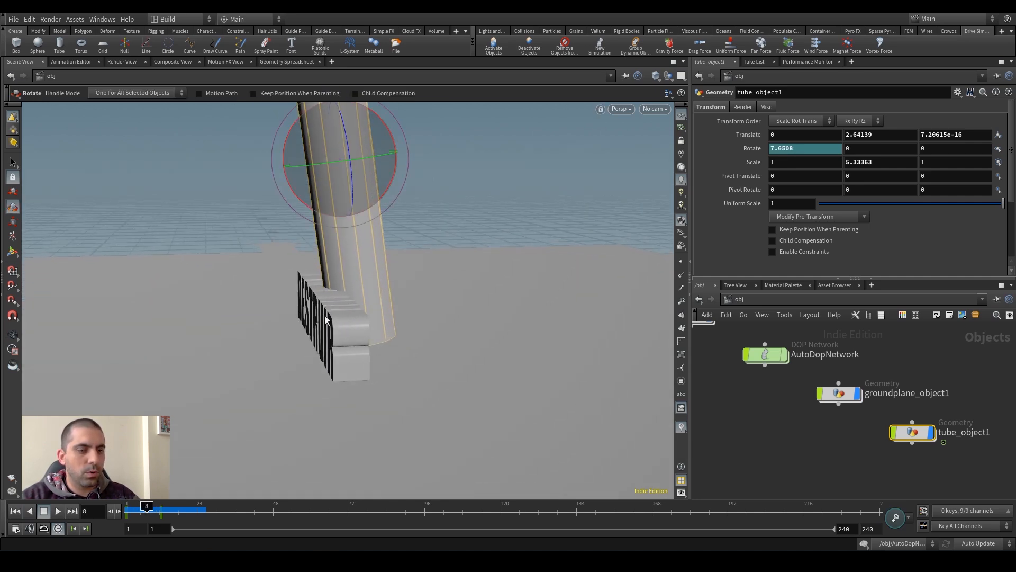
key(Left)
key(Right)
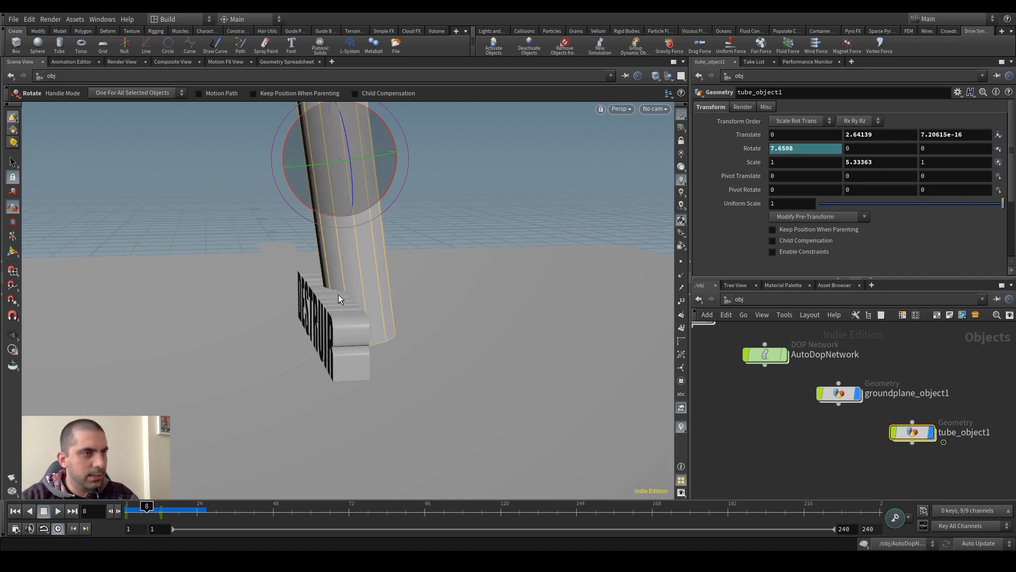
key(Left)
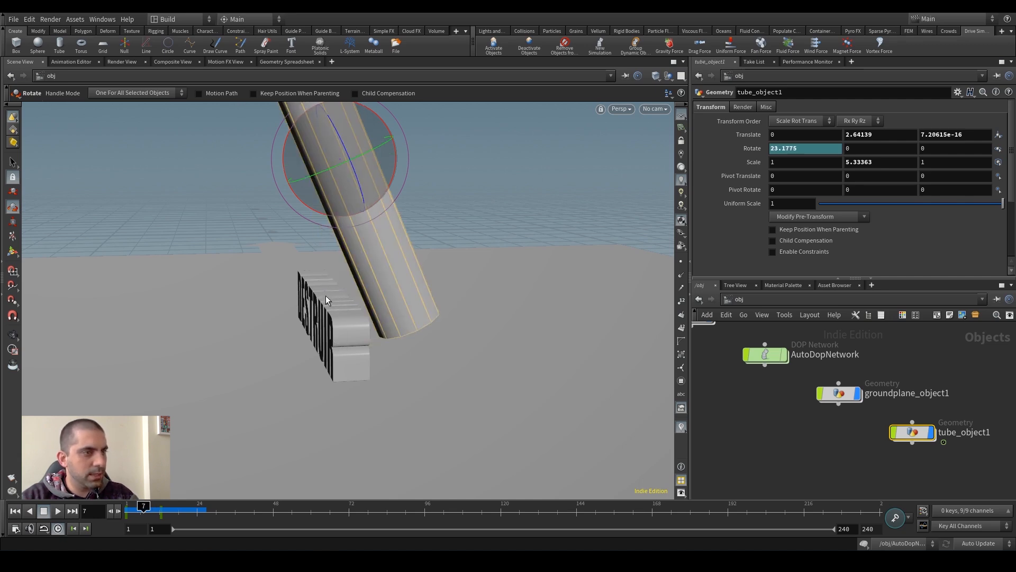
Step: Inside AutoDopNetwork, set the Active Value expression of key_box_object1 to $F >= 7
mouse_move(768, 355)
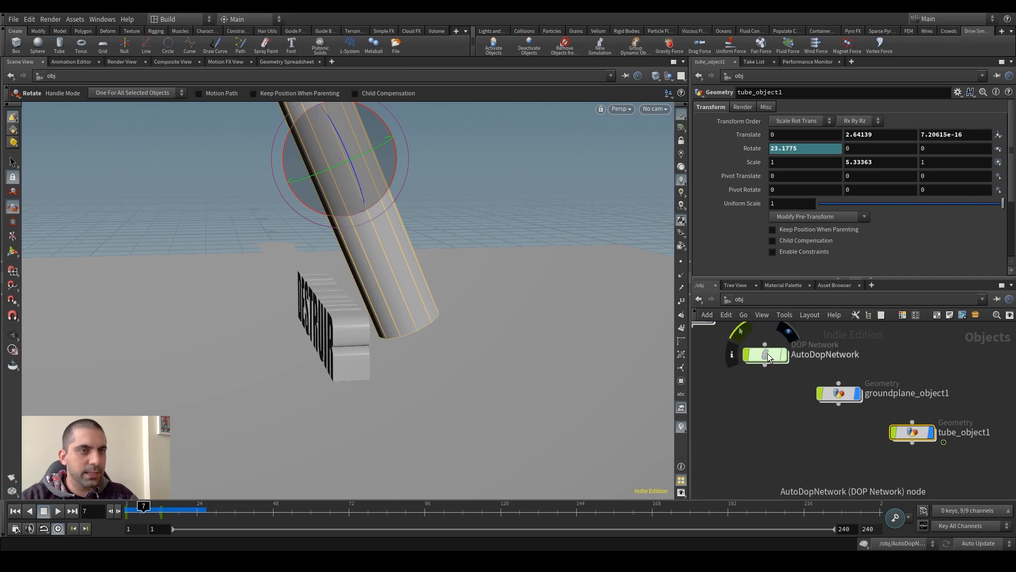
double_click(767, 354)
click(825, 382)
click(754, 109)
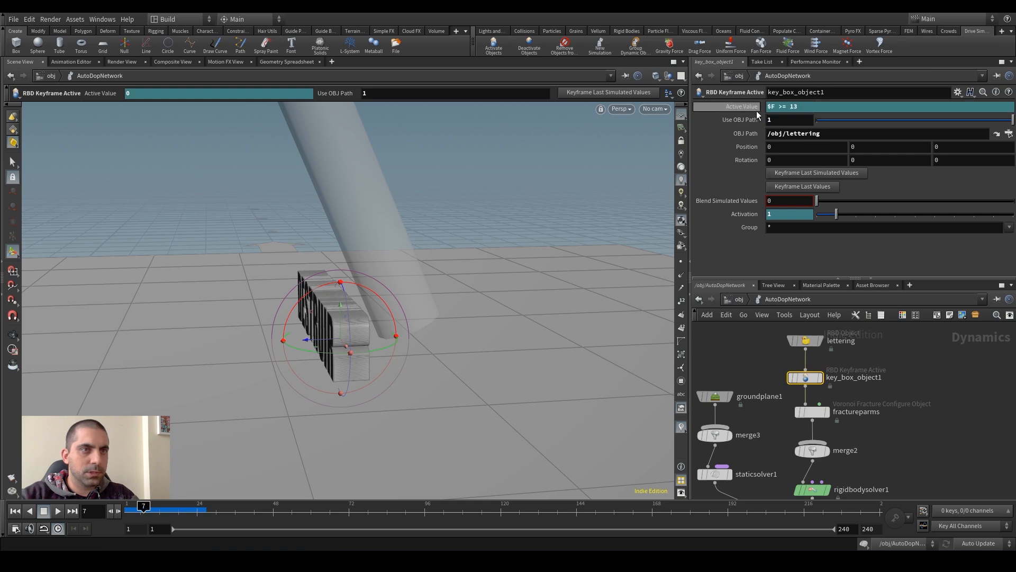
double_click(793, 106)
text(7)
key(Return)
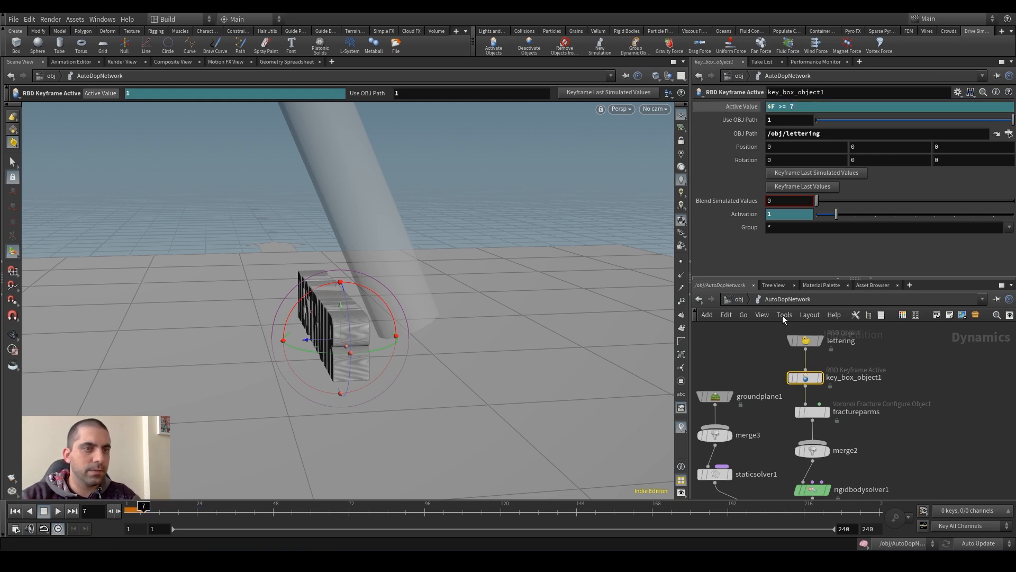
Step: Return to frame 1 and the object level, and make tube_object1 a Static Object for collisions
key(ctrl+Left)
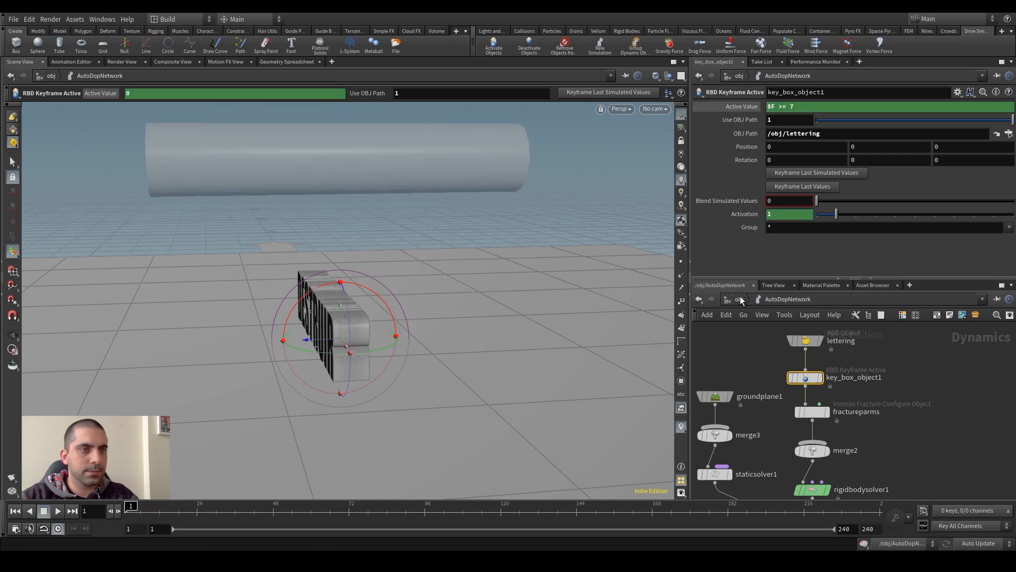
click(738, 299)
key(s)
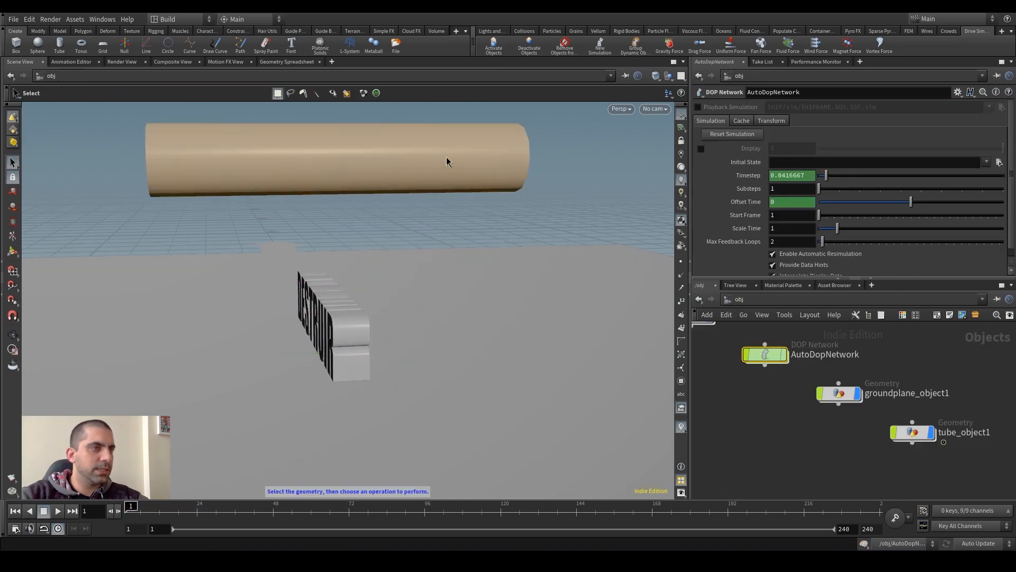
click(444, 161)
alt+drag(449, 170, 457, 176)
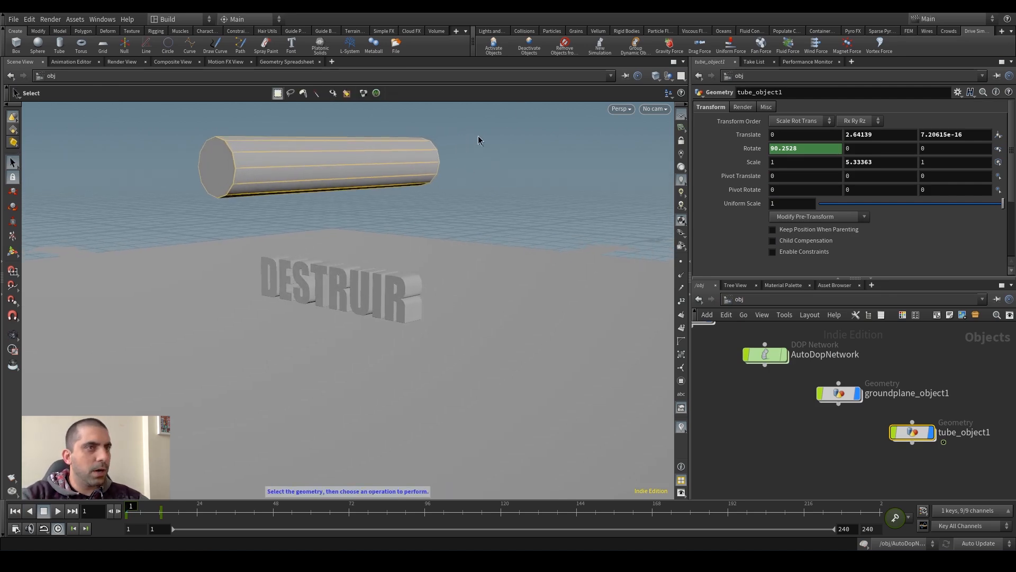
click(523, 31)
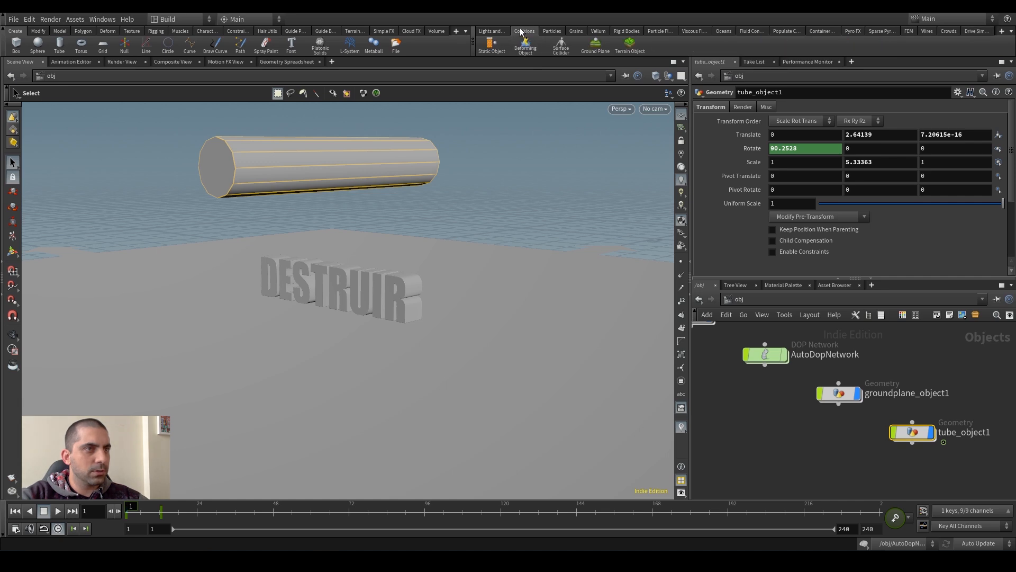
click(490, 45)
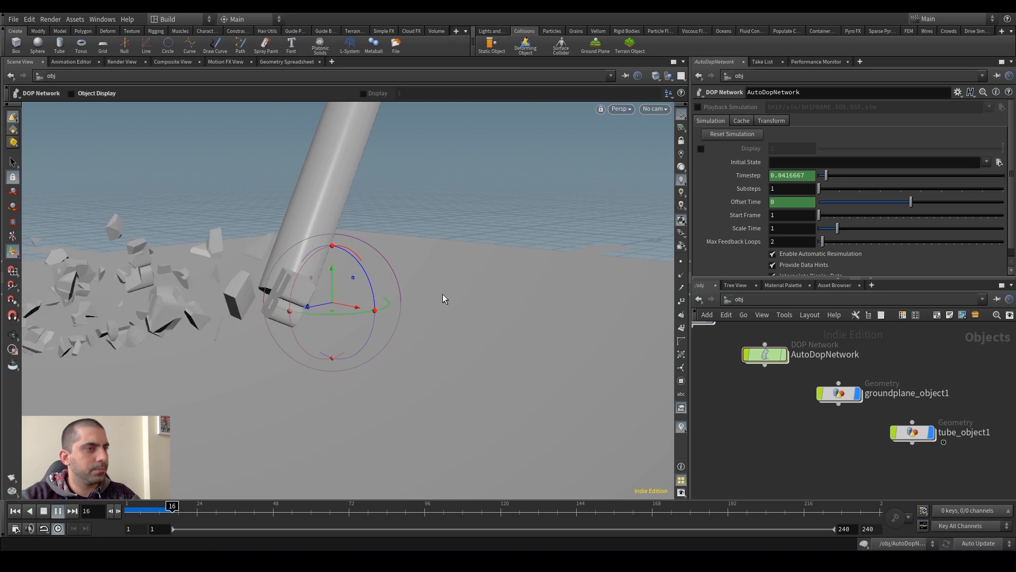
Step: Play the destruction simulation several times from different views to check the tube's impact on the lettering
key(Down)
key(Up)
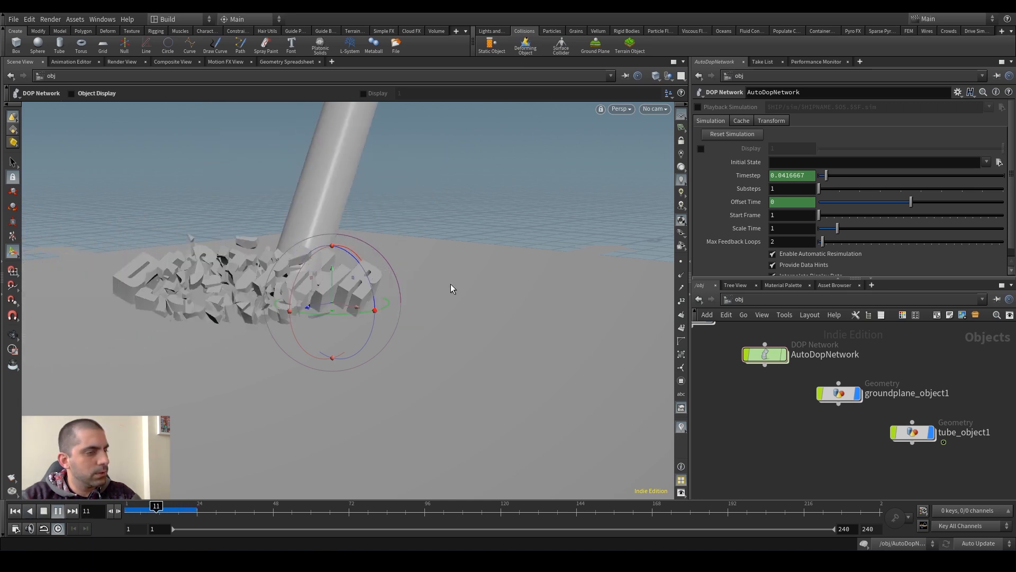
key(Down)
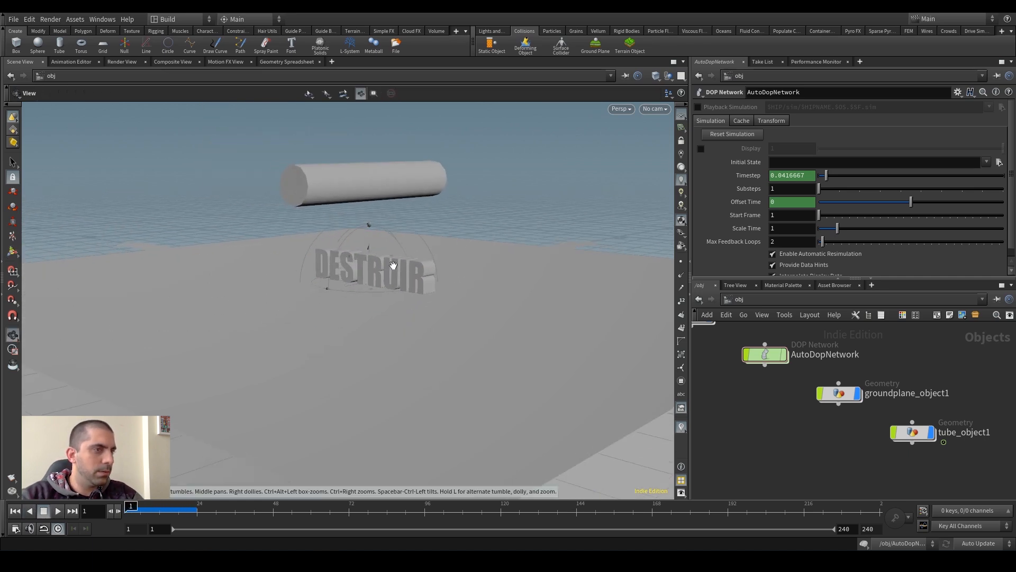
key(Up)
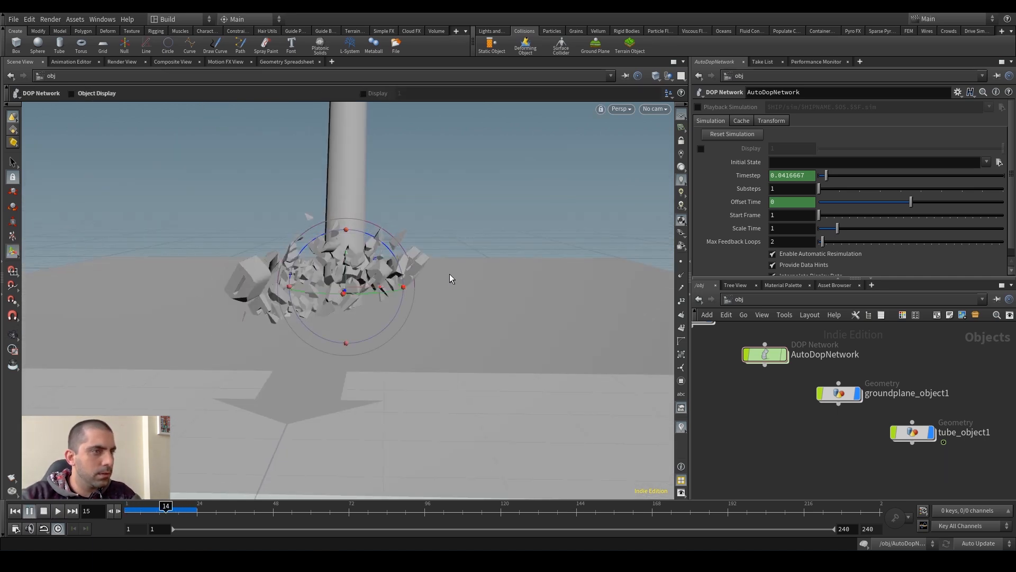
key(Down)
key(Up)
key(Up)
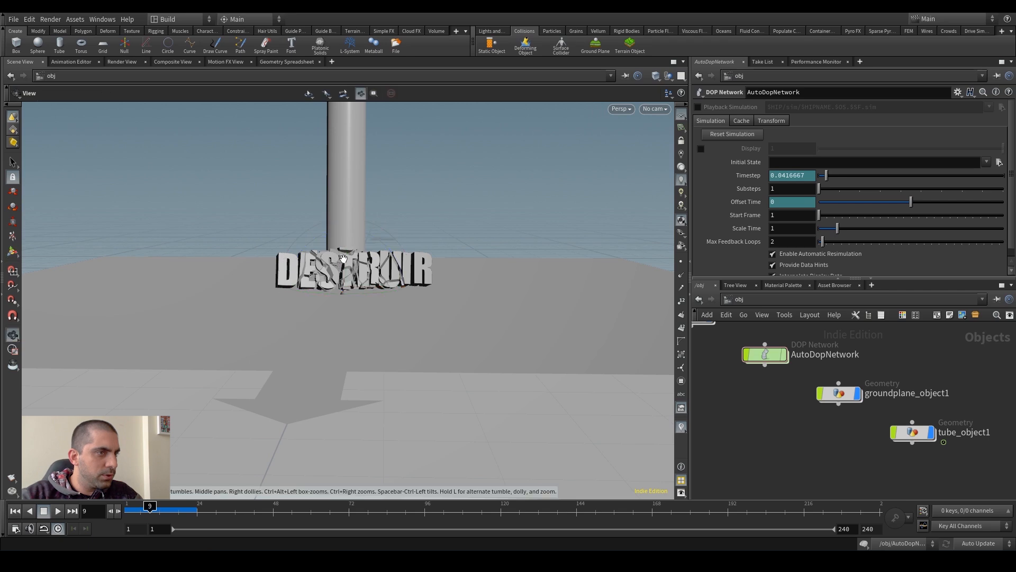
Step: Examine the fractured lettering up close at frame 9 from several angles and replay the simulation
scroll(345, 261, up, 2)
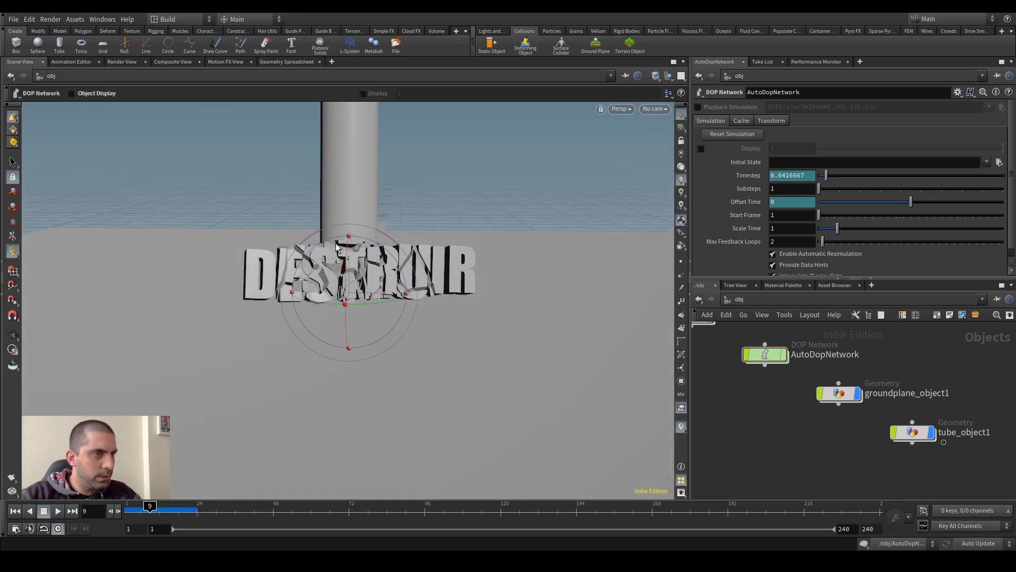
alt+drag(346, 281, 372, 271)
alt+middle_drag(377, 264, 388, 306)
alt+drag(368, 304, 387, 303)
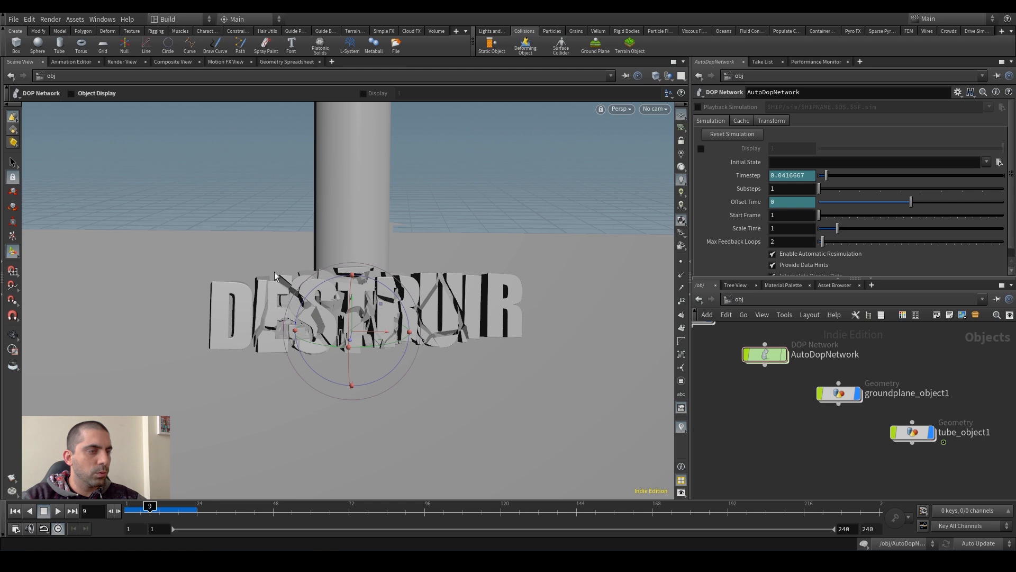
alt+drag(425, 323, 348, 333)
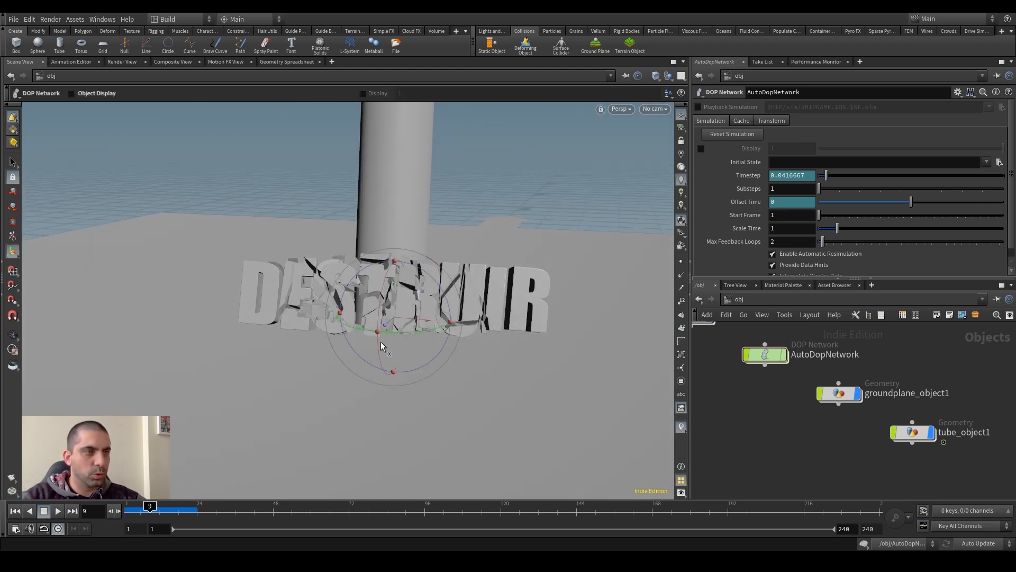
alt+drag(429, 251, 406, 296)
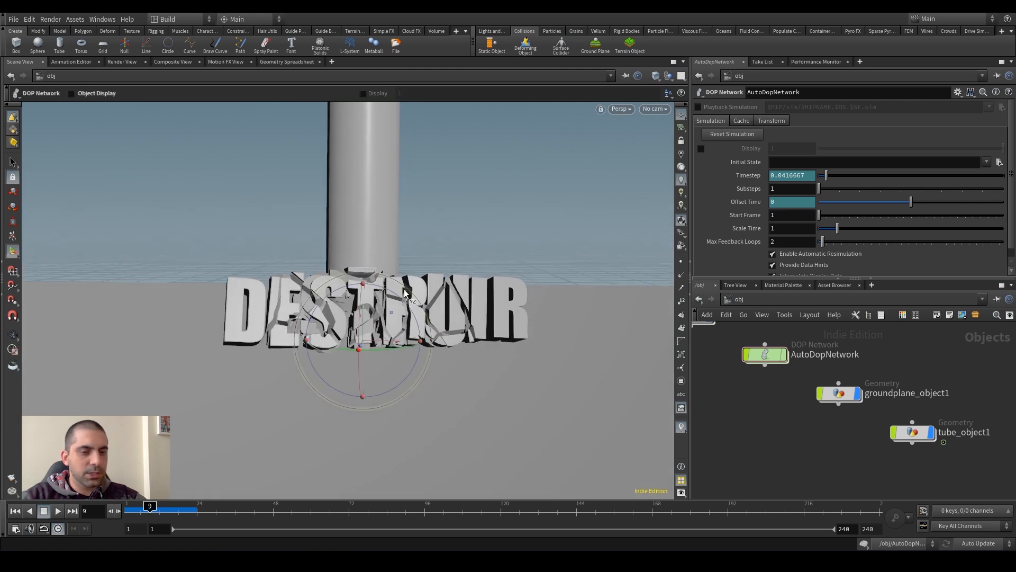
key(Down)
key(Up)
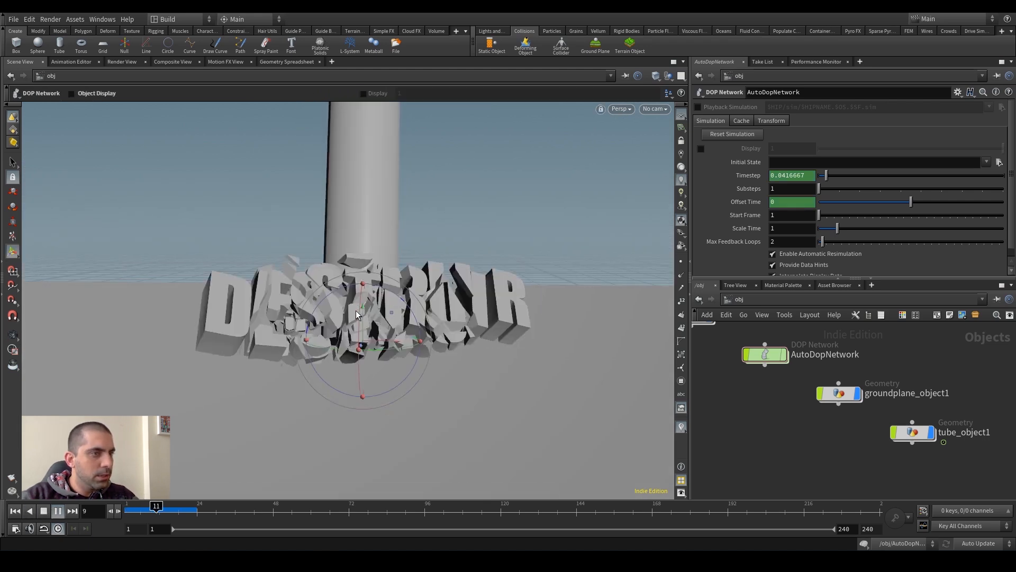
Step: Replay the simulation and step through the frames around the impact to check when the lettering starts to break
key(Down)
key(Up)
key(Down)
key(Down)
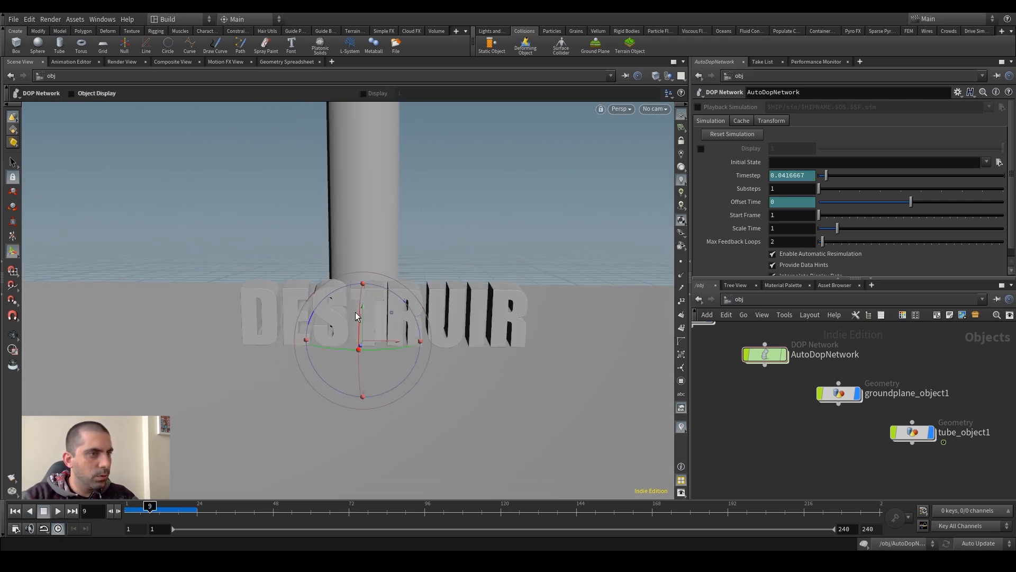
key(Right)
key(Right)
key(Right)
key(Down)
key(Up)
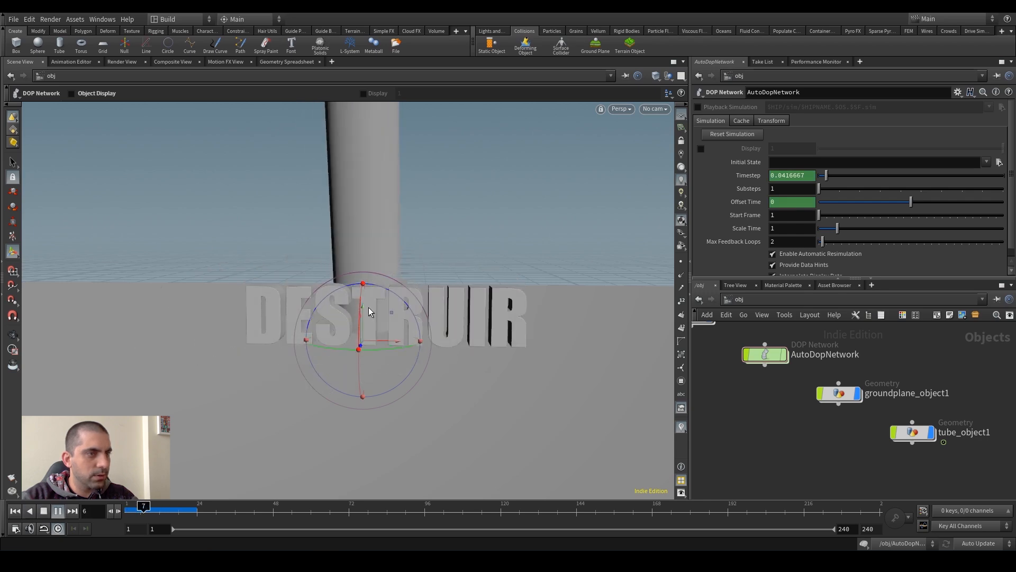
key(Down)
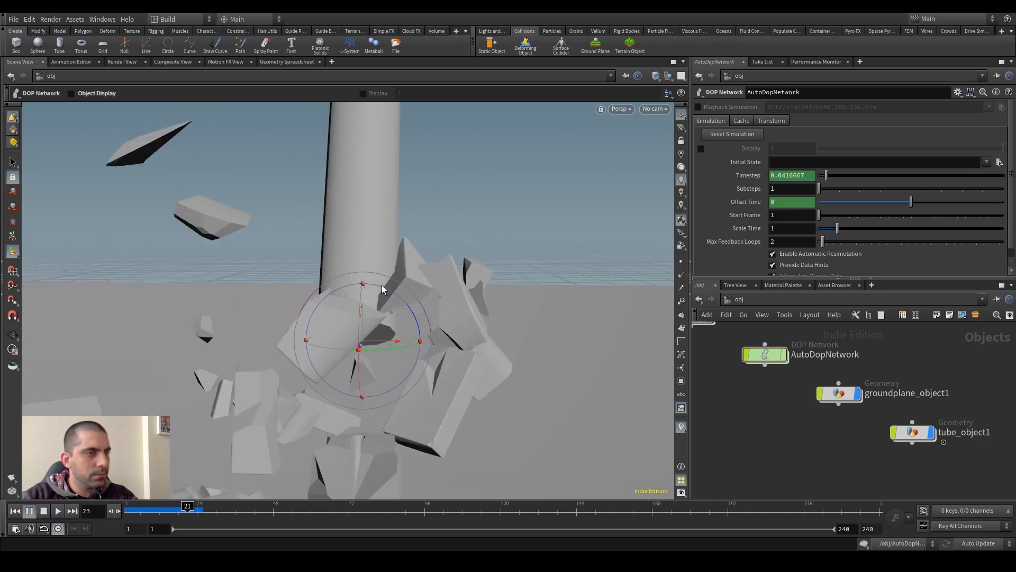
Step: Inside AutoDopNetwork, lay out the nodes and space groundplane1 and merge3 around the static solver branch, leaving tube_object1 selected
double_click(762, 354)
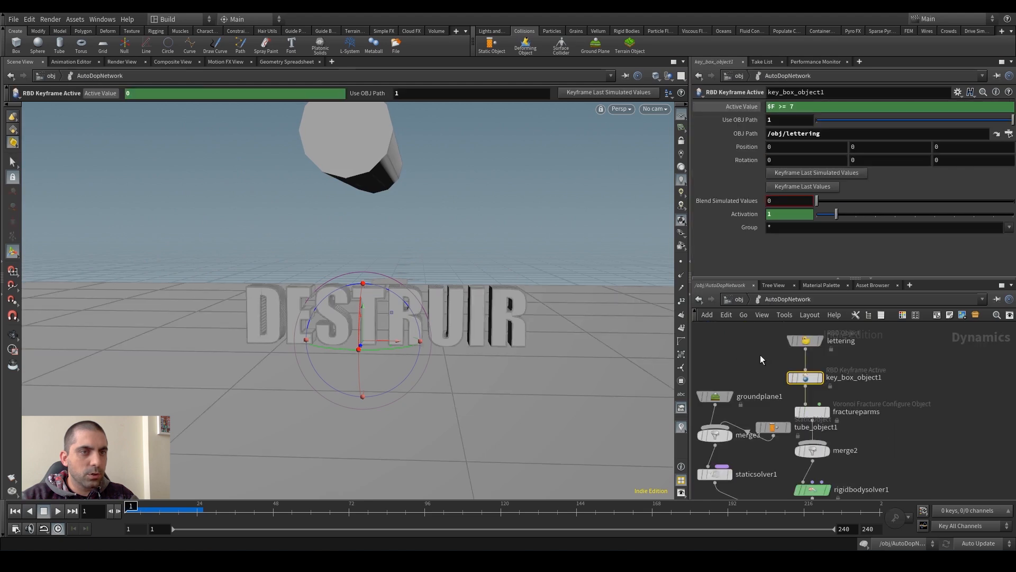
middle_drag(733, 373, 795, 331)
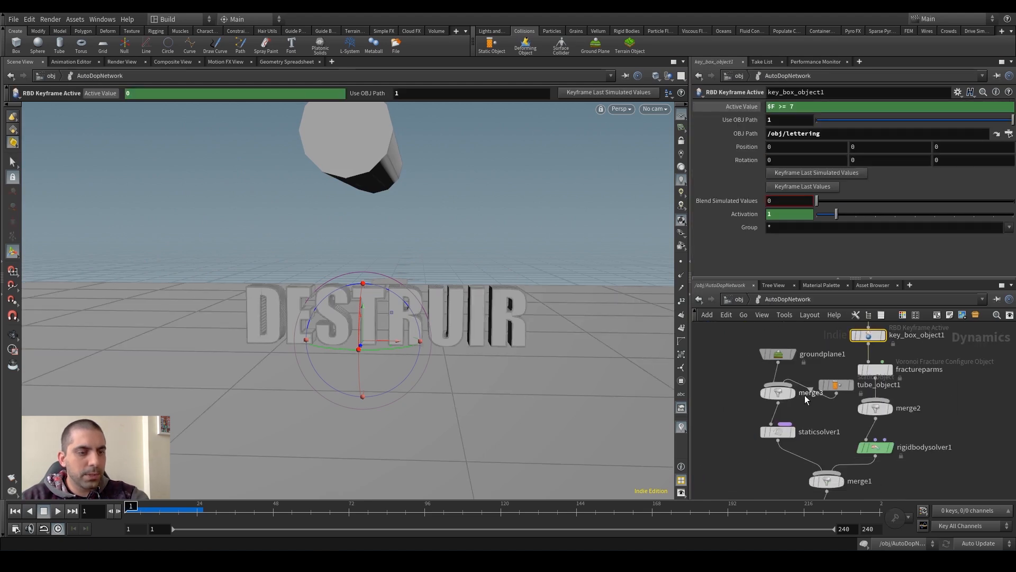
key(l)
key(l)
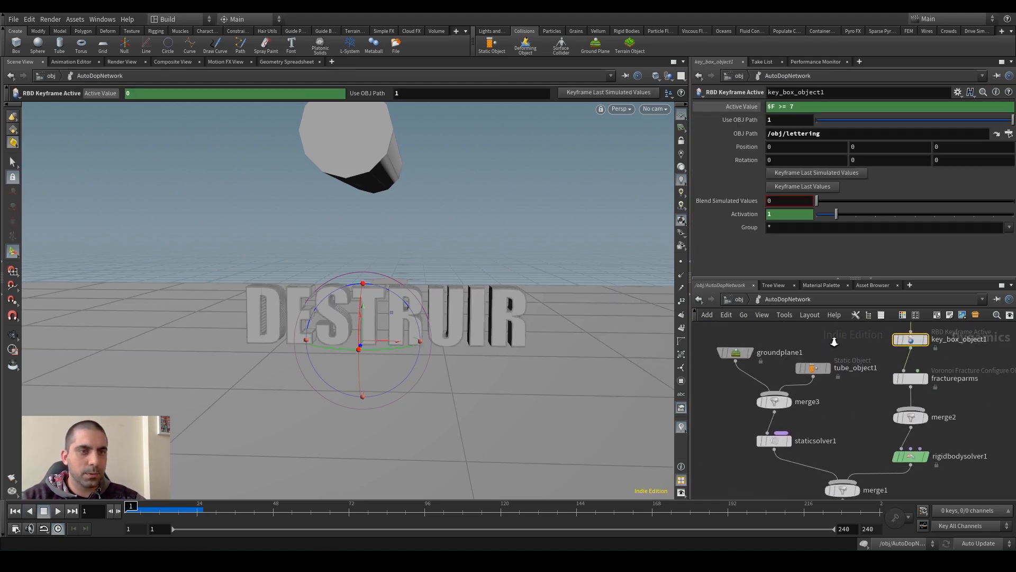
scroll(834, 338, down, 2)
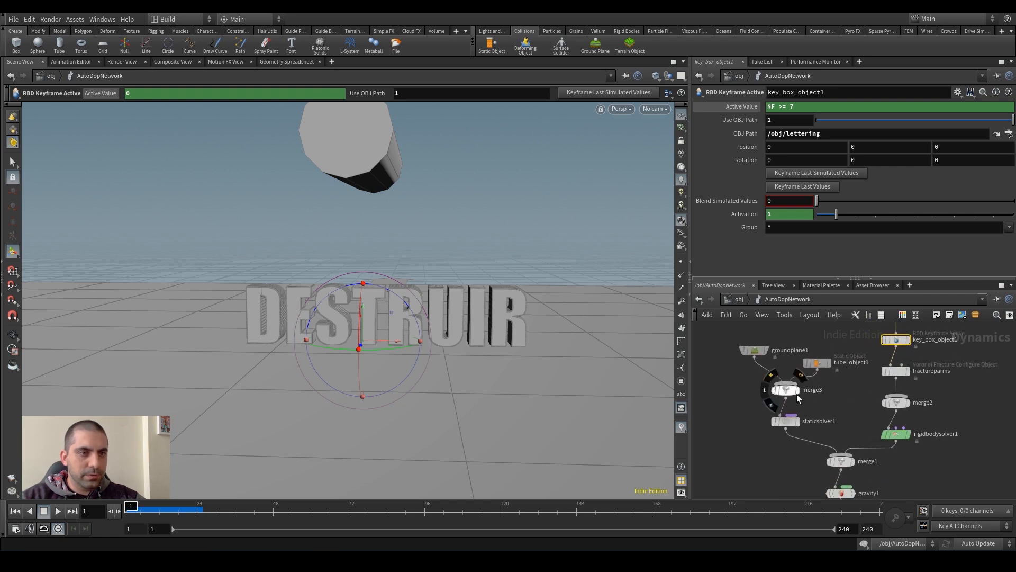
click(817, 364)
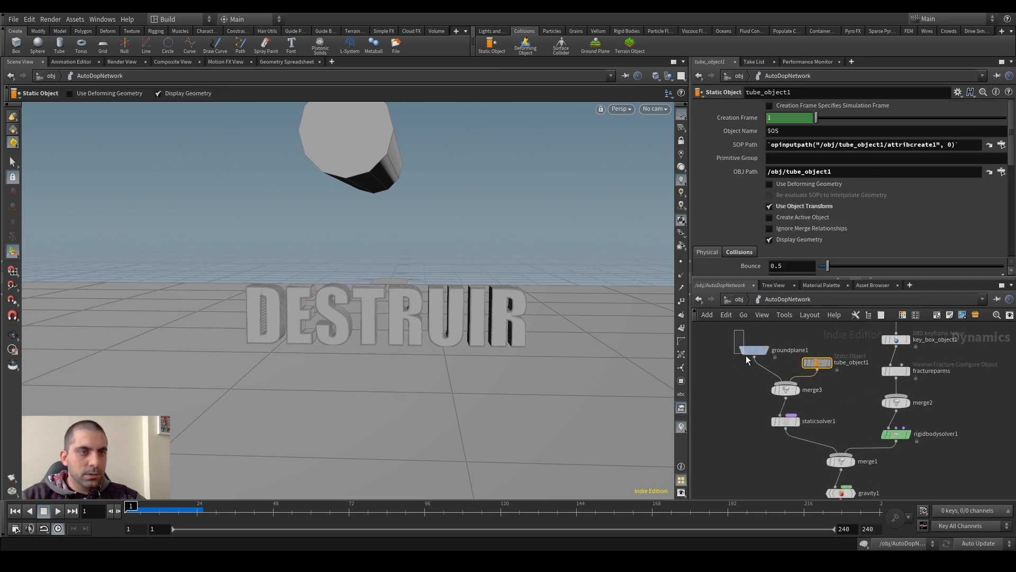
click(742, 351)
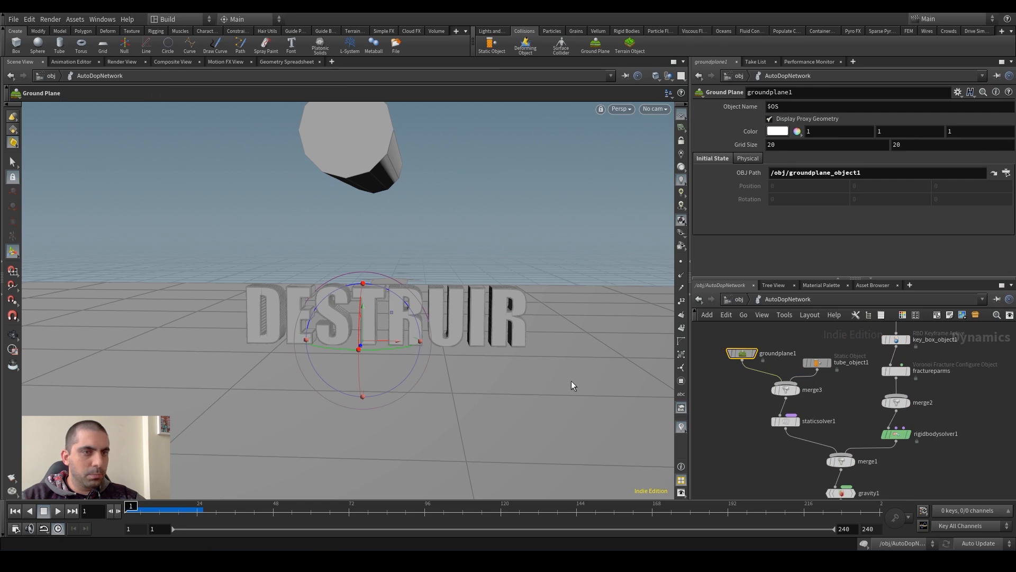
drag(777, 388, 781, 395)
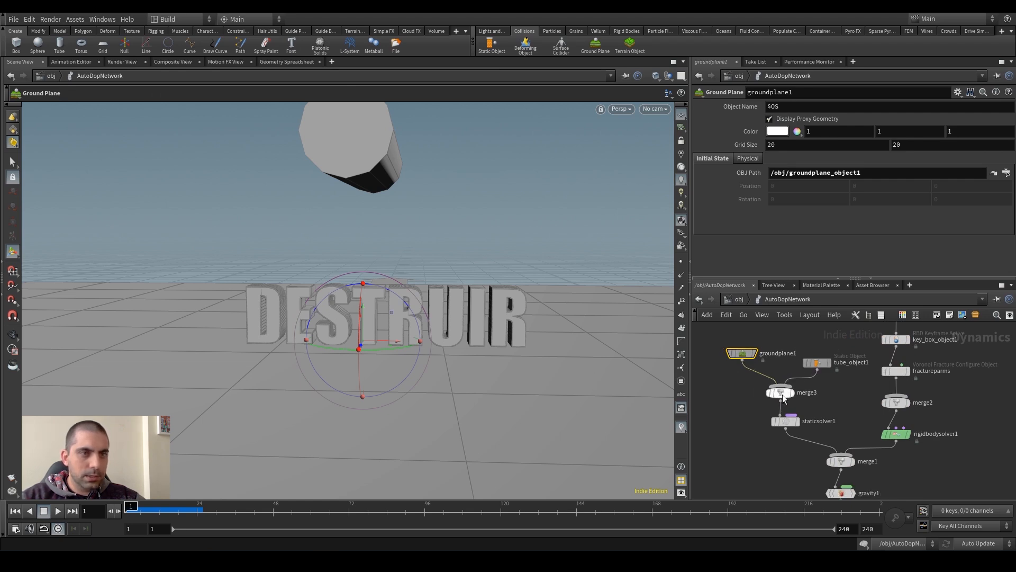
click(817, 363)
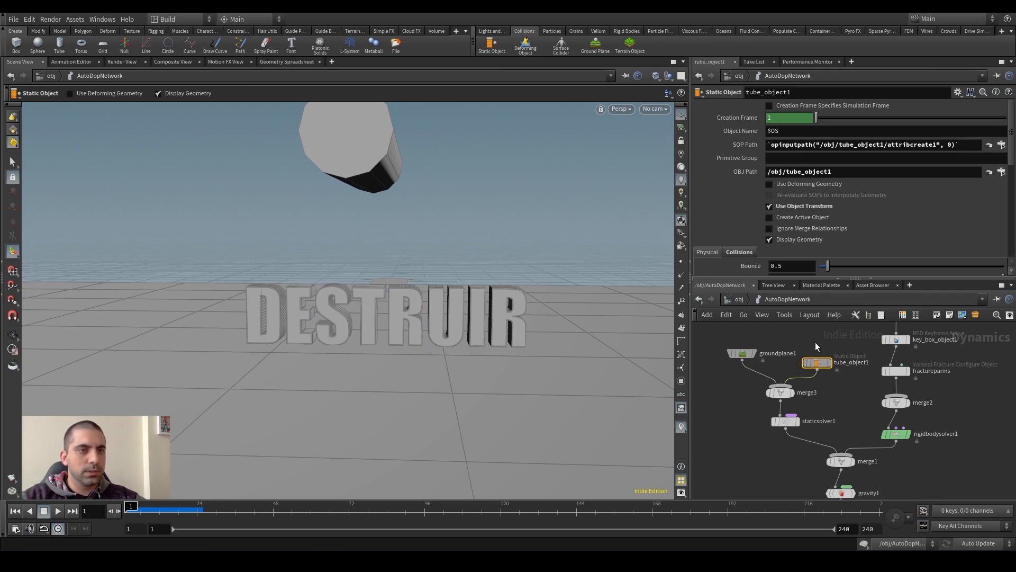
Step: Play the tube's swing from an oblique side view inside AutoDopNetwork, return to the first frame and examine the starting pose
key(Escape)
drag(653, 346, 410, 291)
key(Return)
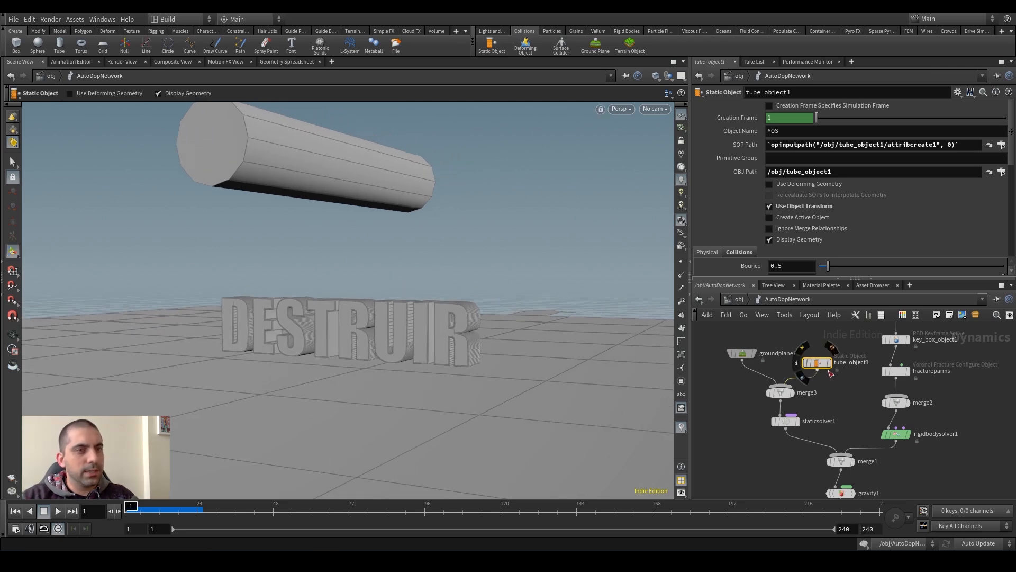
key(Up)
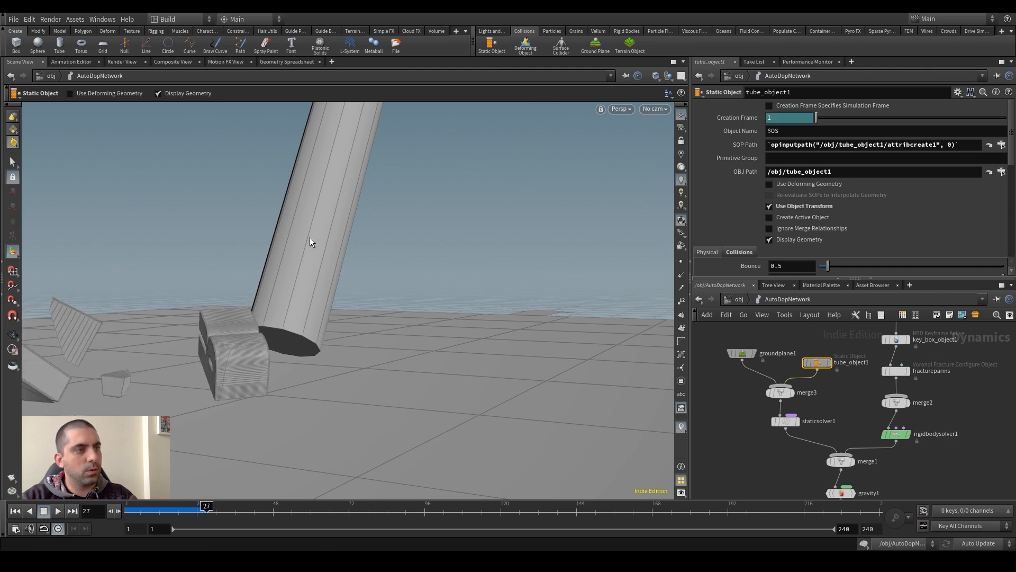
key(ctrl+Up)
key(Escape)
drag(397, 325, 373, 337)
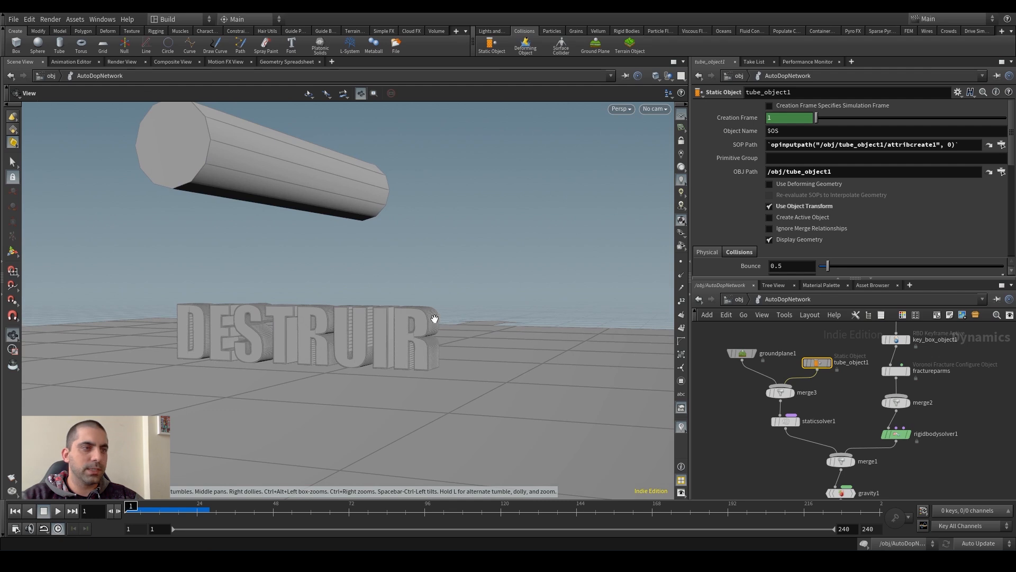
key(Return)
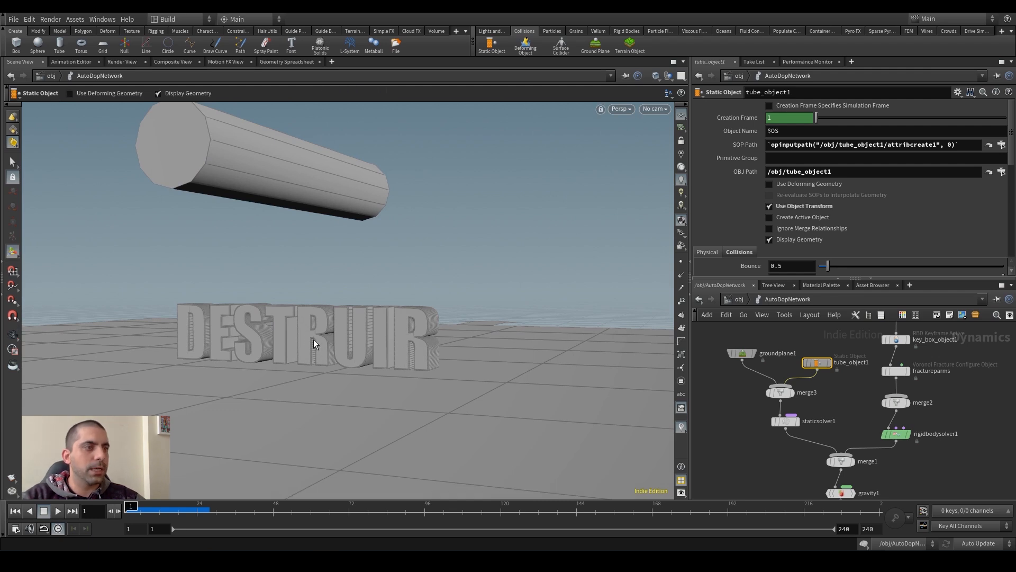
key(Escape)
drag(311, 336, 340, 356)
key(Return)
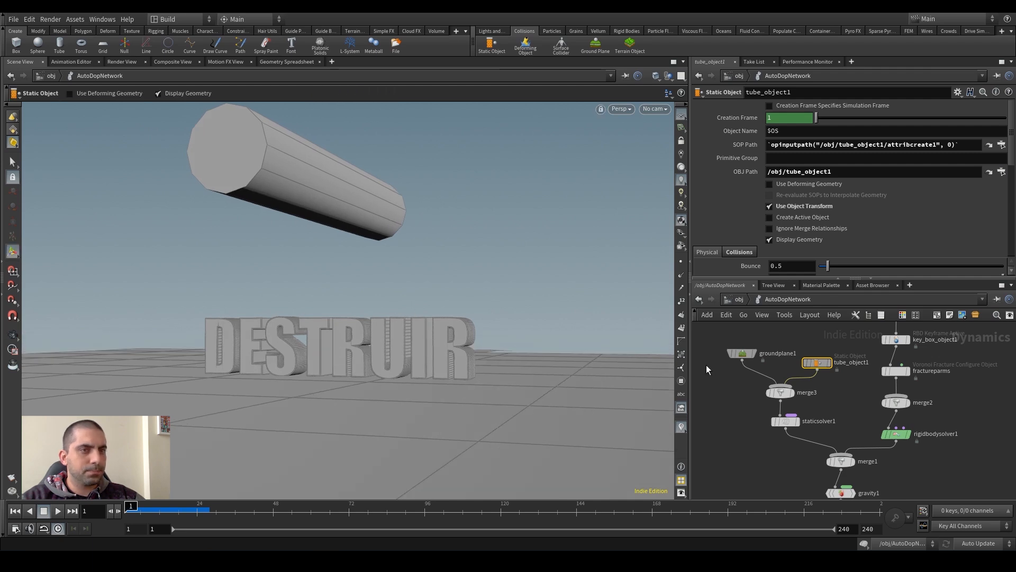
Step: At object level, review the lettering and tube_object1 transforms, inspect the nodes inside tube_object1 and return to the object level
click(735, 300)
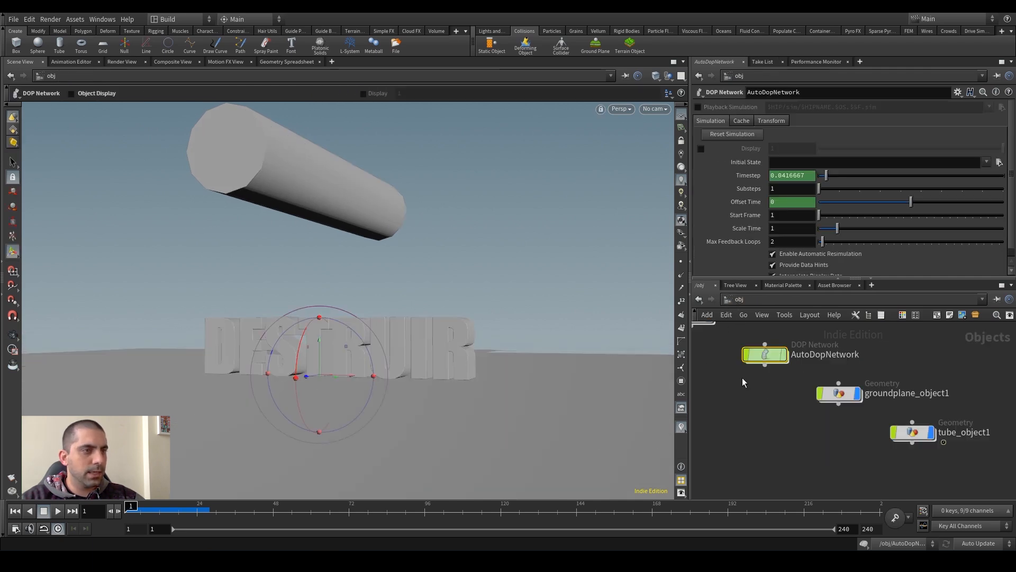
click(771, 370)
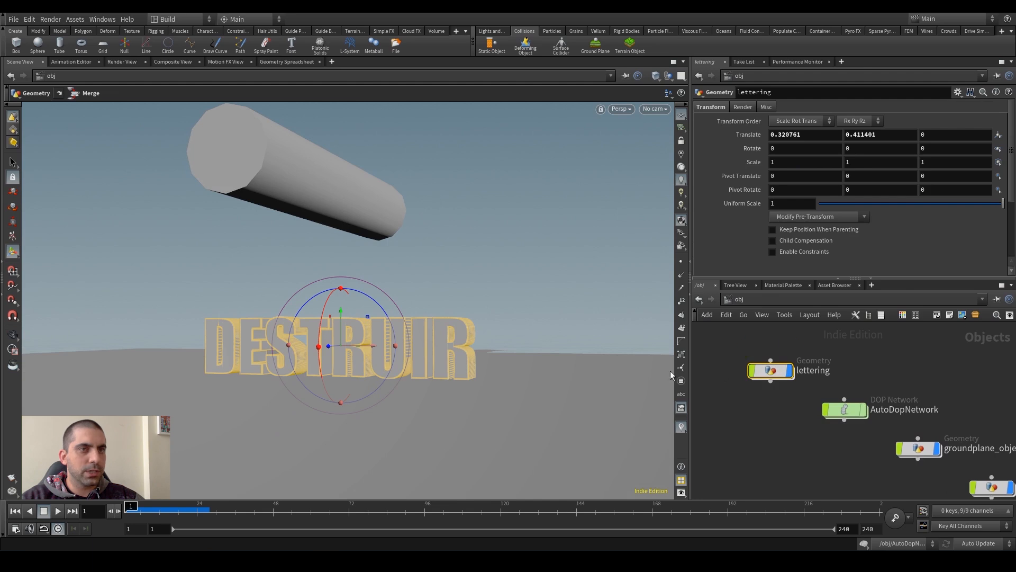
key(s)
click(316, 195)
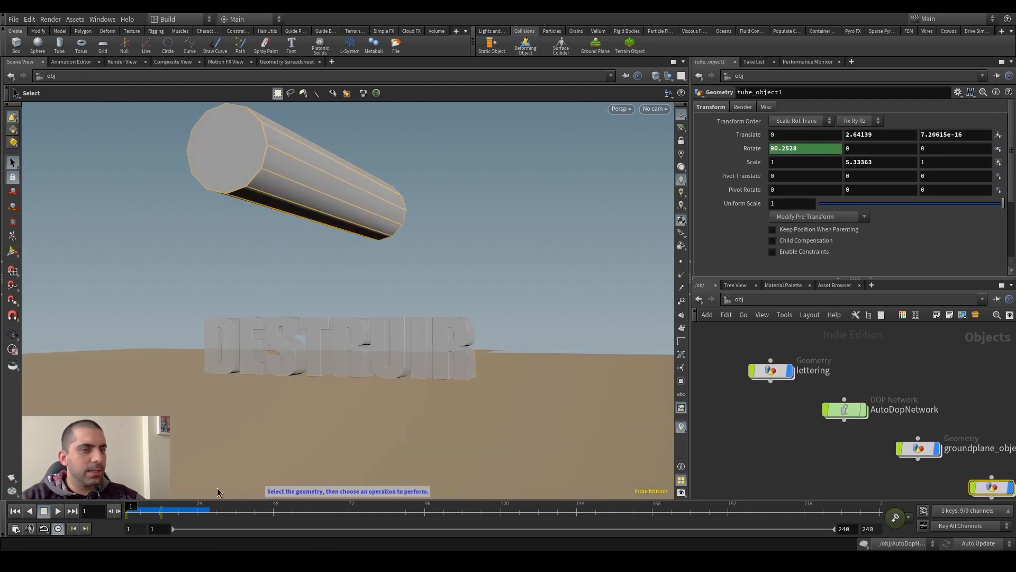
middle_drag(830, 341, 829, 373)
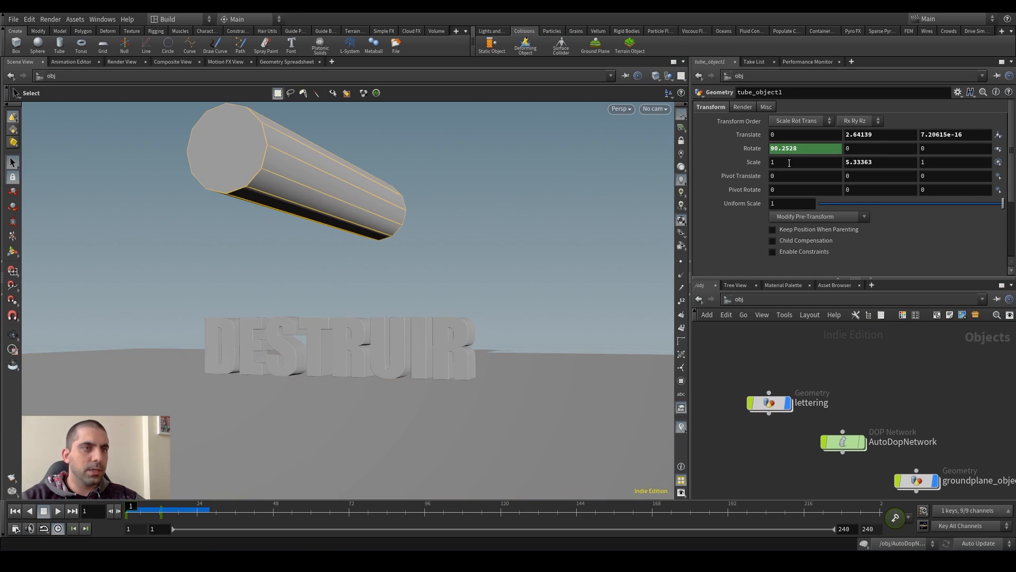
click(768, 404)
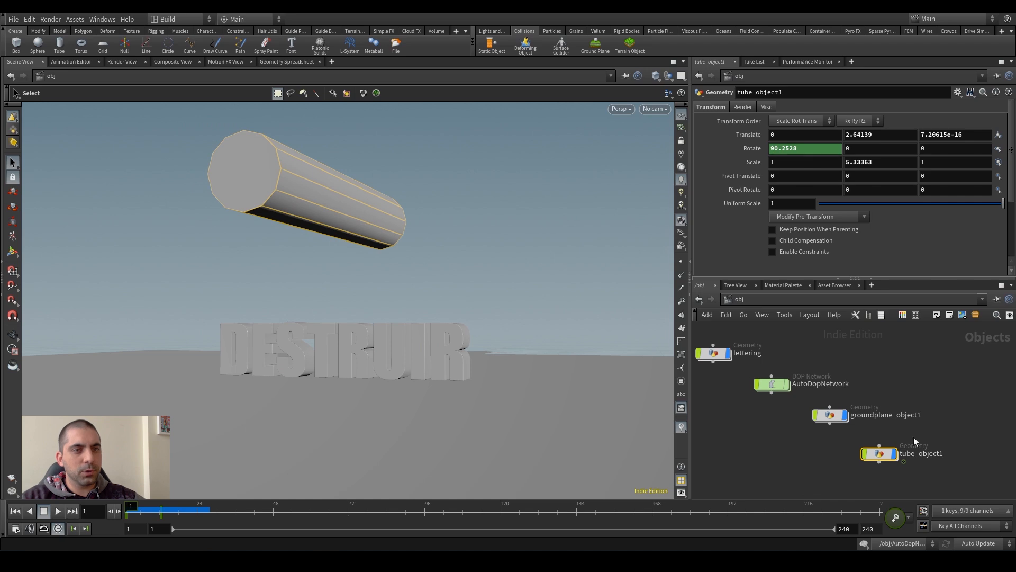
double_click(880, 456)
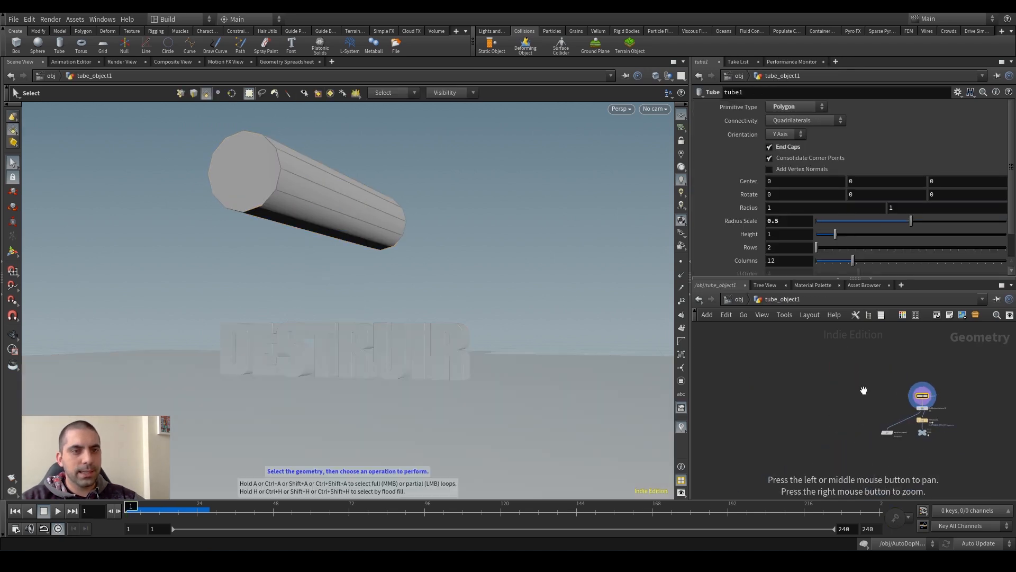
drag(891, 373, 819, 352)
scroll(874, 392, up, 2)
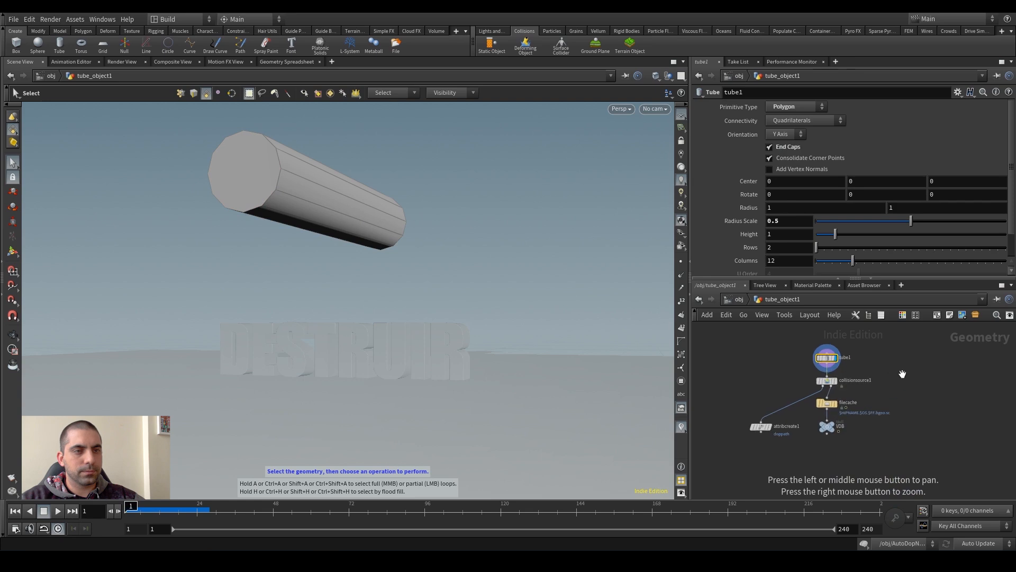
click(733, 299)
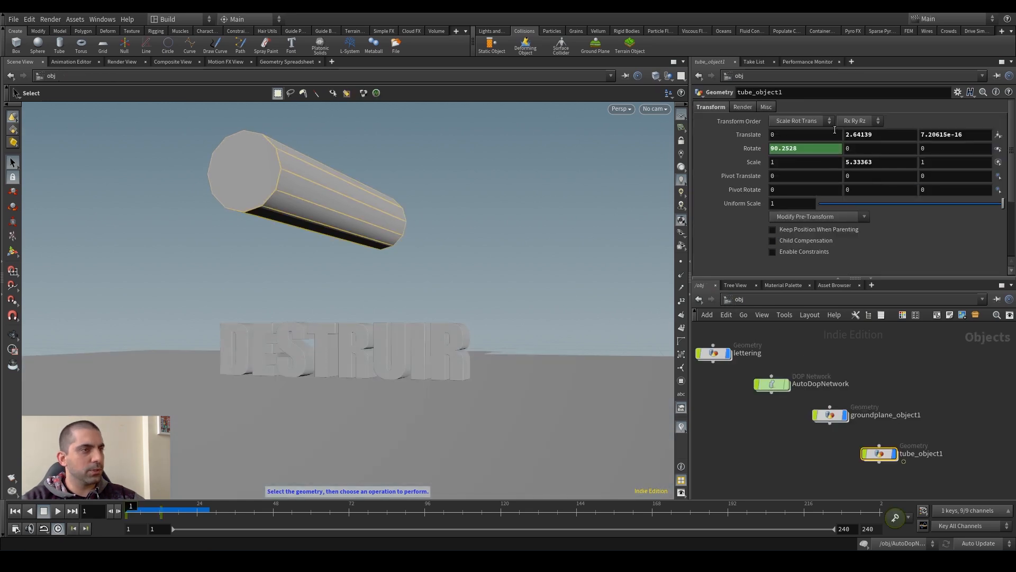
Step: Delete the animation channel on tube_object1's X rotation and set that rotation to 0
drag(372, 273, 322, 233)
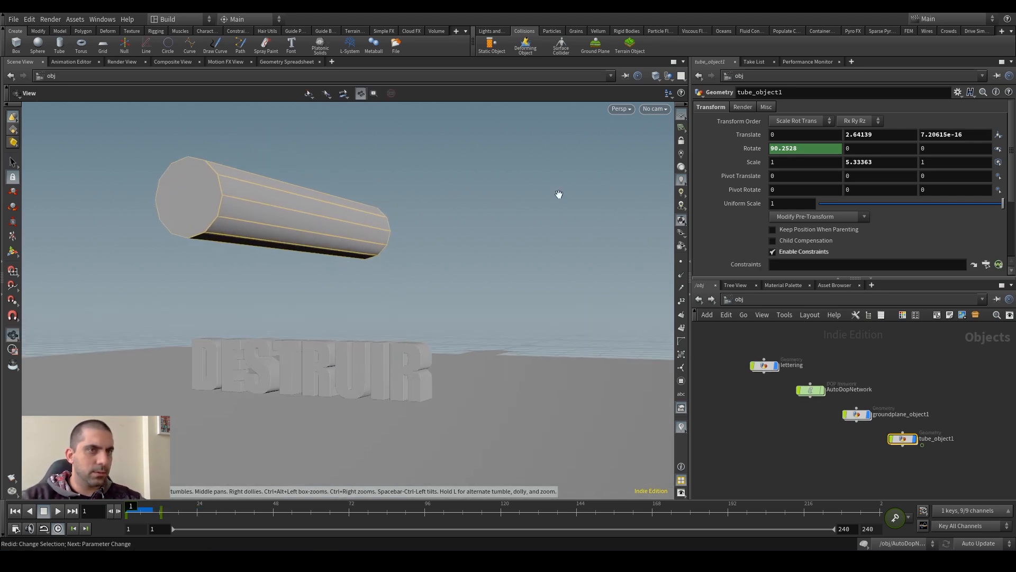
key(ctrl+z)
right_click(789, 148)
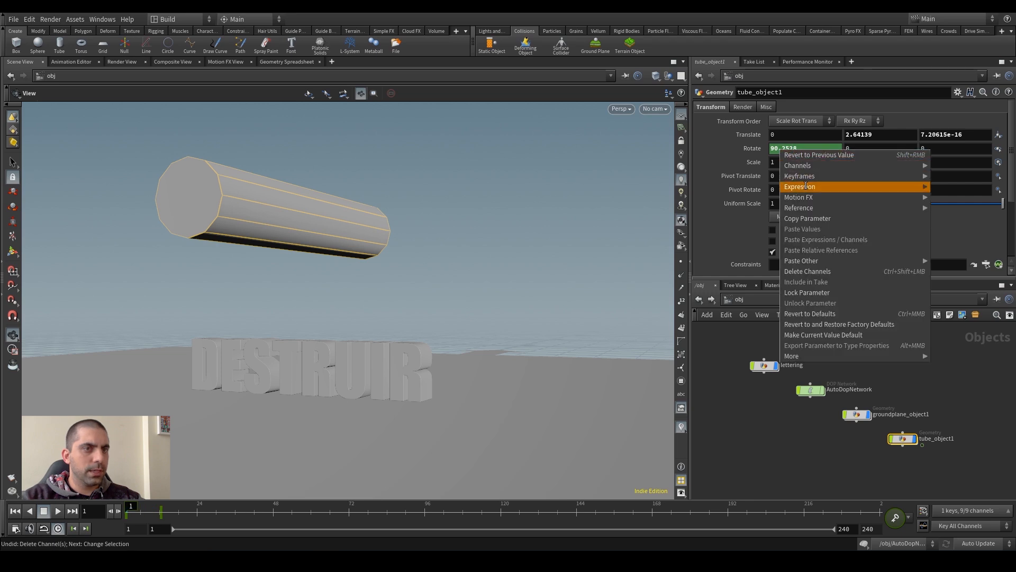
click(807, 273)
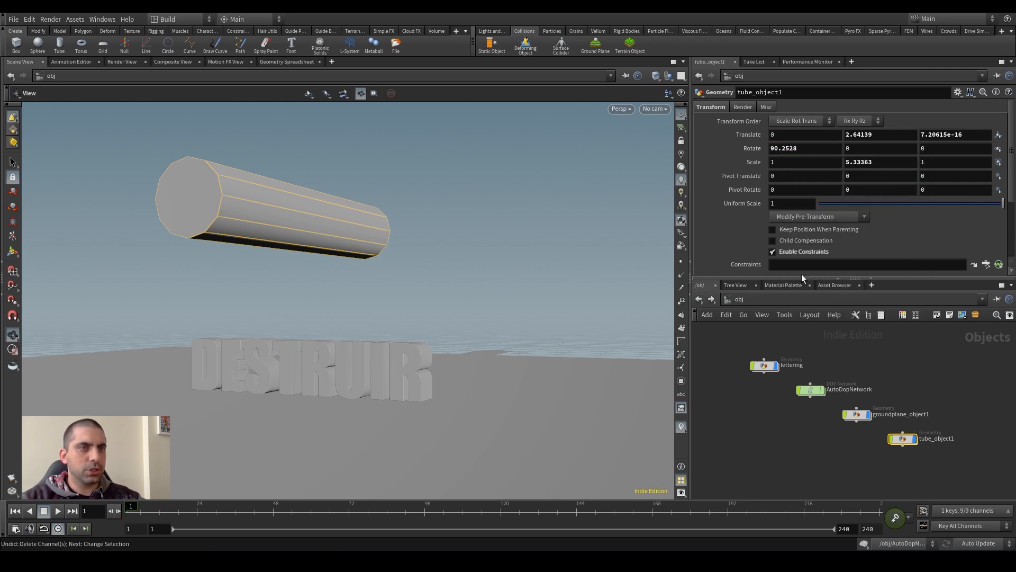
double_click(788, 148)
text(0)
key(Return)
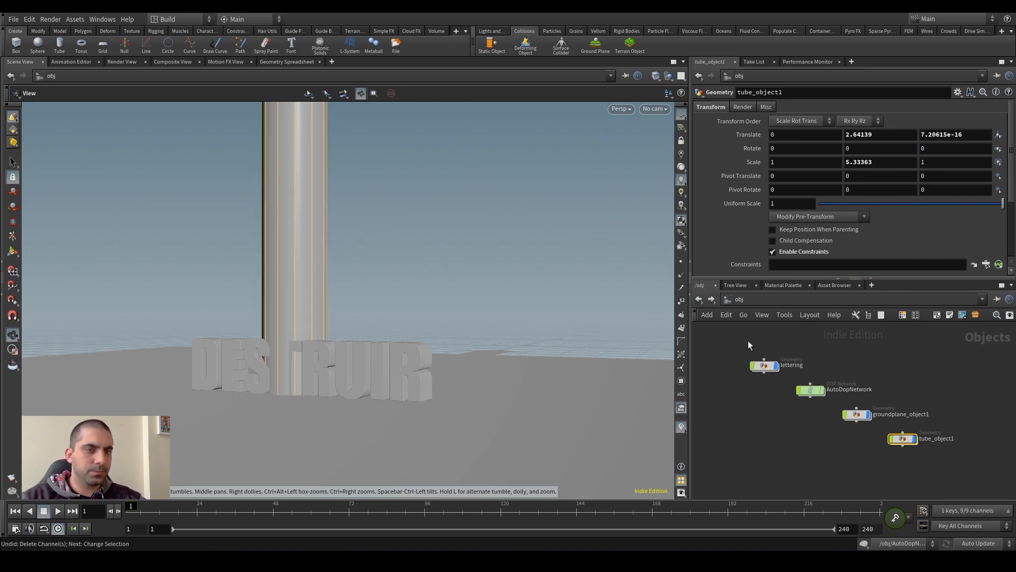
Step: Inside tube_object1, make room below tube1 and insert a Transform node between tube1 and collisionsource1
double_click(903, 439)
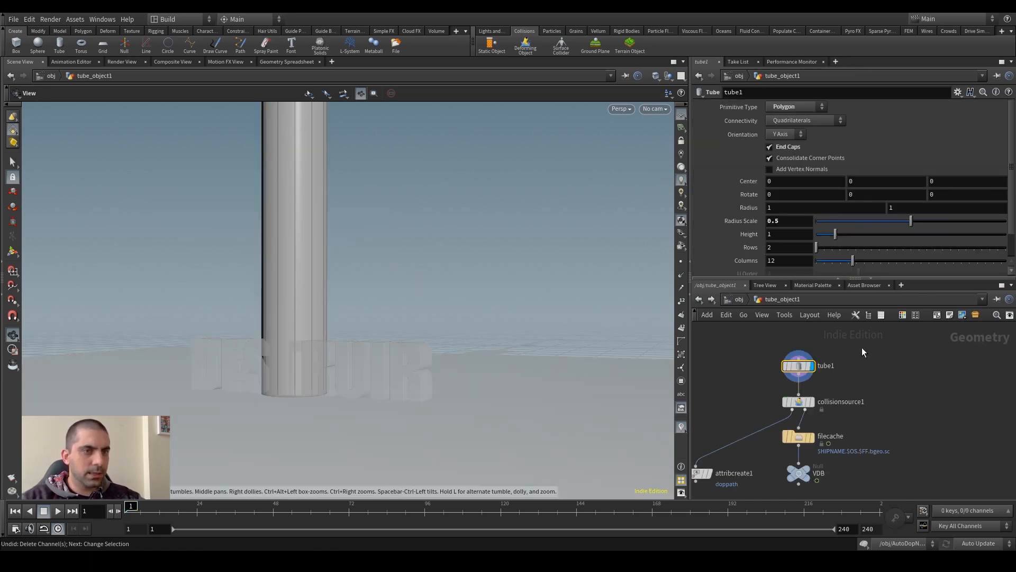
middle_drag(871, 352, 902, 393)
drag(830, 421, 831, 377)
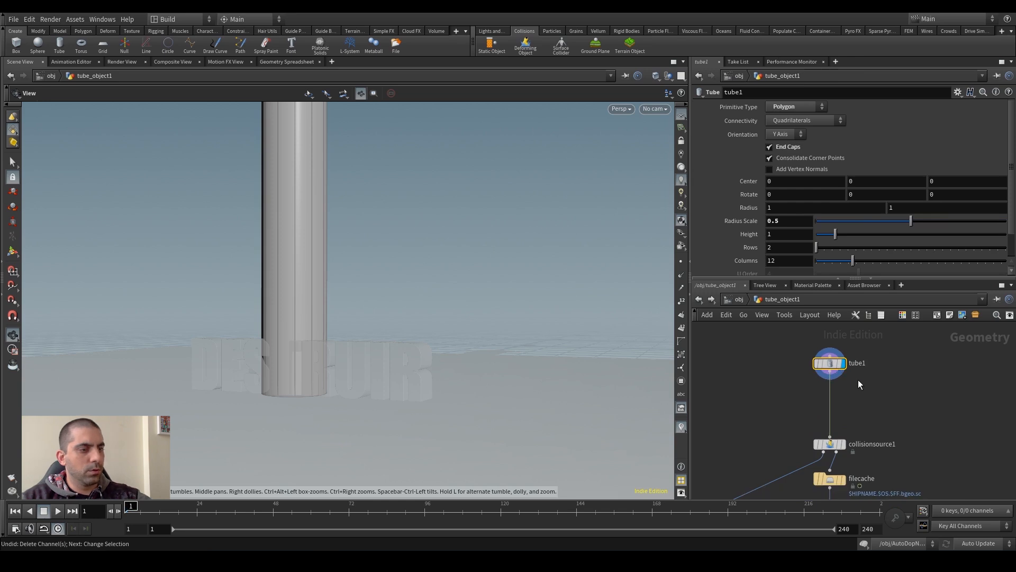
key(Tab)
text(tra)
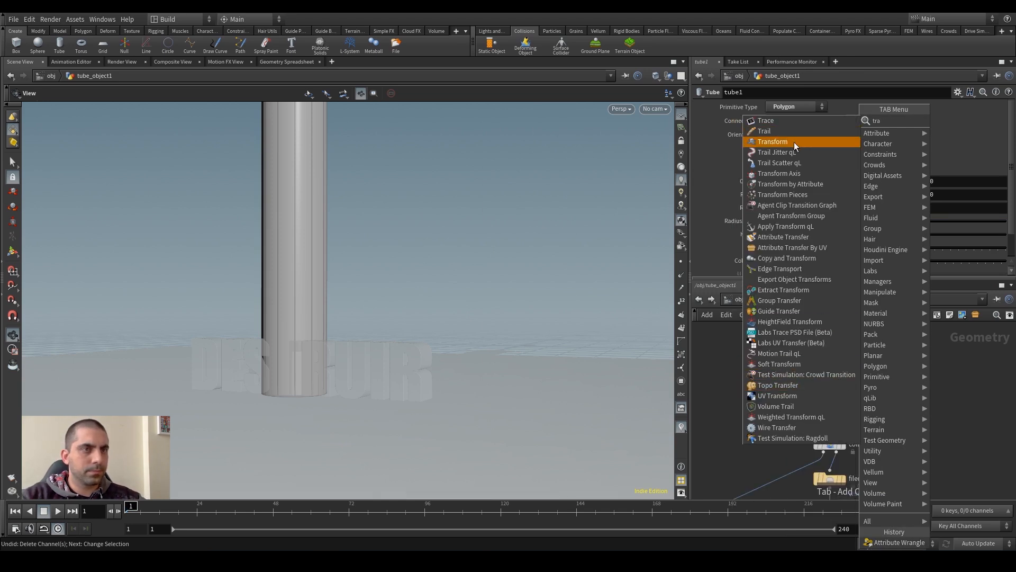
click(793, 141)
click(832, 399)
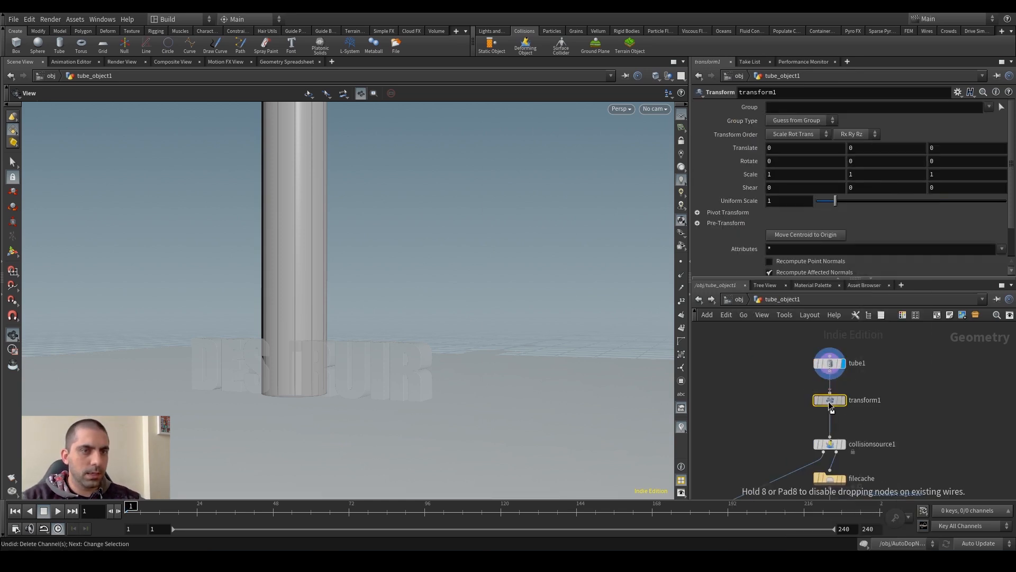
Step: Review the collision nodes below transform1 and make transform1 the displayed node of tube_object1
drag(822, 424, 847, 458)
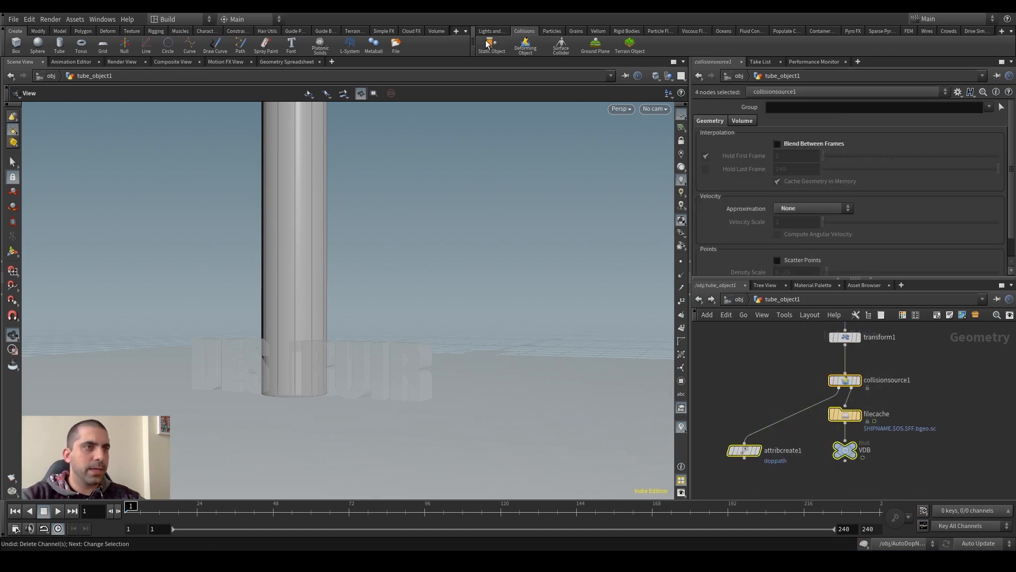
mouse_move(778, 366)
middle_down()
mouse_move(775, 390)
mouse_move(758, 378)
mouse_move(771, 363)
middle_up()
click(817, 363)
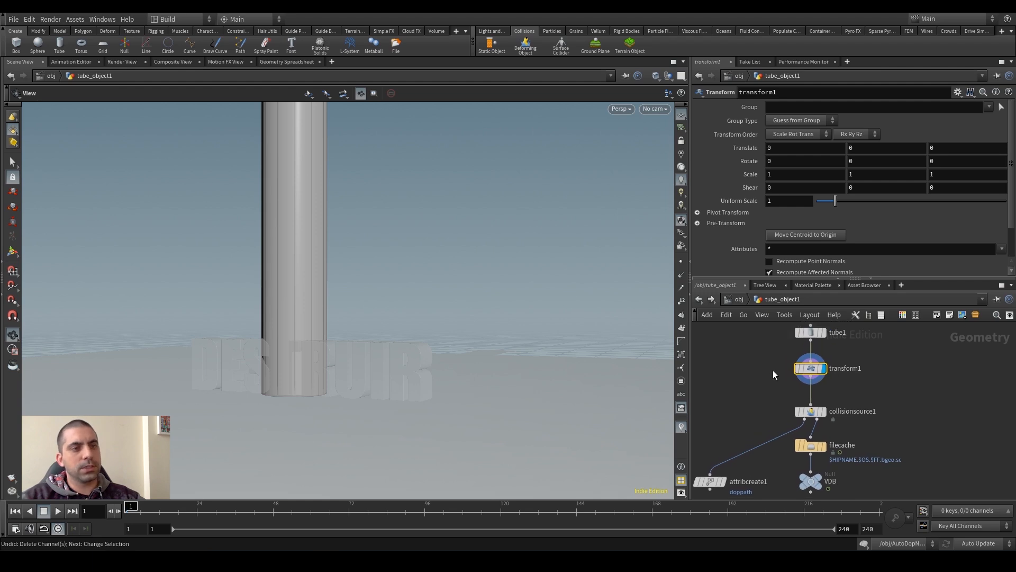
middle_drag(830, 389, 831, 374)
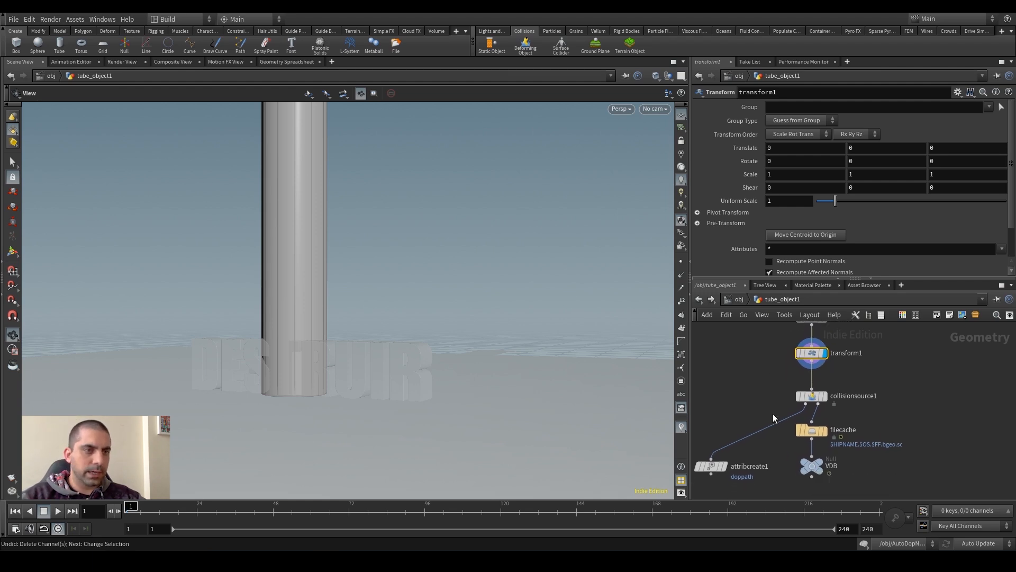
Step: Play and scrub the first frames inside tube_object1 and disable the dynamics simulation
middle_drag(771, 340, 741, 371)
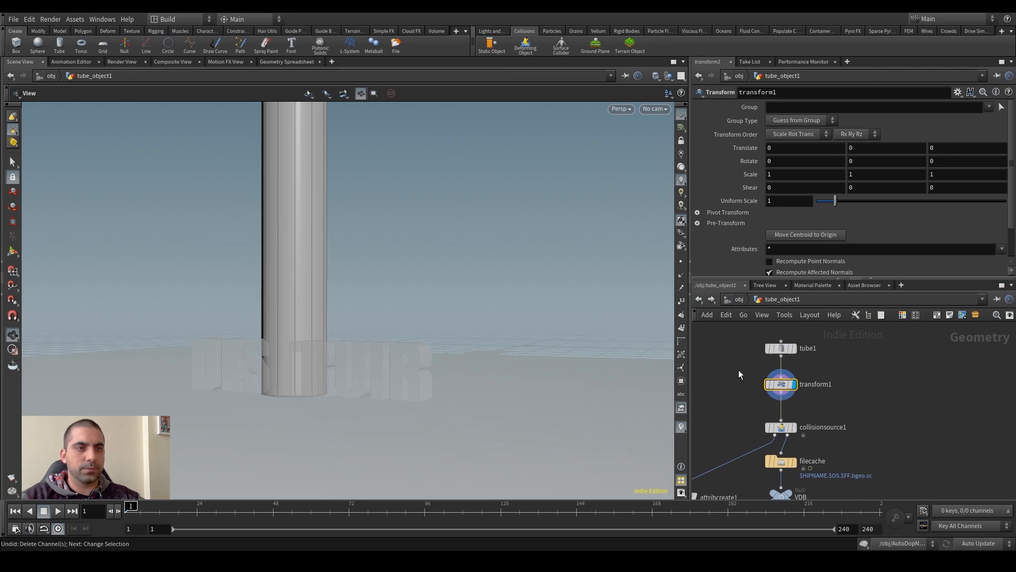
key(Up)
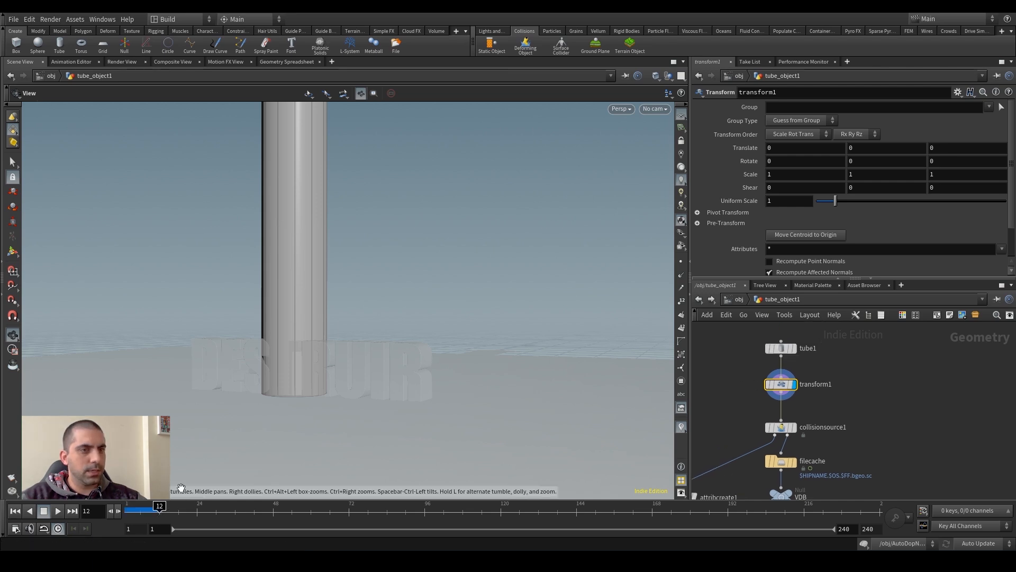
click(153, 506)
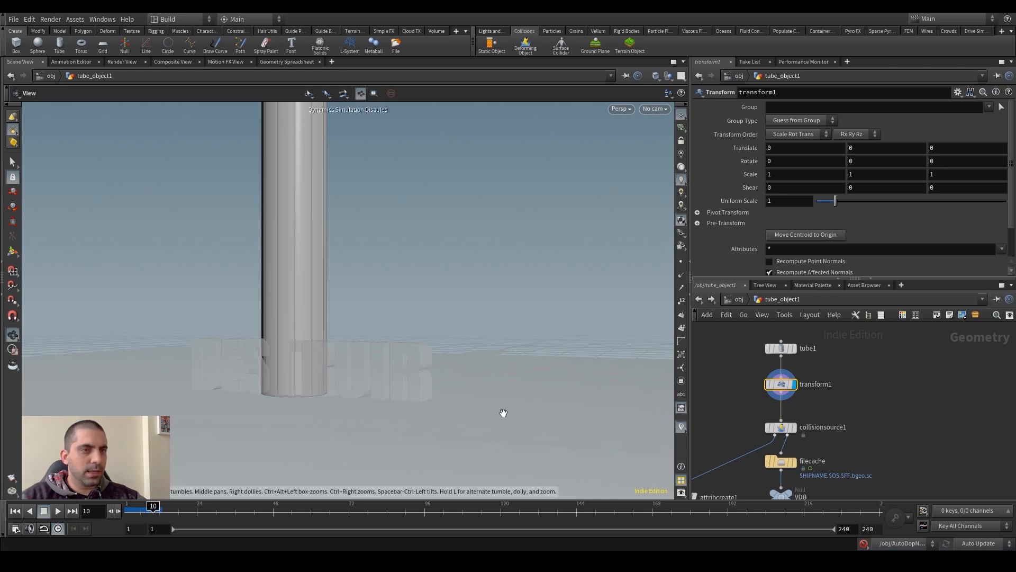
middle_drag(753, 409, 779, 391)
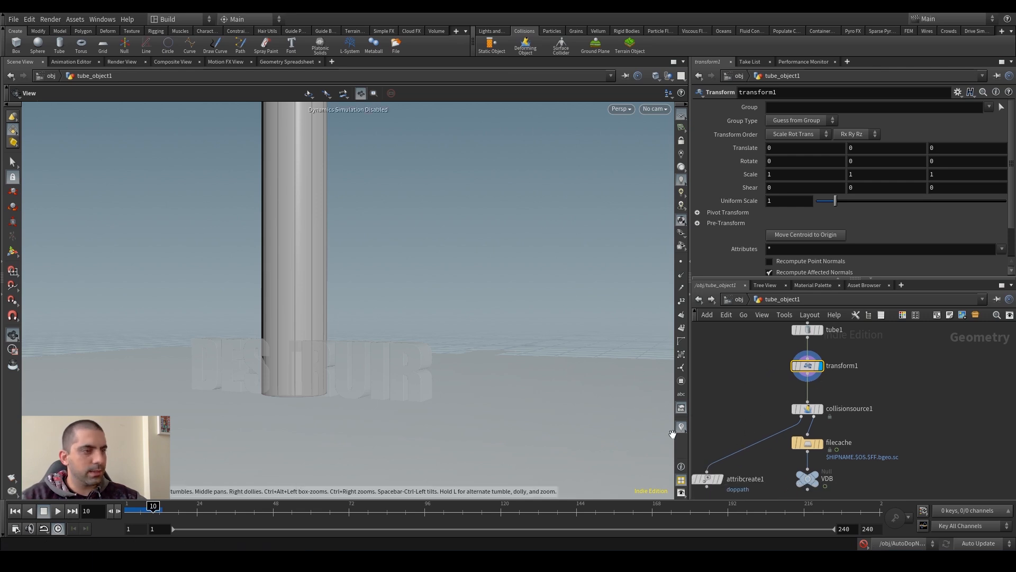
mouse_move(174, 512)
mouse_down()
mouse_move(153, 514)
mouse_move(224, 516)
mouse_move(145, 521)
mouse_move(163, 524)
mouse_up()
drag(769, 356, 858, 388)
middle_drag(754, 364, 755, 380)
drag(169, 515, 173, 519)
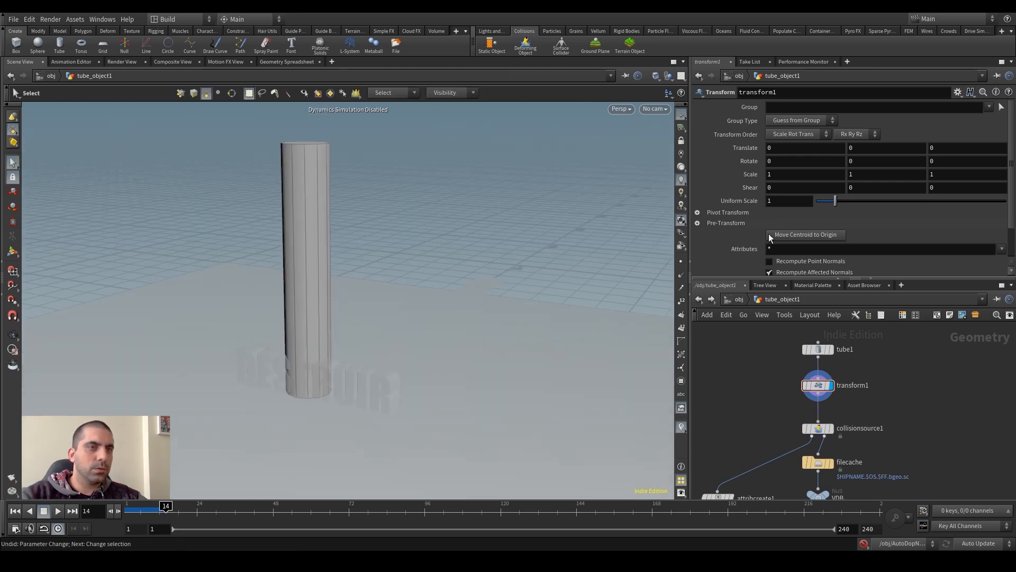
Step: Try an X rotation of 10 on transform1 to tilt the tube over the lettering
middle_drag(780, 165, 781, 121)
key(space)
drag(317, 192, 295, 262)
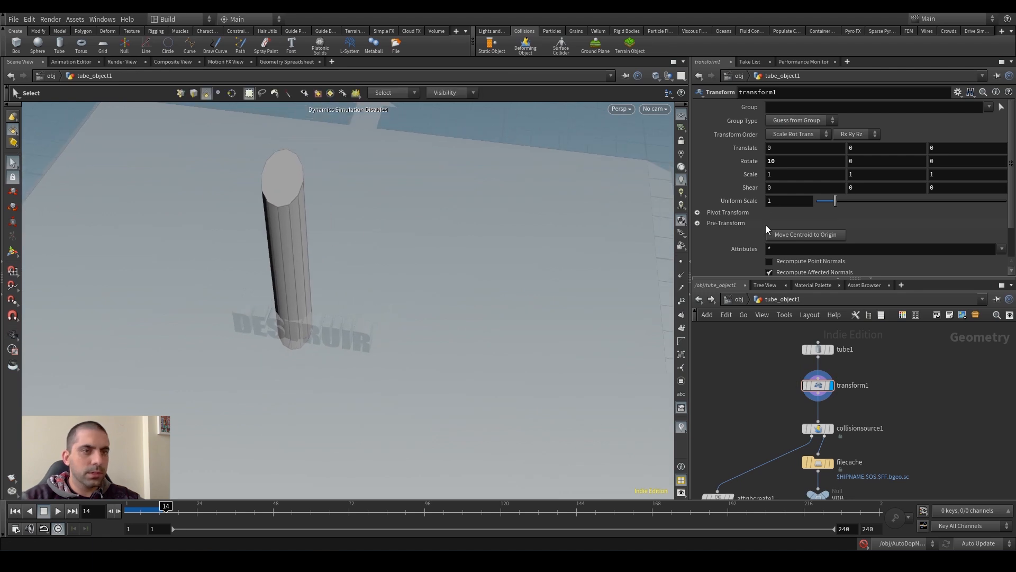
Step: At object level, reset the Y scale of tube_object1 to 1
click(735, 299)
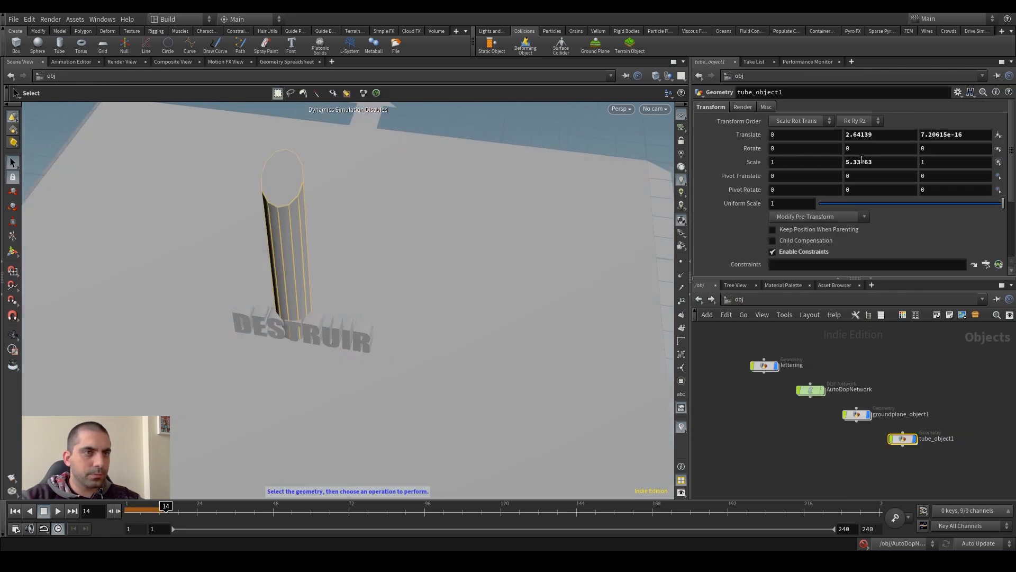
alt+drag(438, 236, 211, 238)
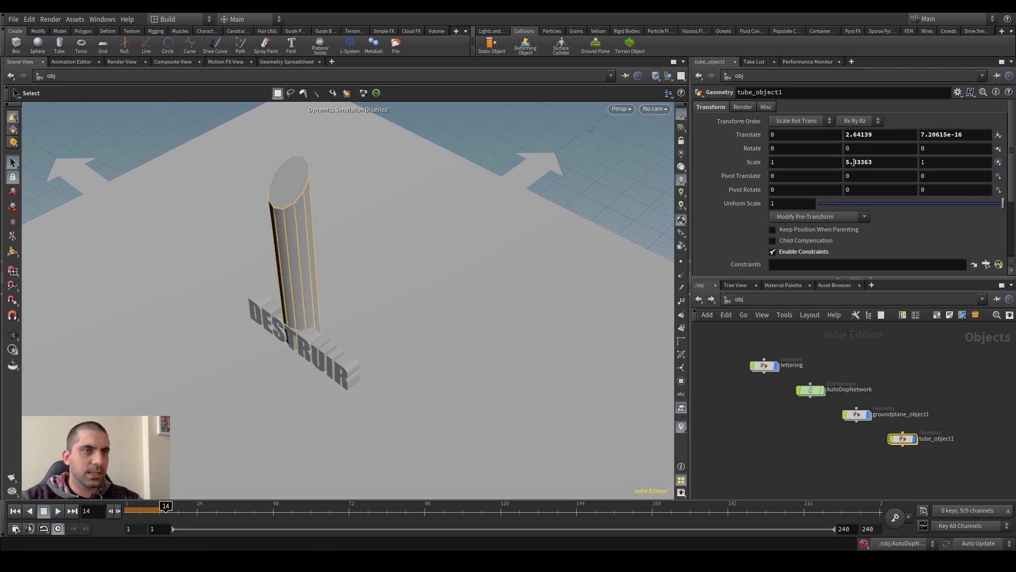
click(888, 164)
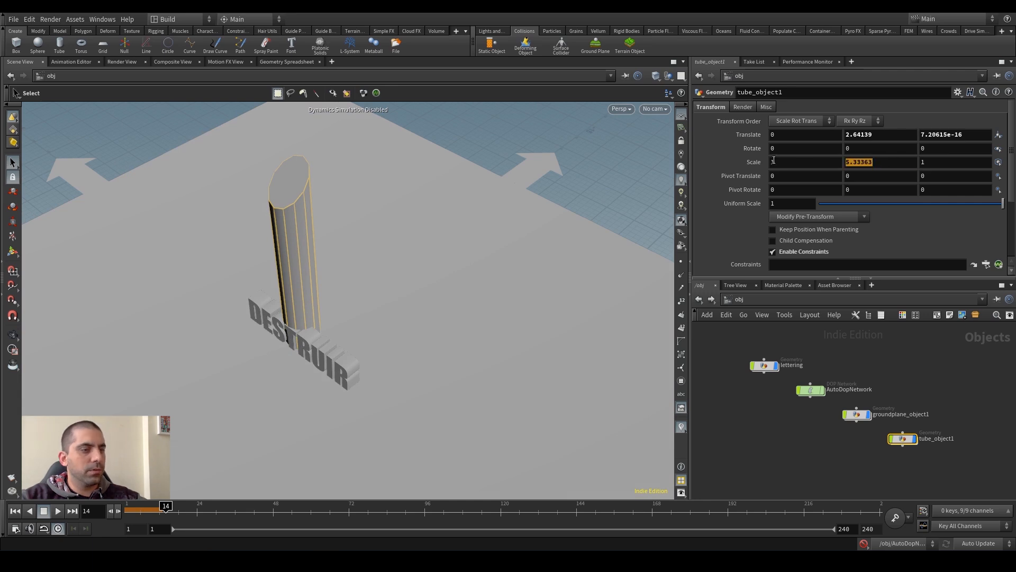
text(1)
key(Return)
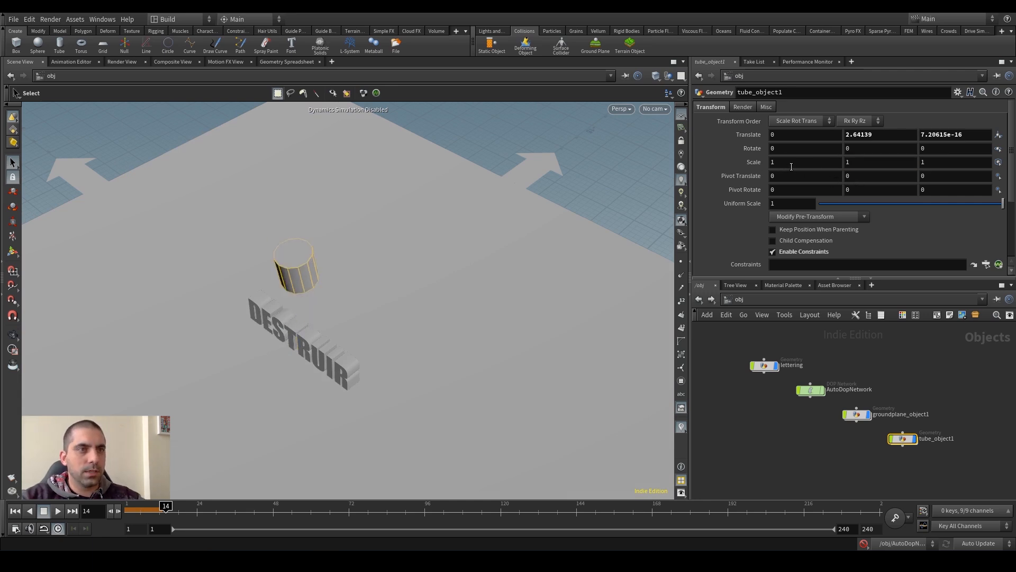
key(Escape)
drag(585, 205, 364, 242)
key(s)
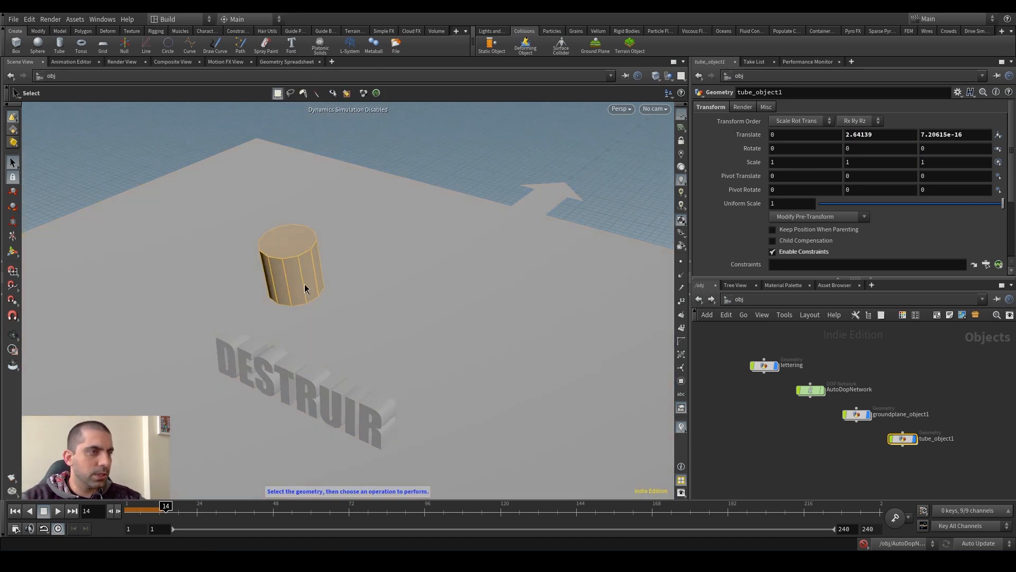
drag(313, 284, 335, 255)
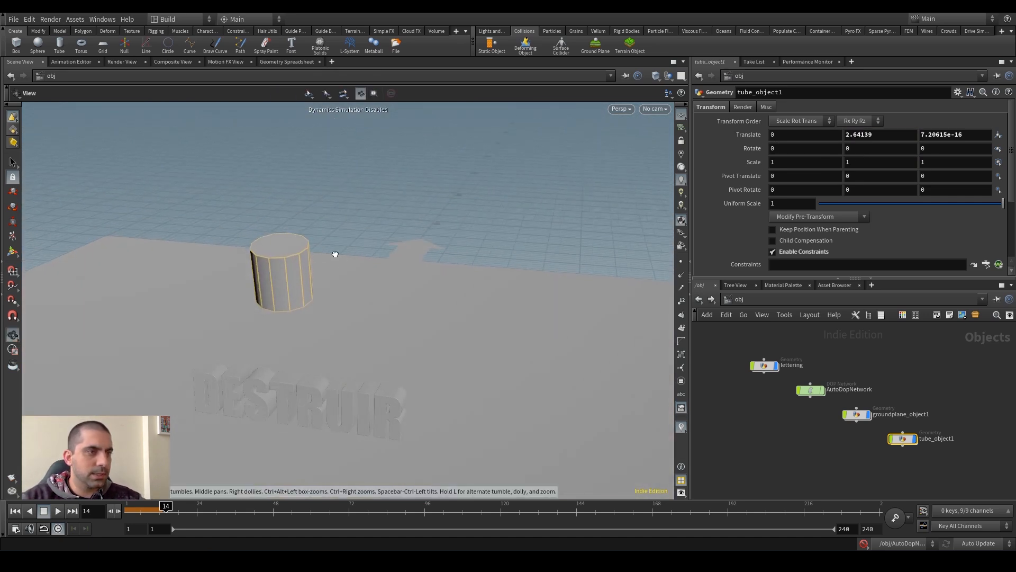
Step: Inside tube_object1, lengthen tube1 to a height of 5.22 so it reaches down to the lettering
double_click(902, 439)
click(818, 350)
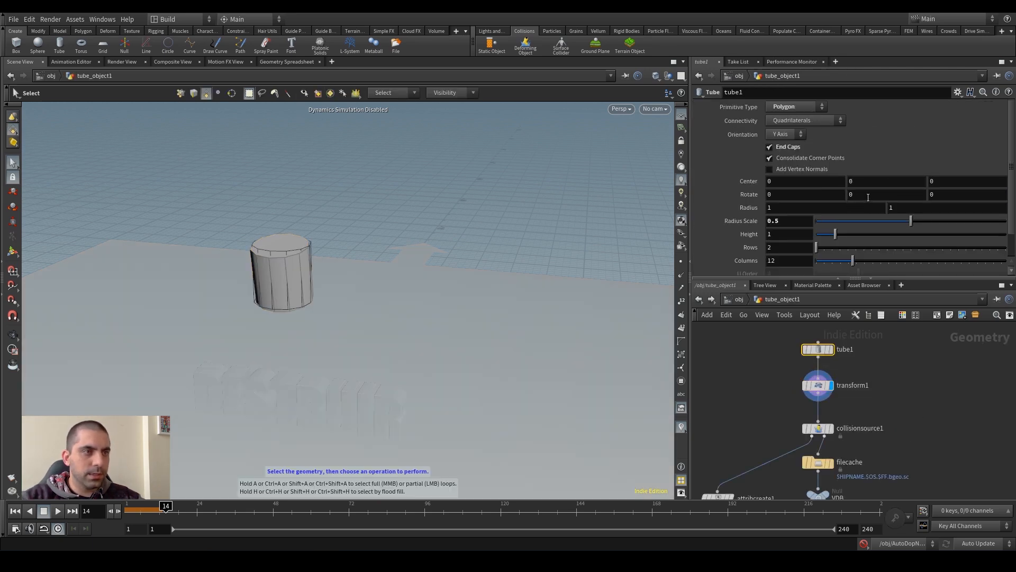
click(782, 377)
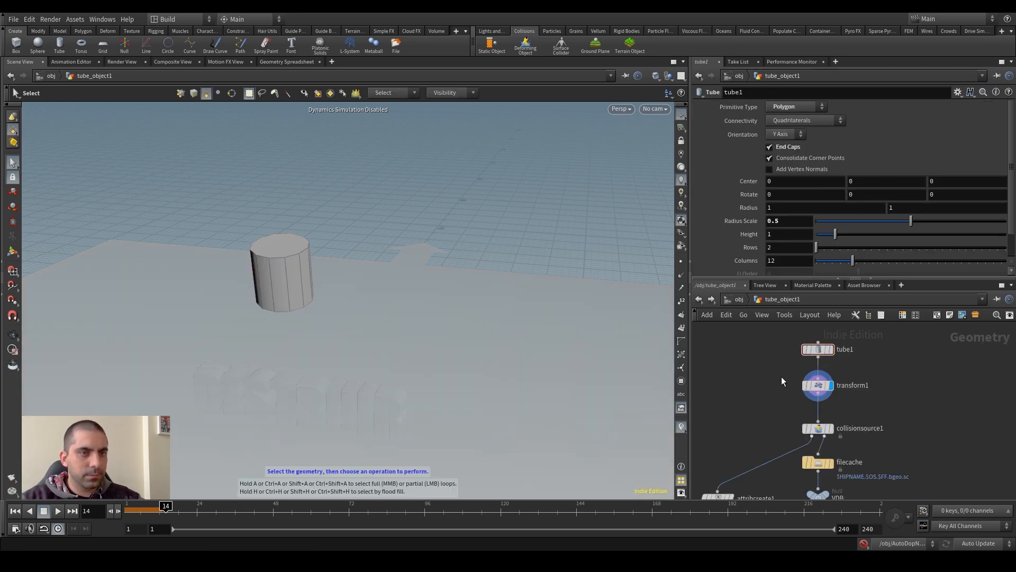
click(826, 351)
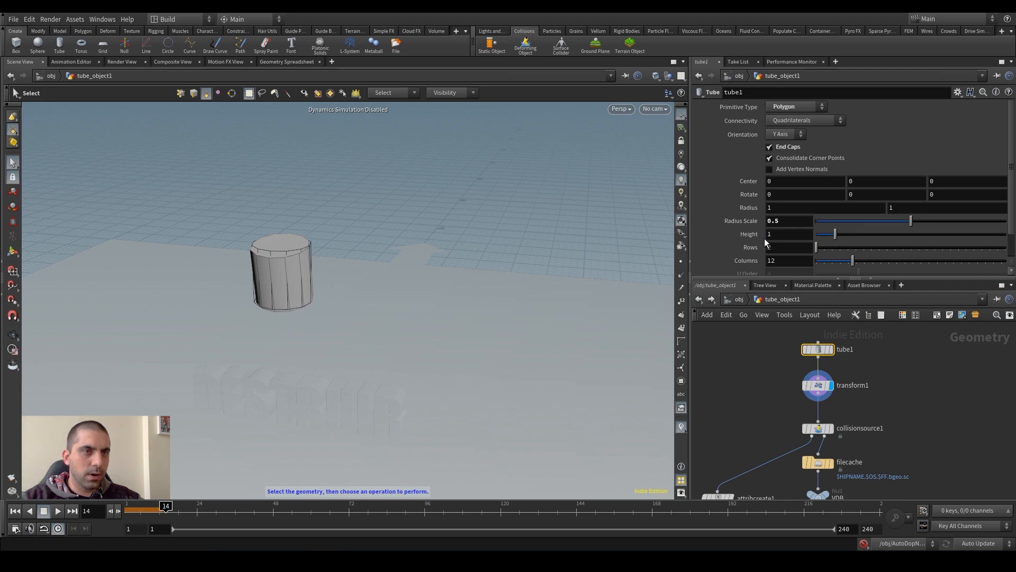
drag(835, 236, 932, 228)
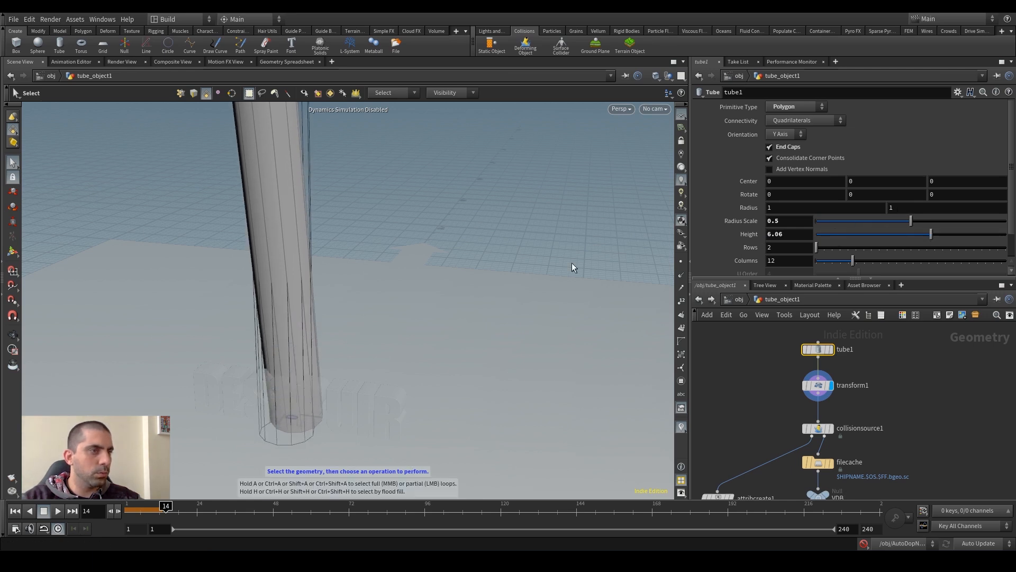
alt+scroll(323, 289, down, 3)
alt+drag(319, 290, 286, 289)
click(820, 387)
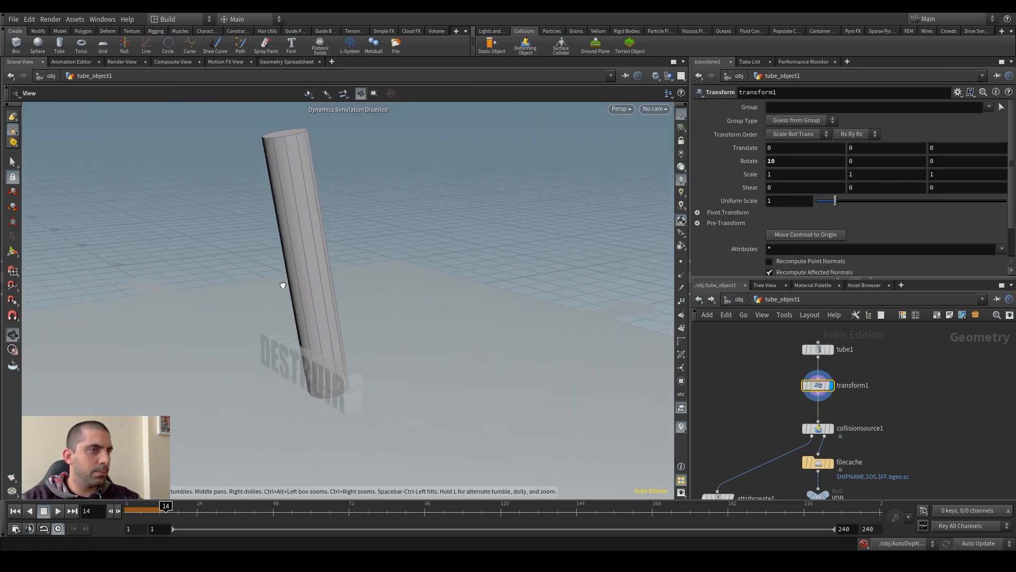
click(809, 348)
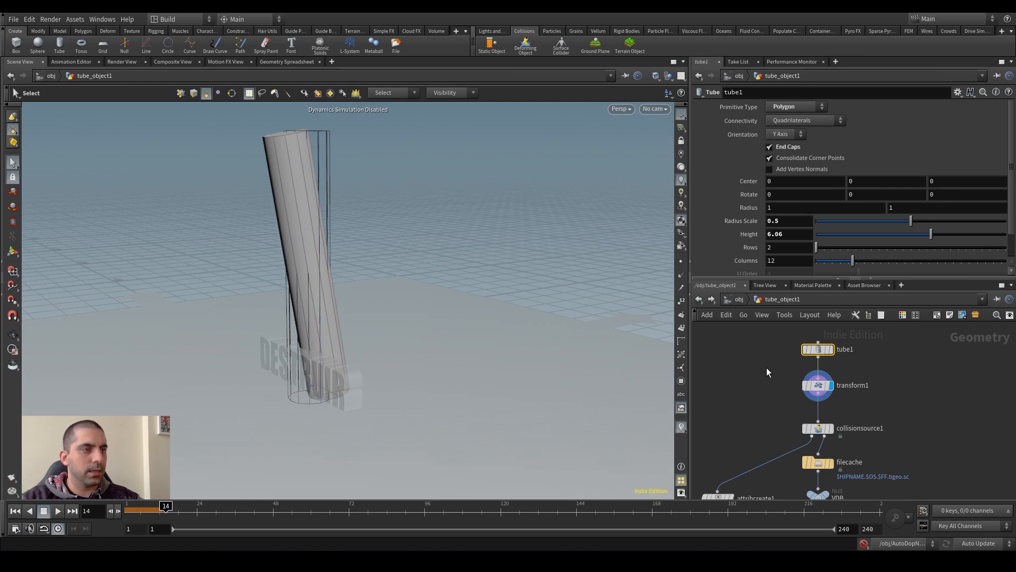
key(Escape)
drag(413, 340, 295, 302)
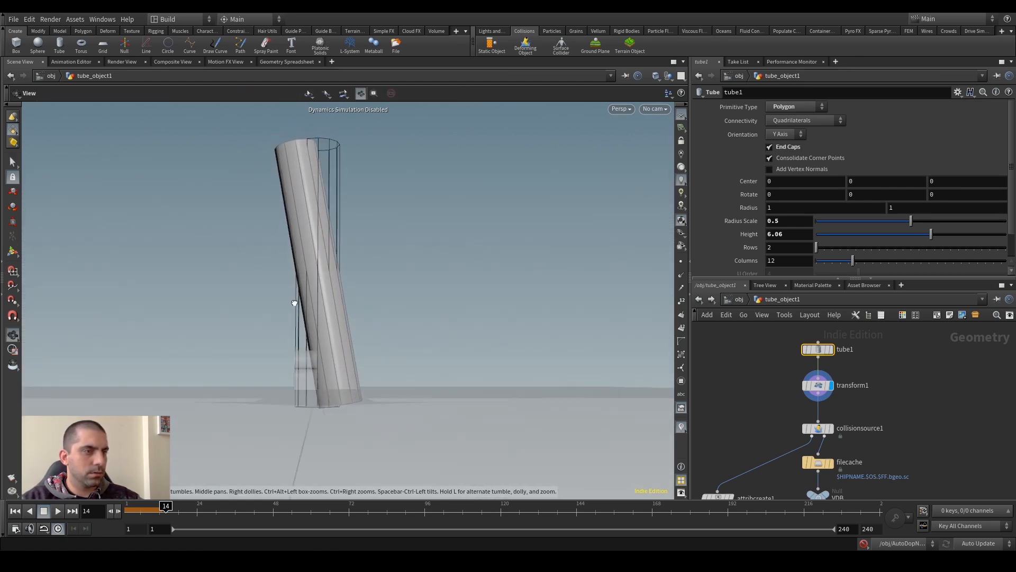
drag(931, 234, 909, 233)
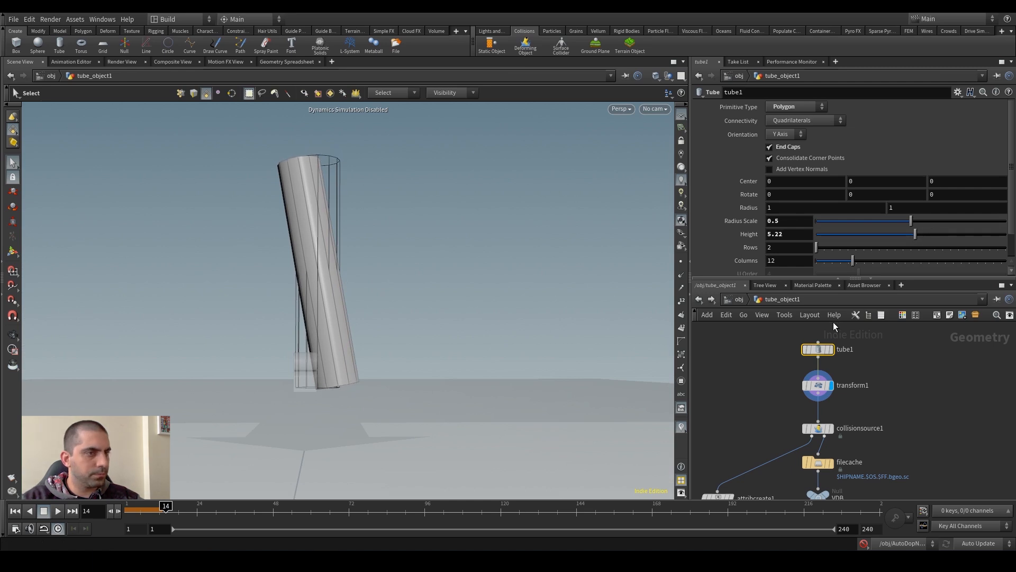
Step: Rotate transform1 to -21.6434 on X and keyframe that rotation at frame 14
drag(840, 392, 843, 390)
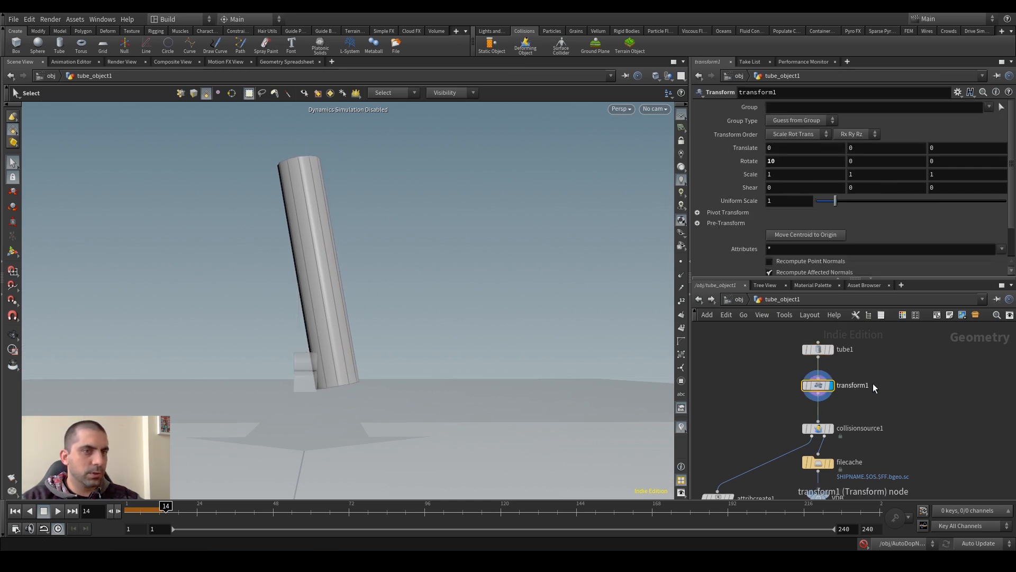
middle_drag(778, 163, 661, 182)
key(Return)
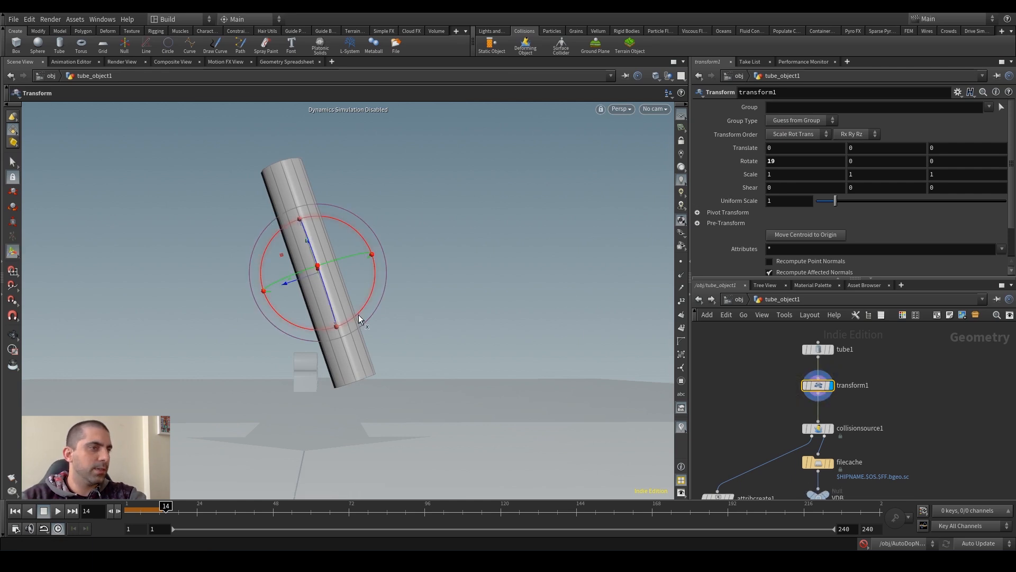
alt+drag(335, 310, 315, 246)
alt+drag(279, 277, 287, 237)
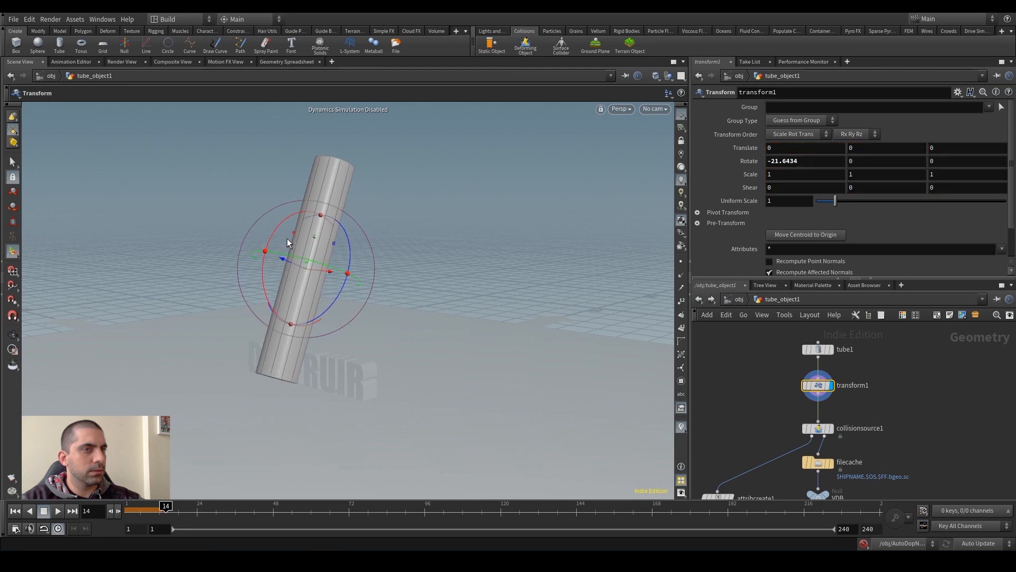
alt+click(804, 162)
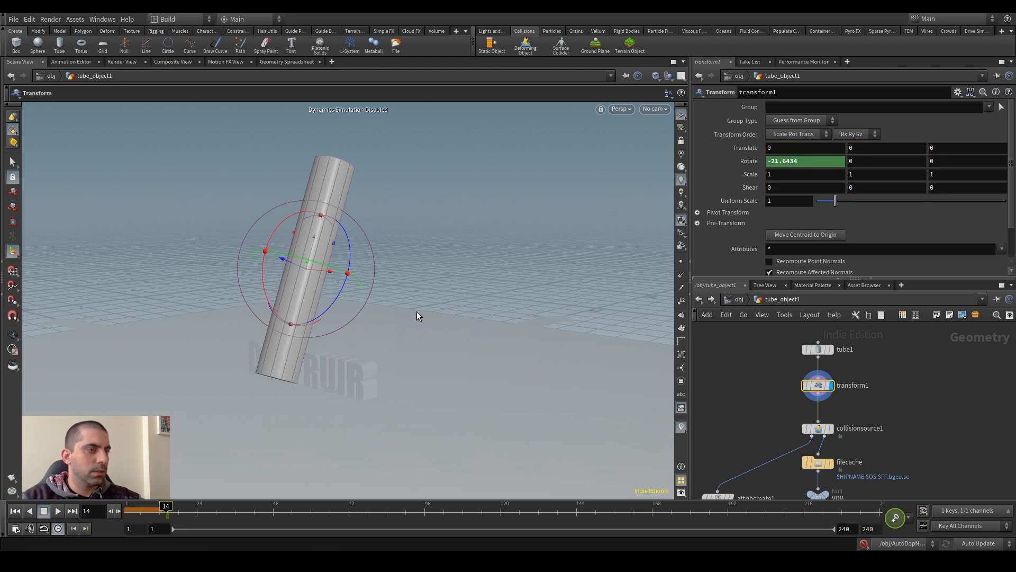
Step: At frame 1, rotate transform1 to 45.2823 on X and keyframe it as the start of the swing
drag(149, 509, 127, 509)
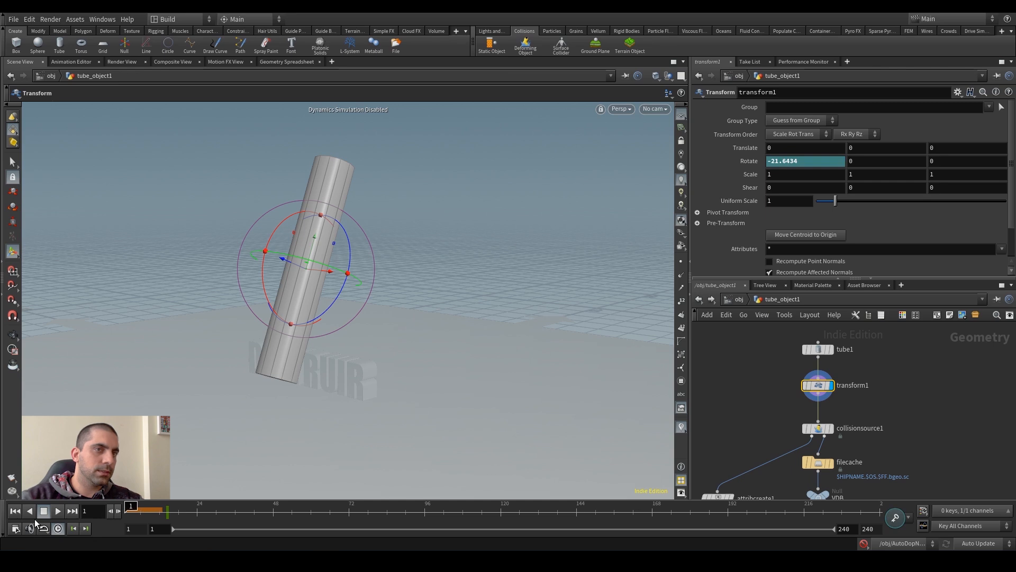
drag(276, 239, 297, 315)
key(k)
key(Escape)
drag(367, 331, 295, 330)
key(Return)
key(Up)
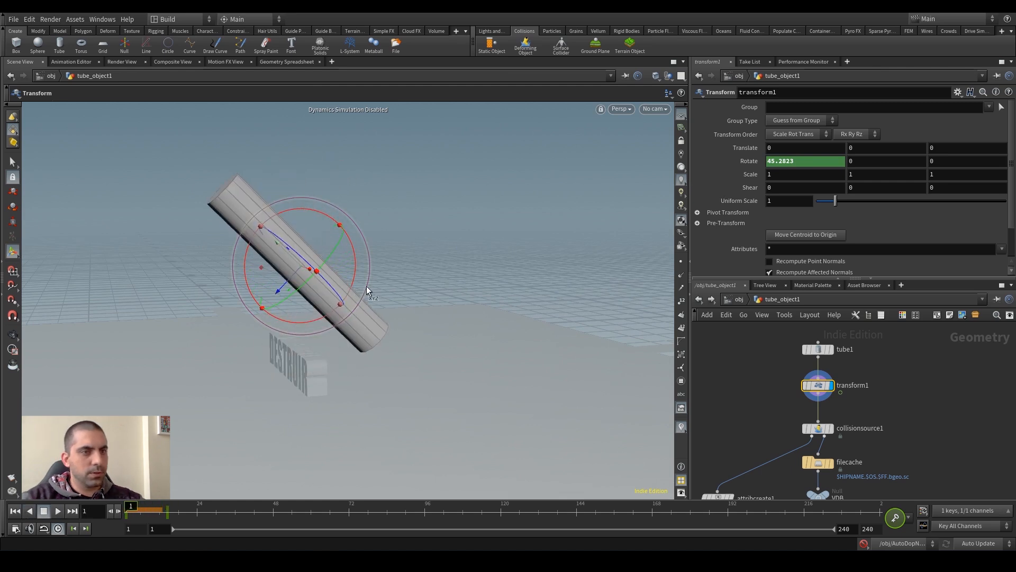
Step: Return to the object level, re-enable the dynamics simulation and play the tube's swing
click(739, 299)
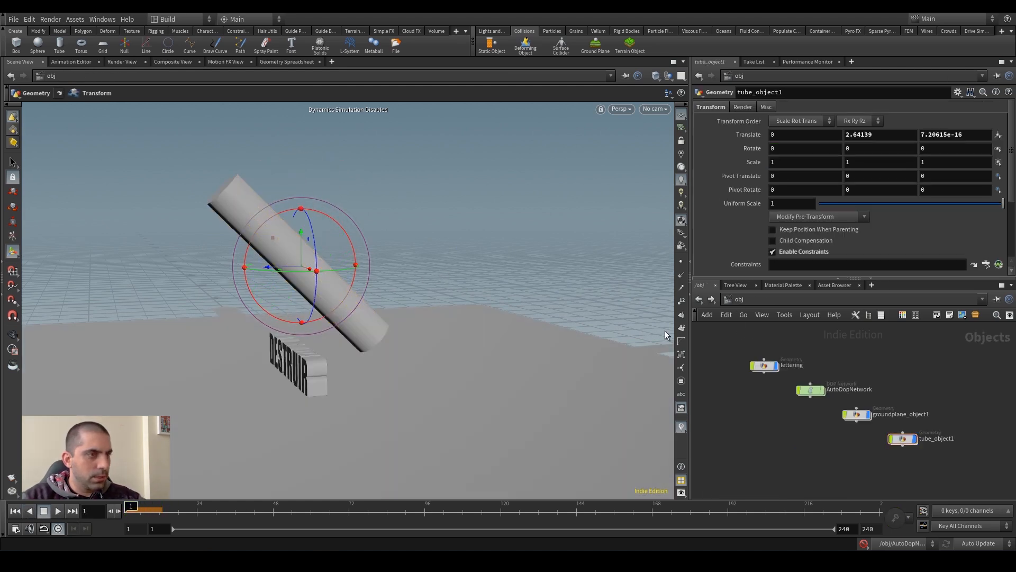
key(h)
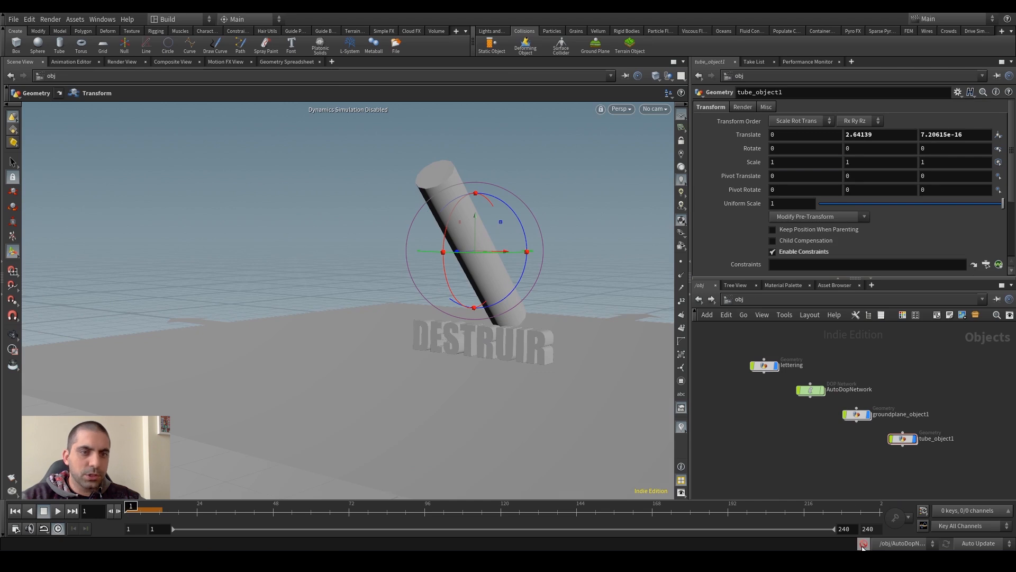
click(863, 543)
drag(607, 382, 478, 337)
key(Up)
key(Down)
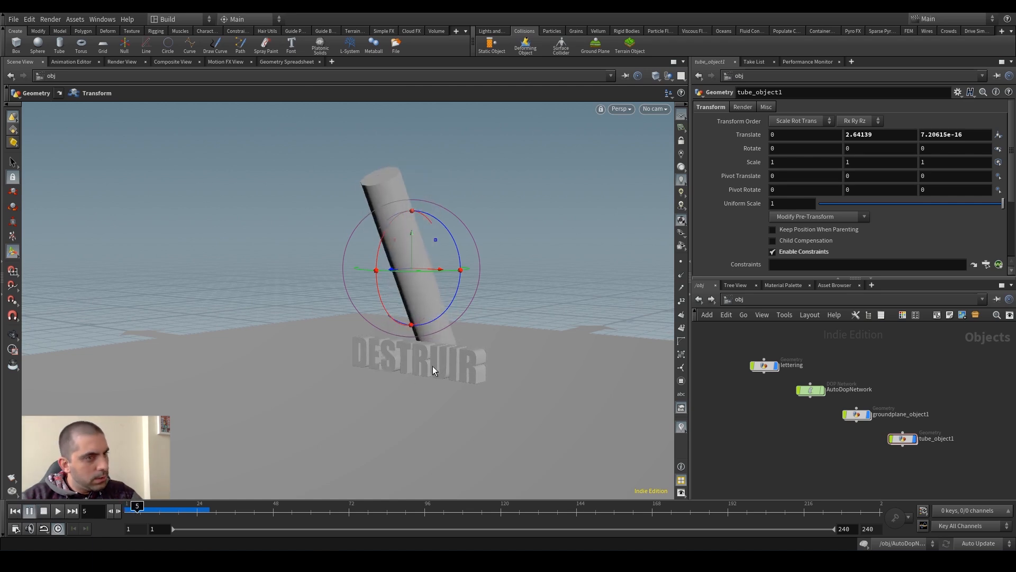
Step: Replay the simulation closer to the DESTRUIR lettering to check how the tube collides with it
key(Escape)
scroll(488, 336, up, 3)
scroll(488, 335, down, 2)
key(t)
key(Up)
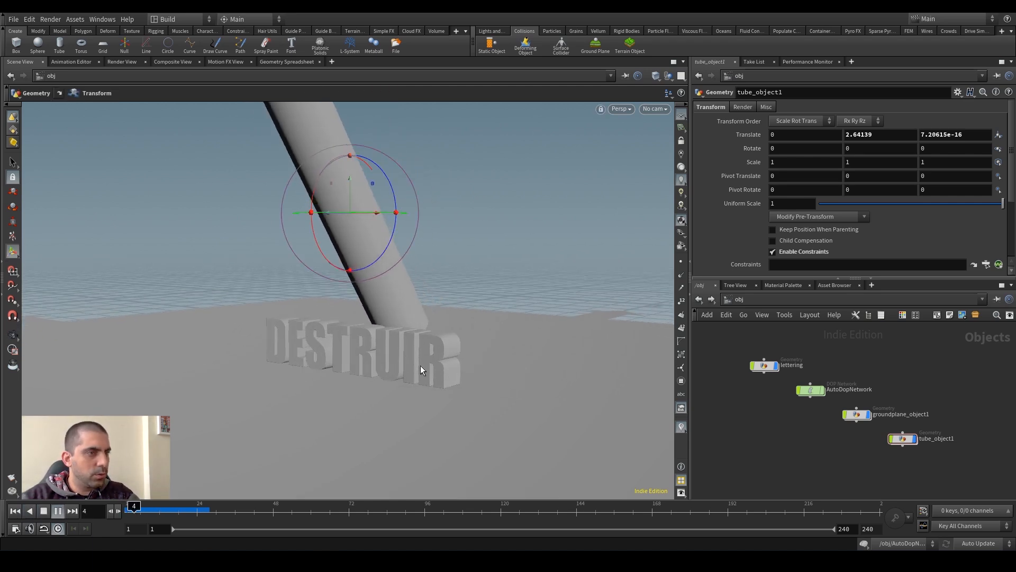
key(ctrl+Up)
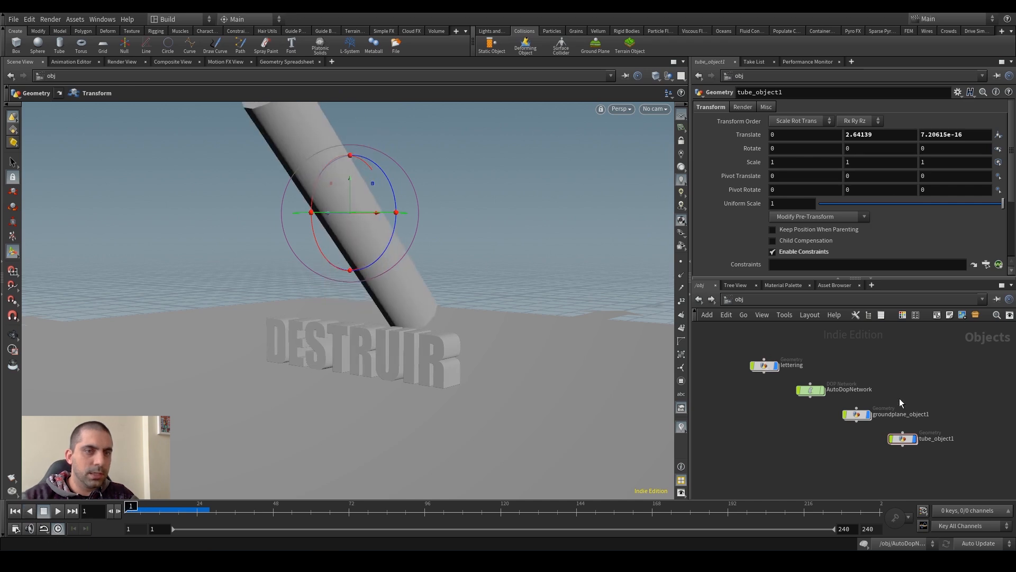
key(Up)
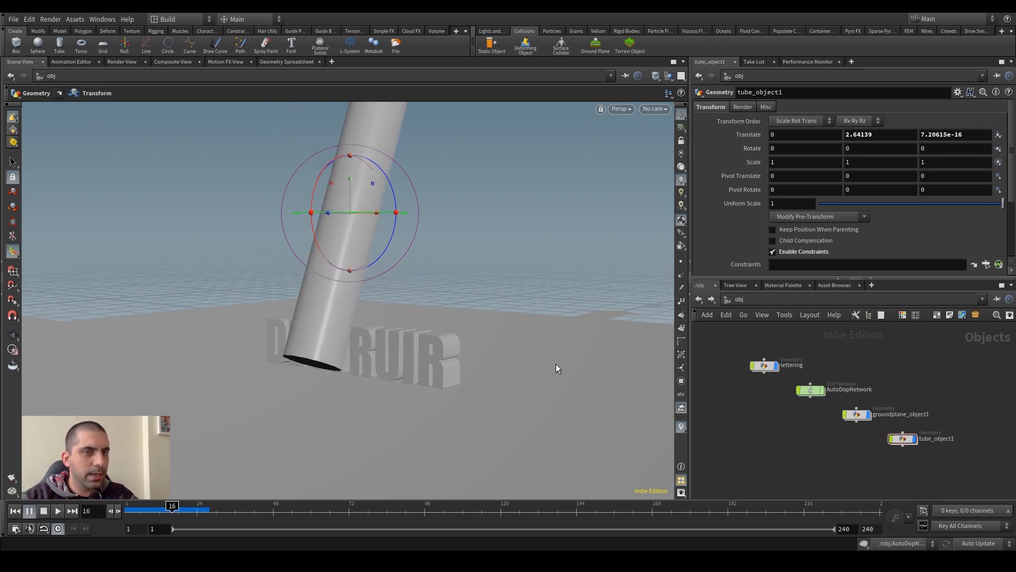
key(ctrl+Up)
Step: Open the AutoDopNetwork and examine the Static Object settings of tube_object1
click(813, 392)
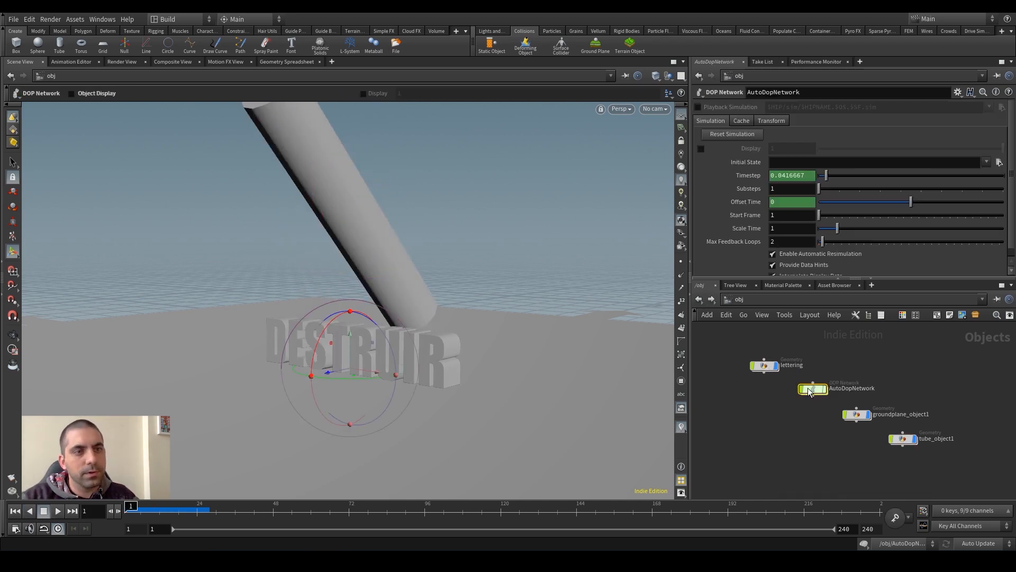
double_click(815, 393)
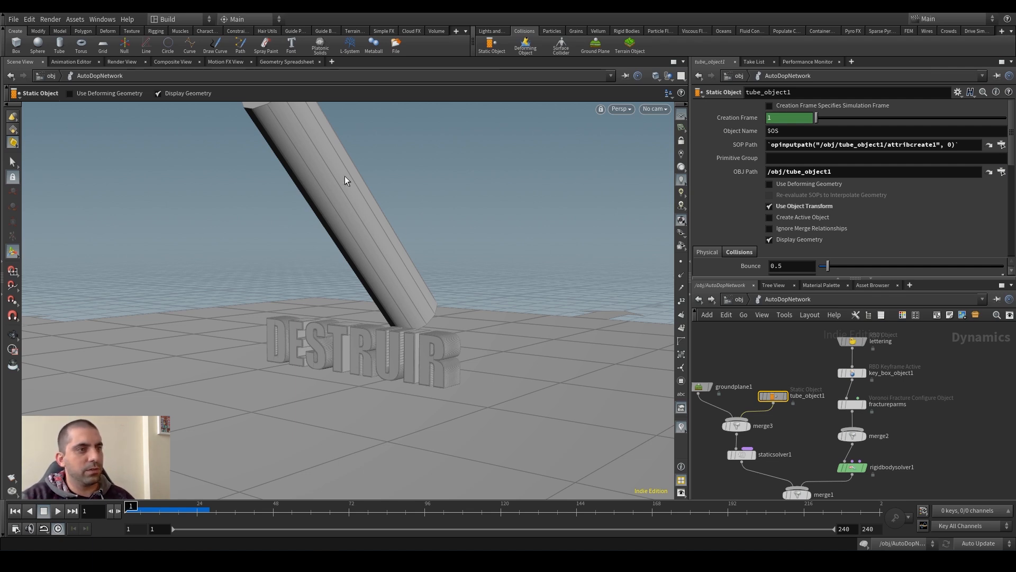
alt+drag(366, 212, 335, 231)
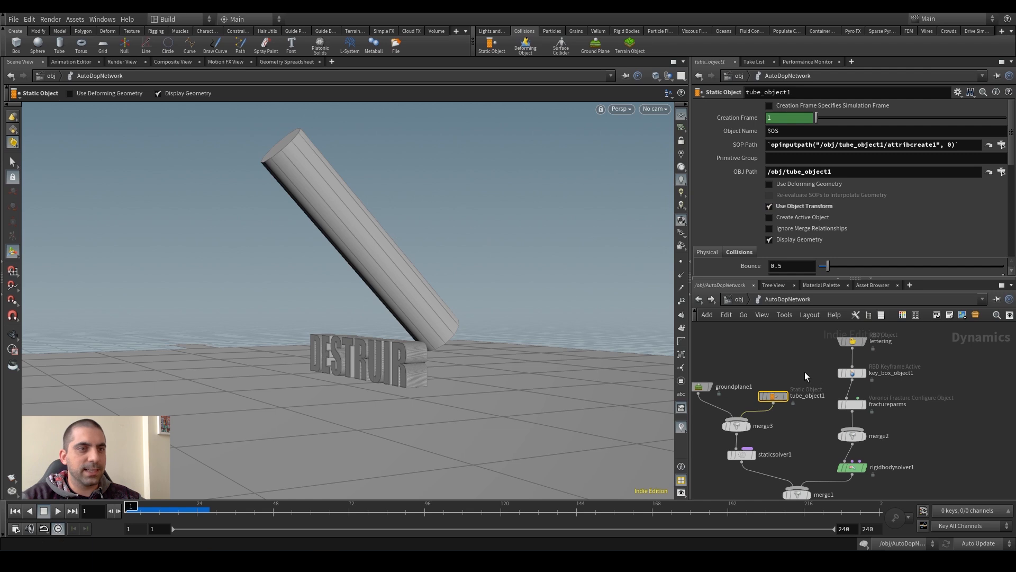
Step: Enable Use Deforming Geometry on the tube_object1 static object, play the simulation to test the collision, and return to frame 1
middle_drag(778, 353, 783, 340)
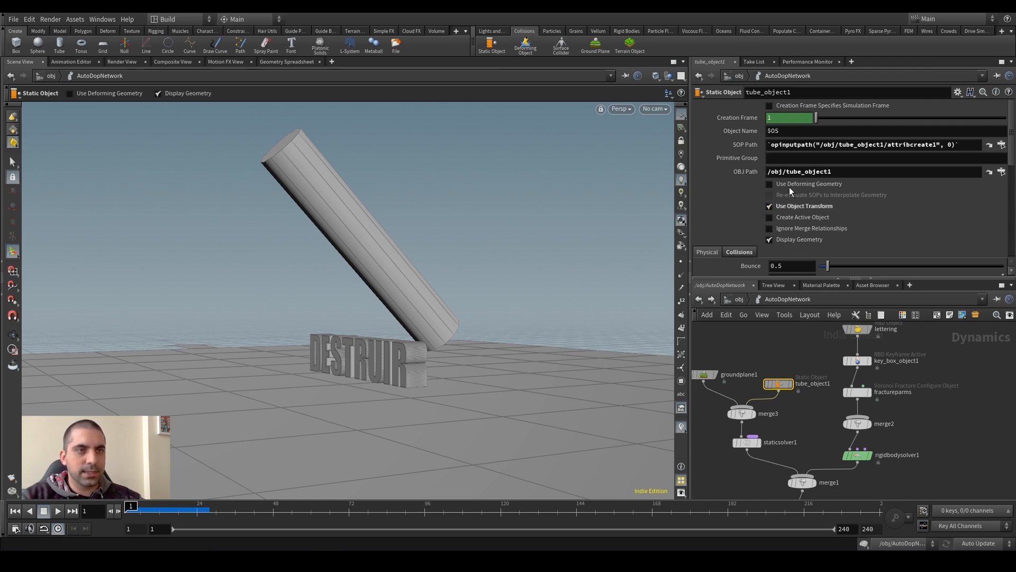
click(769, 184)
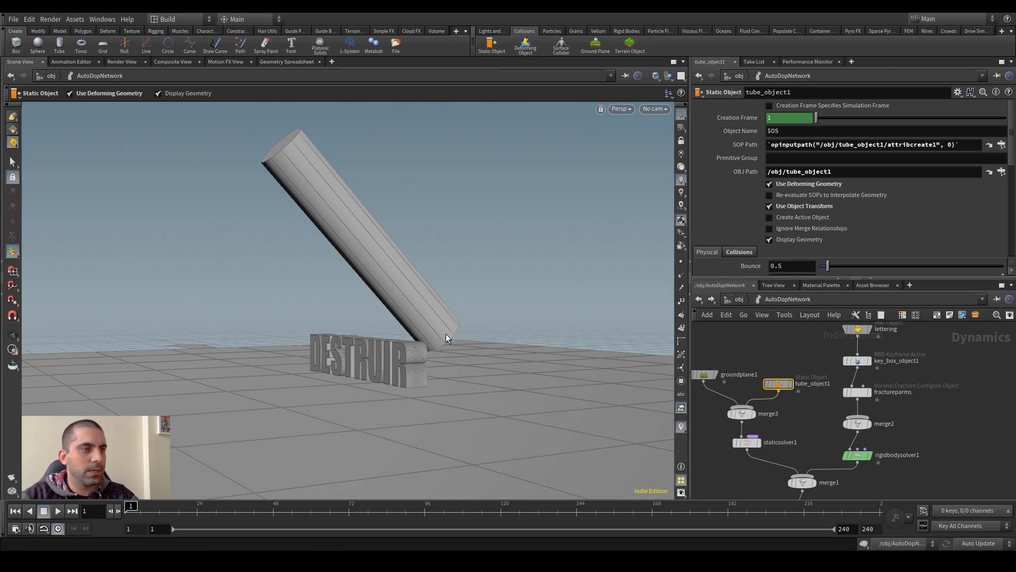
key(Up)
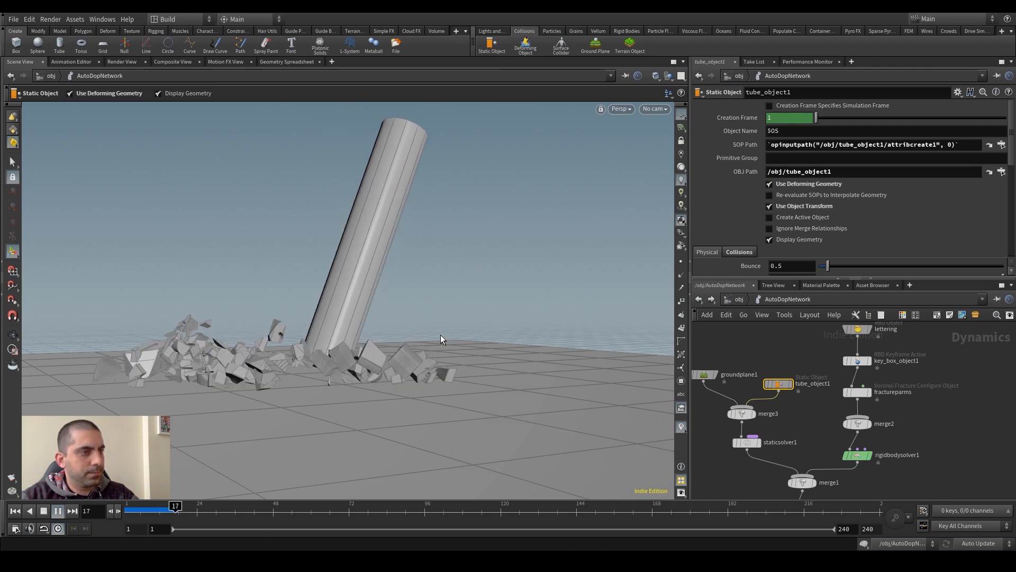
key(ctrl+Up)
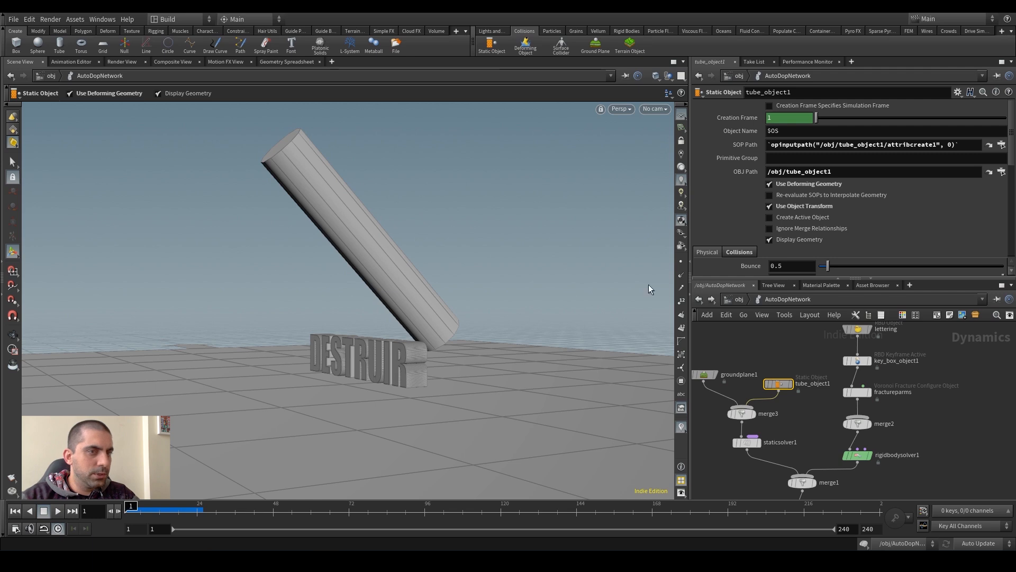
Step: Return to the object level and inspect the tube and DESTRUIR lettering from a different viewing angle
click(738, 298)
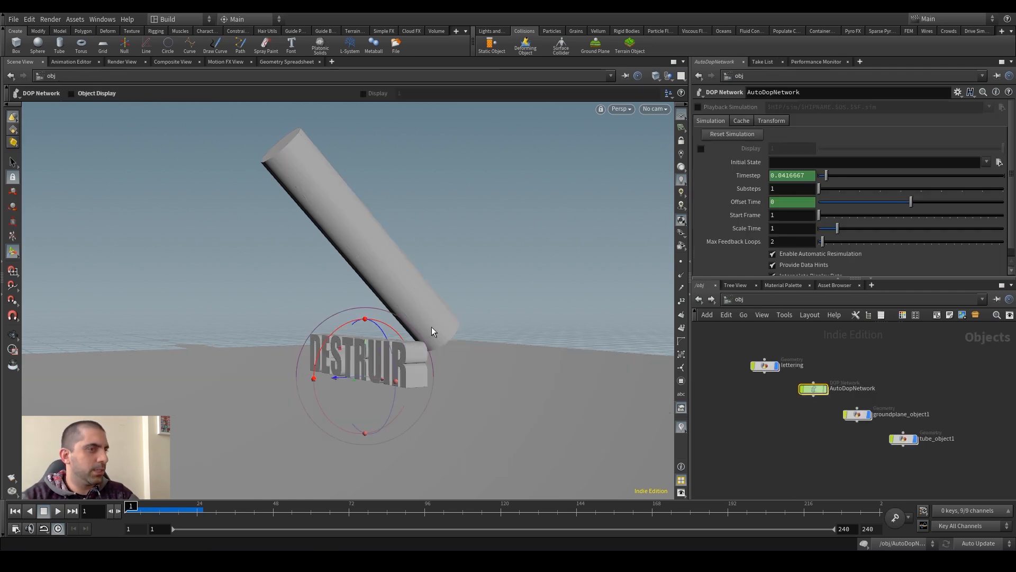
key(Escape)
drag(429, 322, 427, 363)
key(r)
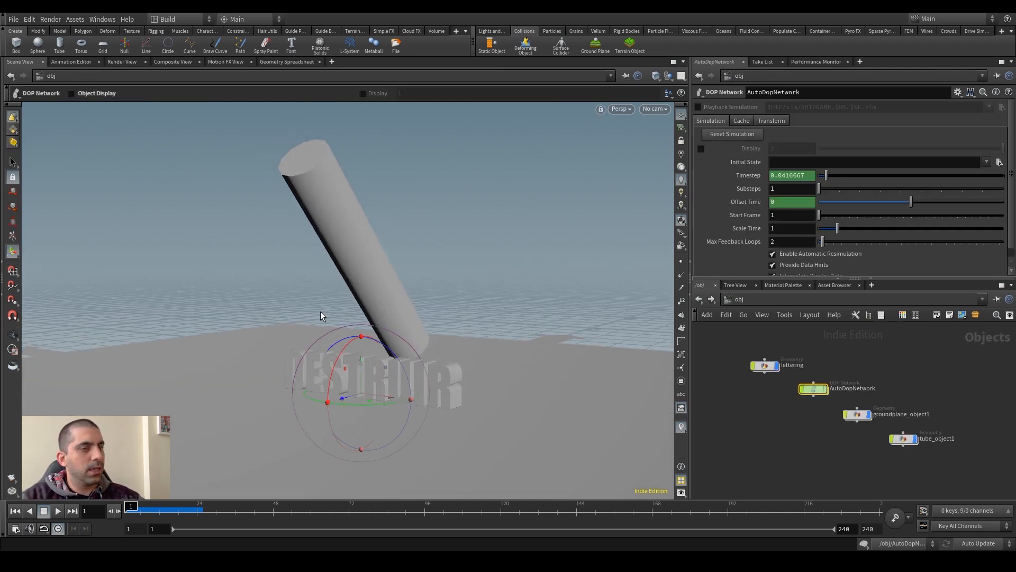
key(Up)
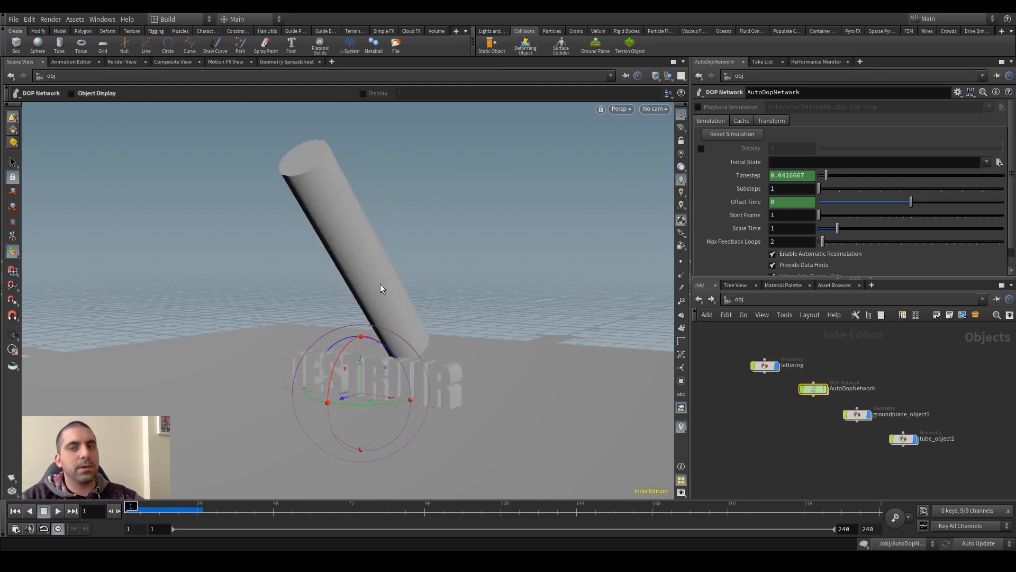
alt+drag(323, 305, 343, 366)
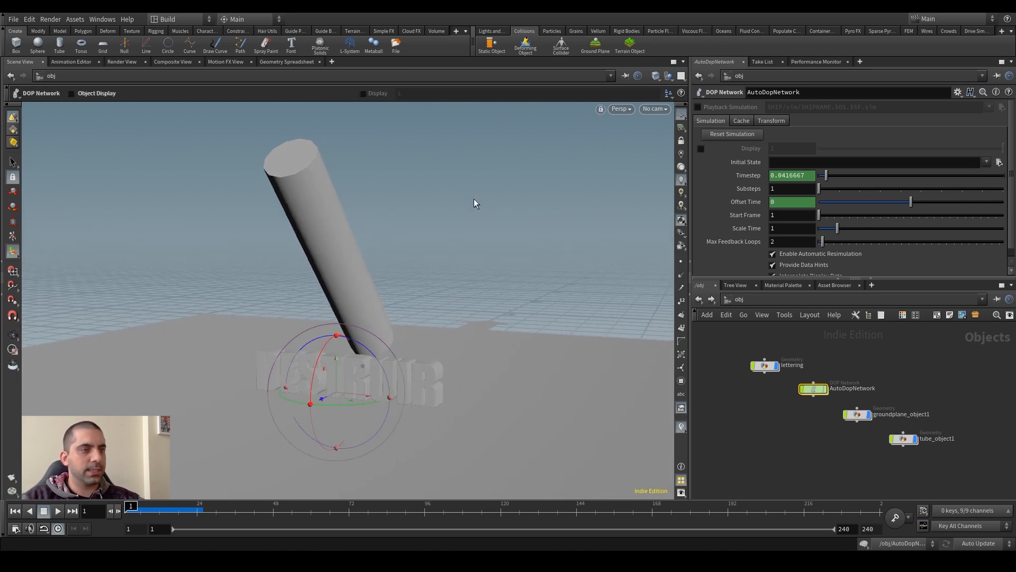
Step: Select the lettering object and play the simulation forward and backward to check how the tube shatters the letters
click(858, 415)
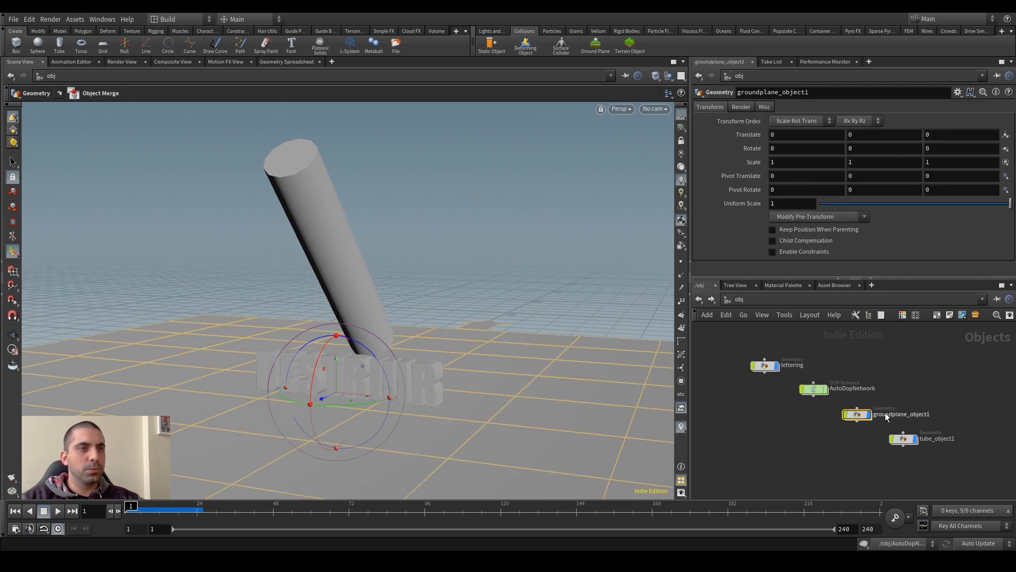
click(767, 371)
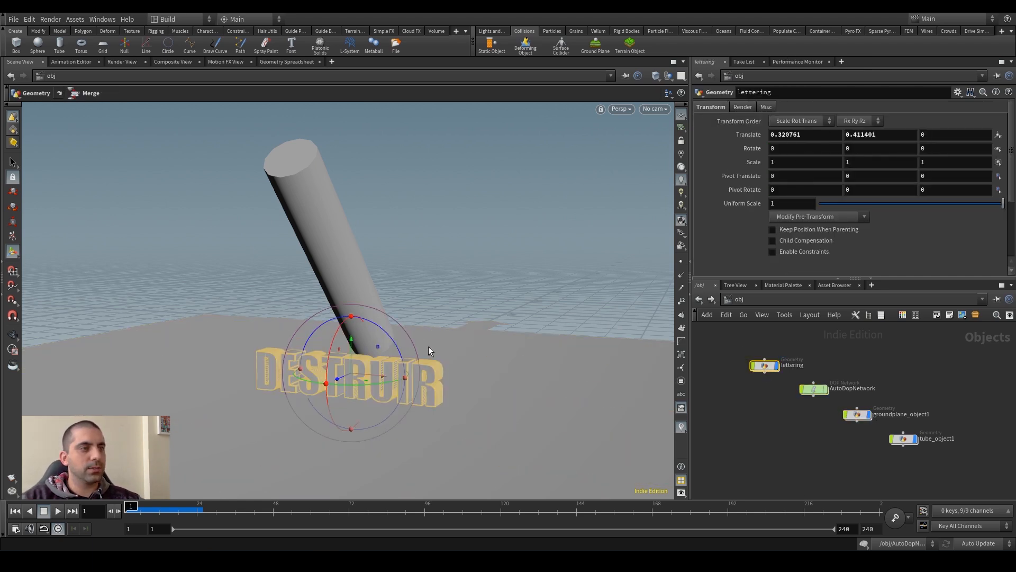
drag(324, 219, 306, 287)
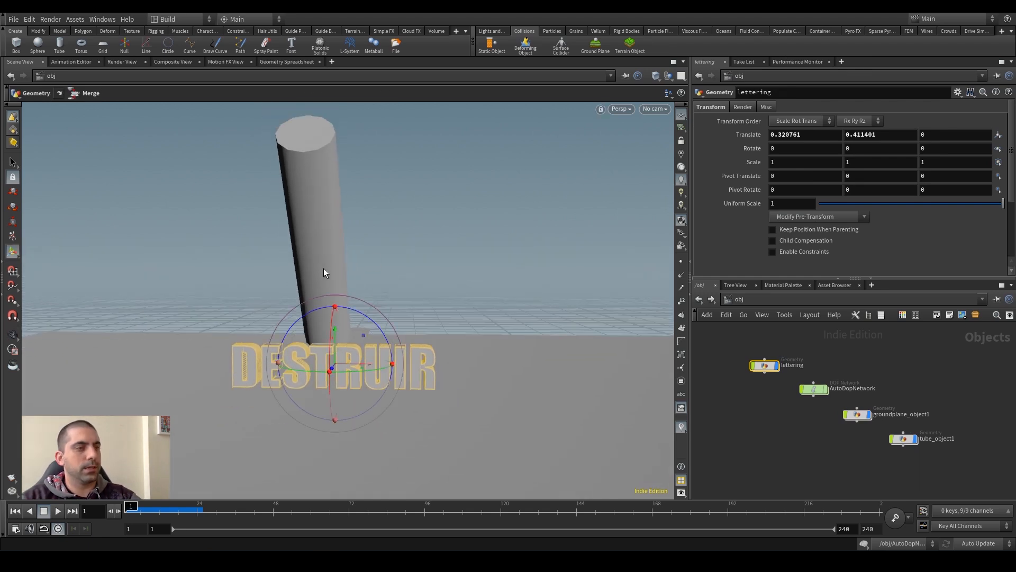
key(Up)
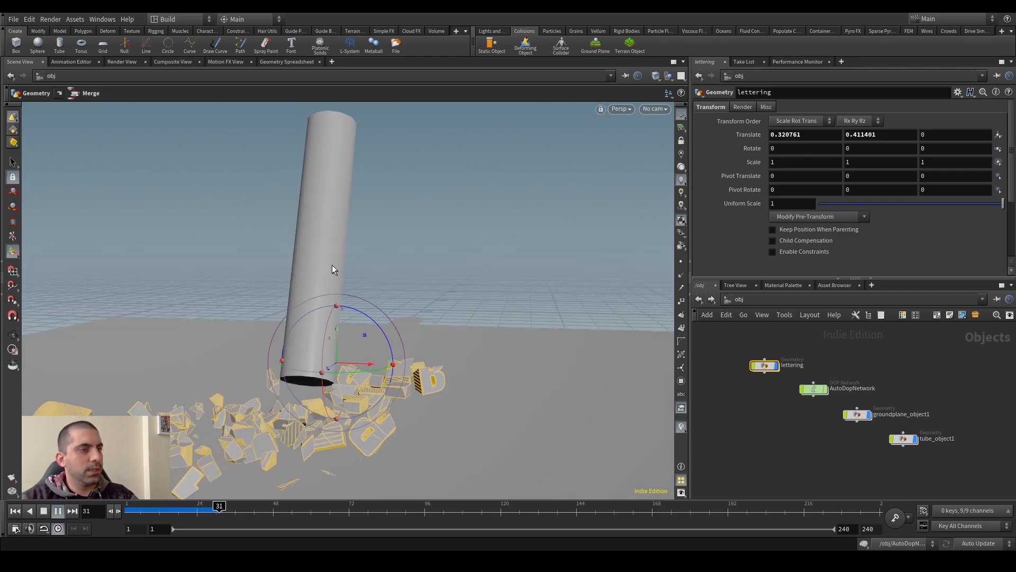
key(Down)
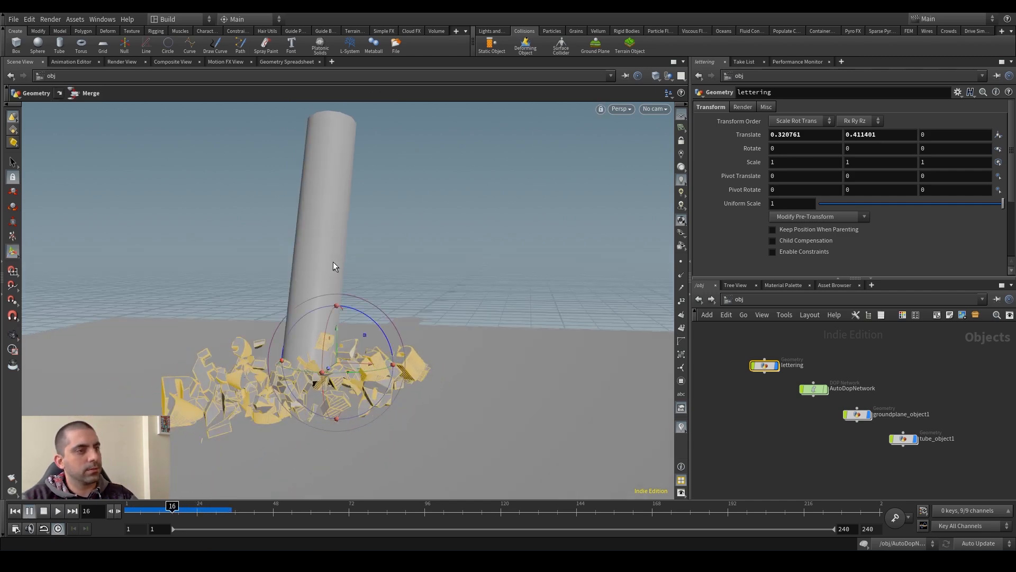